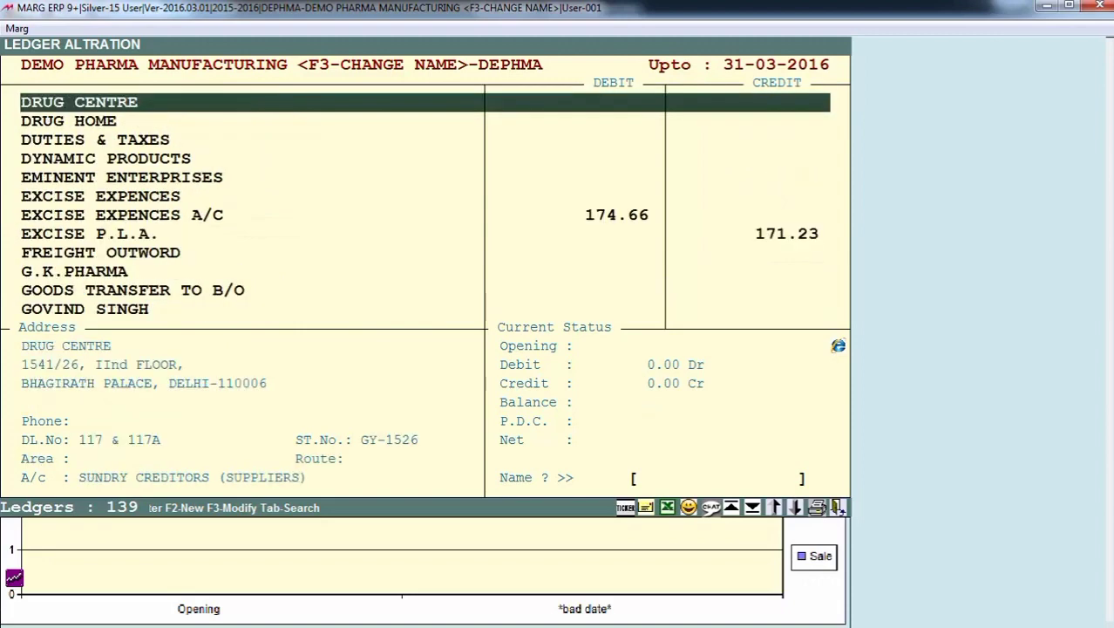
- Close the new ledger form without entering anything and open the inventory Item Master
key("Down")
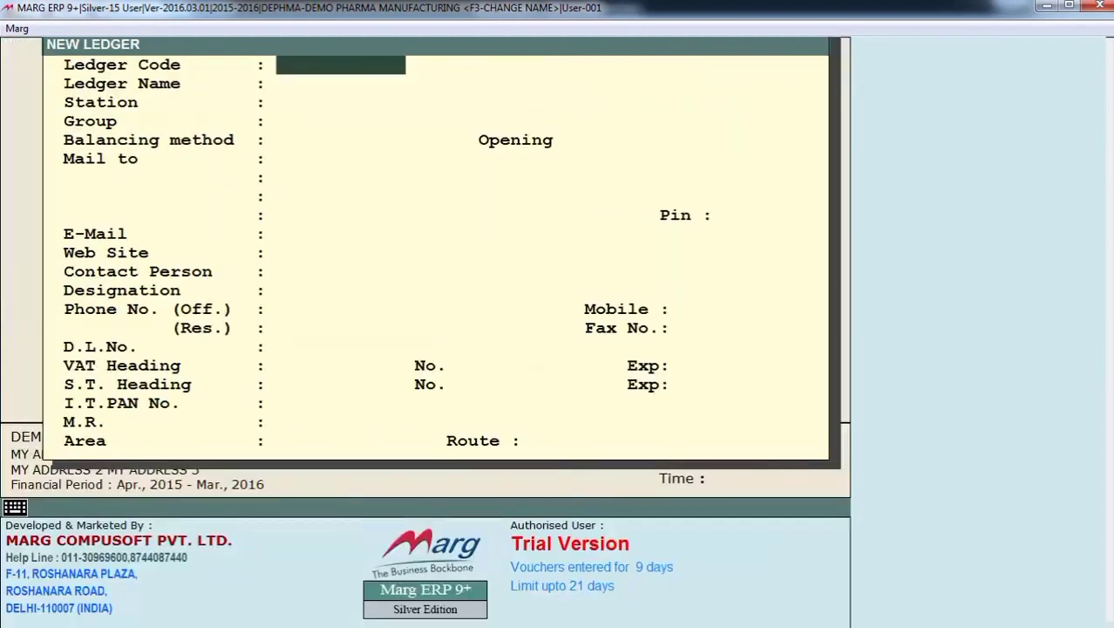
key("Escape")
key("Down")
key("Down")
key("Return")
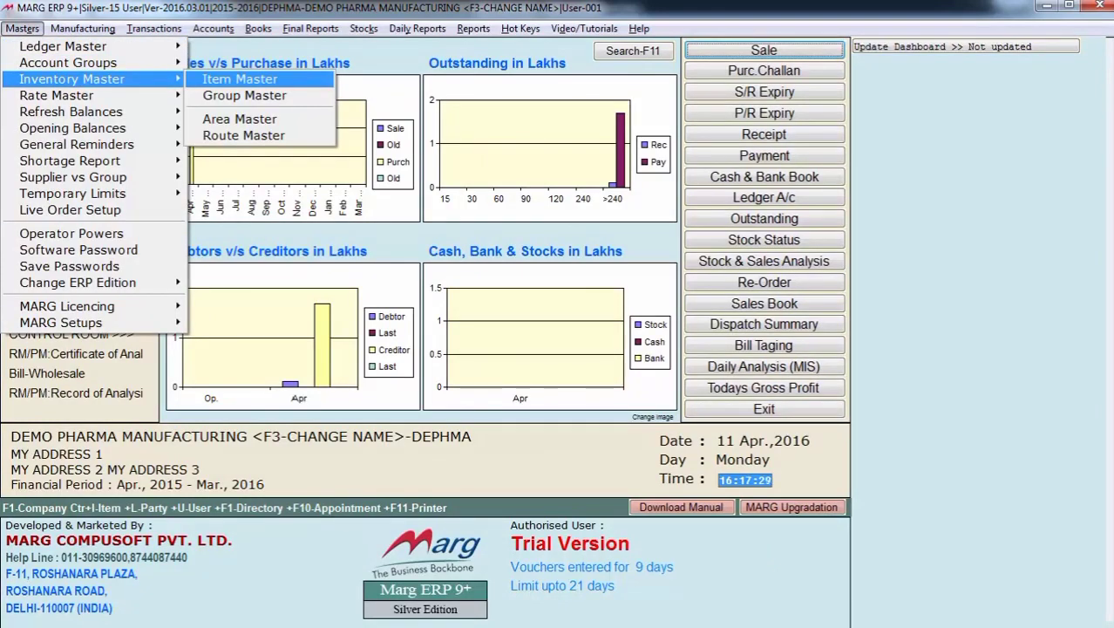
key("Return")
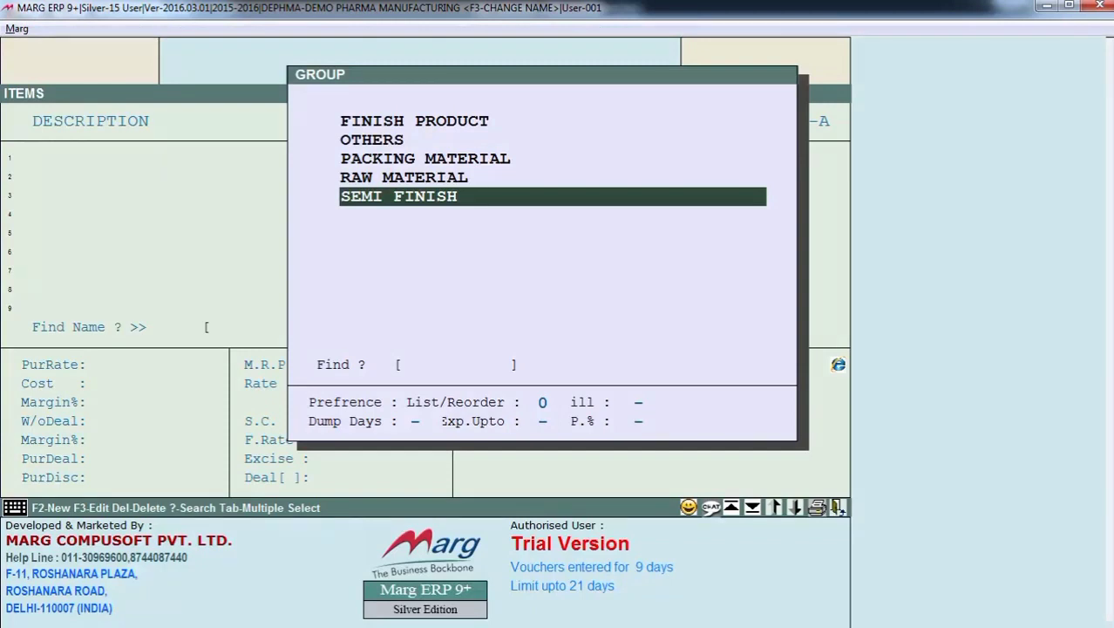
- Look through the available item groups, from FINISH PRODUCT to SEMI FINISH
key("Up")
key("Up")
key("Up")
key("Up")
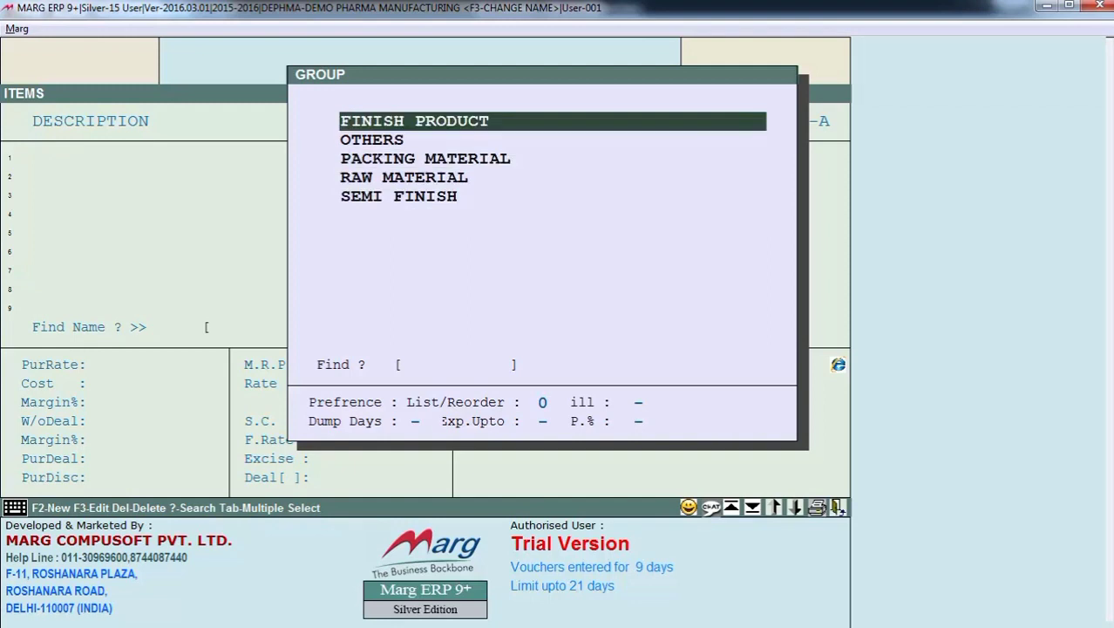
key("Down")
key("Down")
key("Down")
key("Down")
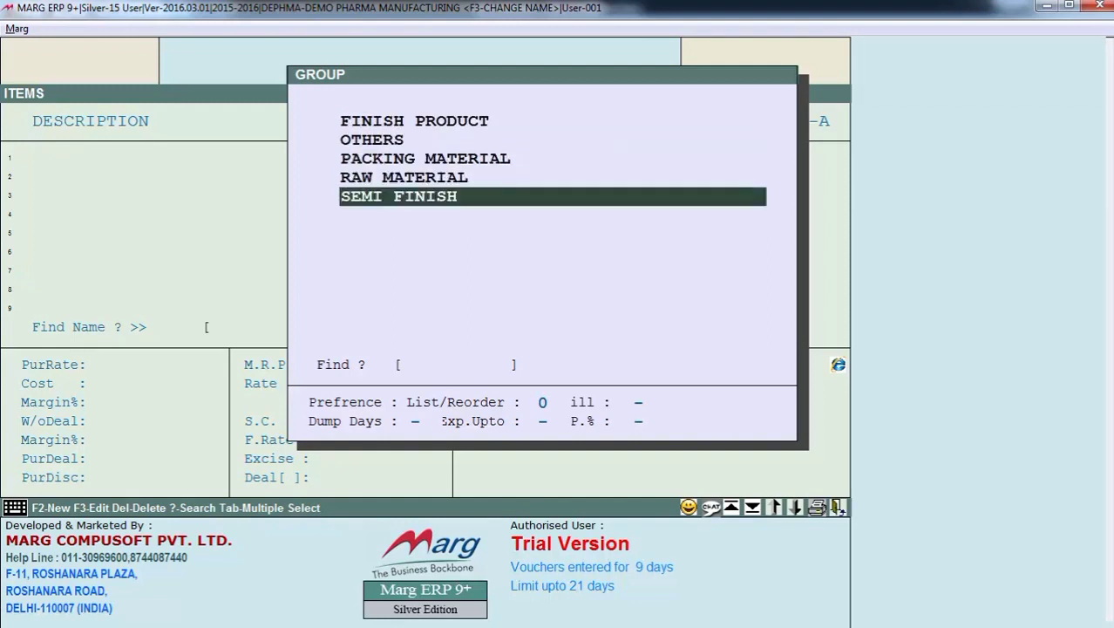
- Open the FINISH PRODUCT group and browse its list of items
key("Up")
key("Up")
key("Up")
key("Up")
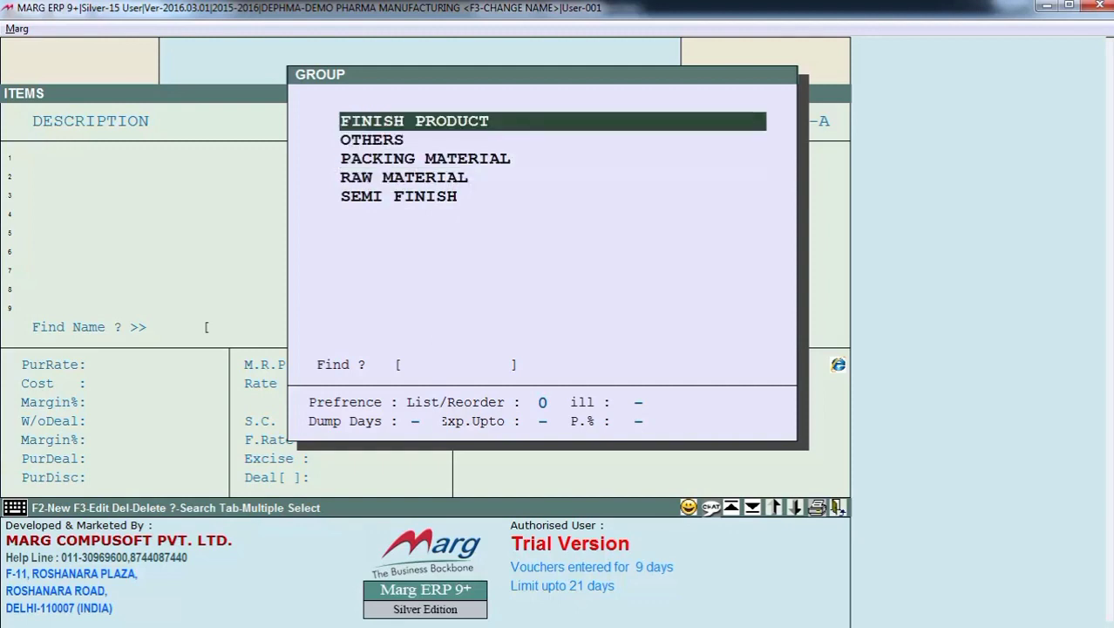
key("Return")
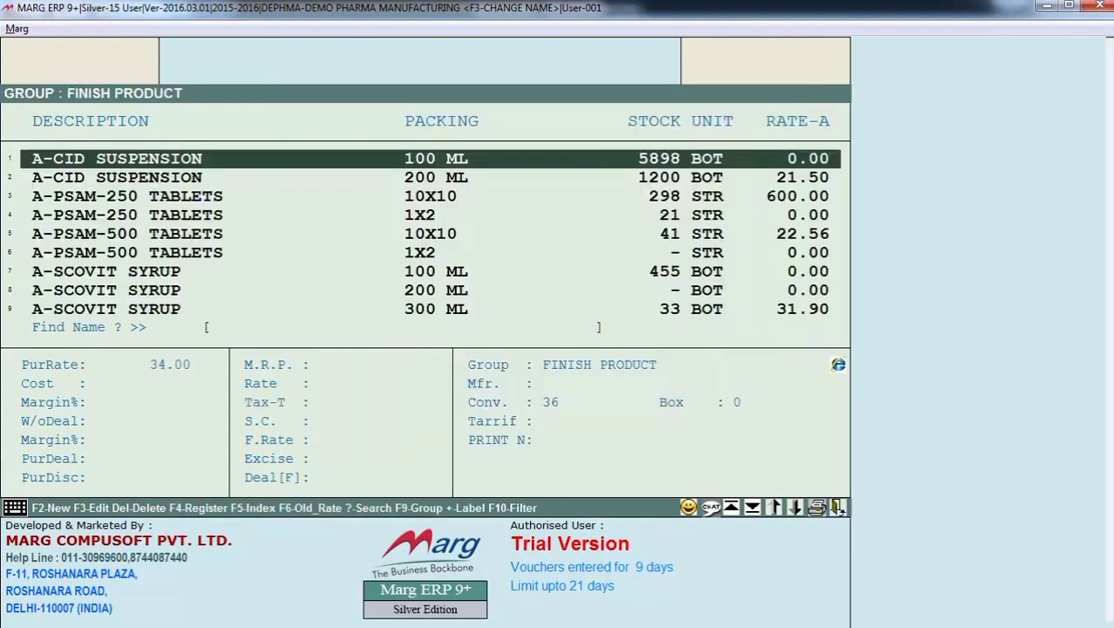
key("Down")
key("Down")
key("Down")
key("Down")
key("Down")
key("Down")
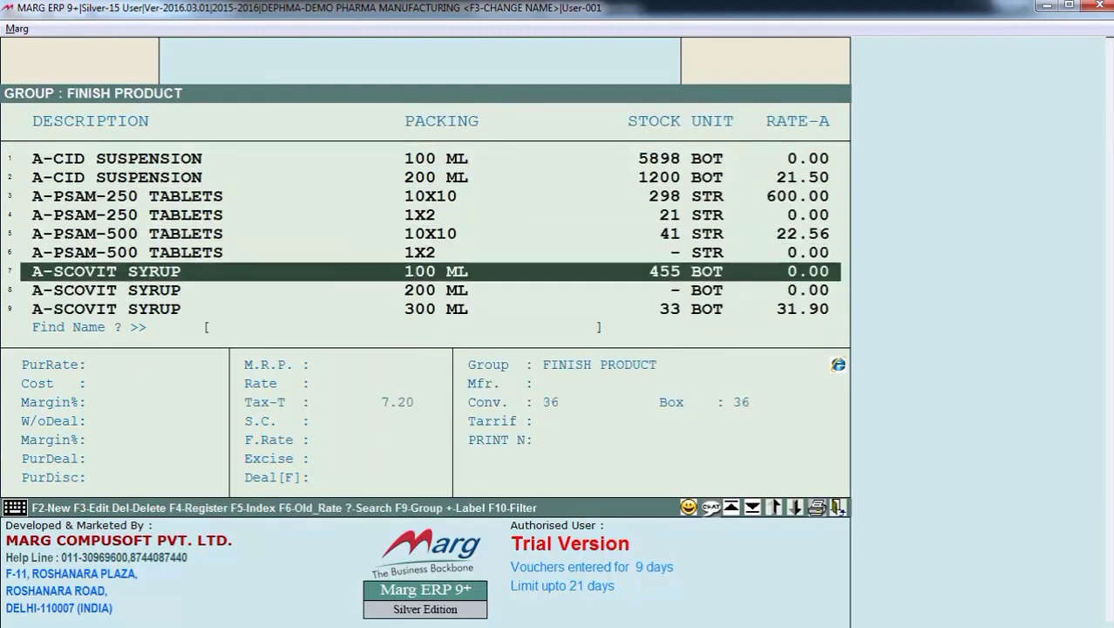
key("Page_Down")
- Switch the item list to the PACKING MATERIAL group and browse its items
key("F9")
key("Return")
key("Down")
key("Down")
key("Down")
key("Down")
key("Down")
key("Down")
key("Down")
key("Down")
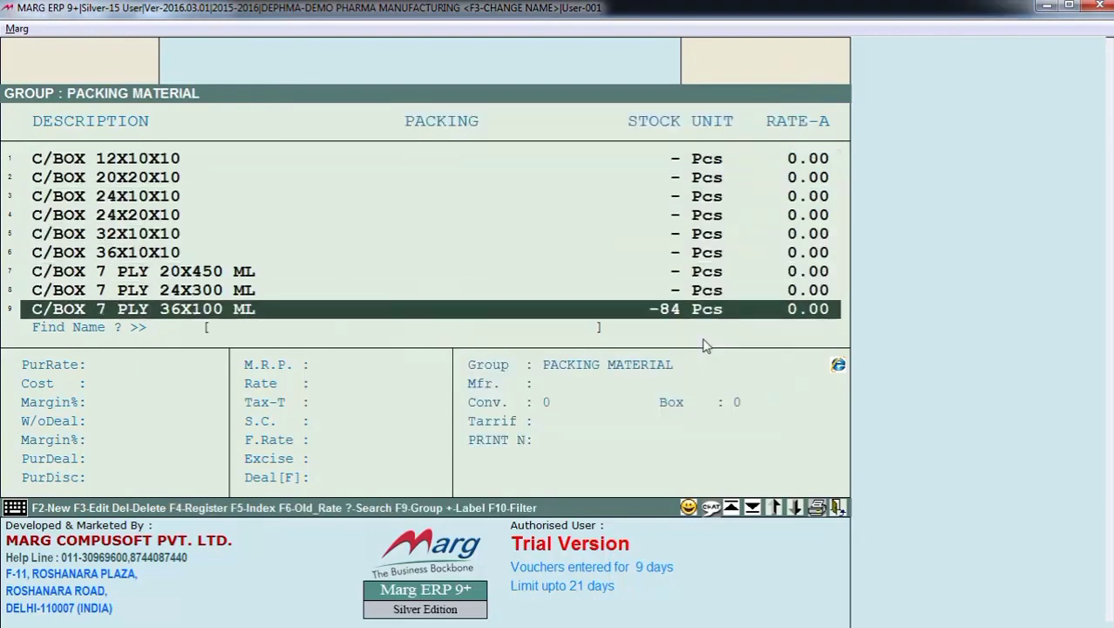
- Switch the item list to the RAW MATERIAL group and browse its items
key("F9")
key("Down")
key("Return")
key("Down")
key("Down")
key("Down")
key("Down")
key("Down")
key("Down")
key("Down")
key("Down")
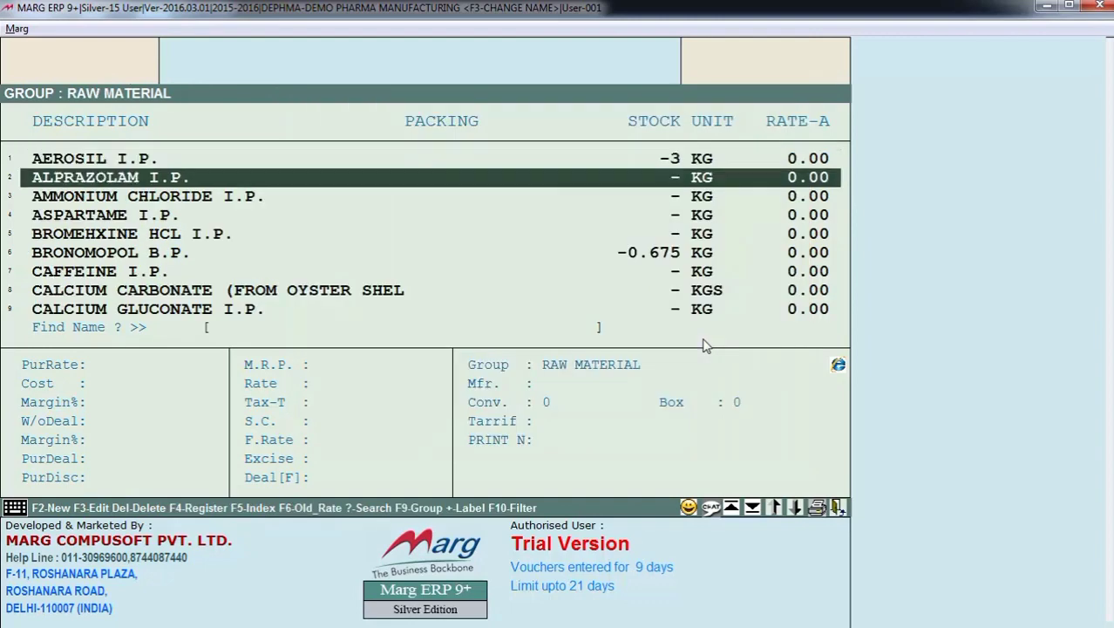
key("Down")
key("Down")
key("Down")
key("Down")
key("Down")
key("Down")
key("Down")
key("Down")
key("Down")
key("Down")
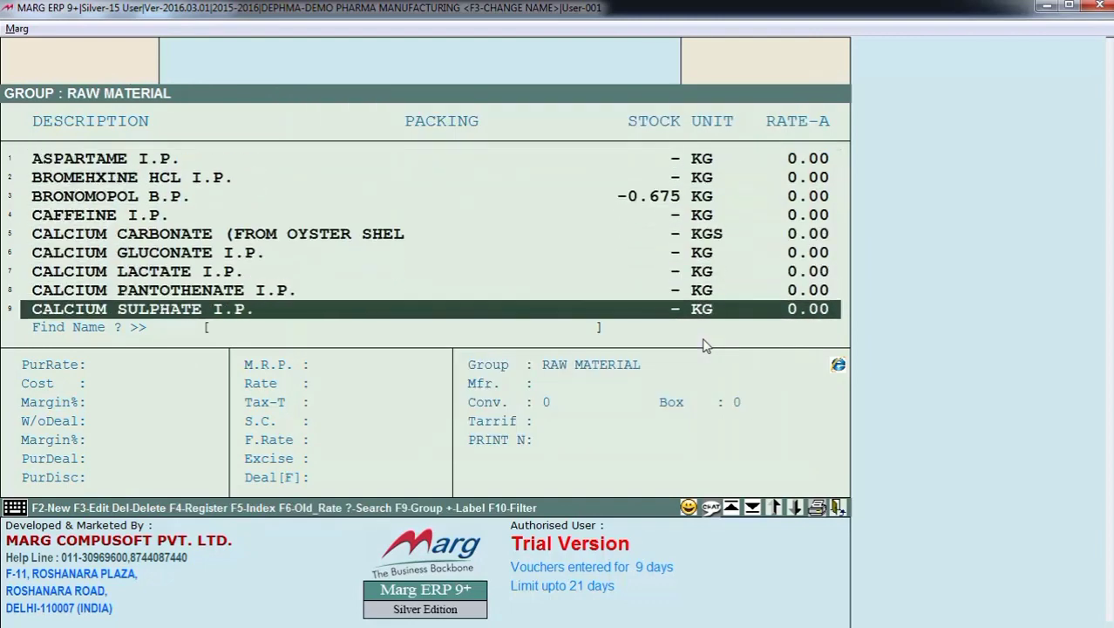
- Switch the item list to the SEMI FINISH group and browse its items
key("F9")
key("Down")
key("Return")
key("Down")
key("Down")
key("Down")
key("Down")
key("Down")
key("Down")
key("Down")
key("Down")
key("Down")
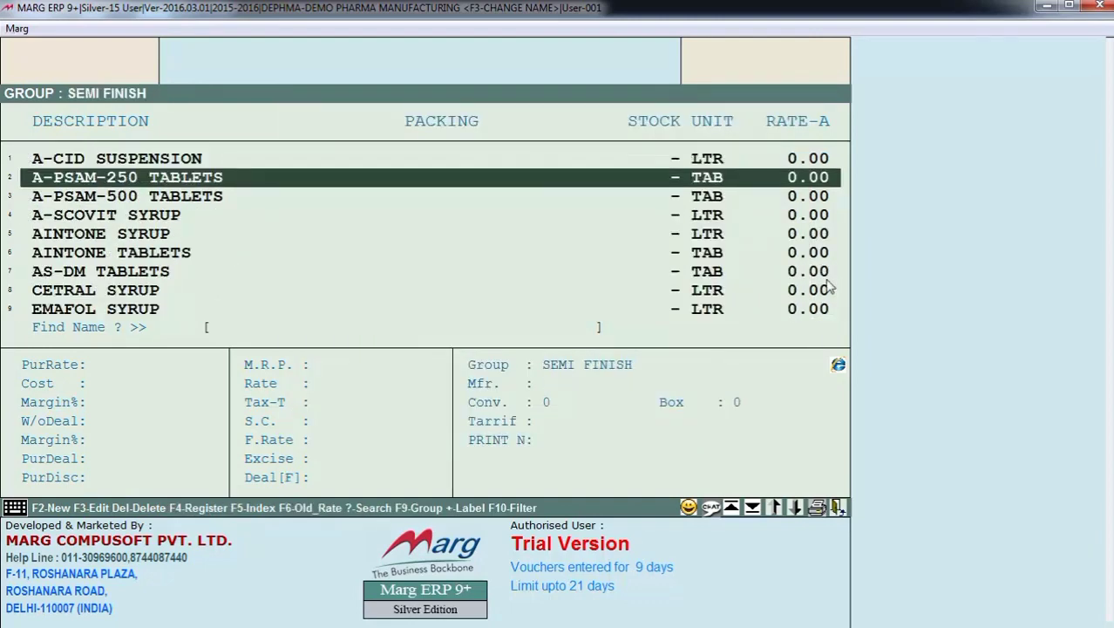
key("Down")
key("Down")
key("Down")
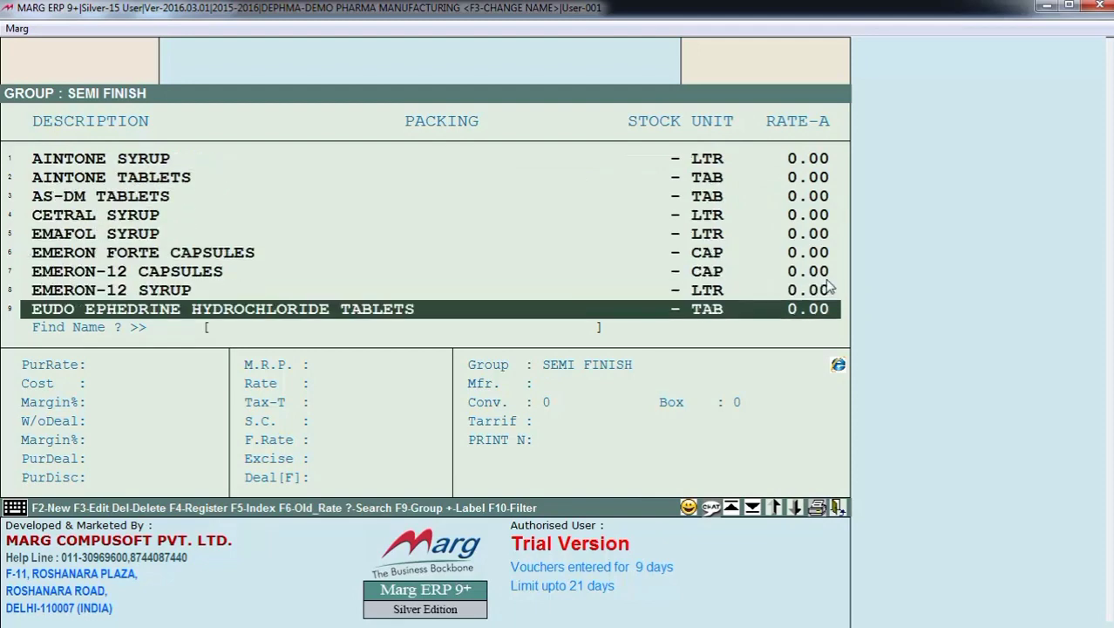
key("Down")
key("Down")
key("Down")
key("Down")
key("Up")
key("Up")
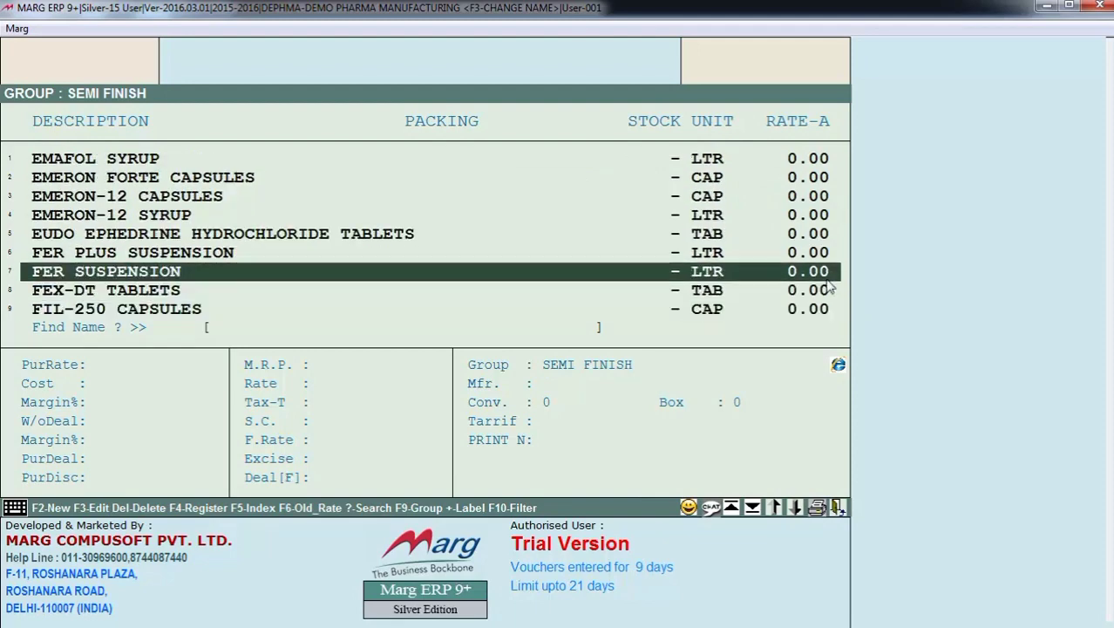
- Create a new item named TEST with unit Pcs in the FINISH PRODUCT group and return to the main dashboard
key("F2")
key("Down")
key("Down")
key("Down")
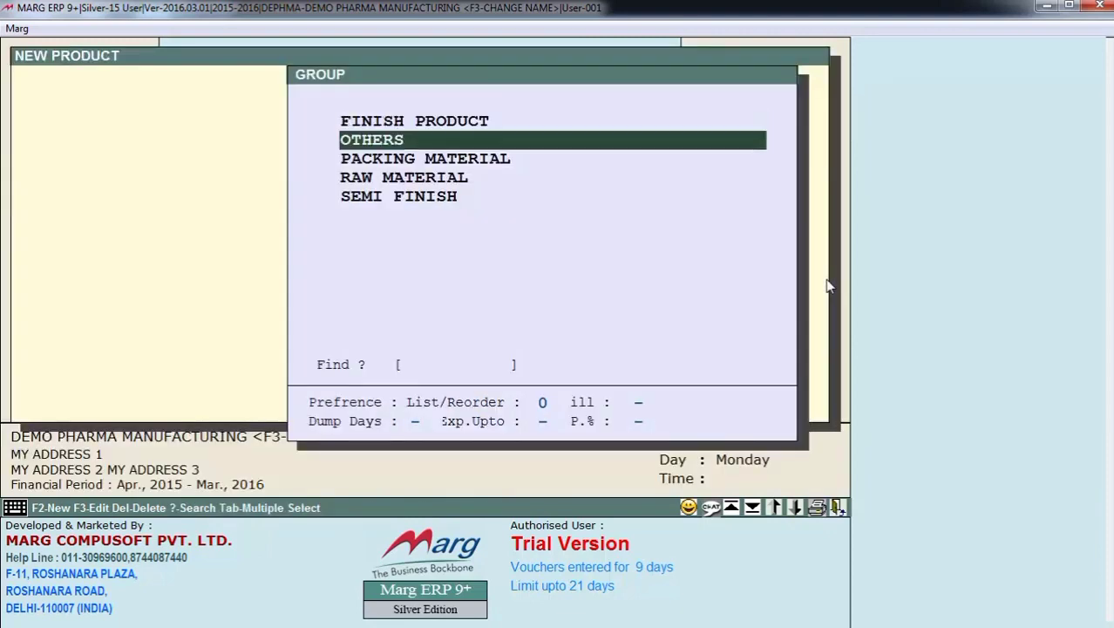
key("Return")
key("Return")
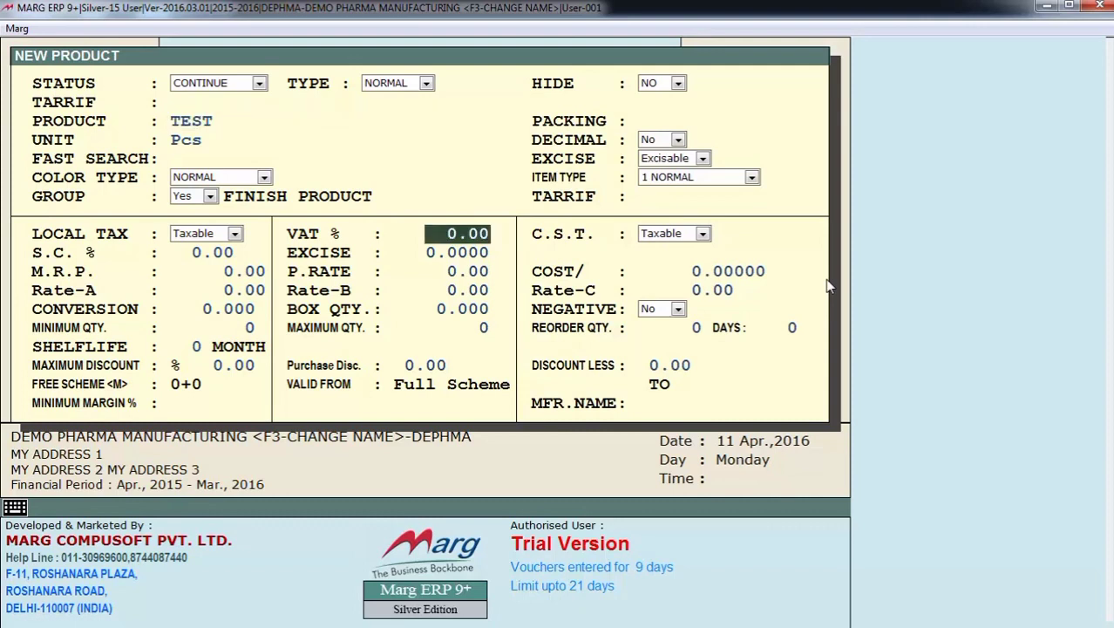
key("Return")
key("ctrl+w")
key("Return")
key("Escape")
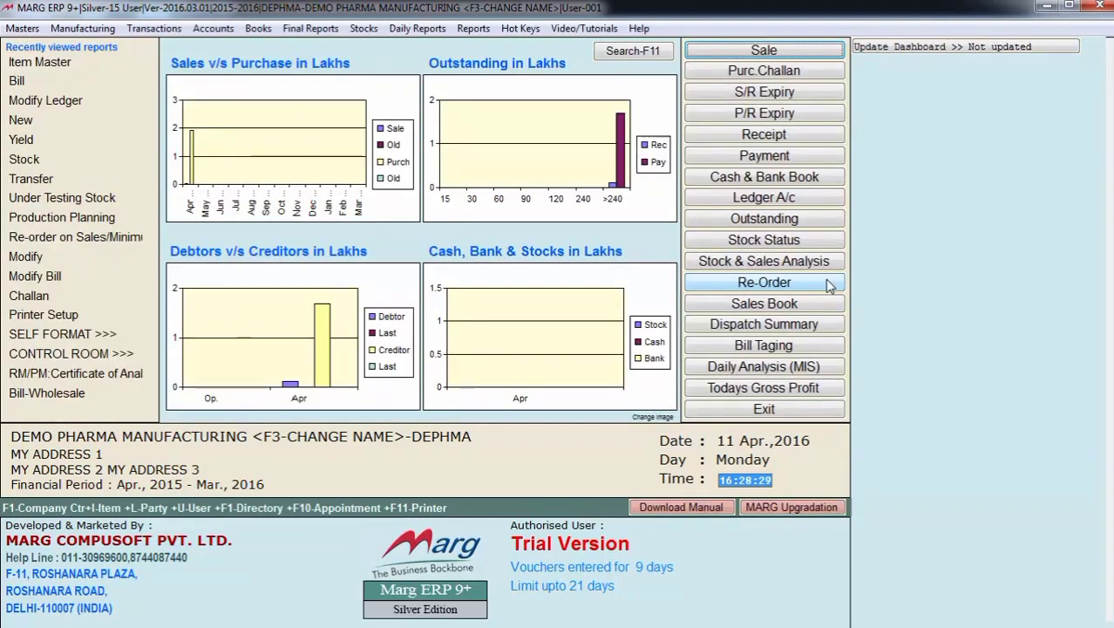
- Open the manufacturing formulas for raw material in edit mode
key("alt")
key("Right")
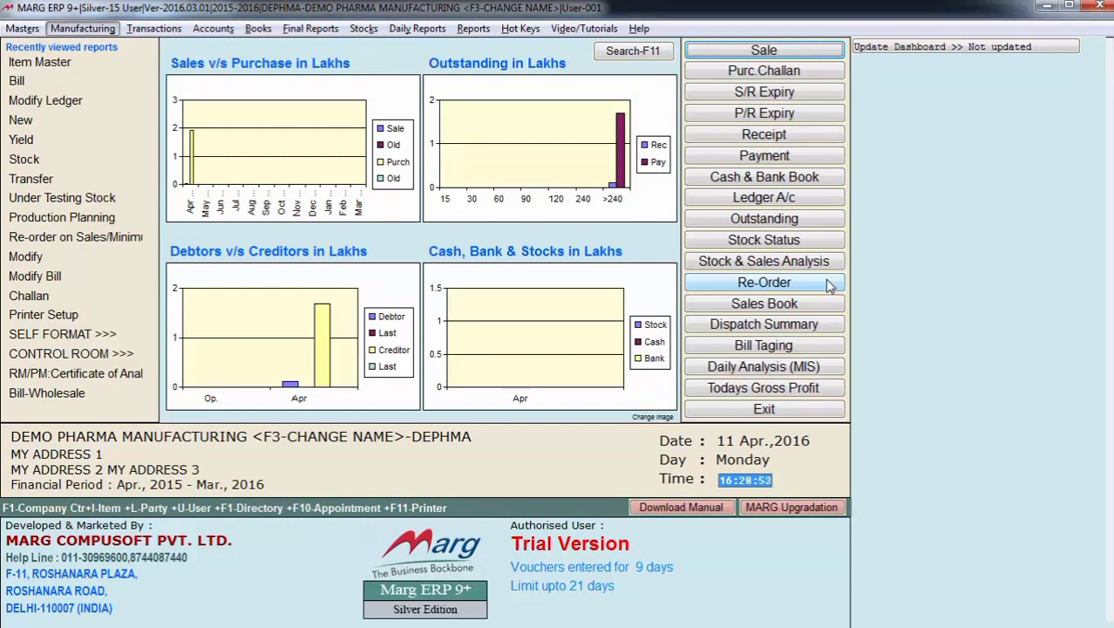
key("Down")
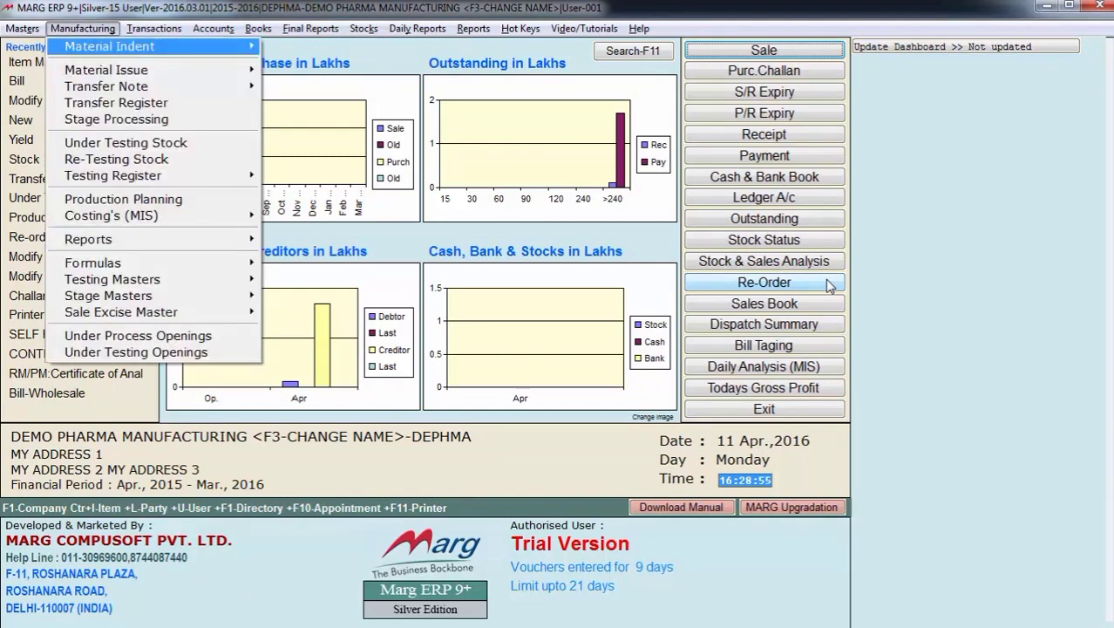
key("Down")
key("Down")
key("Down")
key("Down")
key("Down")
key("Down")
key("Down")
key("Down")
key("Down")
key("Down")
key("Down")
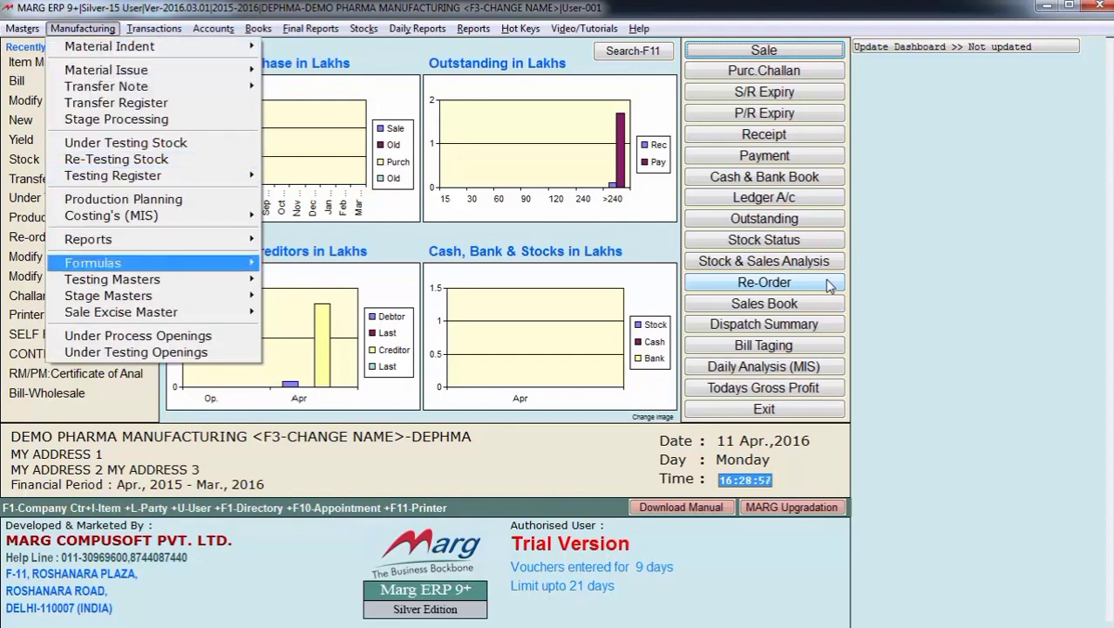
key("Right")
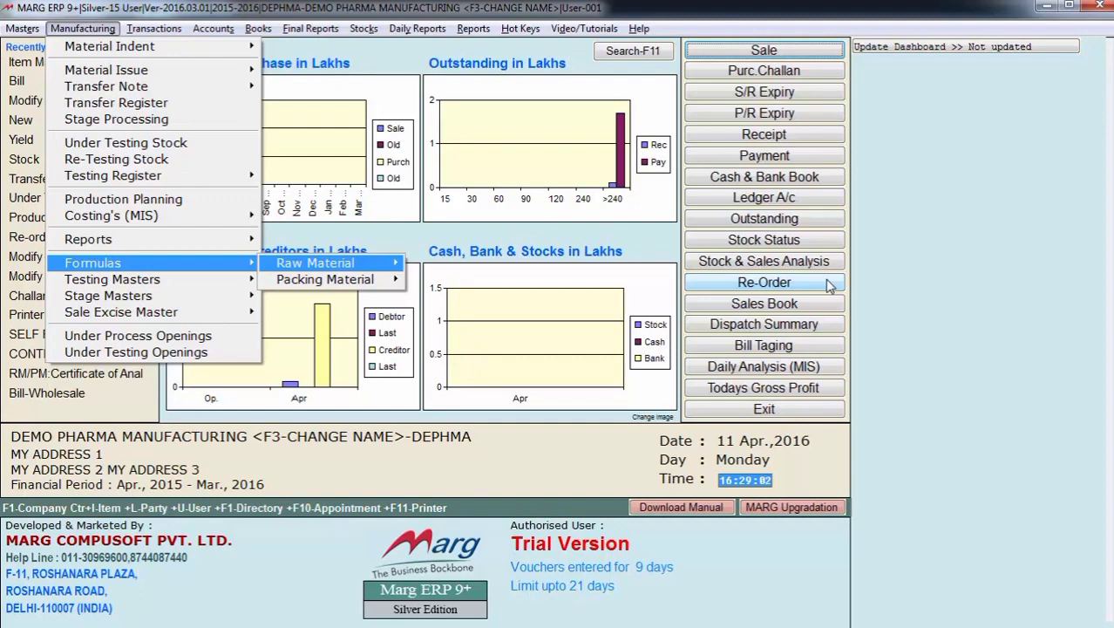
key("Down")
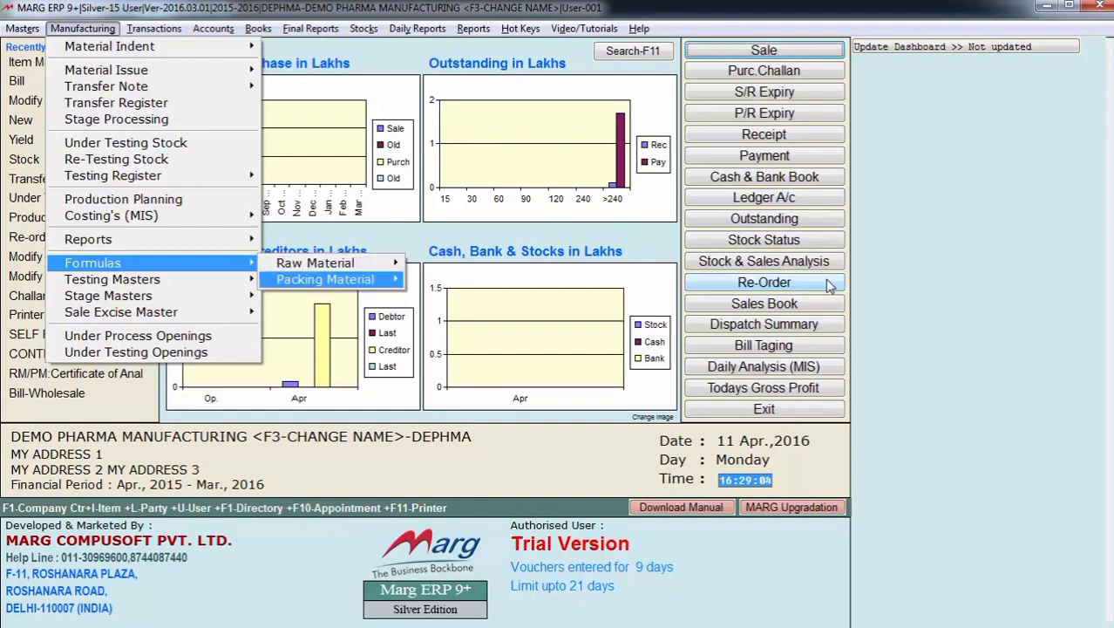
key("Up")
key("Right")
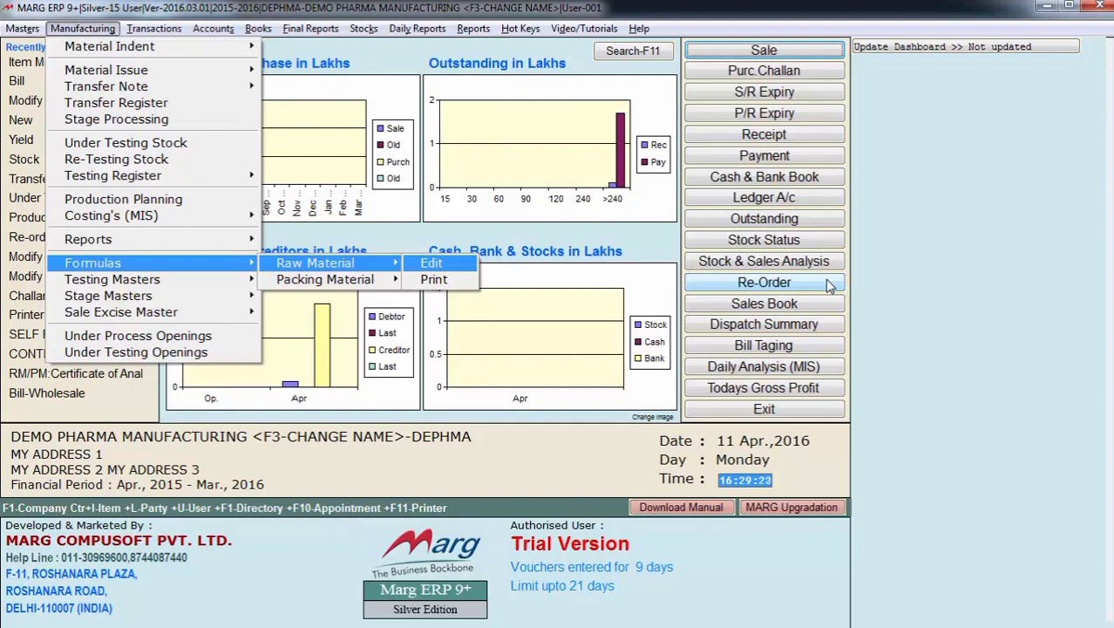
key("Escape")
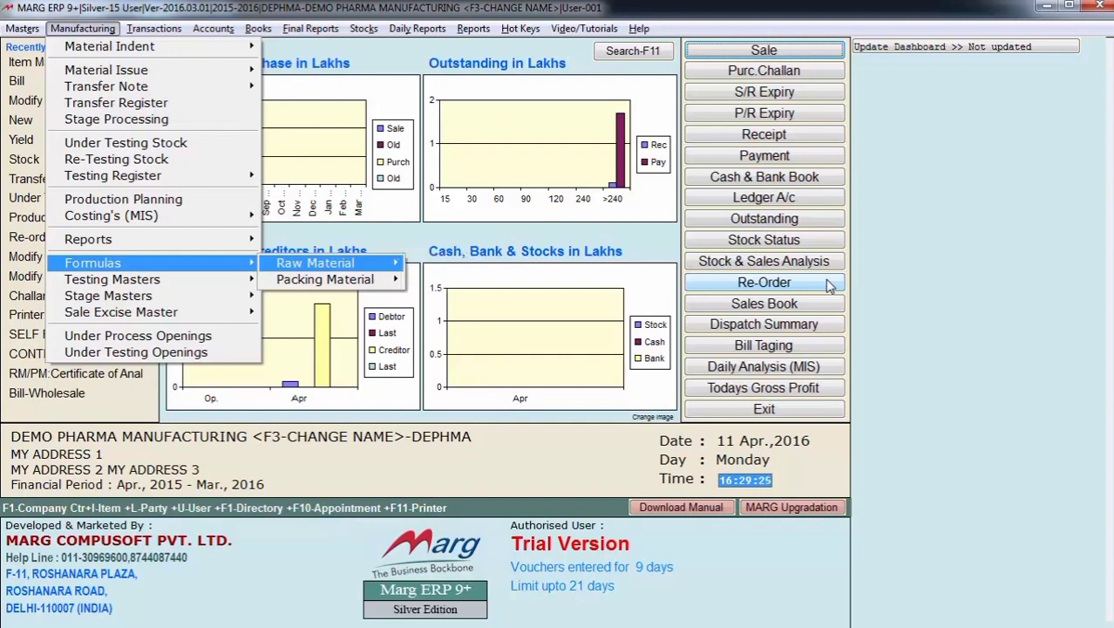
key("Down")
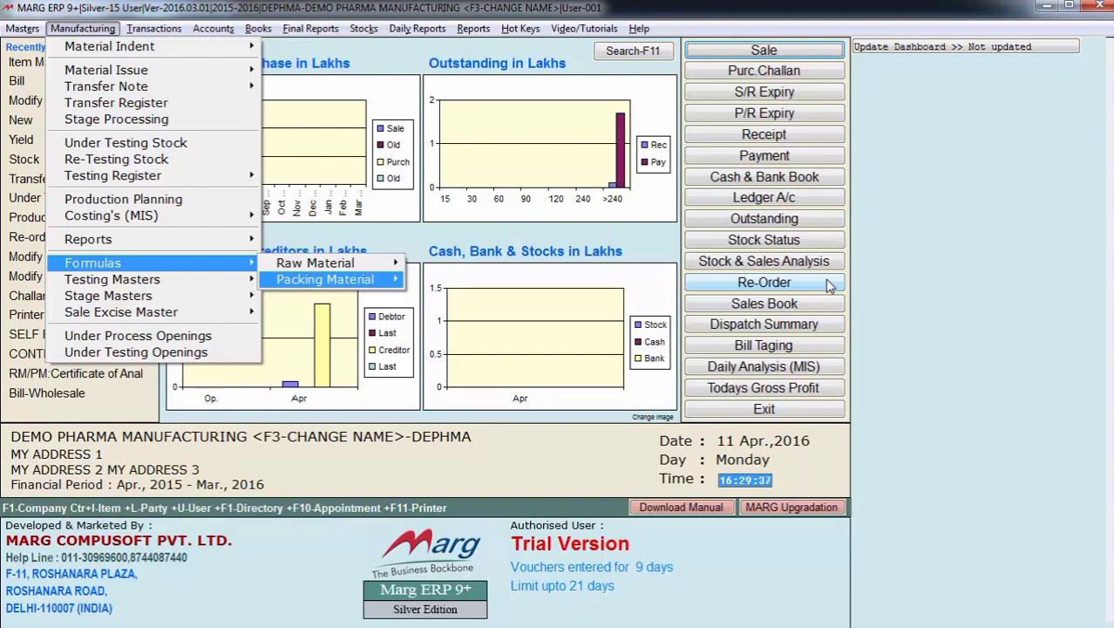
key("Up")
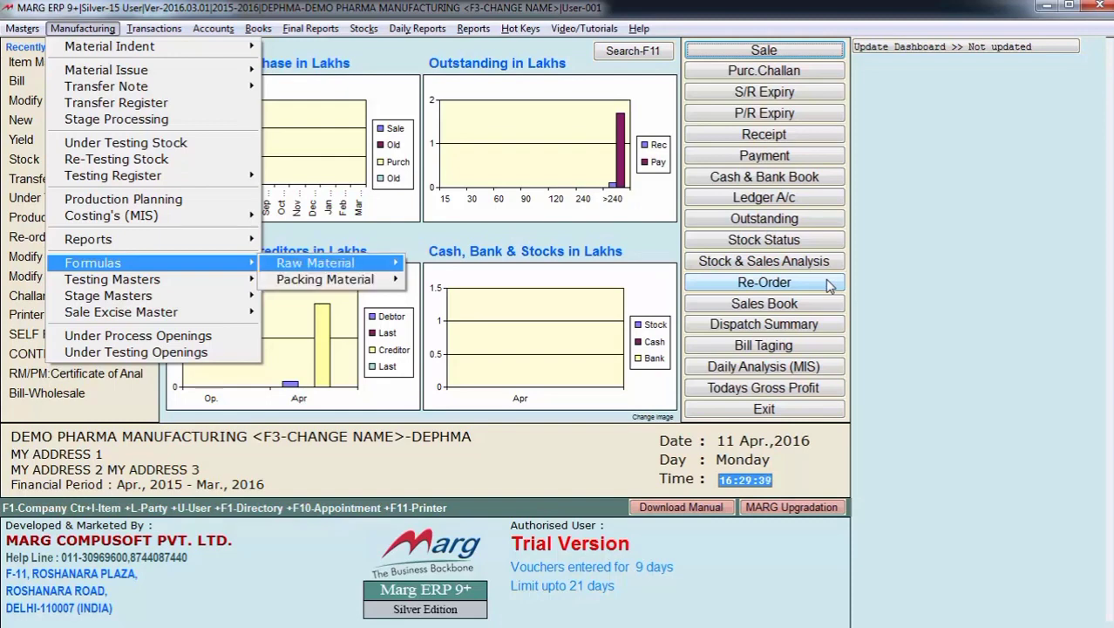
key("Right")
key("Return")
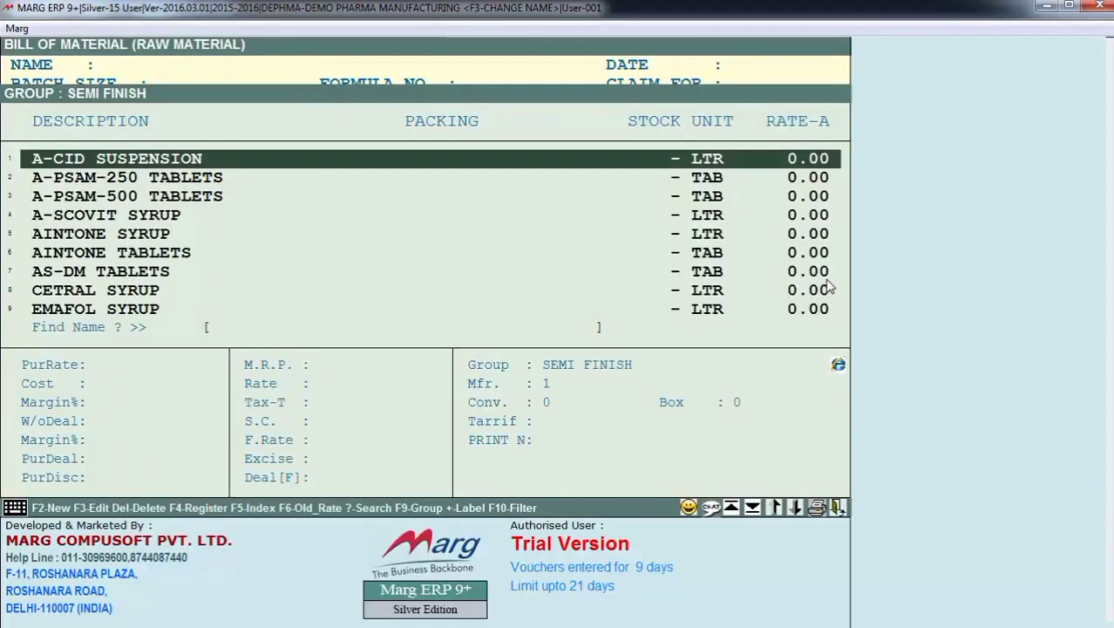
- Choose A-CID SUSPENSION from the SEMI FINISH group as the product for the raw material bill
key("Down")
key("Down")
key("Down")
key("Up")
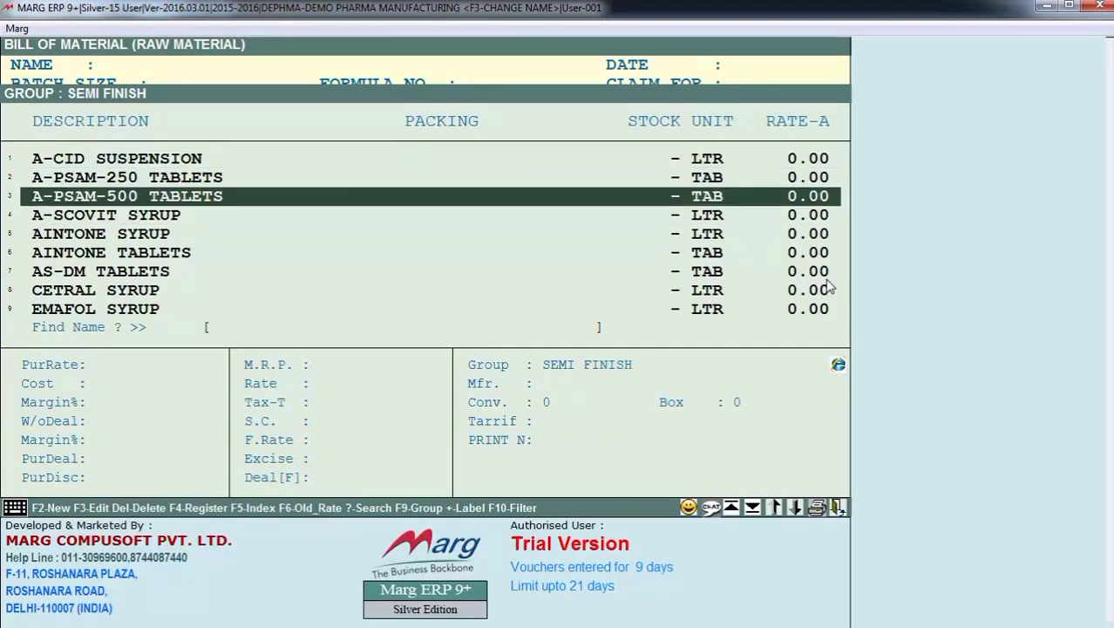
key("Up")
key("Up")
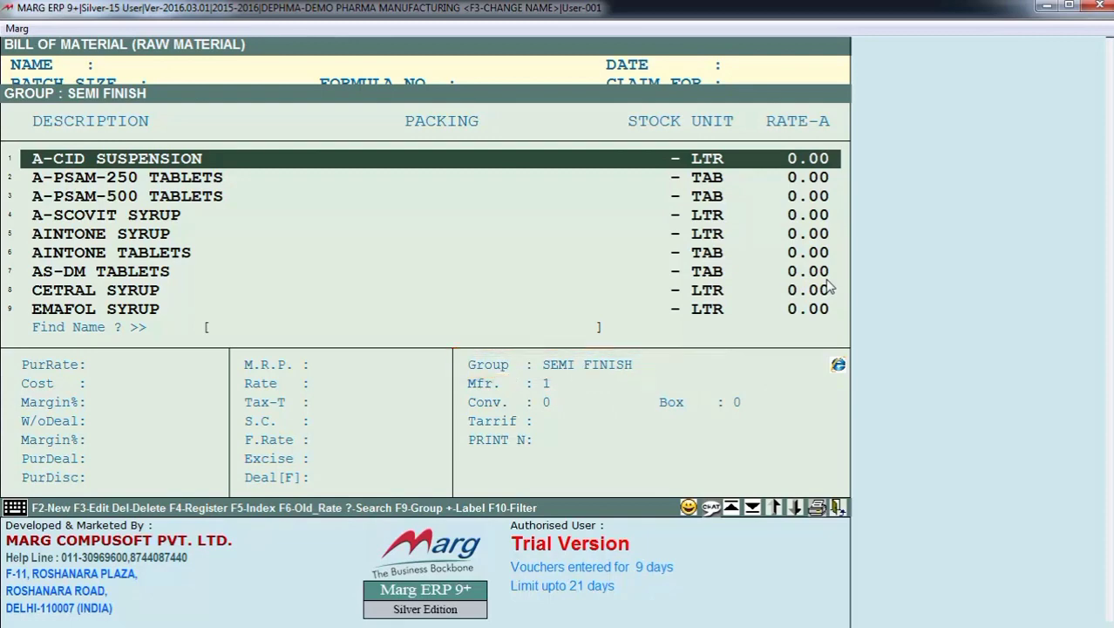
key("Return")
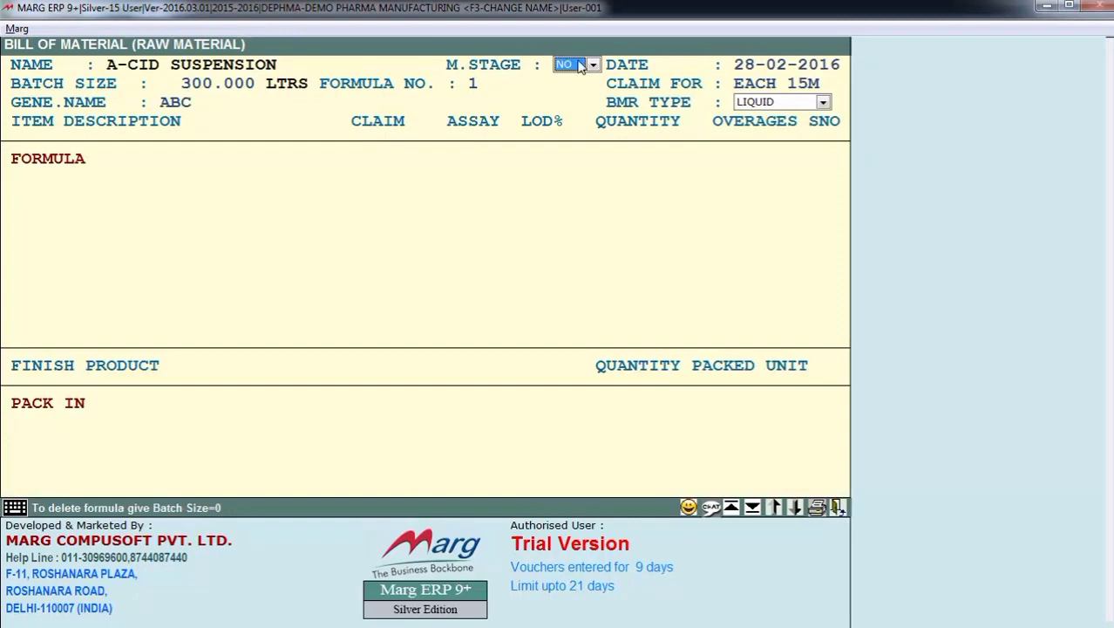
- Go through the M.STAGE options and set the field to NO for the A-CID SUSPENSION formula
left_click(581, 67)
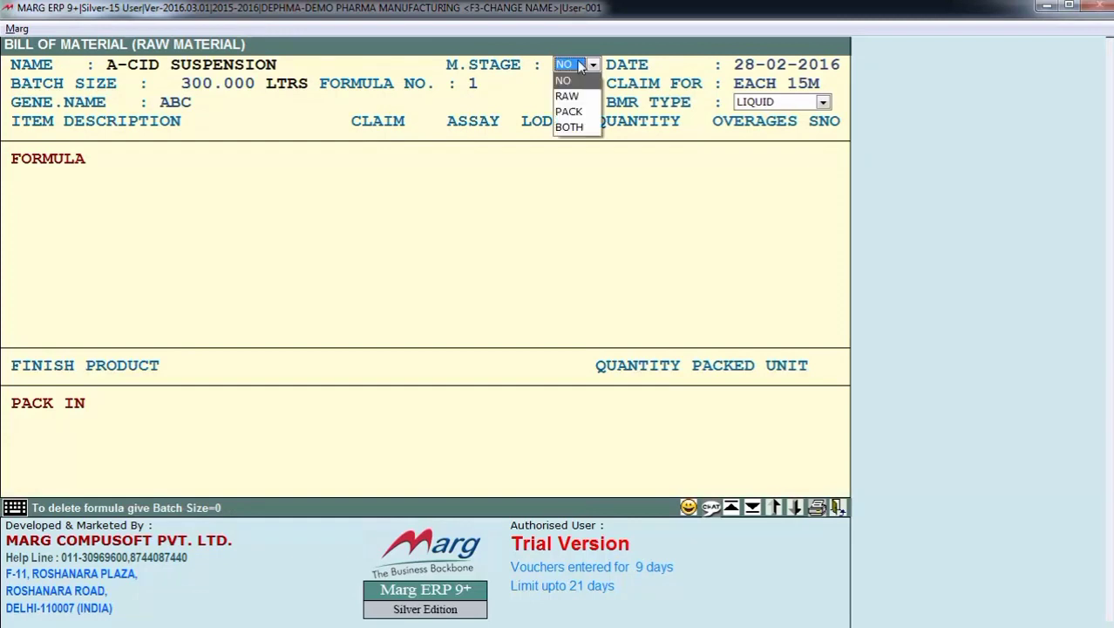
key("Down")
key("Down")
key("Down")
key("Up")
key("Up")
key("Up")
key("Return")
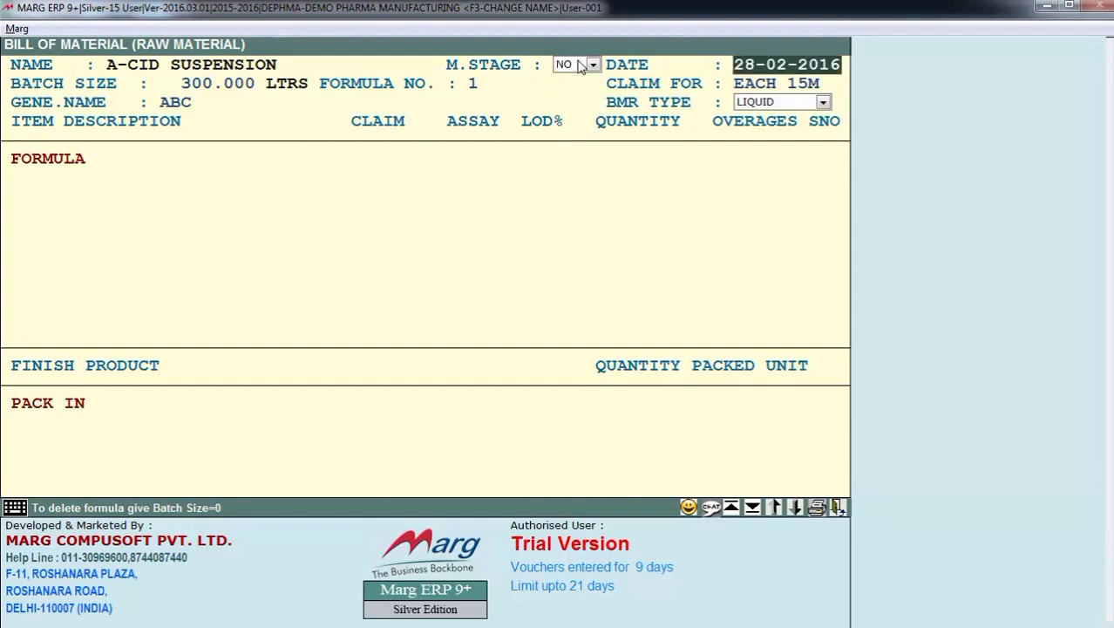
- Accept the formula's date 28-02-2016, batch size 300.000 LTRS and formula number 1
key("Return")
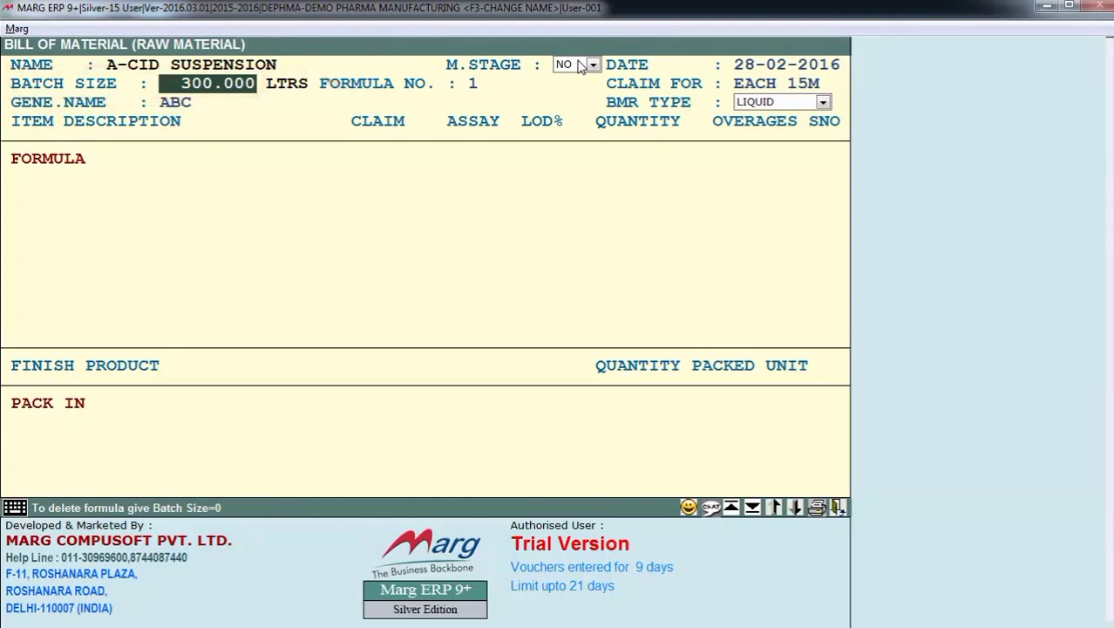
key("Return")
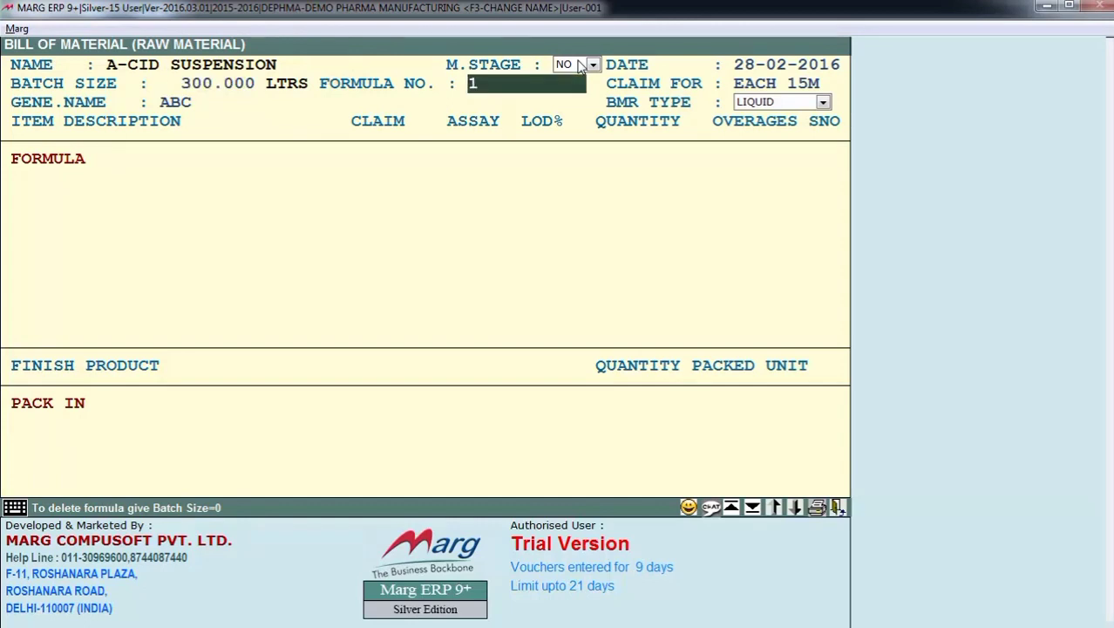
key("Return")
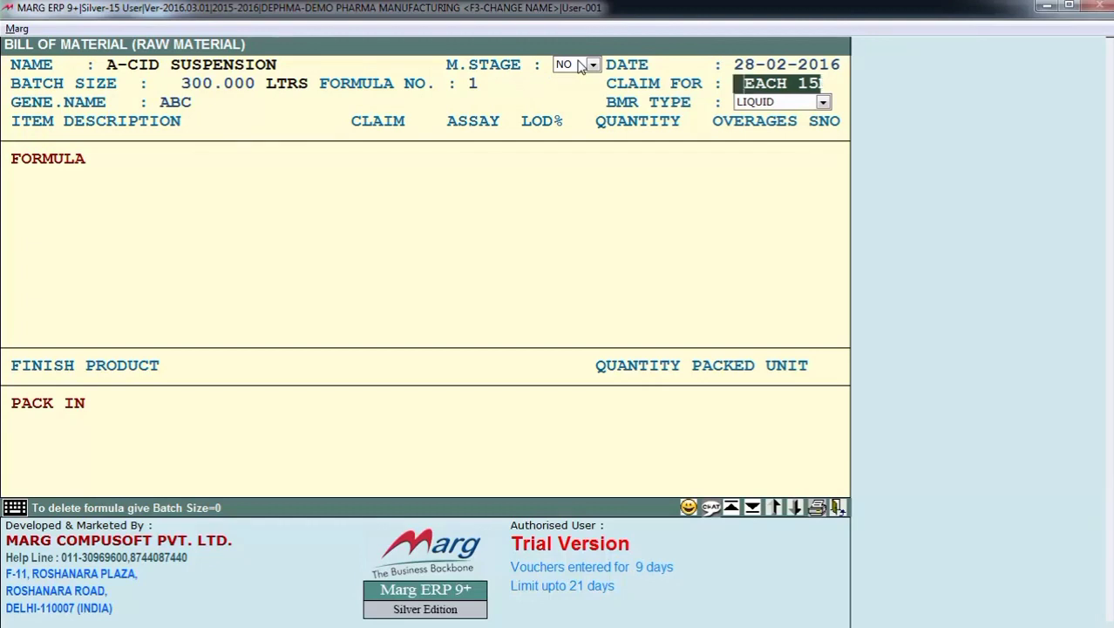
- Accept EACH 15M as the claim basis and ABC as the generic name for the formula
key("BackSpace")
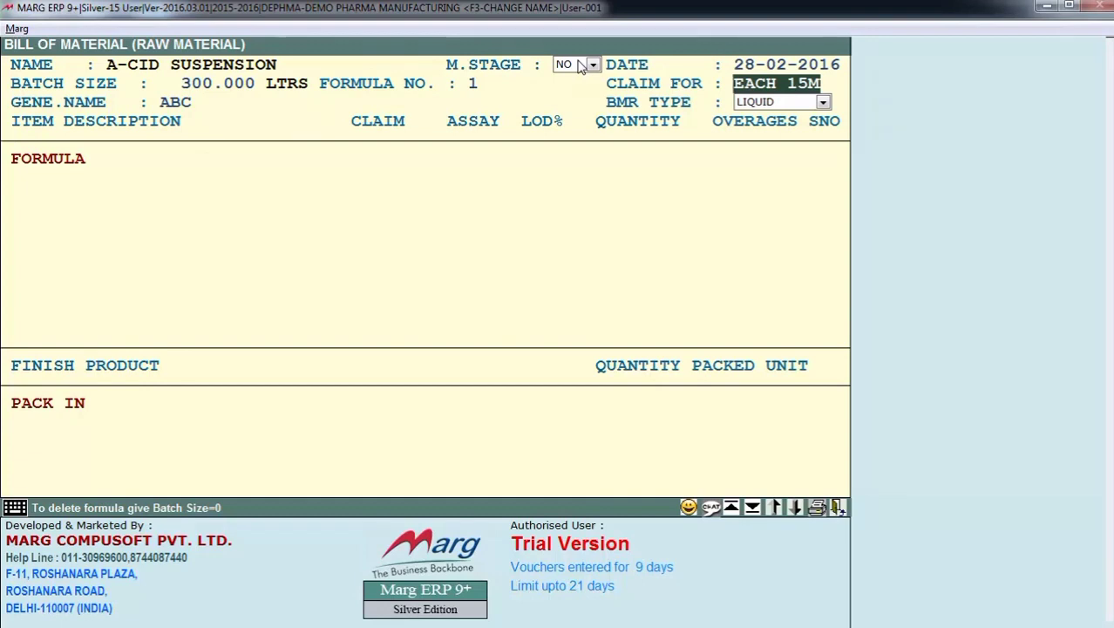
key("Return")
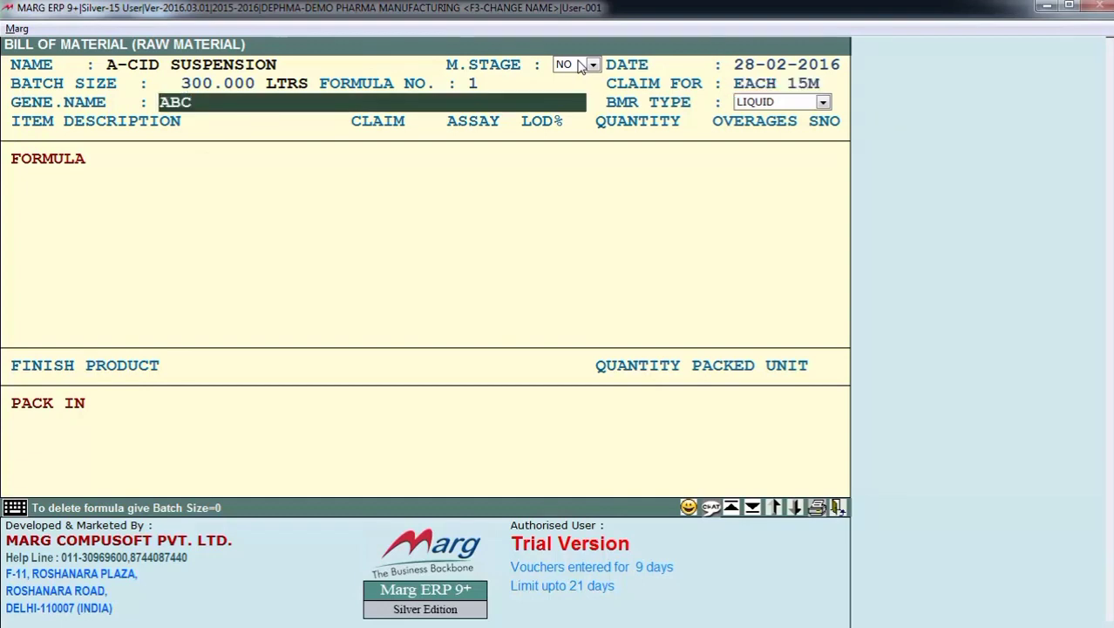
key("Return")
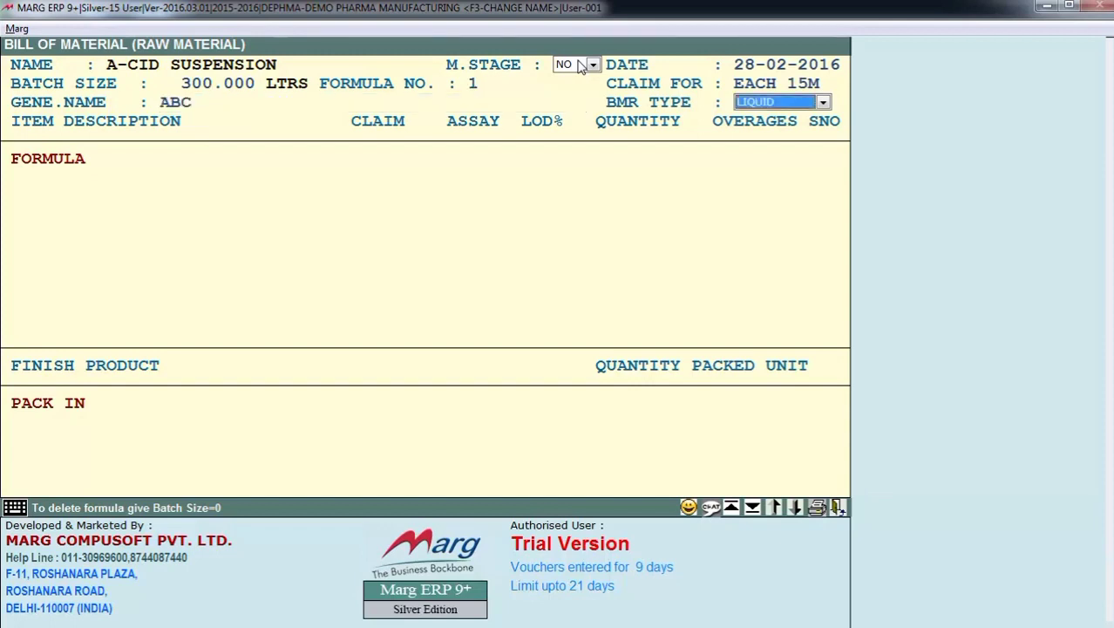
- Go through the BMR TYPE options, set the type to LIQUID and continue to the formula's ingredient list
key("space")
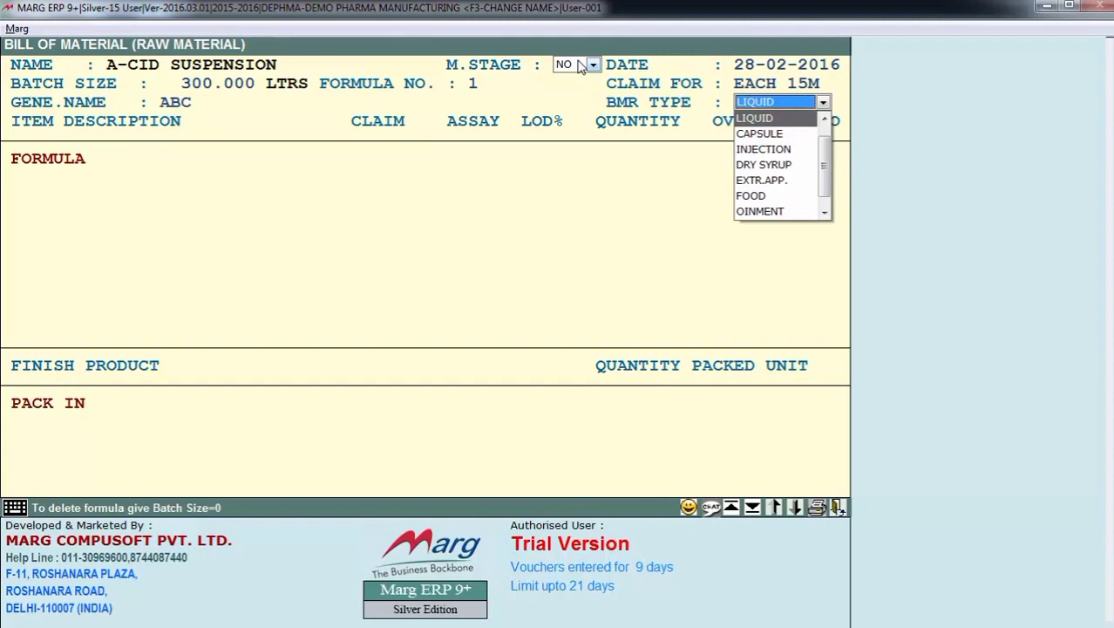
key("Return")
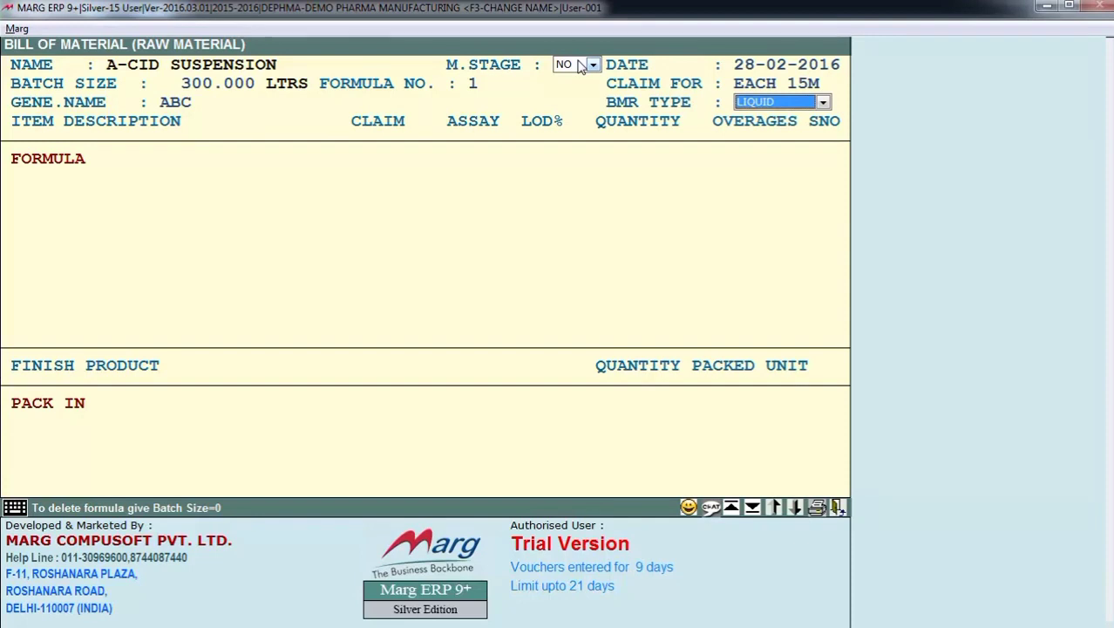
key("alt+Down")
key("Down")
key("Down")
key("Down")
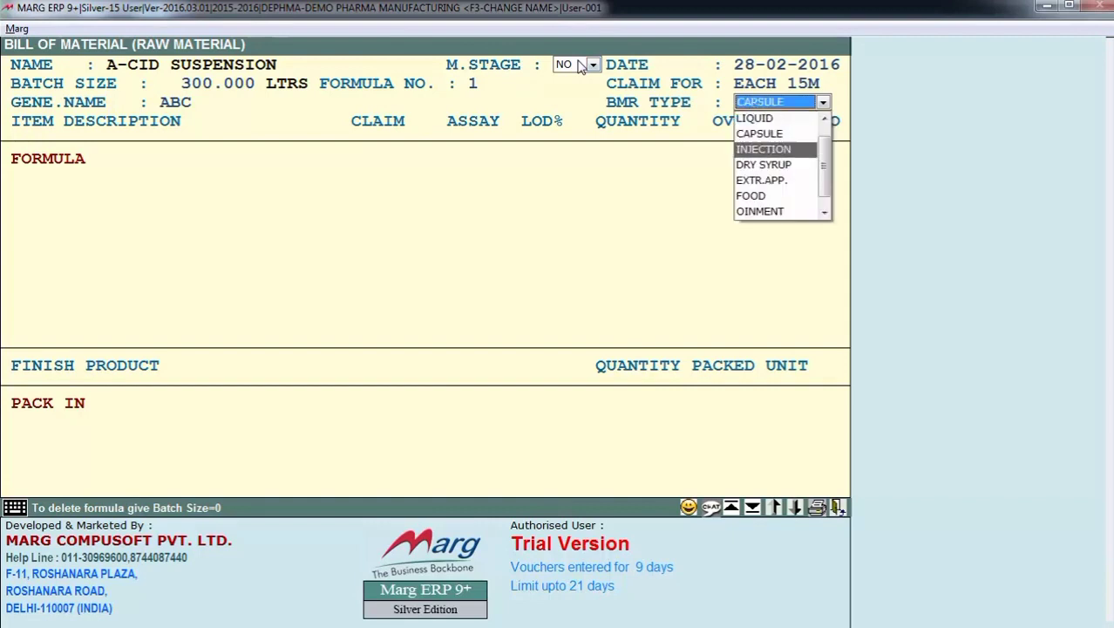
key("Down")
key("Down")
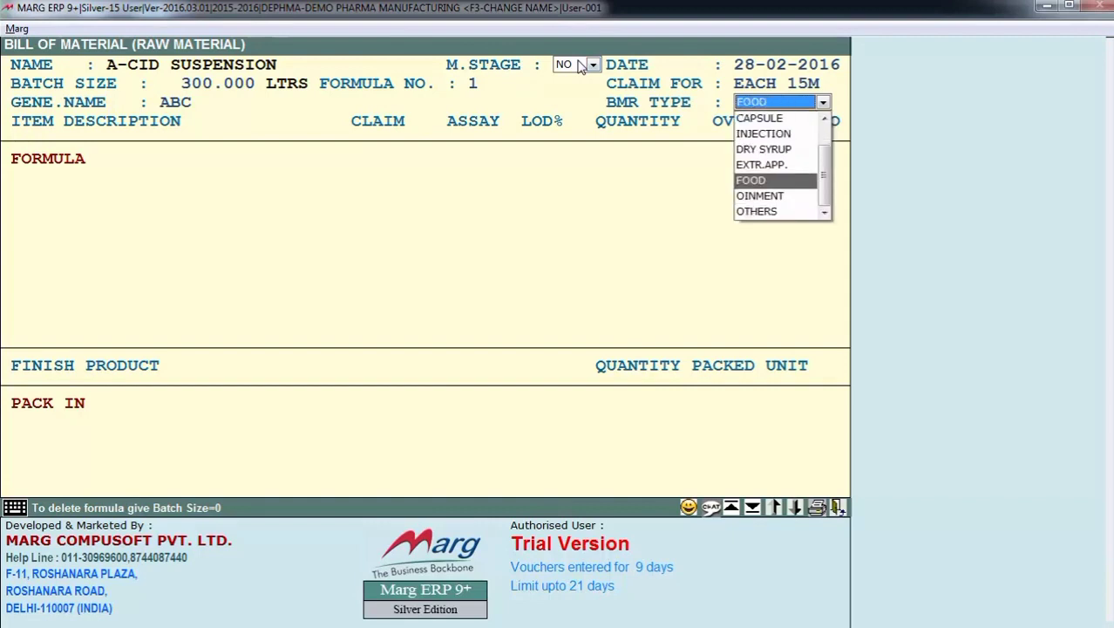
key("Home")
key("Down")
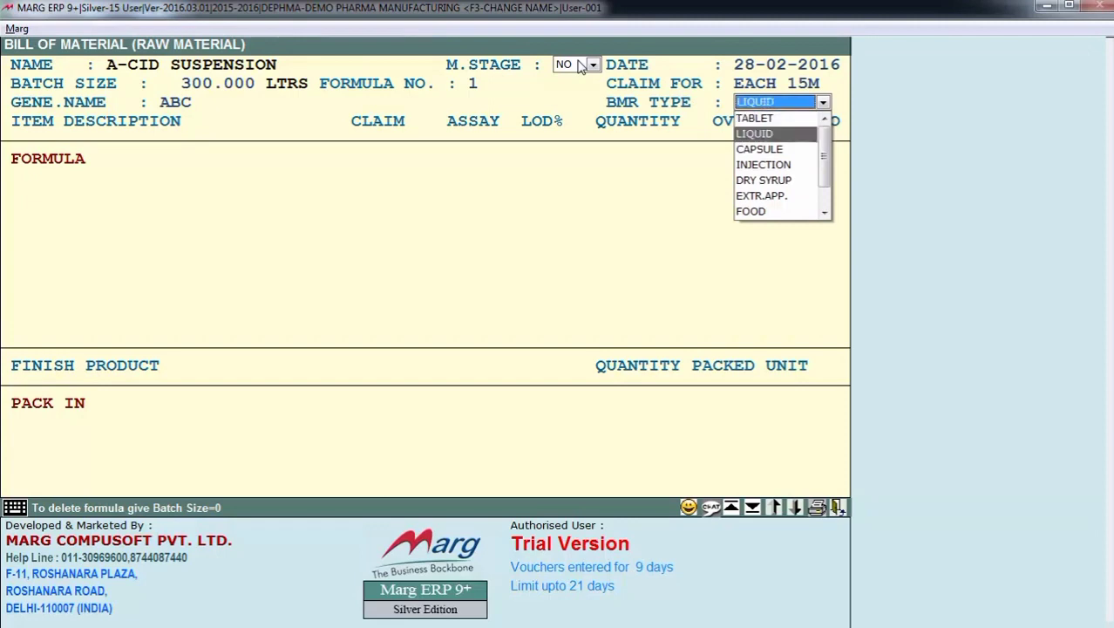
key("Return")
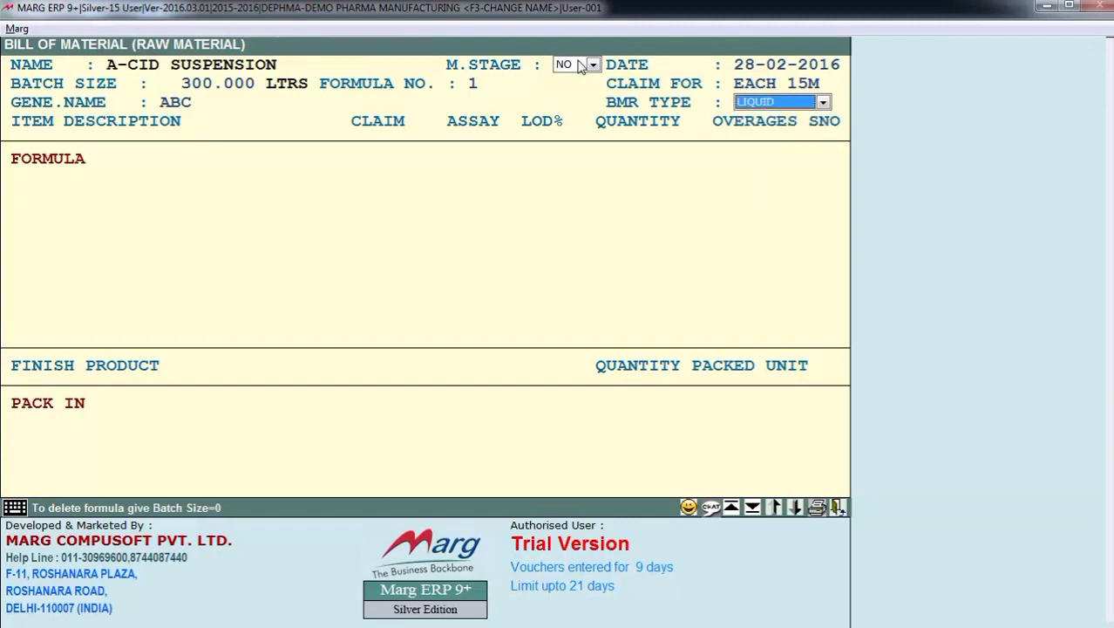
key("Return")
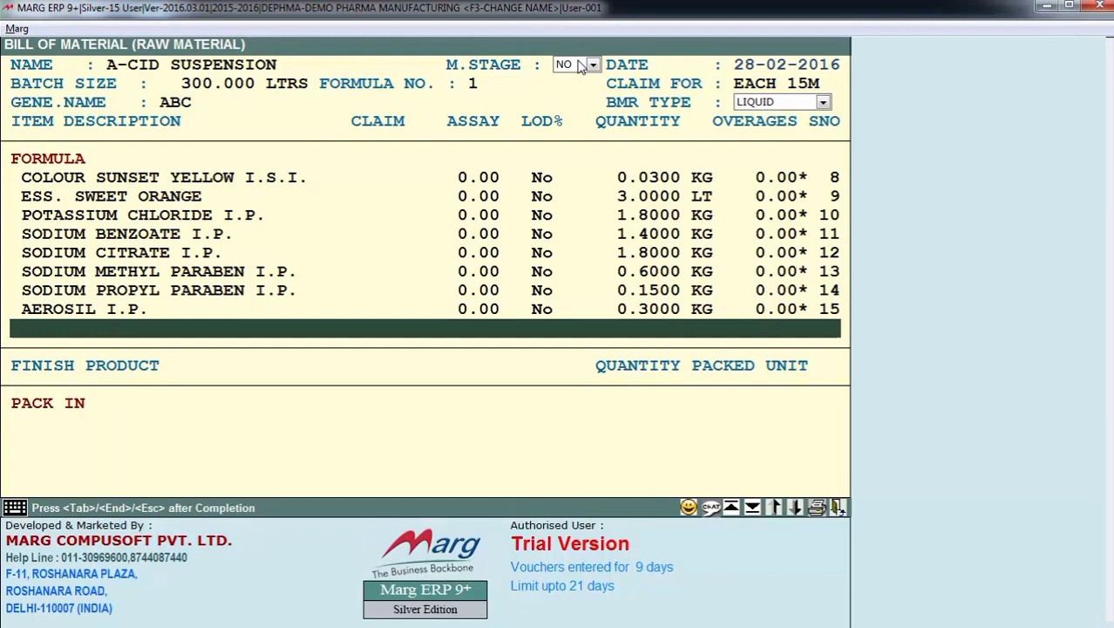
- Review the raw materials in the A-CID SUSPENSION formula, starting from the first ingredient
key("Home")
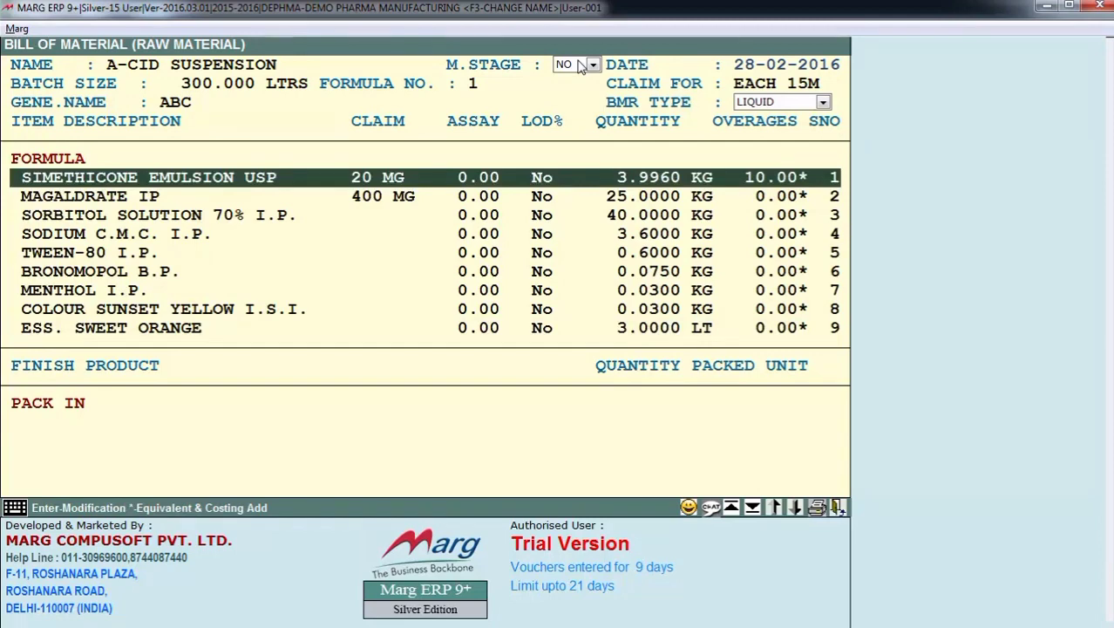
key("Down")
key("Up")
key("Down")
key("Down")
key("Down")
key("Down")
key("Down")
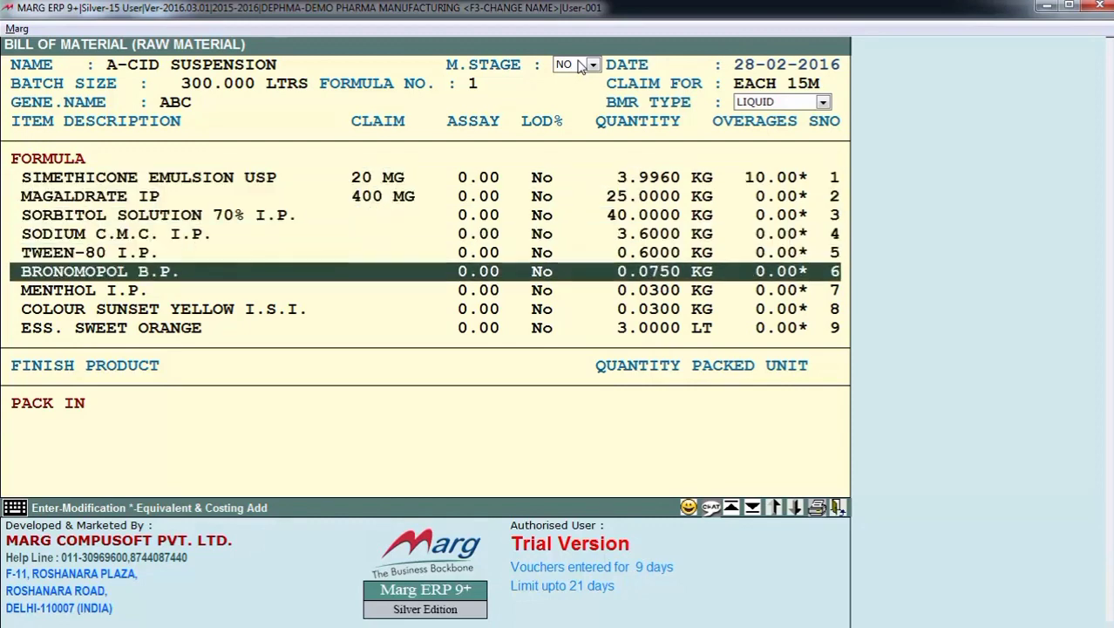
key("Down")
key("Down")
key("Up")
key("Up")
key("Up")
key("Up")
key("Up")
key("Up")
key("Up")
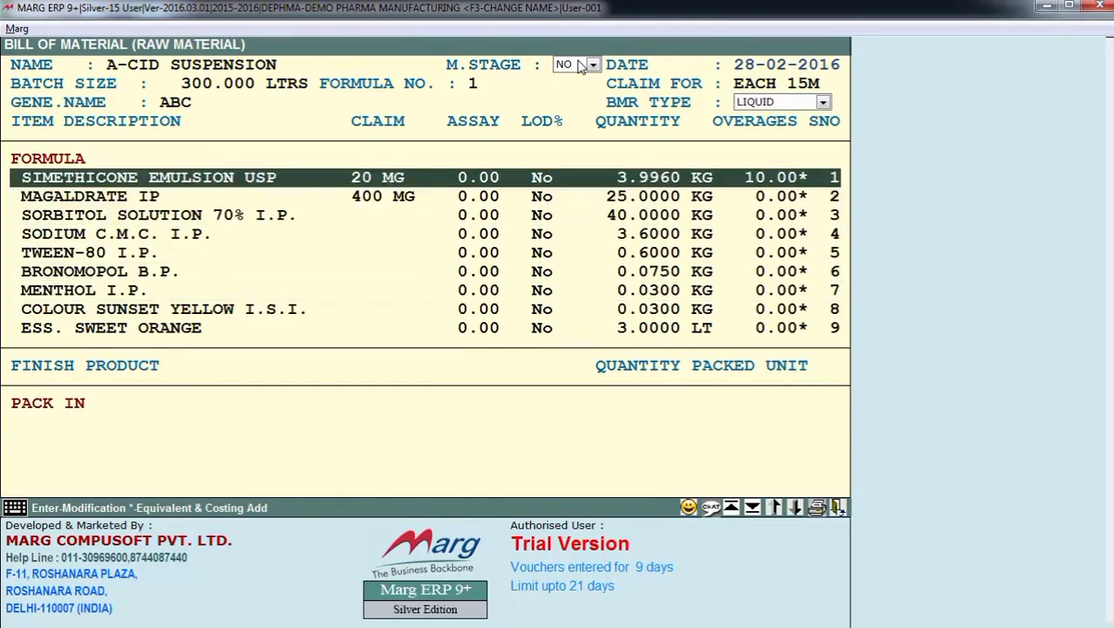
- Confirm SIMETHICONE EMULSION USP as the first ingredient with claim 20 MG, quantity 3.9960 KG and overages 10.00
key("Return")
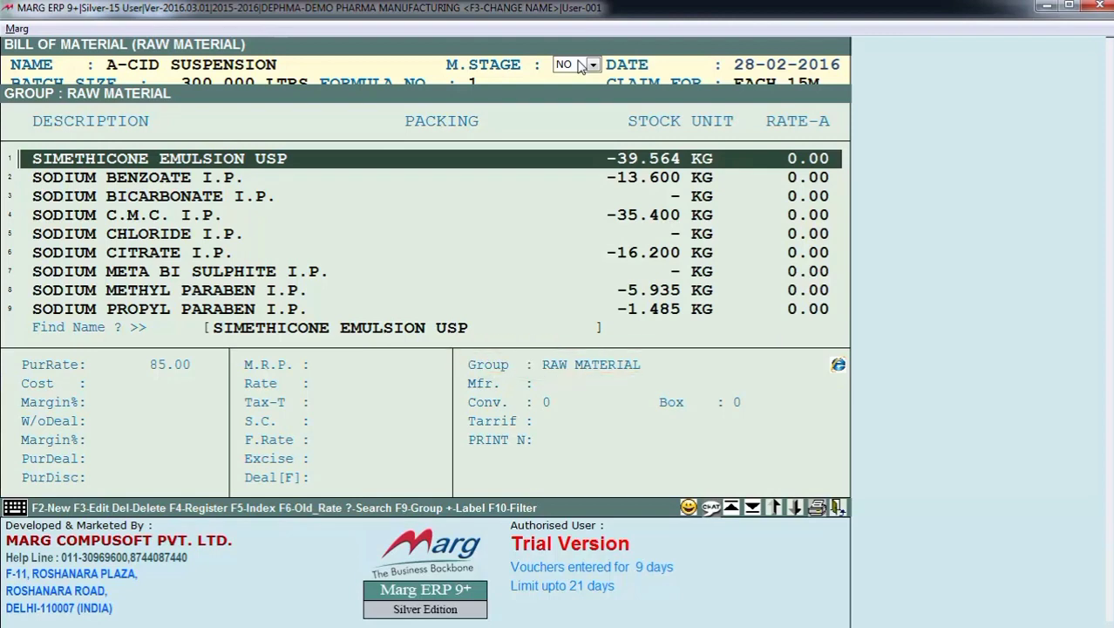
key("Return")
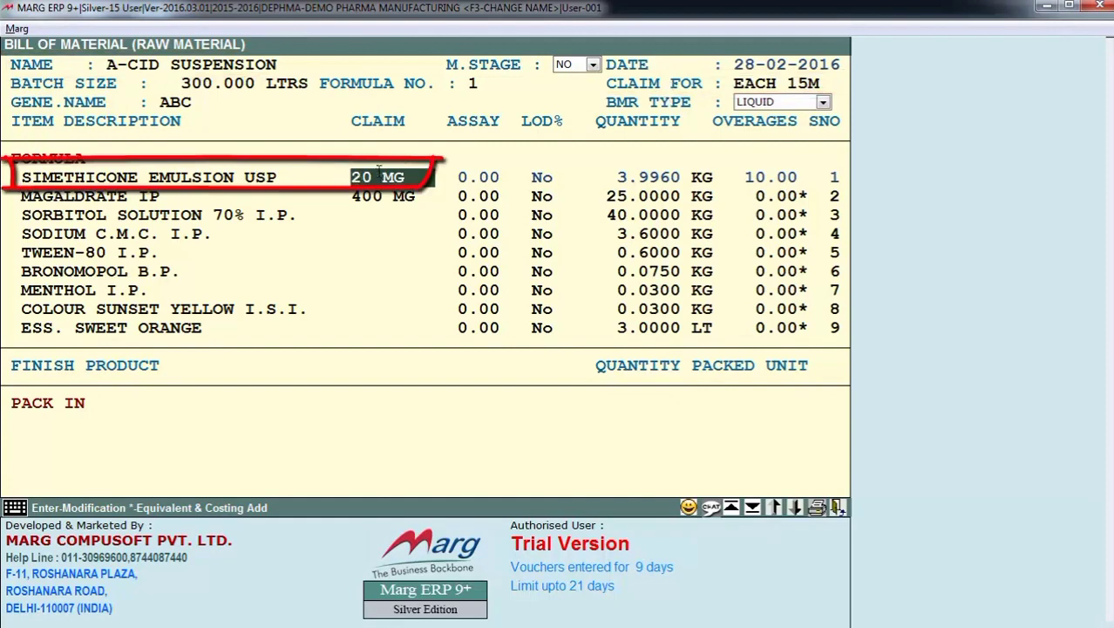
key("Return")
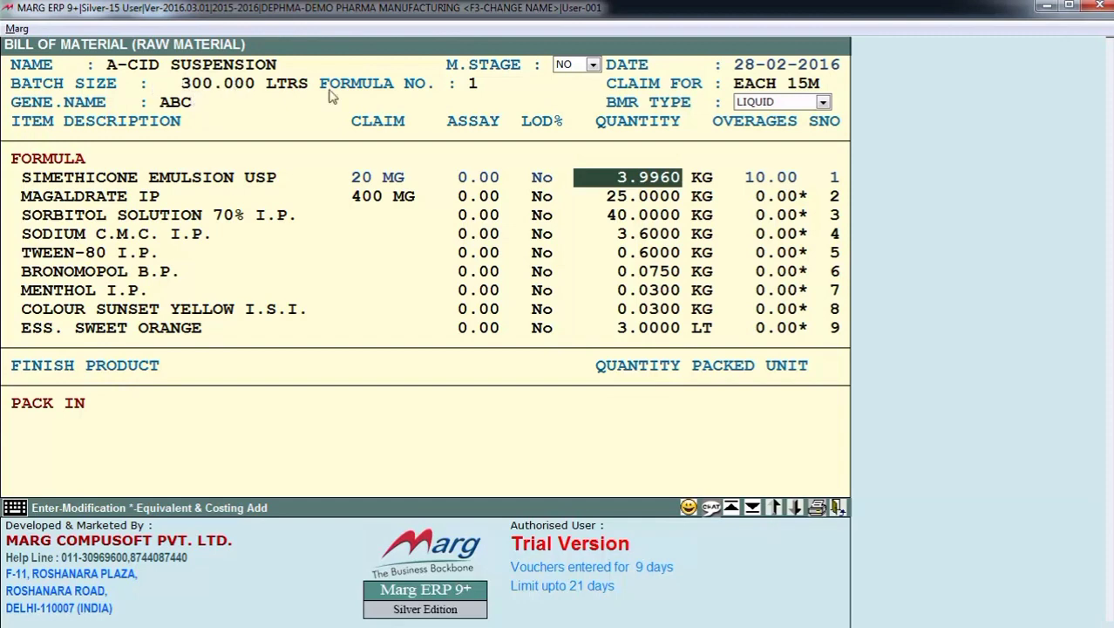
key("Return")
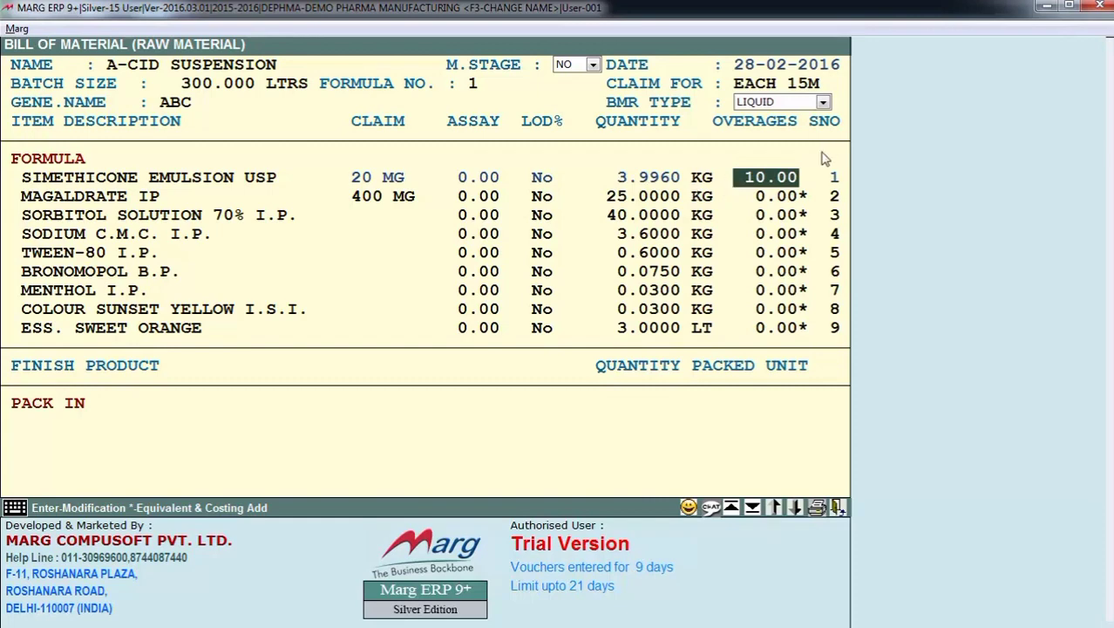
key("Return")
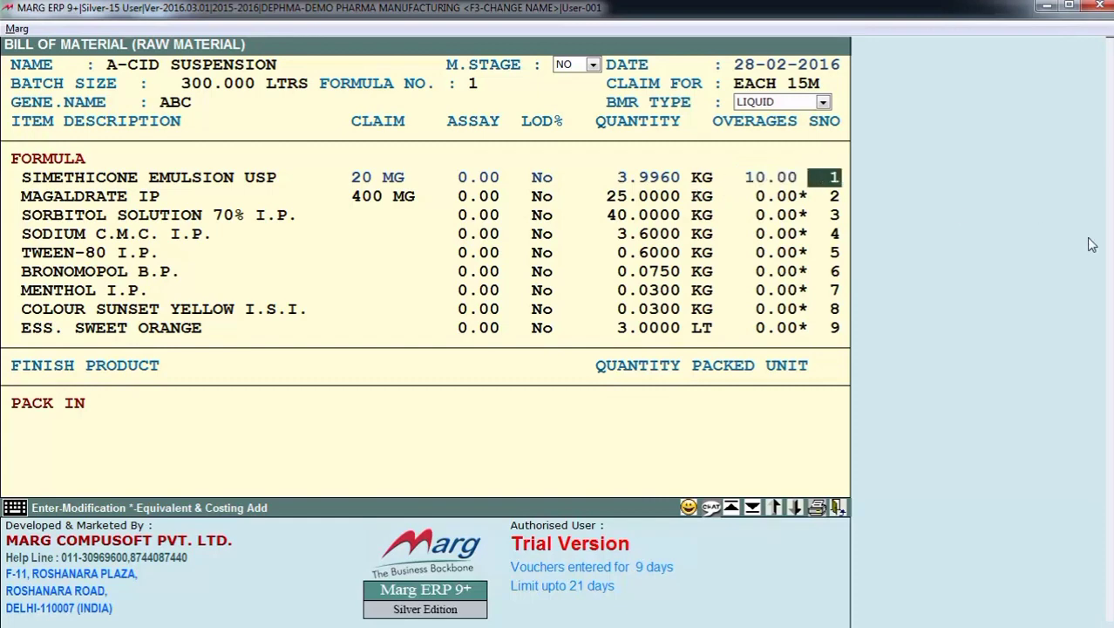
- Accept TEST as the equivalent for SIMETHICONE EMULSION USP with 1.000 KG added at costing, and confirm its costing applicability
key("asterisk")
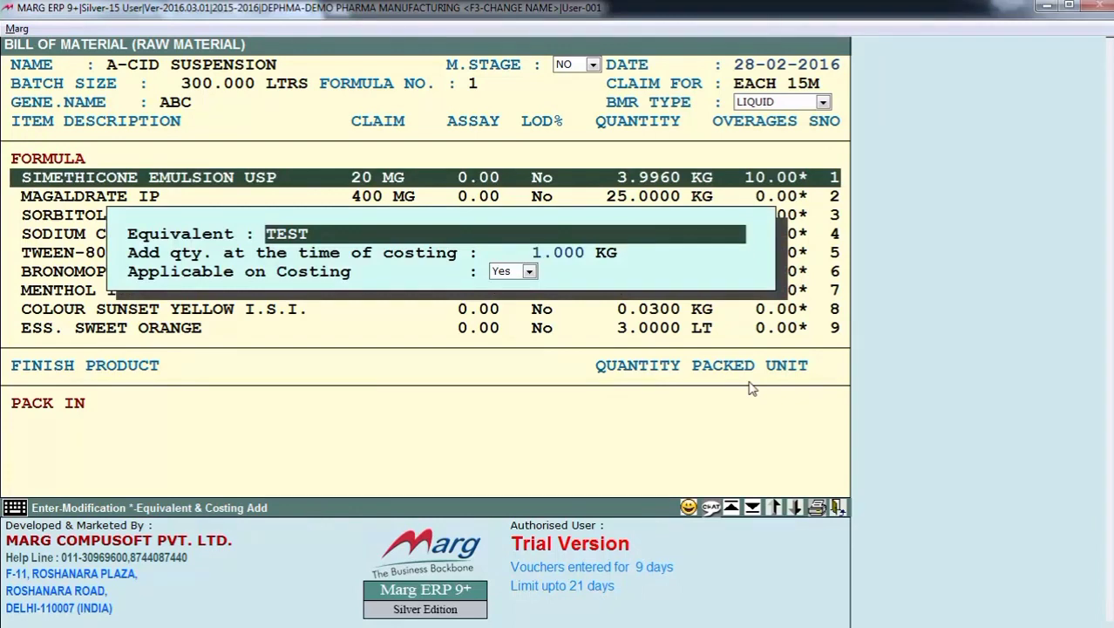
key("Return")
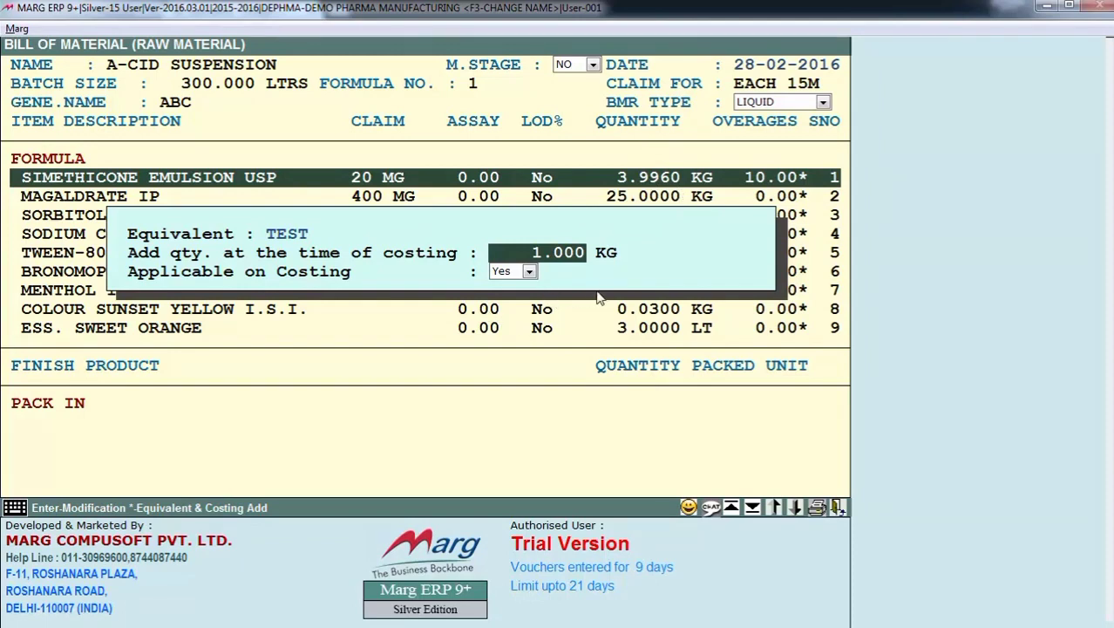
key("Return")
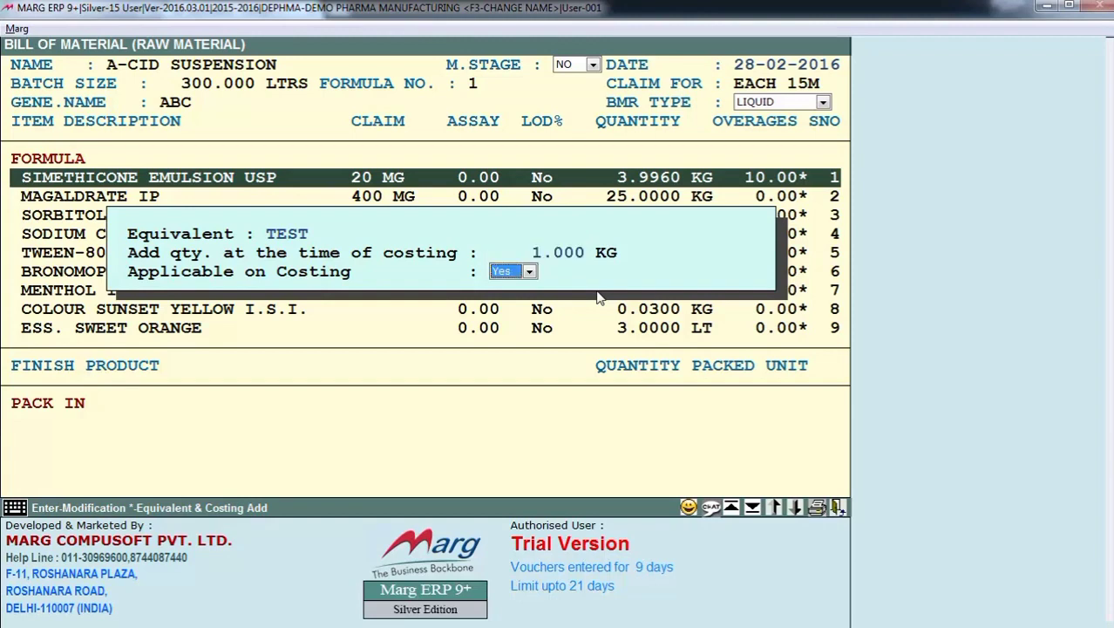
key("alt+Down")
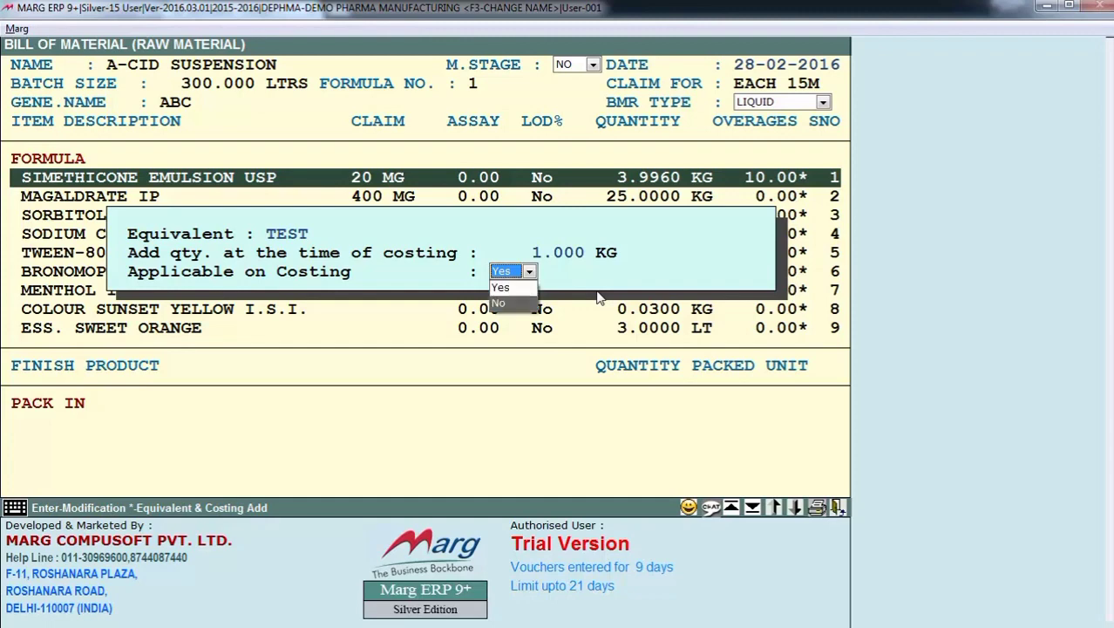
key("Return")
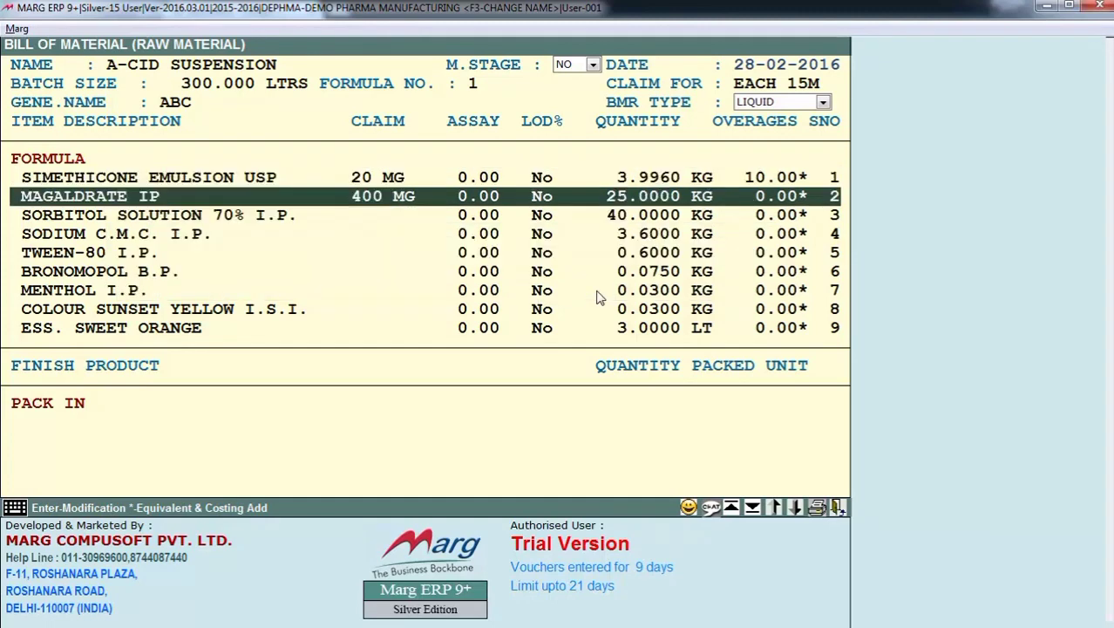
- Reopen the SIMETHICONE EMULSION USP line and step through its existing item and quantity entries
key("Up")
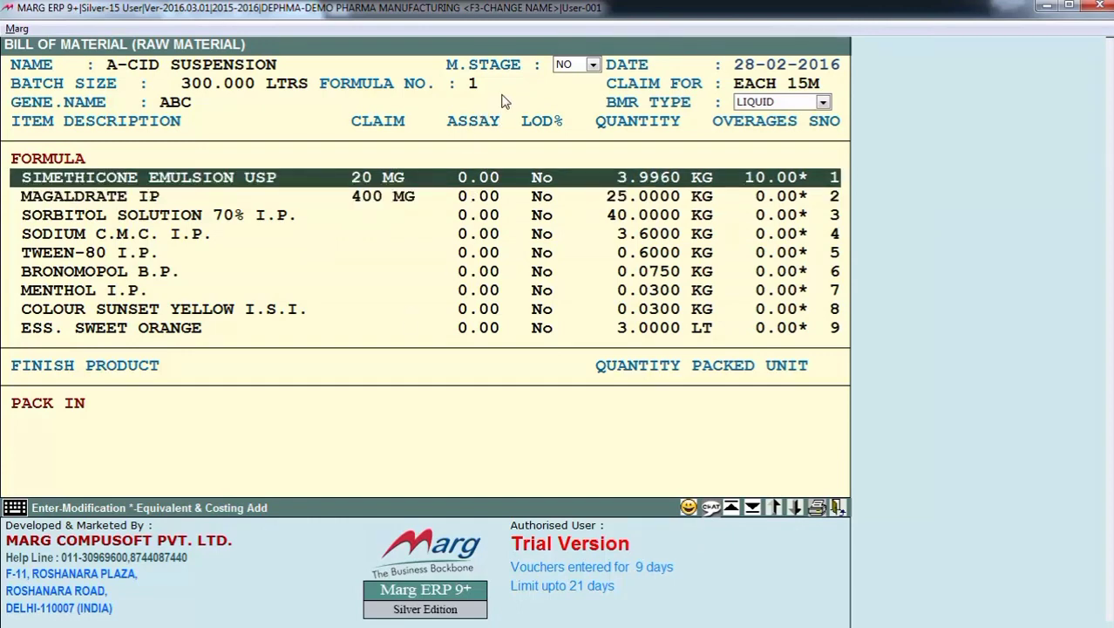
key("Return")
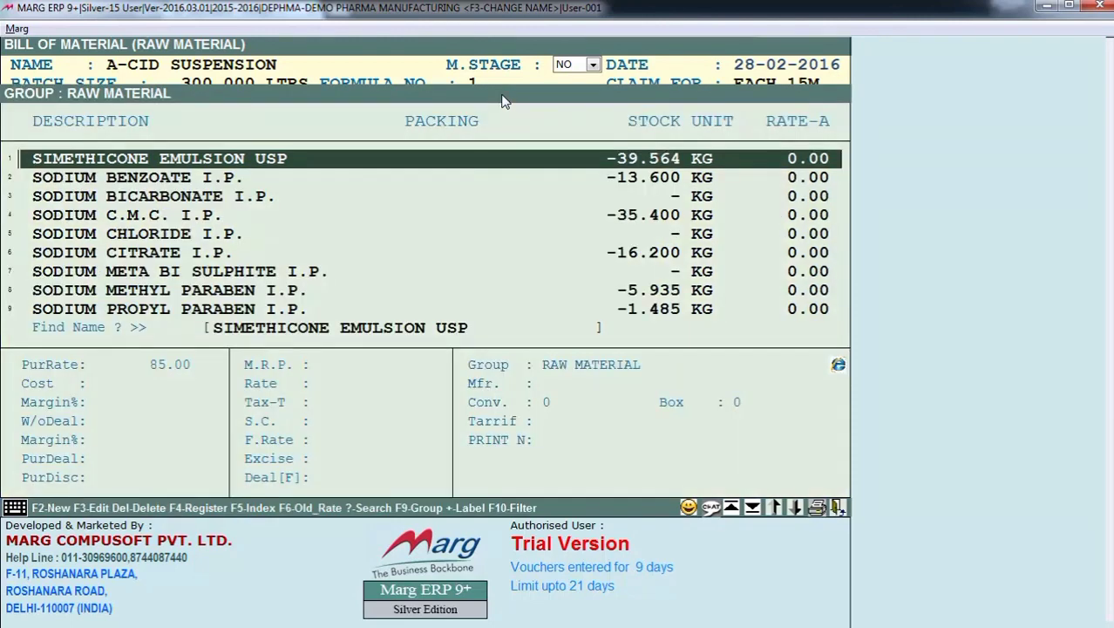
key("Return")
key("Return")
key("Return")
key("Return")
key("Return")
key("Return")
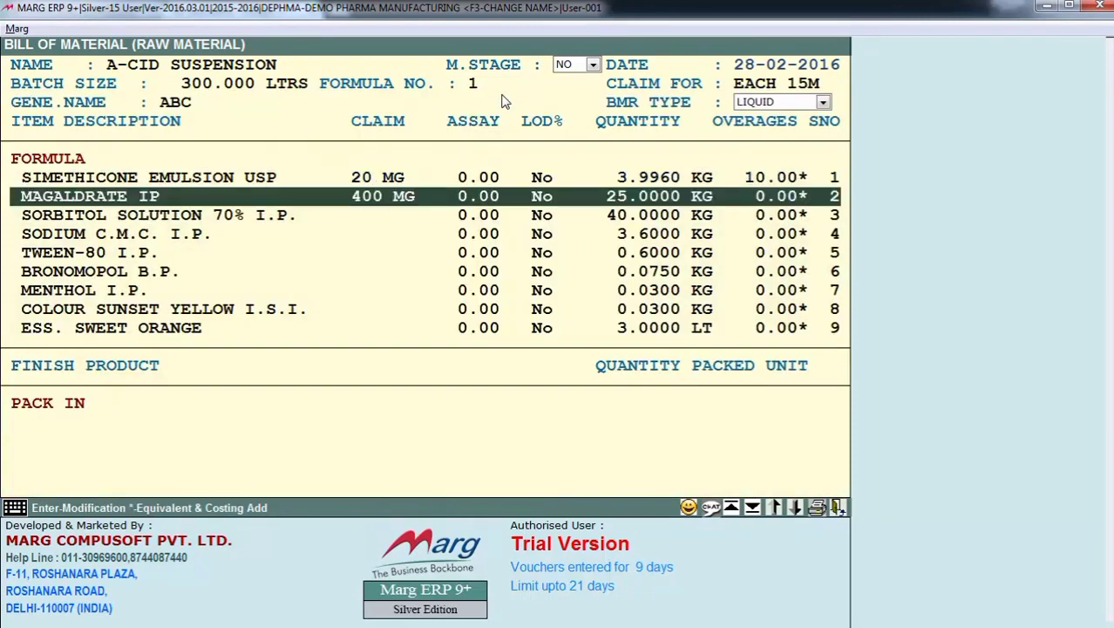
- Complete the raw material list and accept it to continue to the finished product packs
key("Down")
key("Down")
key("Down")
key("Down")
key("Down")
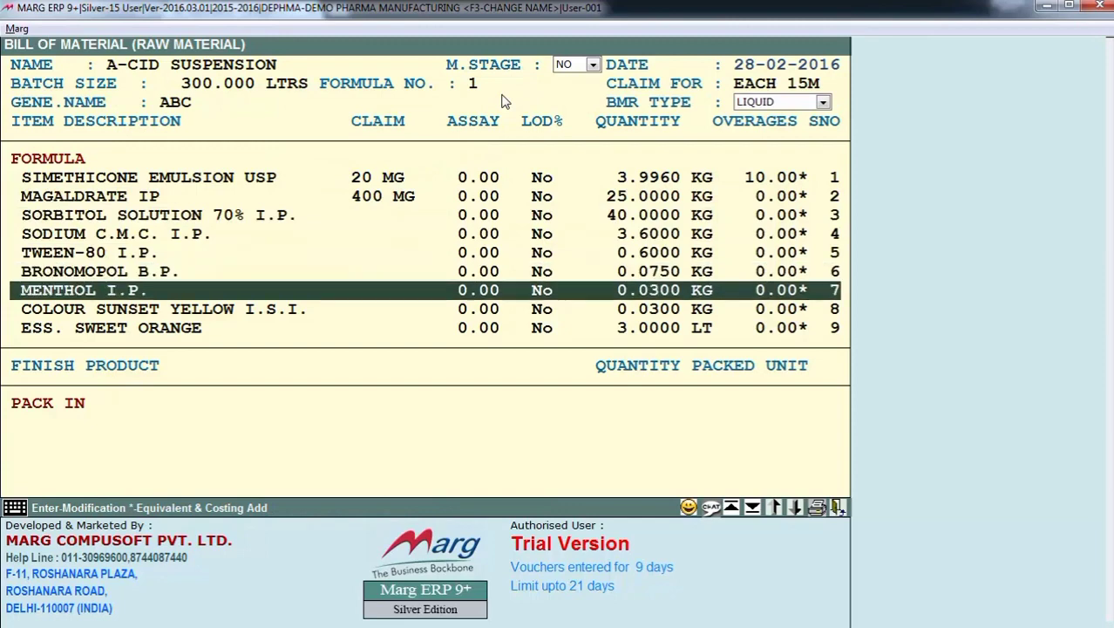
key("End")
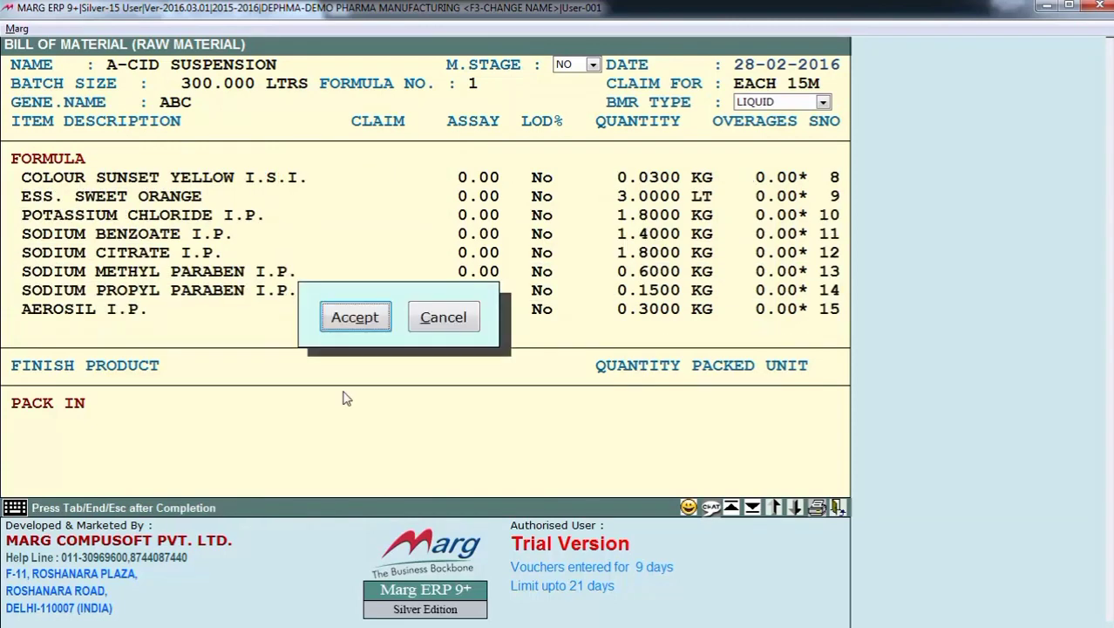
key("Return")
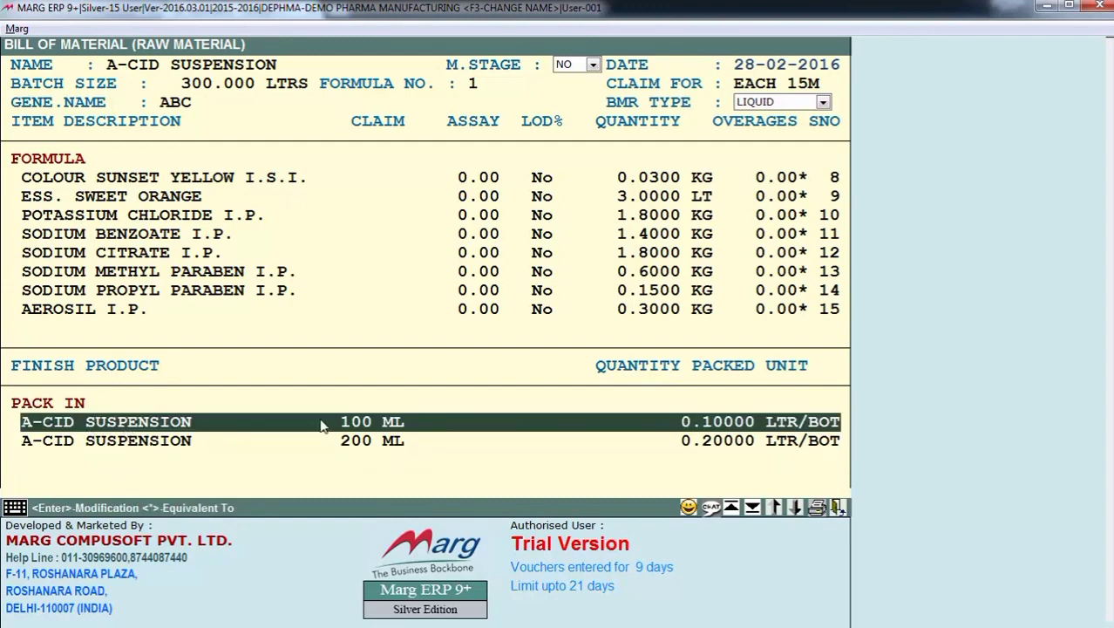
- Confirm A-CID SUSPENSION 100 ML as a finished product pack with a packed quantity of 0.10000 LTR/BOT
key("Down")
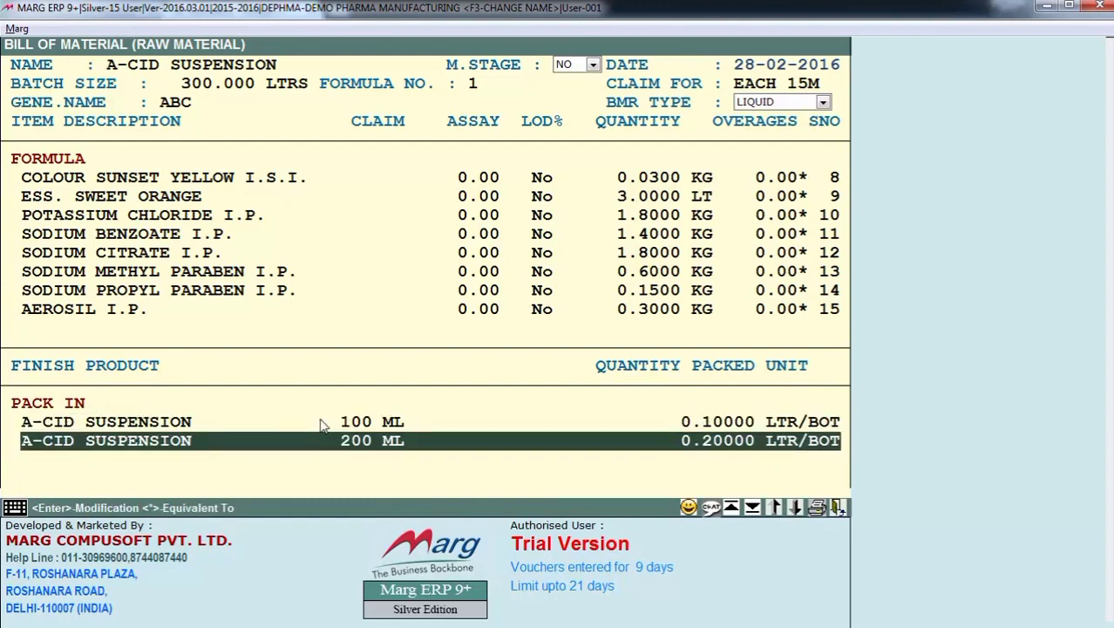
key("Up")
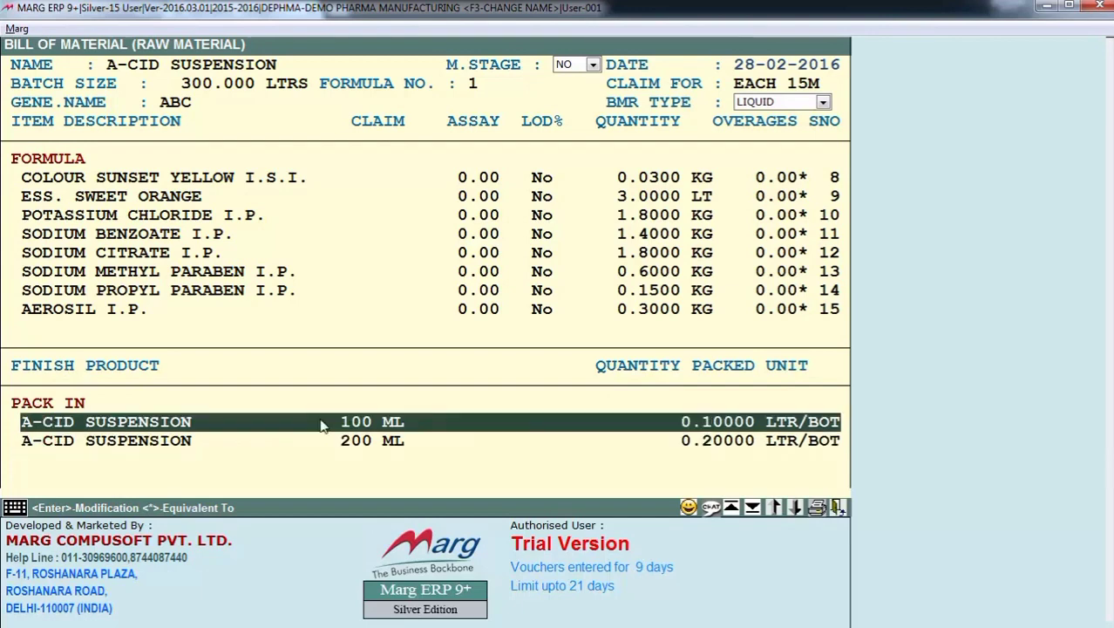
key("Return")
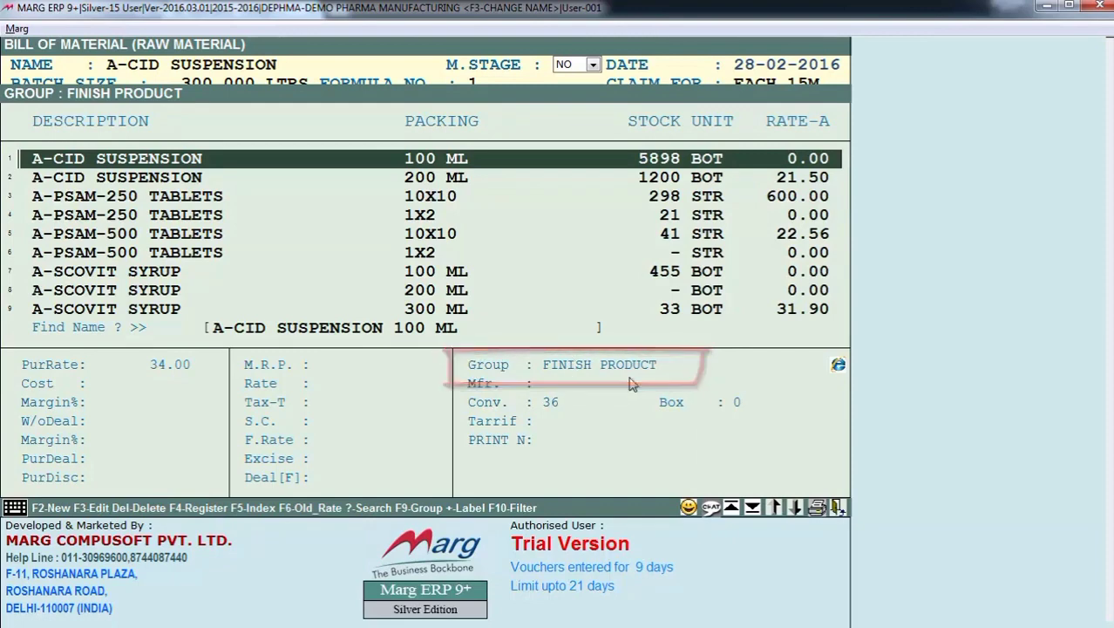
key("Return")
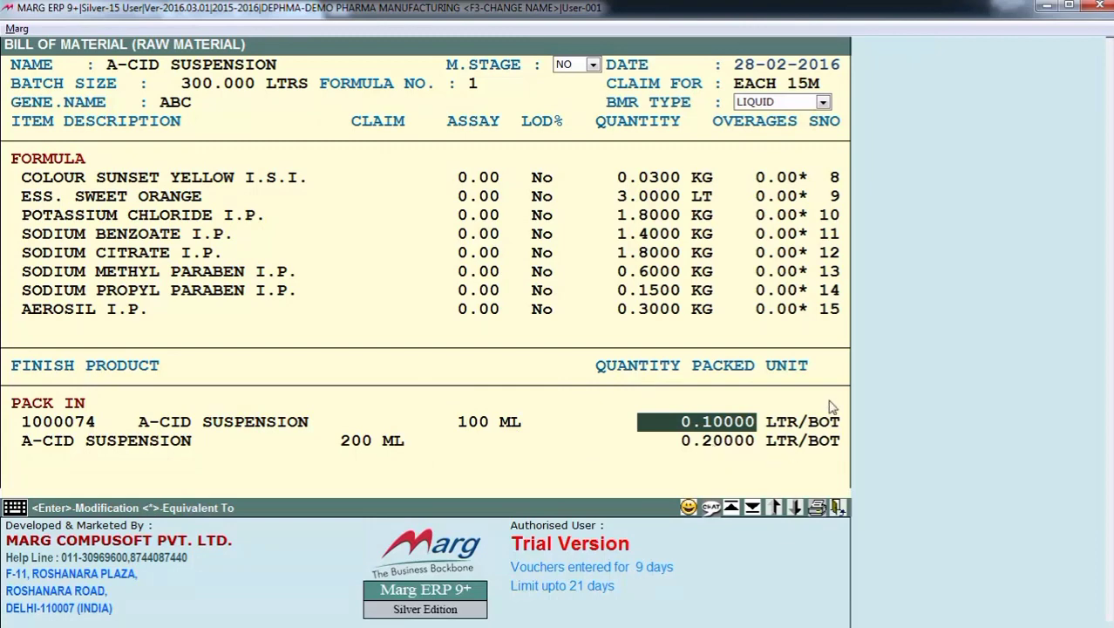
key("Return")
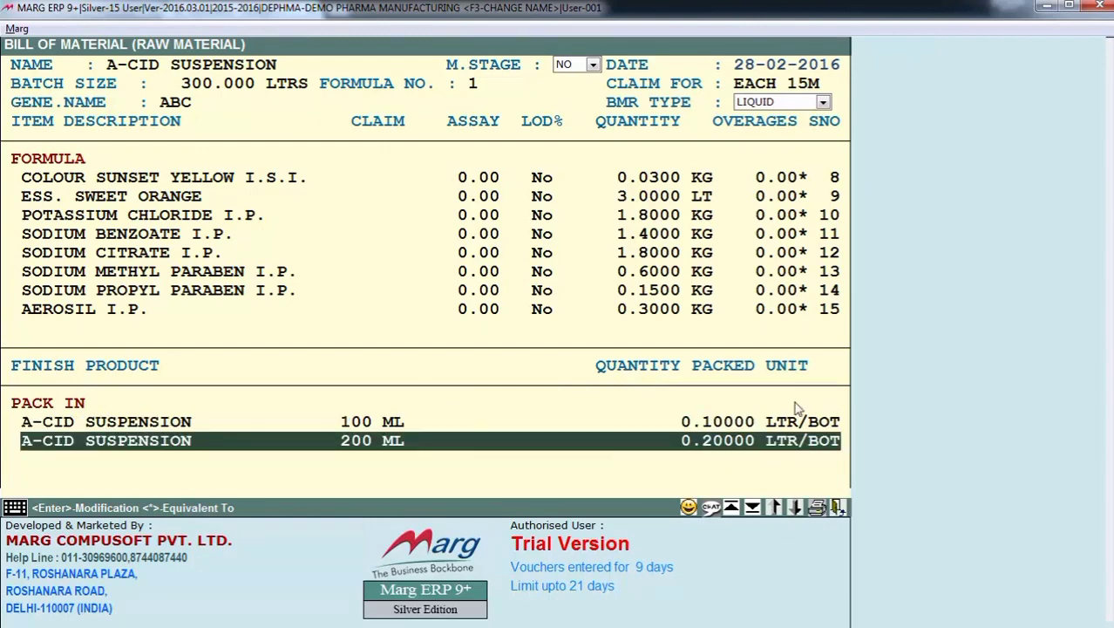
- Confirm the A-CID SUSPENSION 200 ML pack with 0.20000 LTR/BOT and accept the bill of material
key("Return")
key("Return")
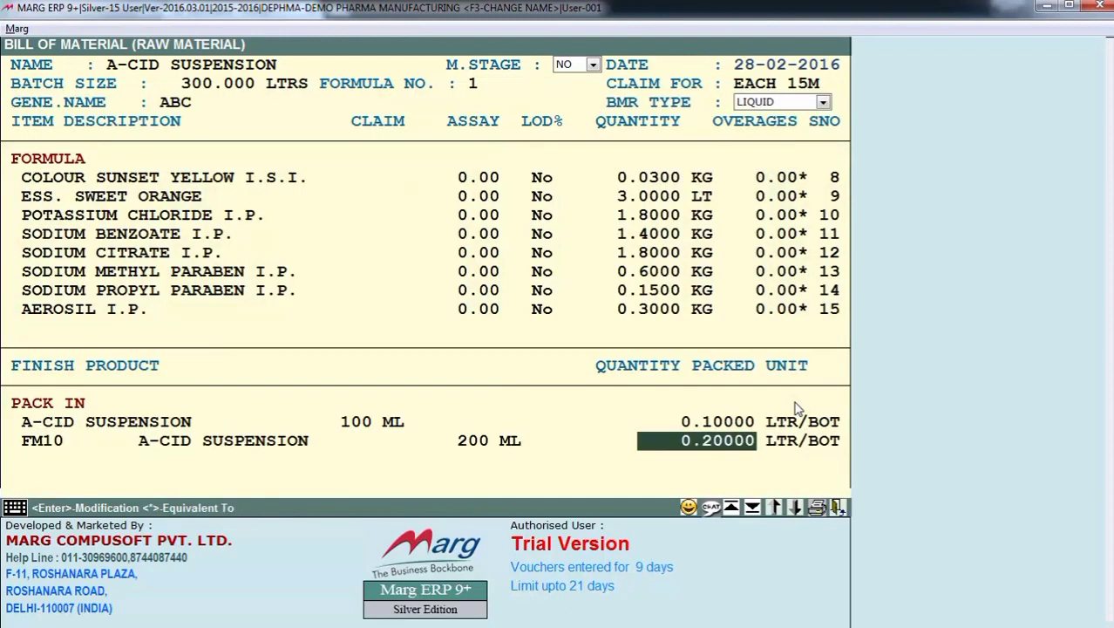
key("Return")
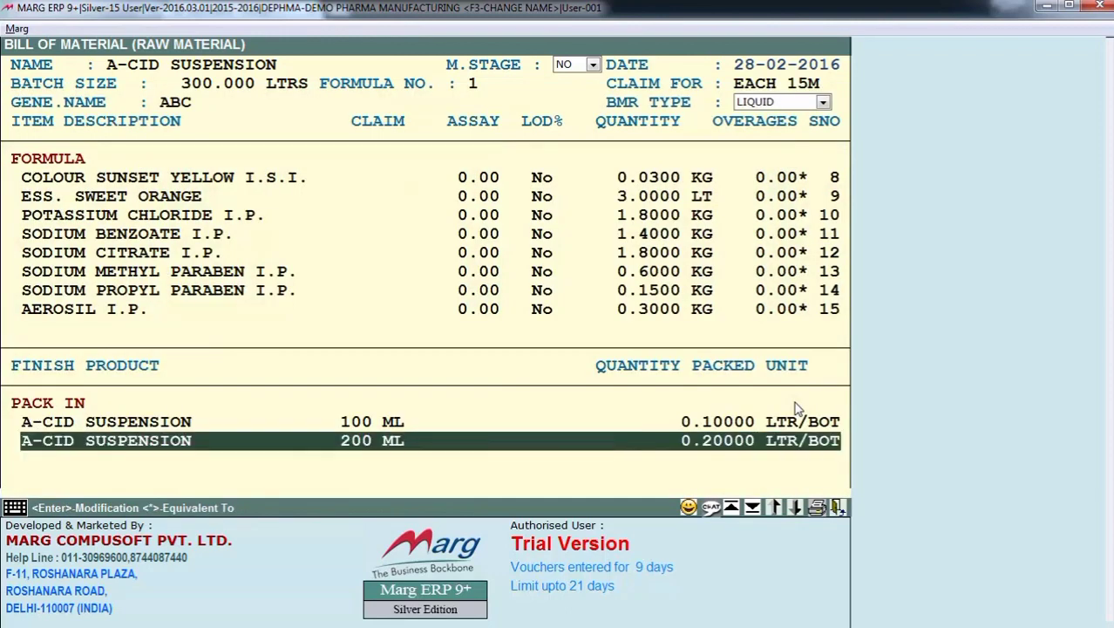
key("Tab")
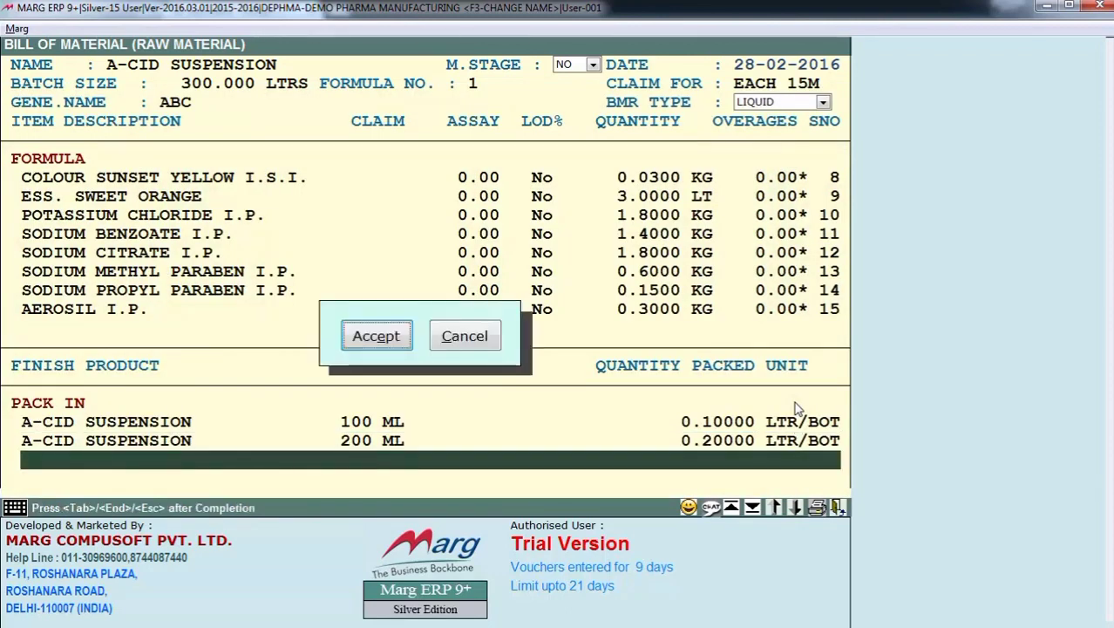
key("Return")
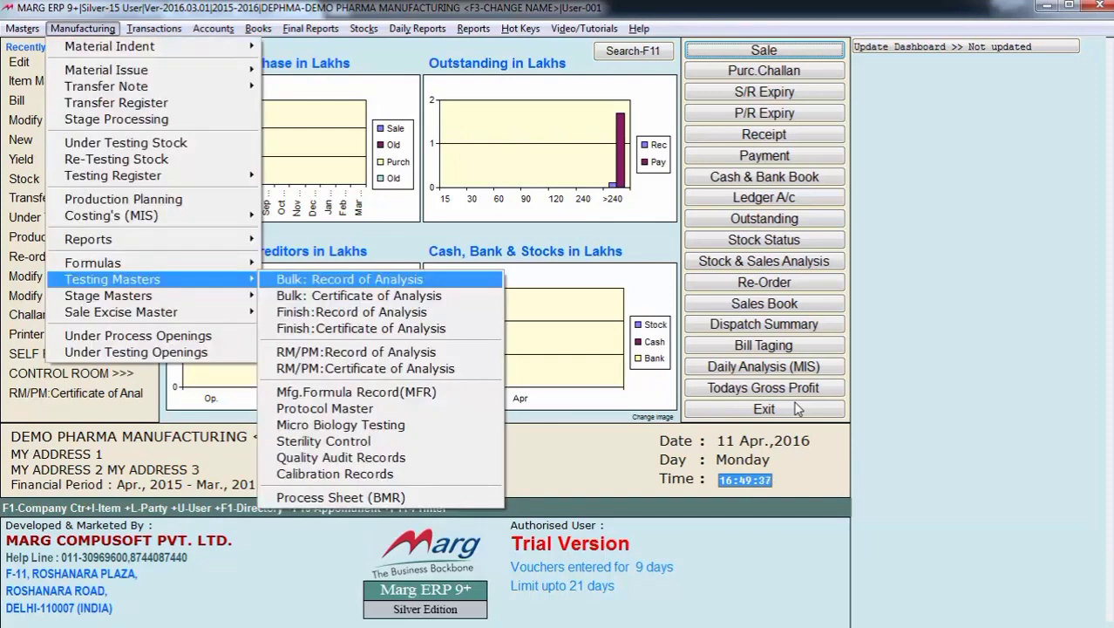
key("Down")
key("Down")
key("Down")
key("Down")
key("Down")
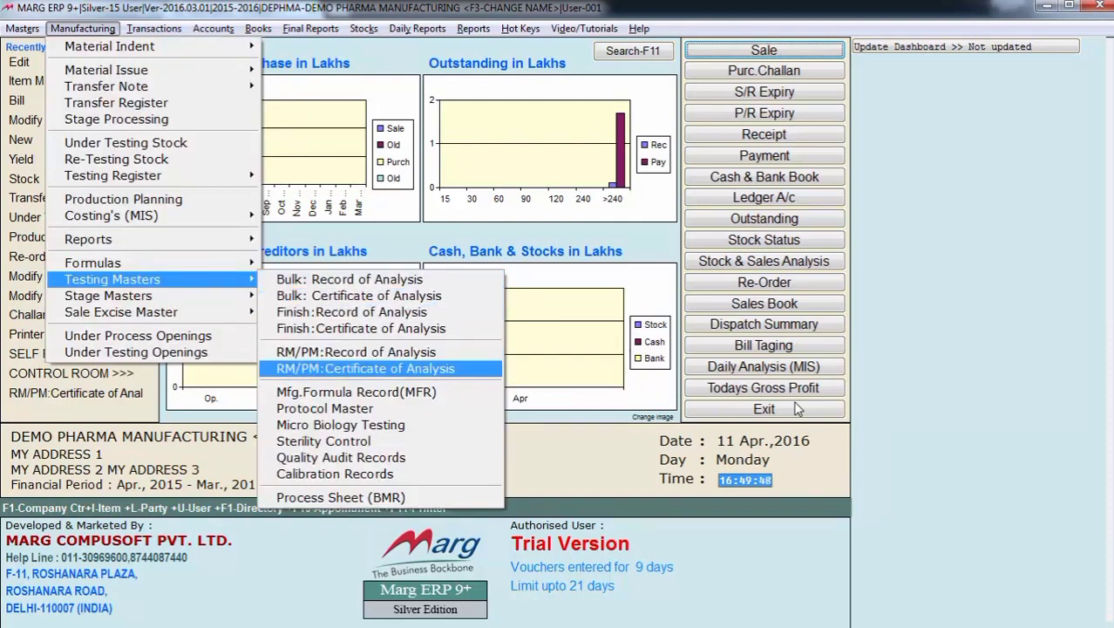
key("Up")
key("Down")
key("Up")
key("Down")
key("Up")
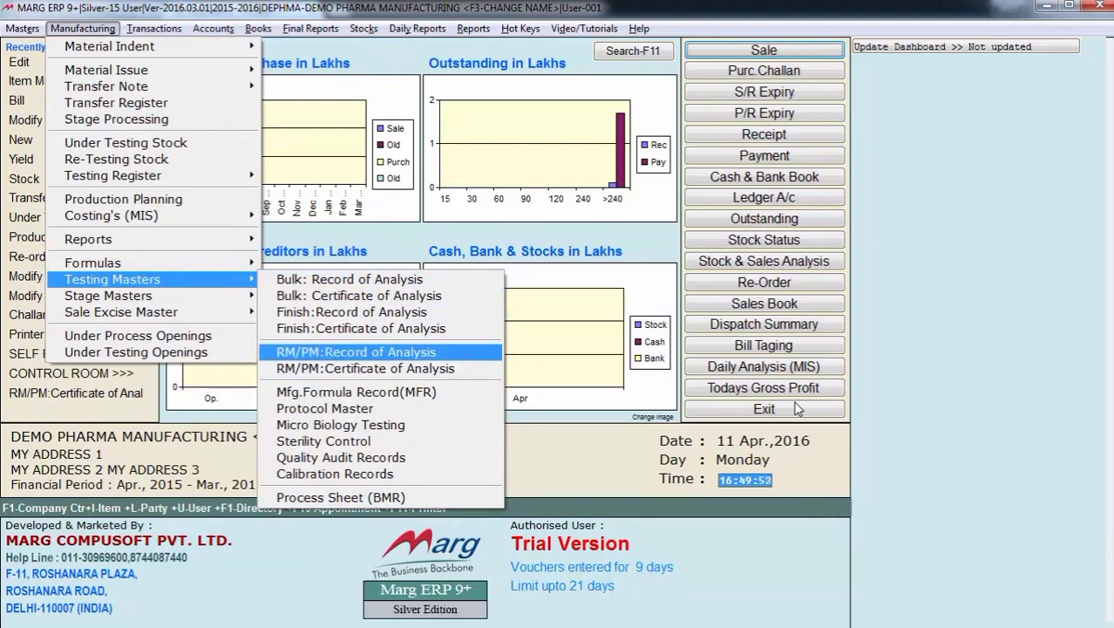
key("Down")
key("Down")
key("Down")
key("Down")
key("Down")
key("Down")
key("Down")
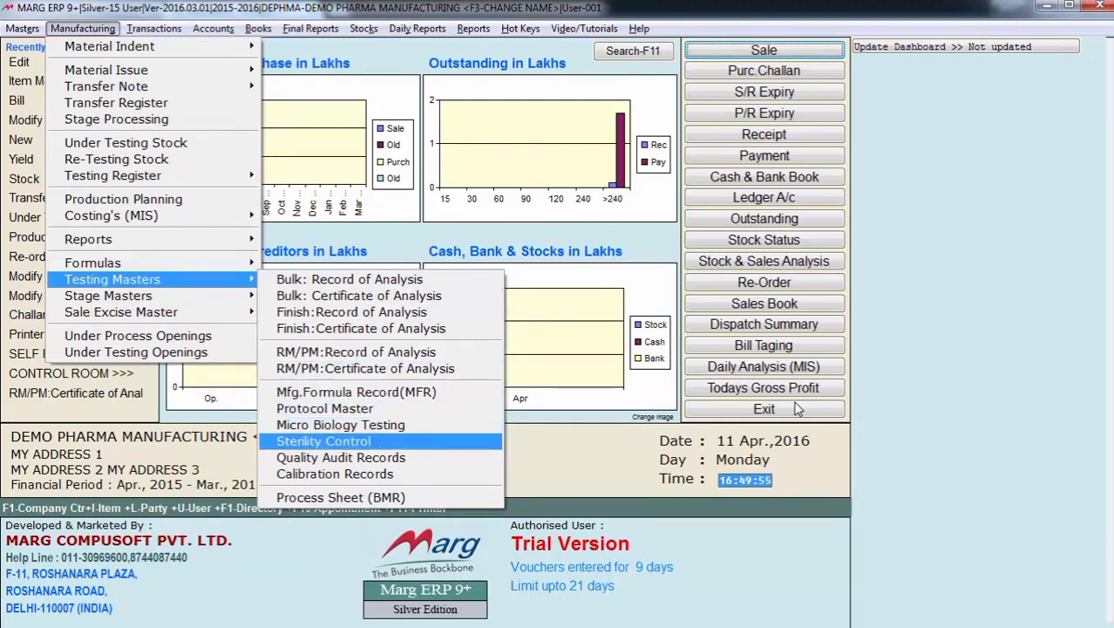
key("Up")
key("Up")
key("Up")
key("Up")
key("Up")
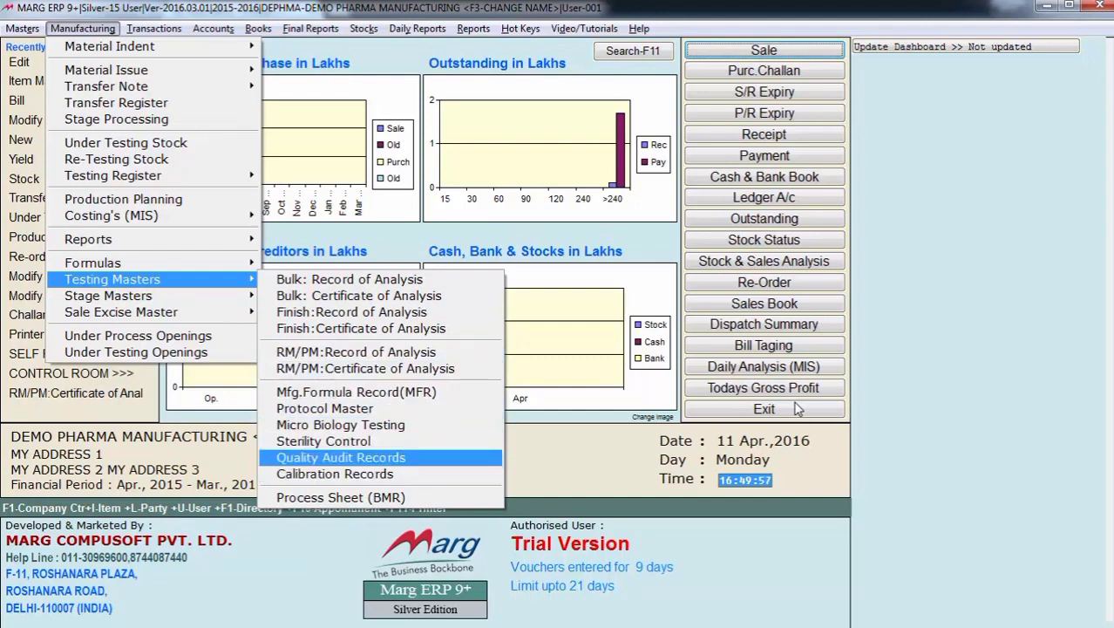
key("Up")
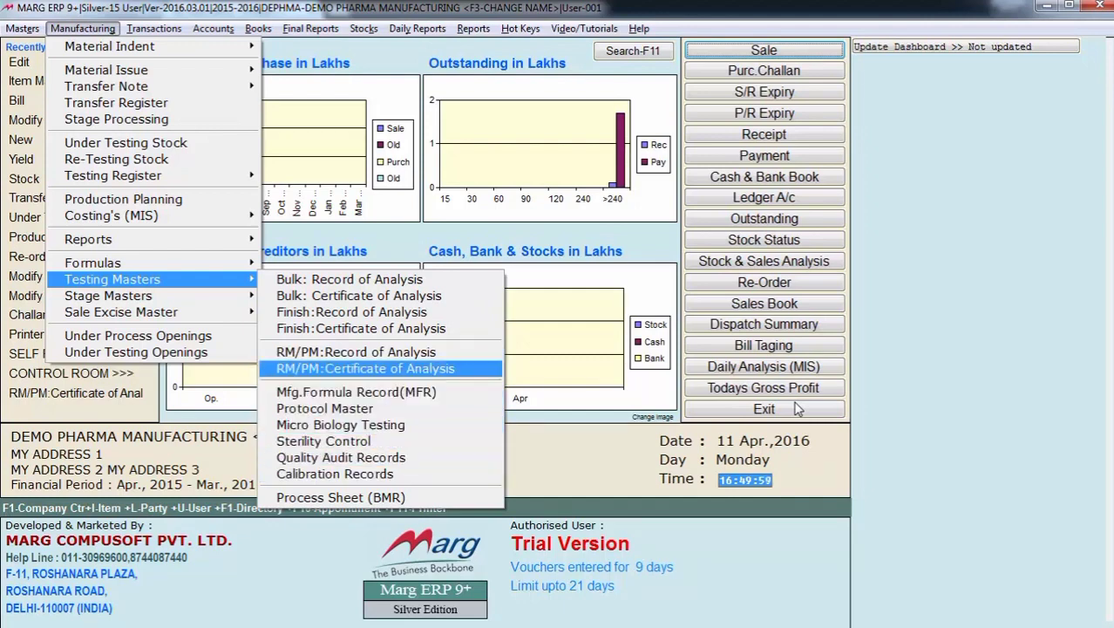
key("Down")
key("Down")
key("Down")
key("Down")
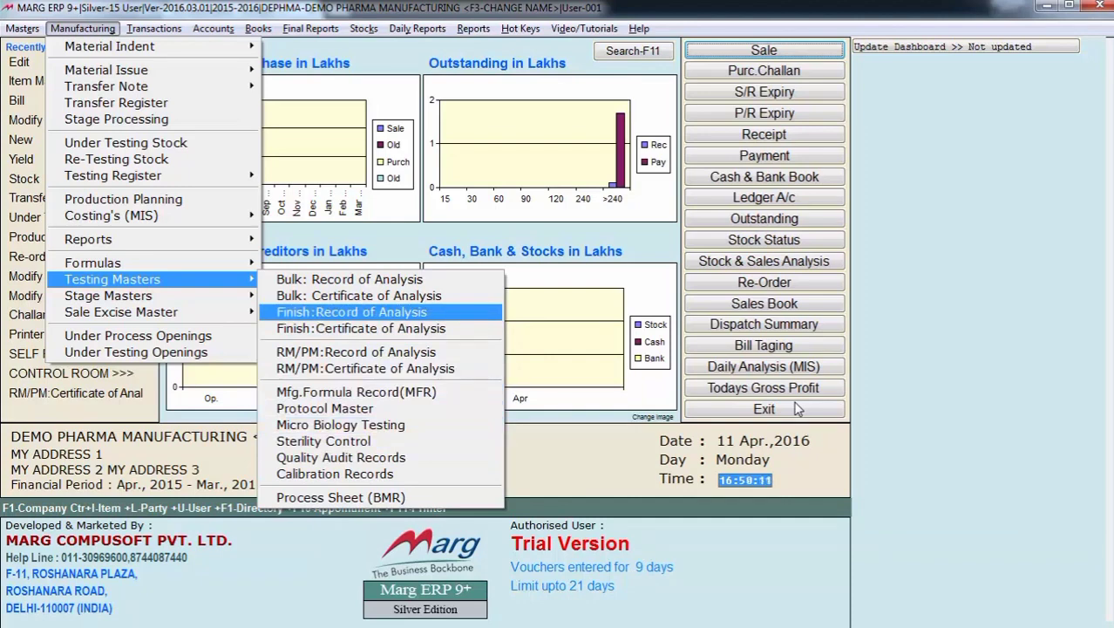
key("Down")
key("Down")
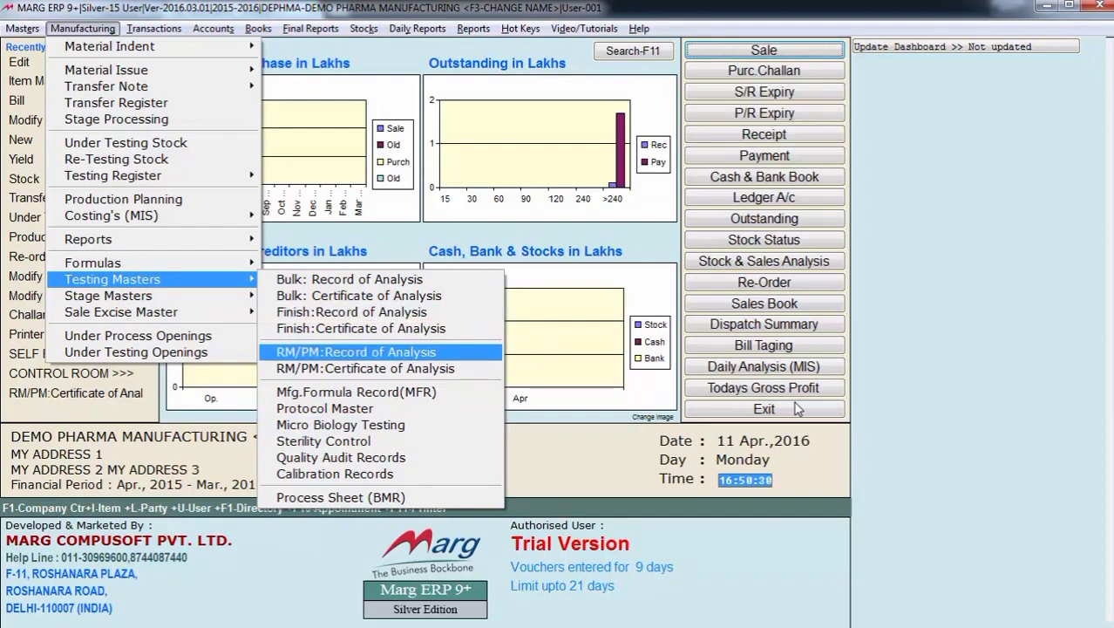
key("Down")
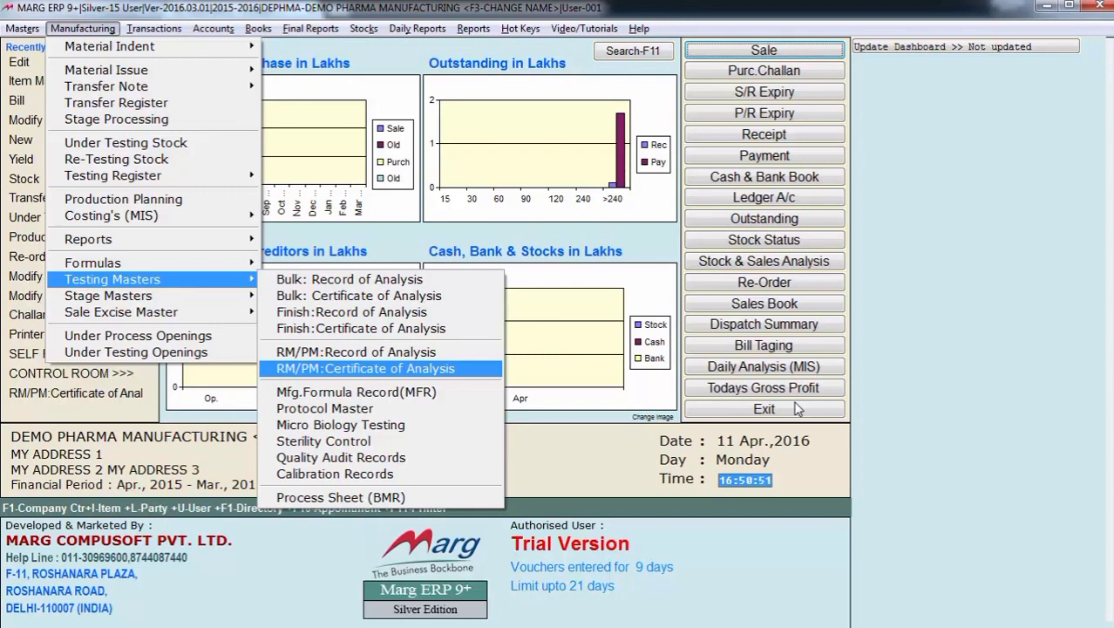
key("Up")
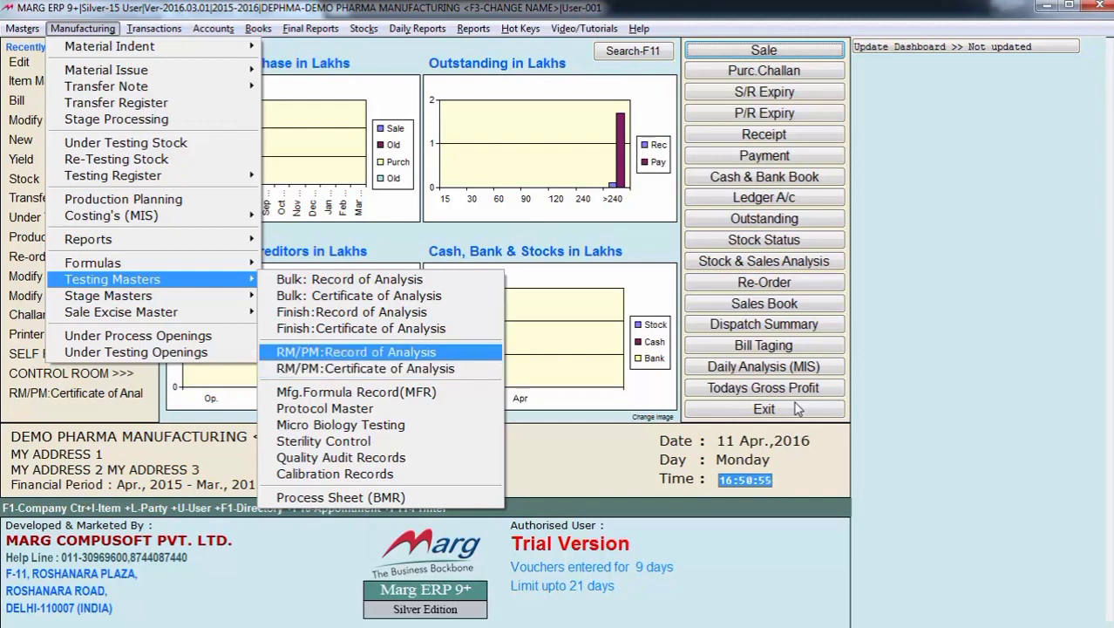
key("Down")
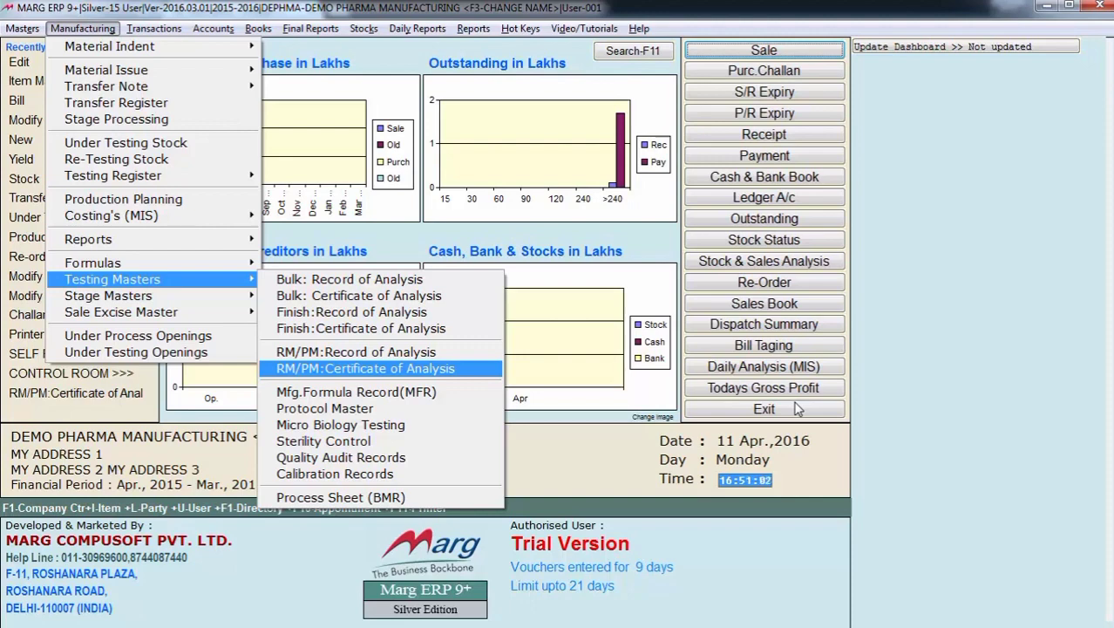
- Open the RM/PM record of analysis master for viewing and list the items of the FINISH PRODUCT group
key("Up")
key("Return")
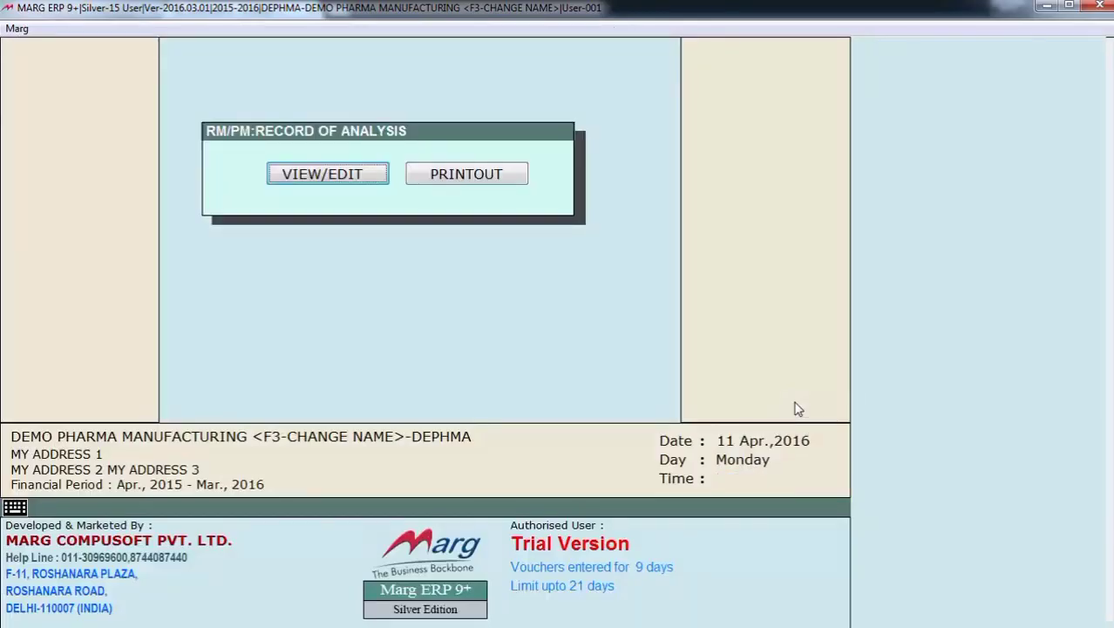
key("Return")
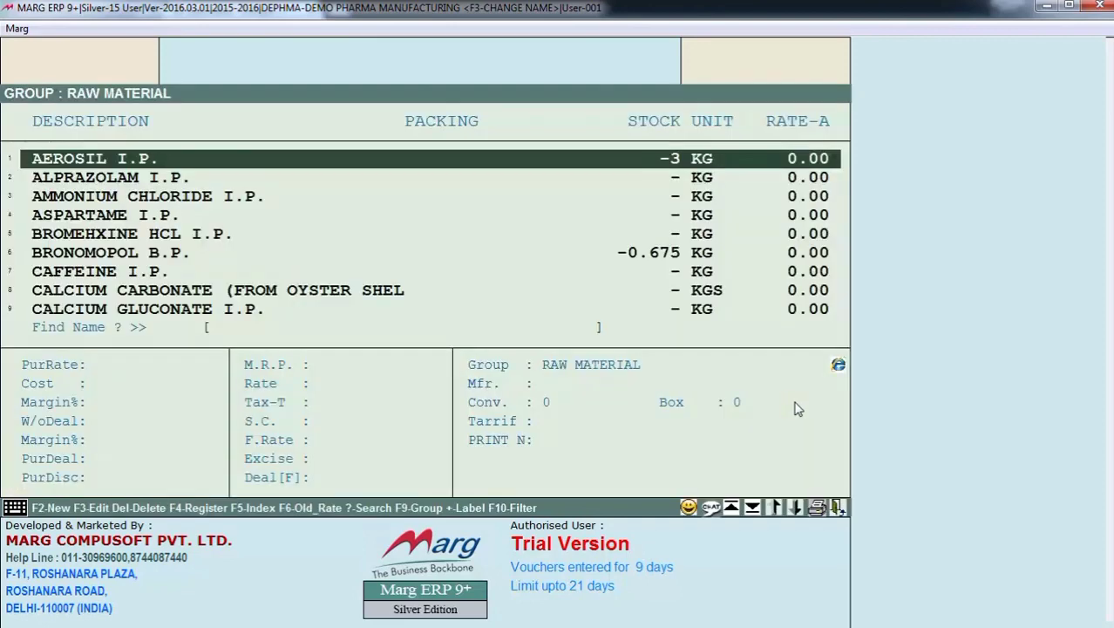
key("F9")
key("Up")
key("Up")
key("Return")
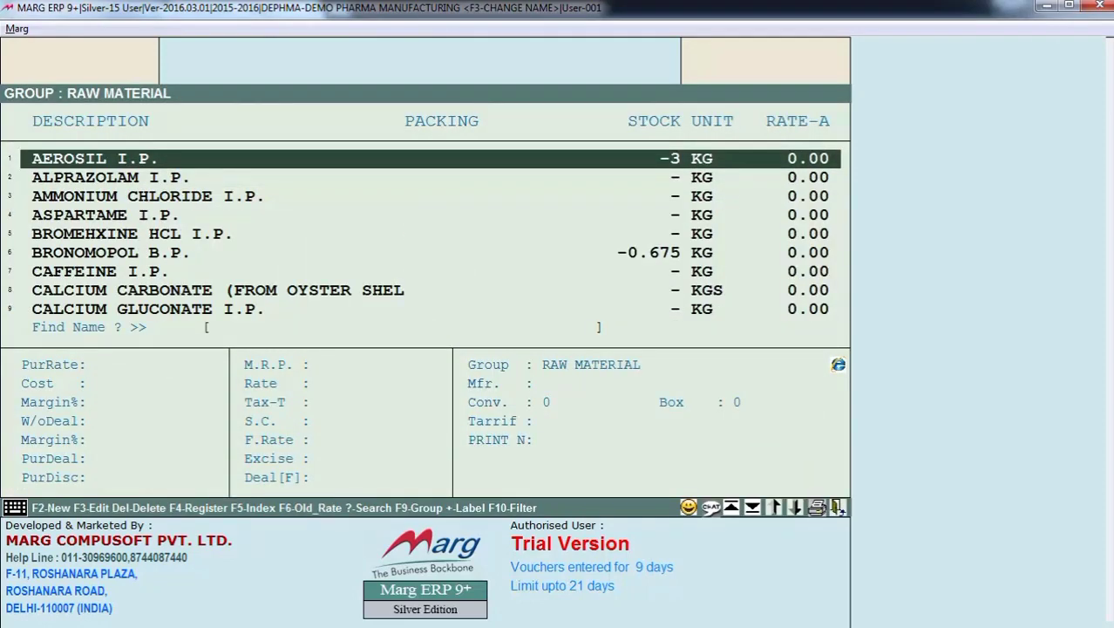
- Open AEROSIL I.P.'s record of analysis, step through its TESTING, PARAMETER and XYZ entries, and close it
key("Return")
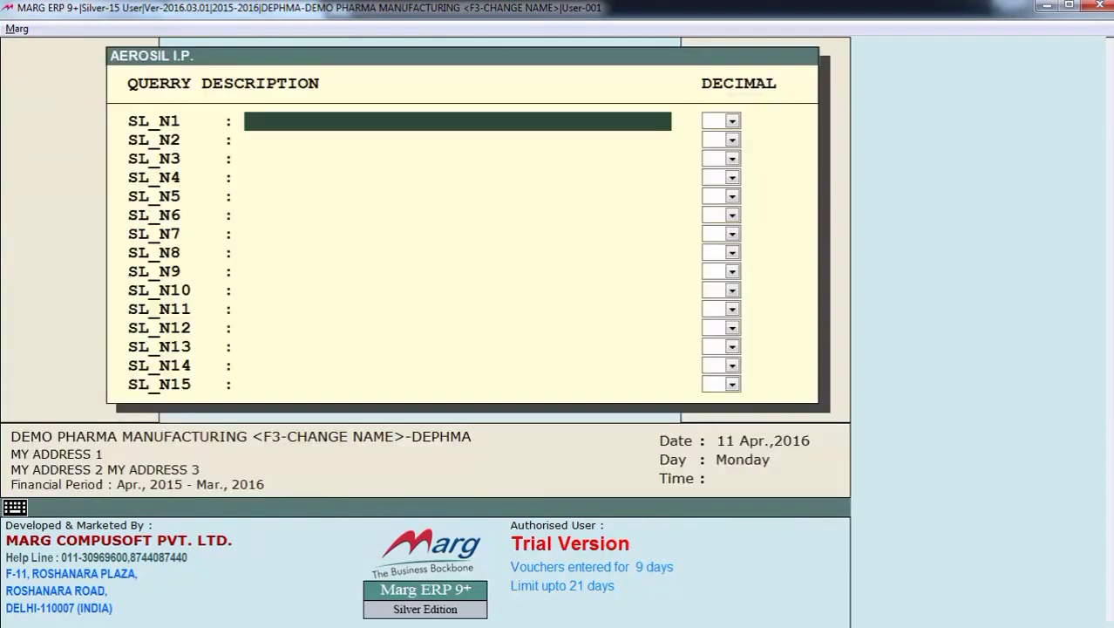
key("Escape")
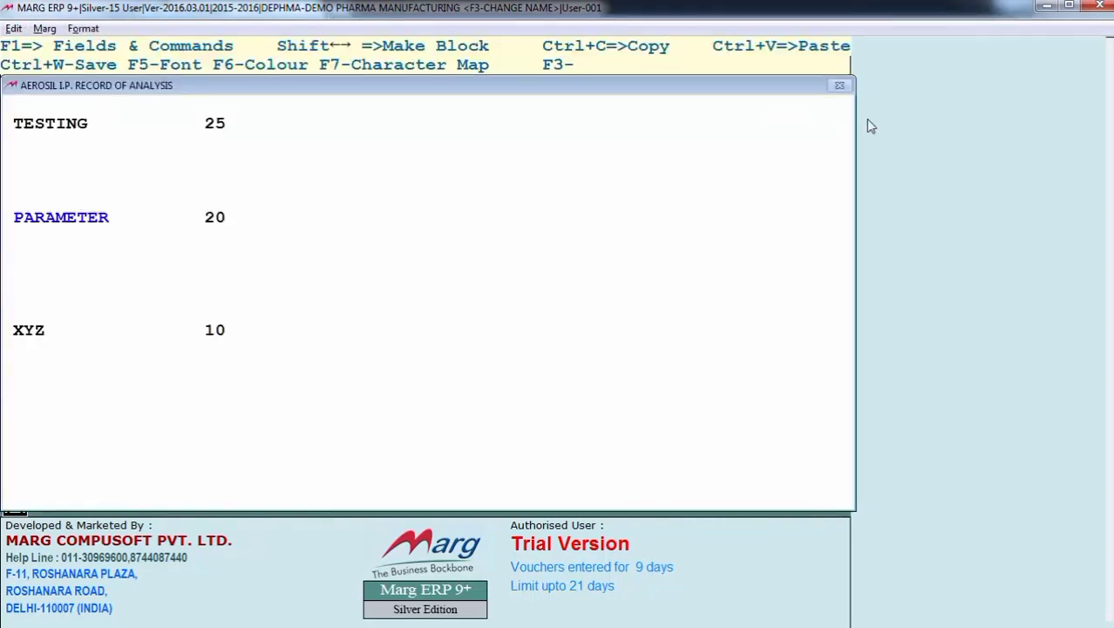
left_click(216, 122)
key("Down")
key("Down")
key("Down")
key("Down")
key("Down")
key("Down")
key("Down")
key("Down")
key("Up")
key("Up")
key("Up")
key("Up")
key("Up")
key("Right")
key("Right")
key("Down")
key("Down")
key("Down")
key("Down")
key("Down")
key("End")
key("Escape")
key("Return")
key("Escape")
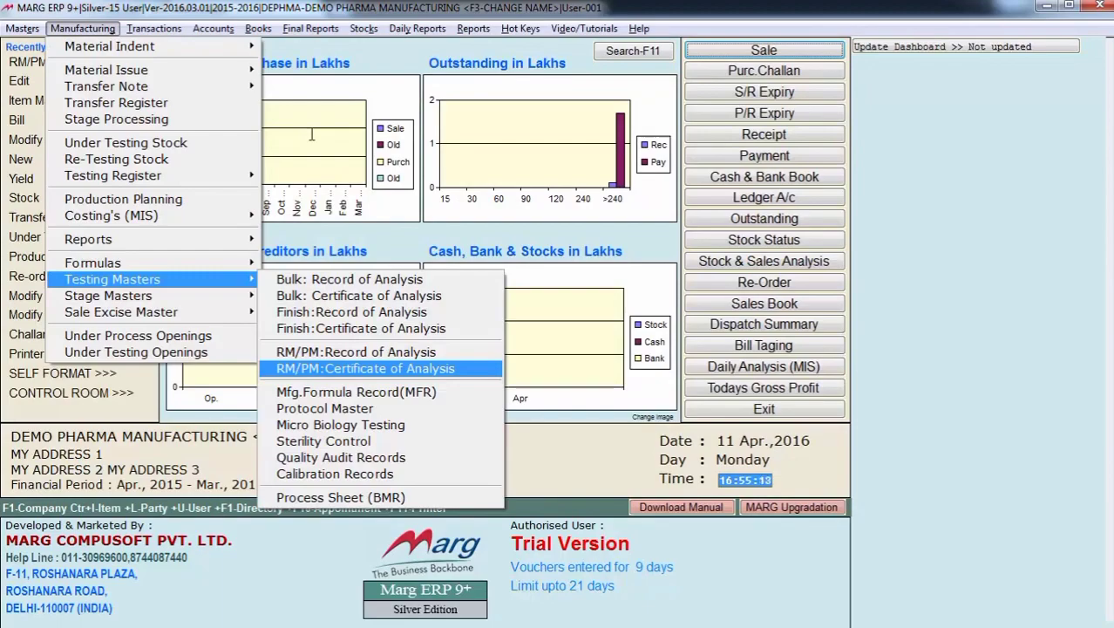
- Open the RM/PM certificate of analysis of AEROSIL I.P. for editing
key("Return")
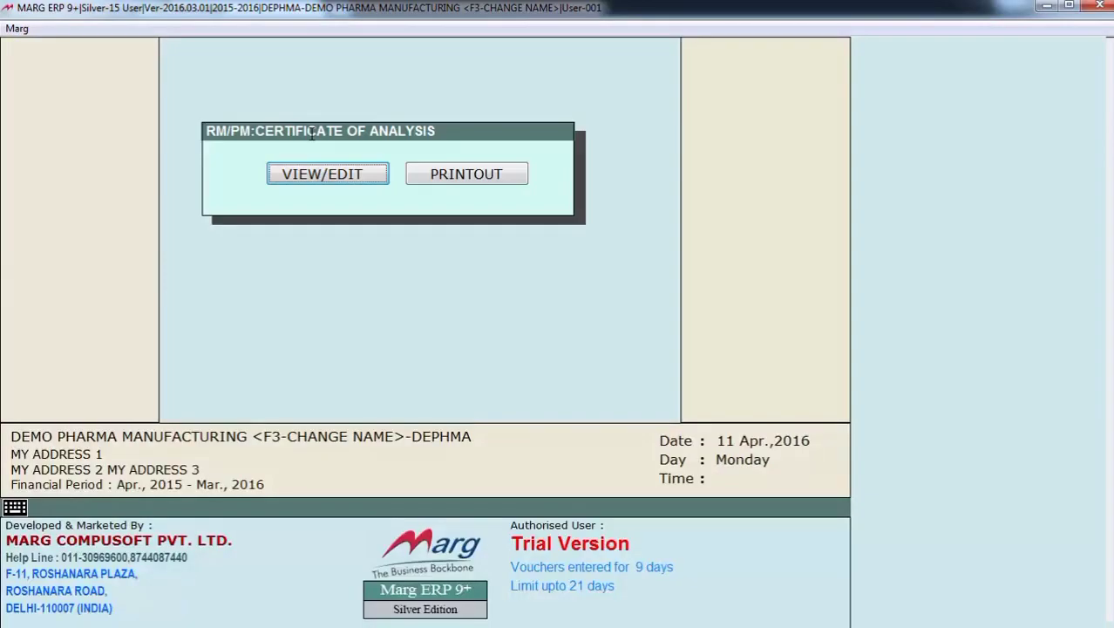
key("Return")
key("Return")
key("Return")
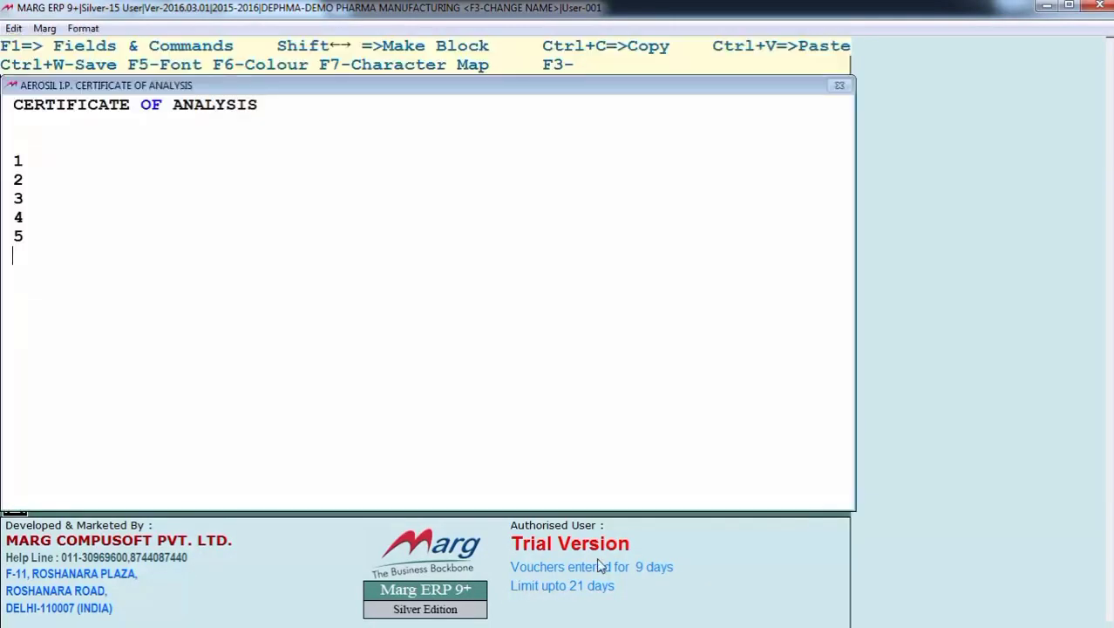
- Add the line "THIS IS TO CERTIFY THAT THIS PRODUCT IS ....." below the numbered list and save the certificate
key("Up")
key("Up")
key("Up")
key("Up")
key("Right")
key("Down")
key("Down")
key("Down")
key("Down")
key("Down")
key("Down")
key("Down")
type("THIS IS T")
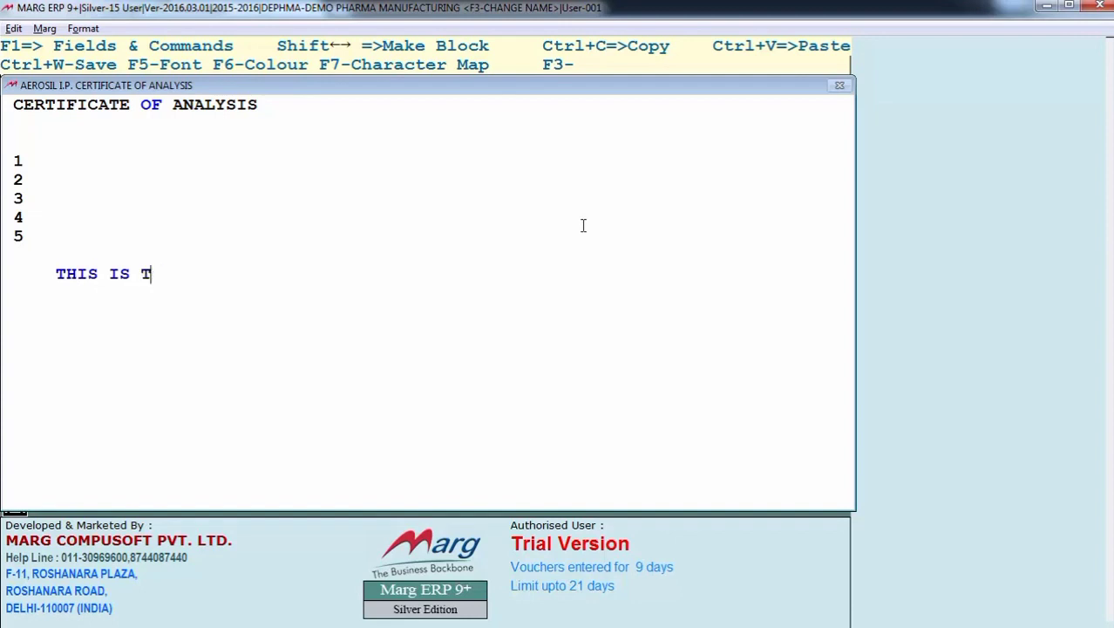
type("O CERTIFY THAT THIS PRODUCT IS")
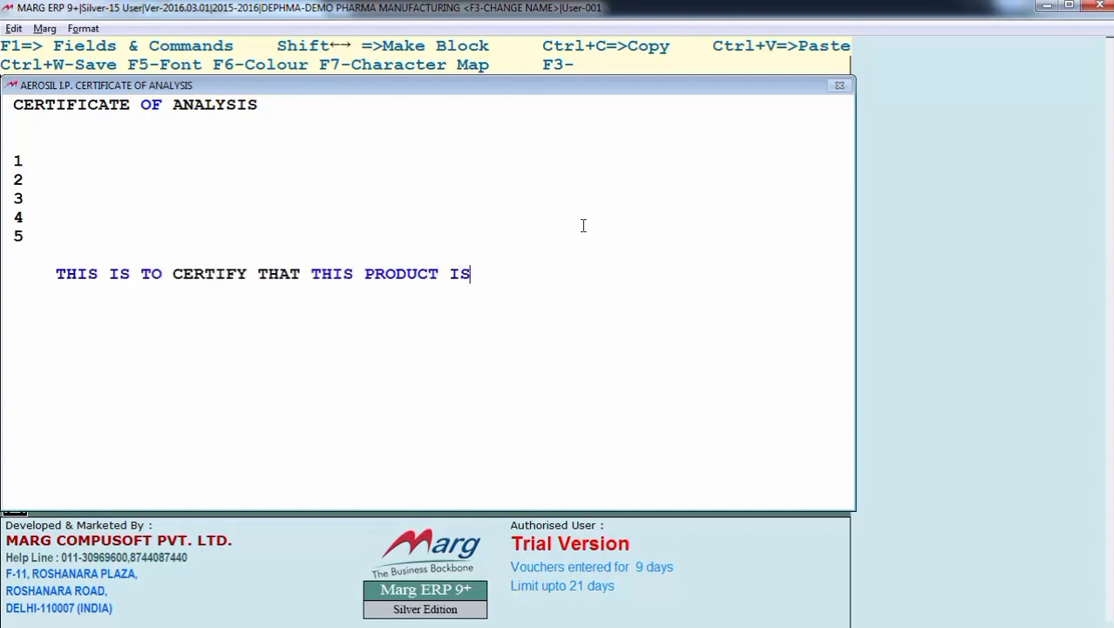
type(" .....")
key("Escape")
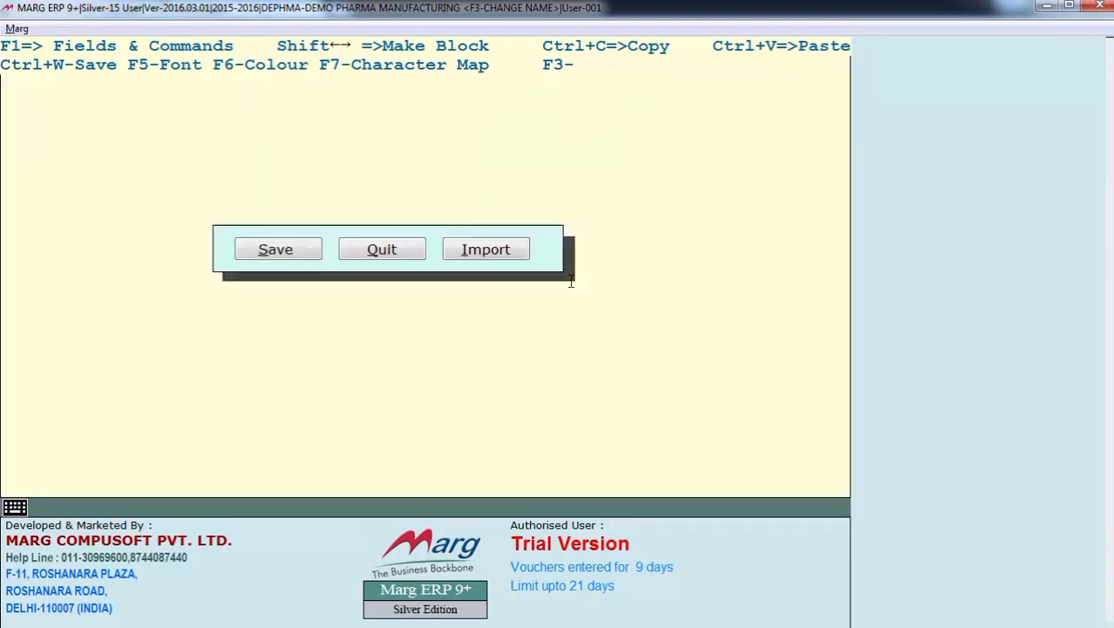
key("Return")
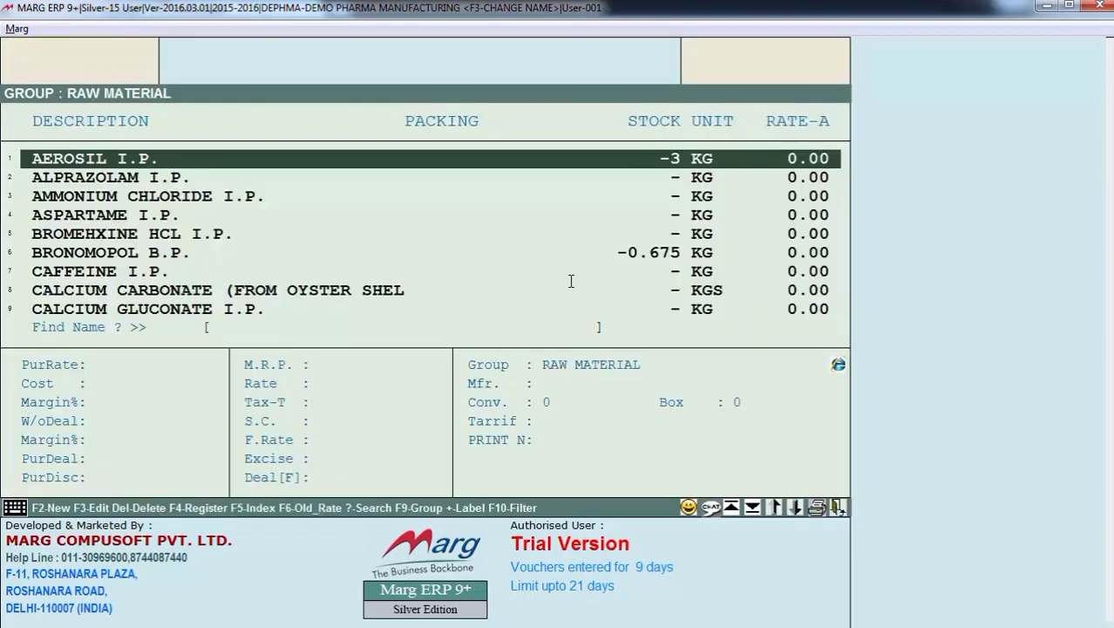
key("Return")
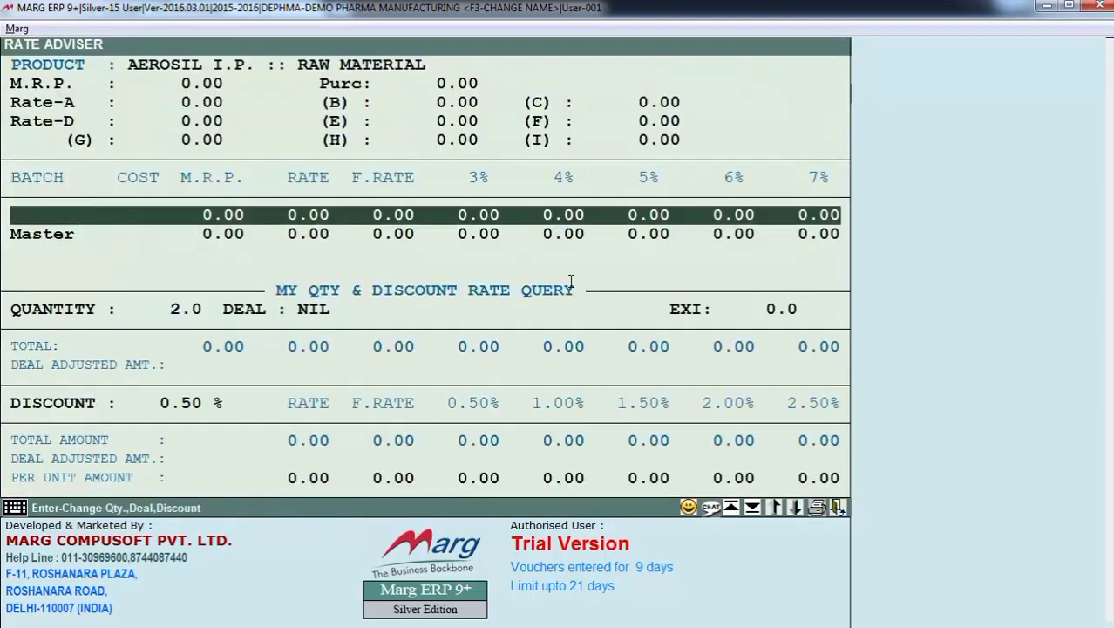
key("Escape")
key("Escape")
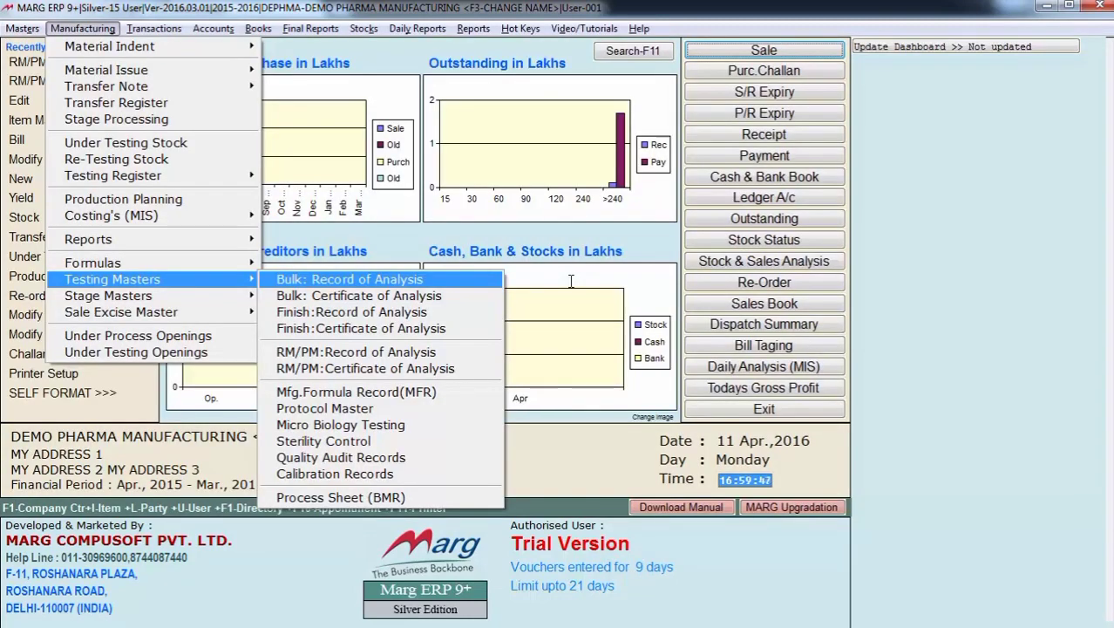
key("Down")
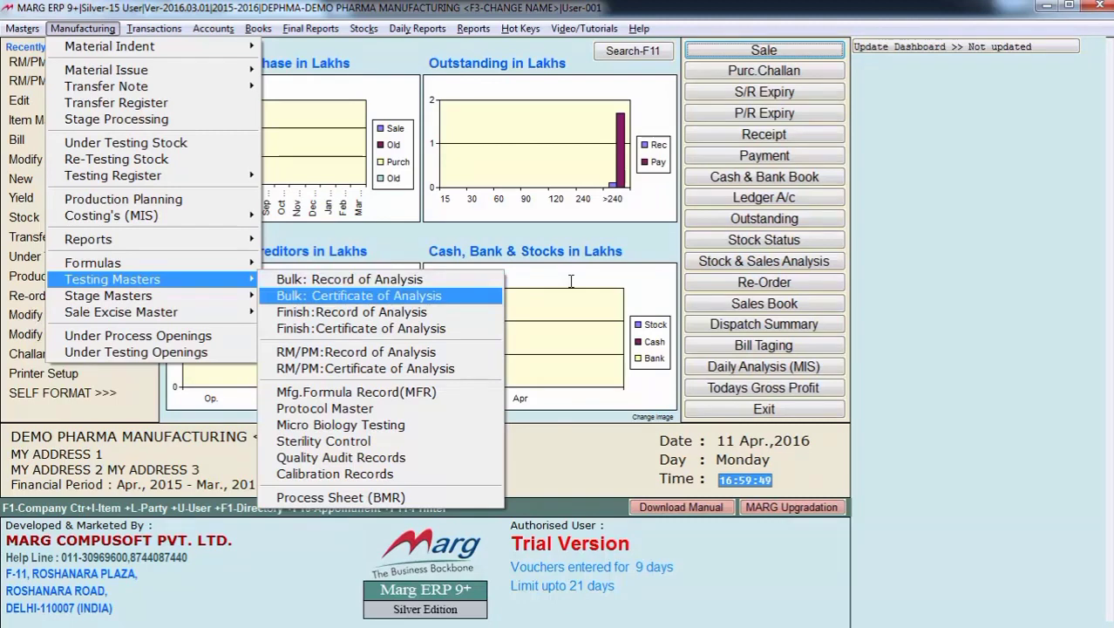
key("Down")
key("Down")
key("Up")
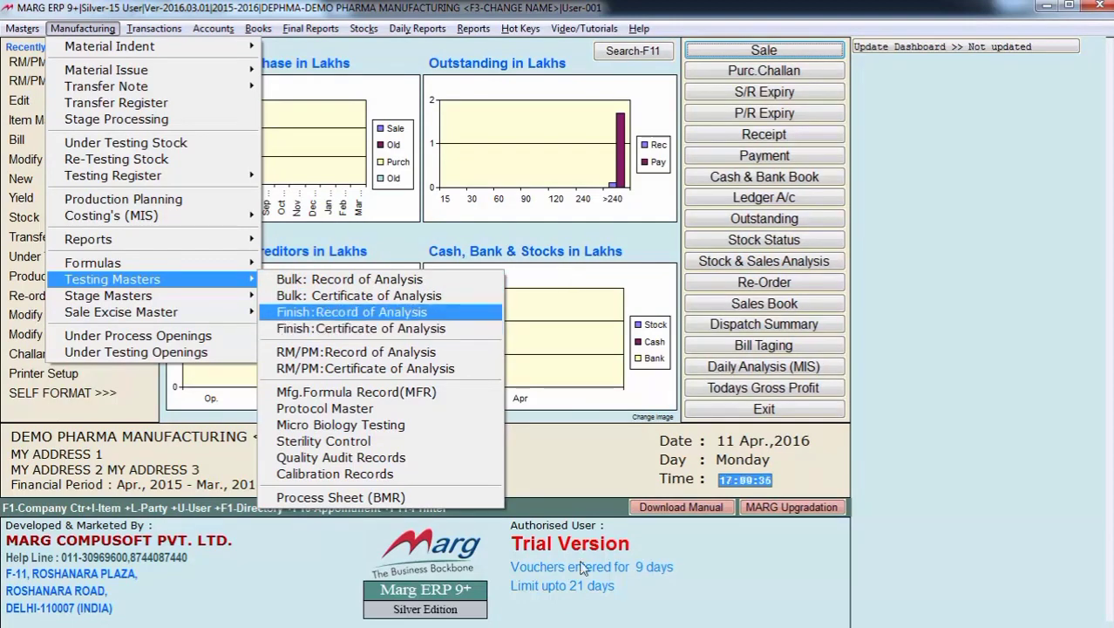
key("Up")
key("Up")
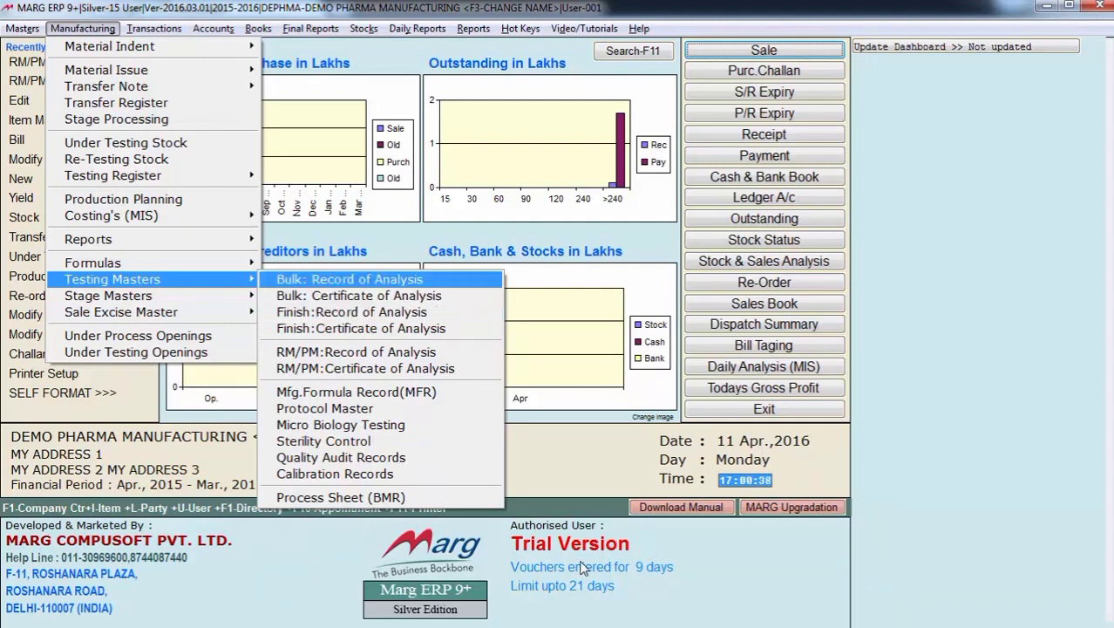
key("Down")
key("Down")
key("Down")
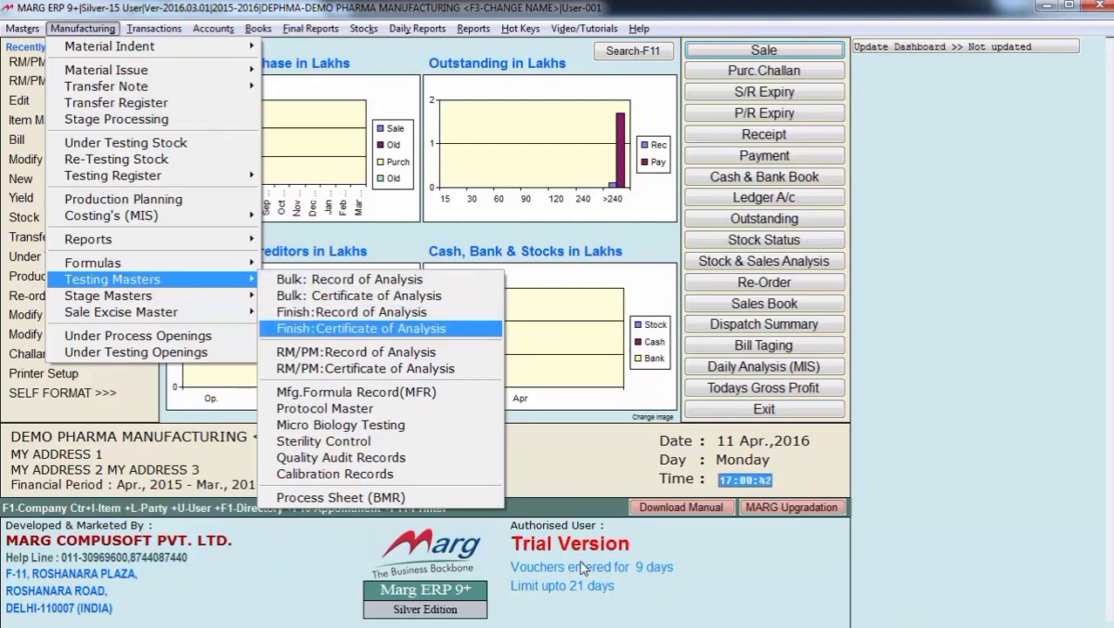
key("Down")
key("Down")
key("Down")
key("Down")
key("Down")
key("Down")
key("Down")
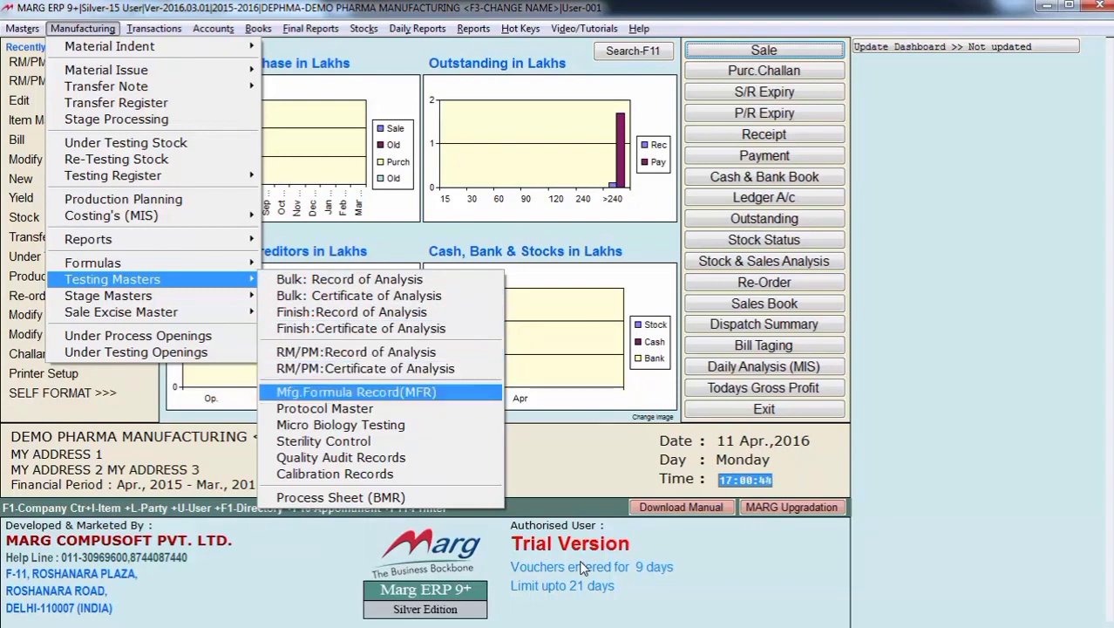
key("Up")
key("Up")
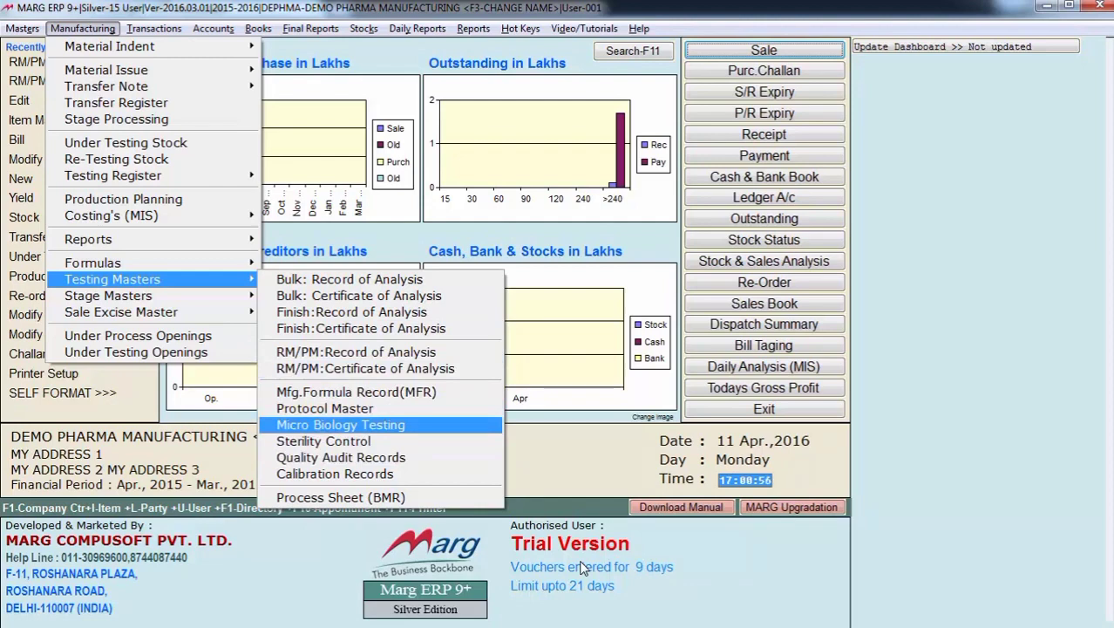
key("Down")
key("Down")
key("Down")
key("Down")
key("Down")
key("Down")
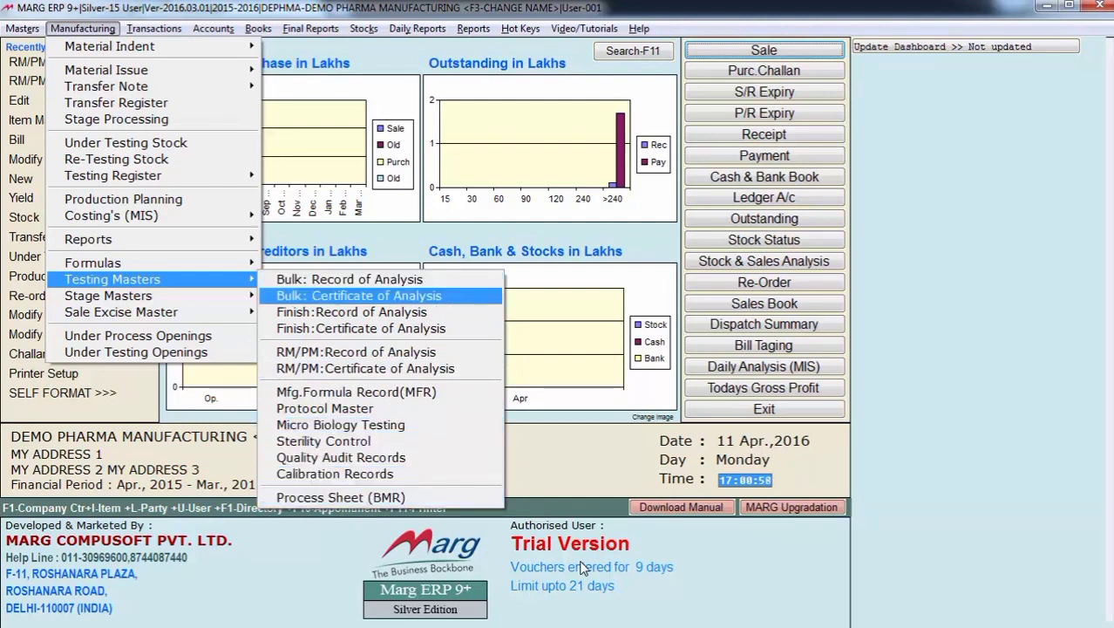
key("Up")
key("Up")
key("Up")
key("Up")
key("Up")
key("Up")
key("Up")
key("Up")
key("Up")
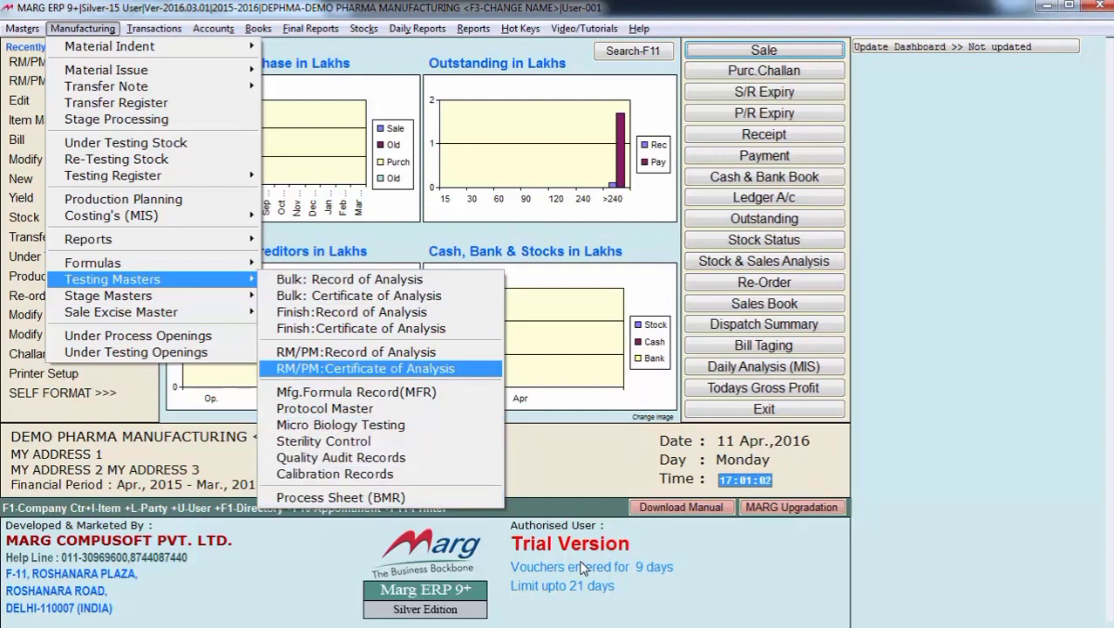
key("Escape")
key("Escape")
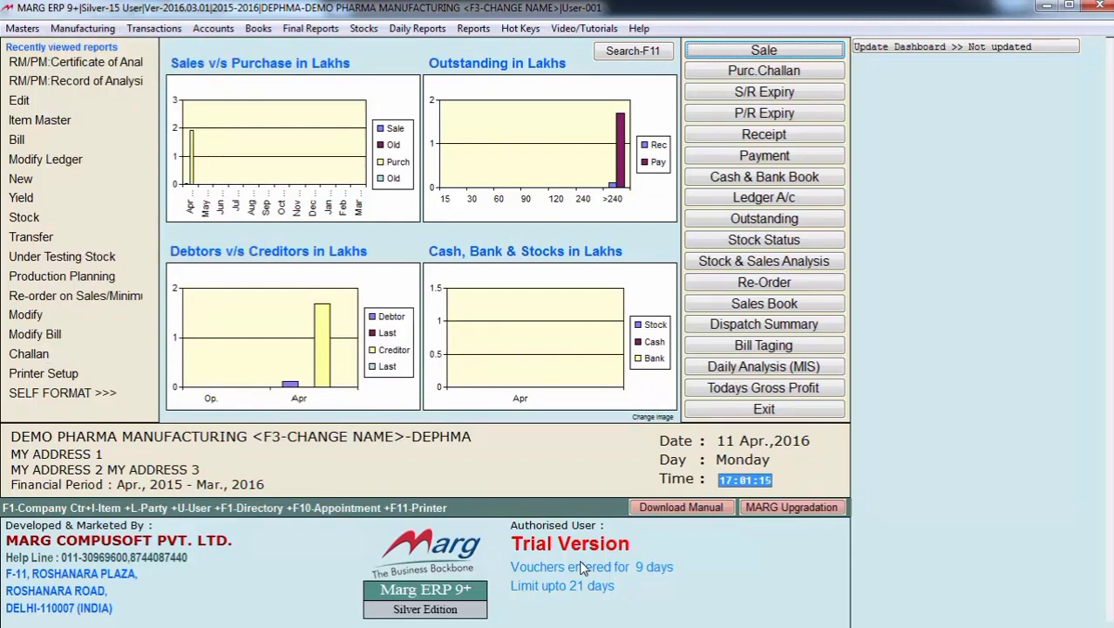
- Open production planning and list the FINISH PRODUCT items for a new planning line
key("Down")
key("Down")
key("Down")
key("Down")
key("Down")
key("Down")
key("Down")
key("Down")
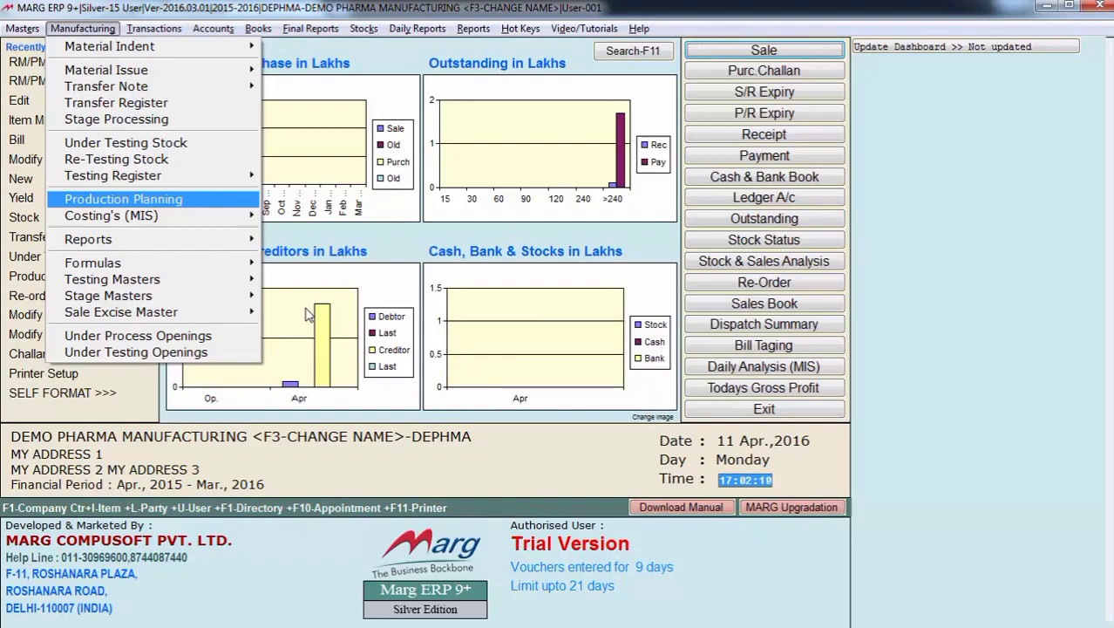
key("Return")
key("Return")
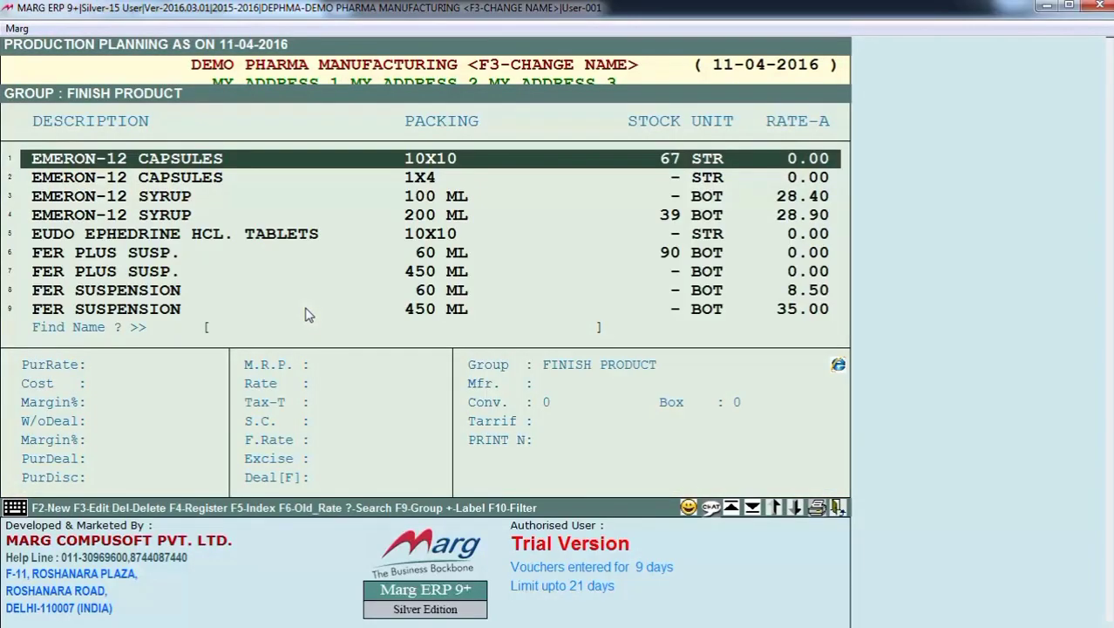
- Add A-CID SUSPENSION 100 ML to the production plan with both RM and PM set to Y
type("A")
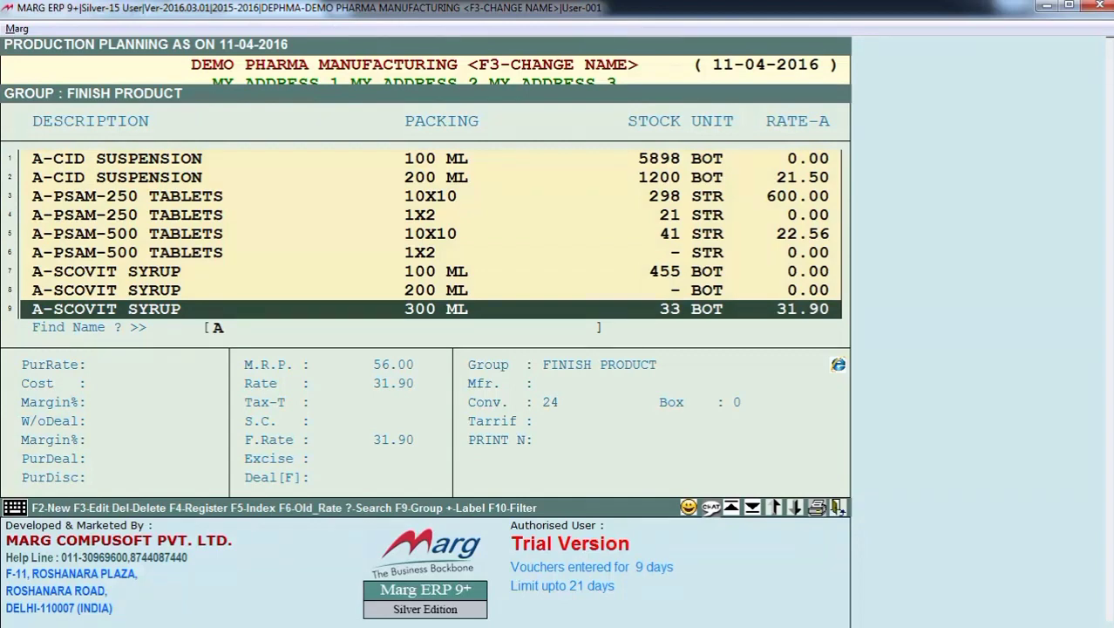
key("Home")
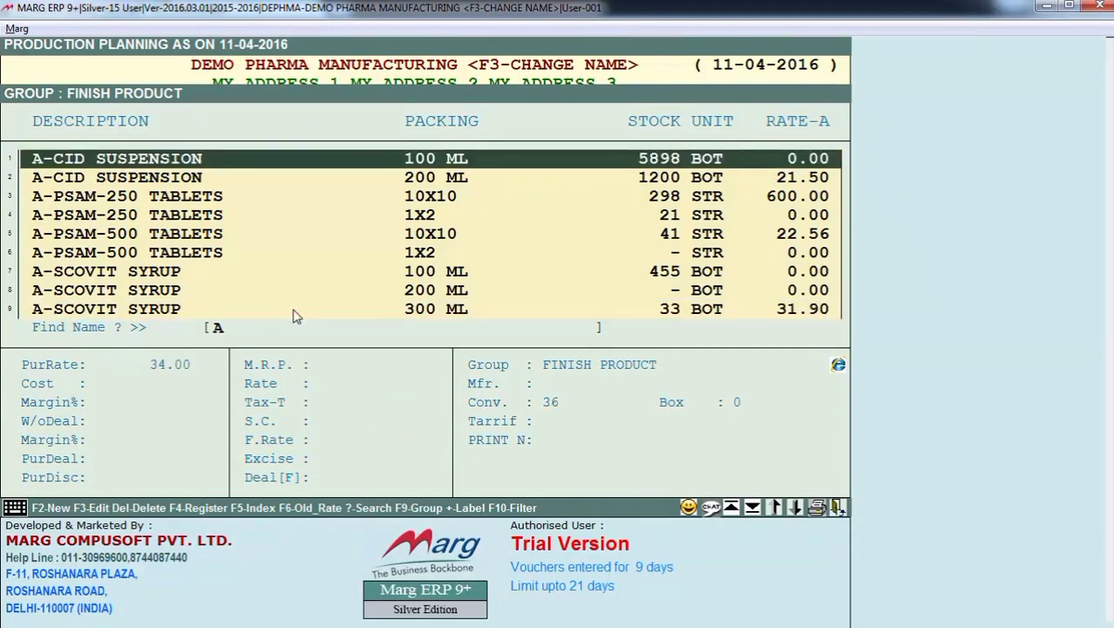
key("Return")
key("Return")
key("Return")
key("Return")
key("Return")
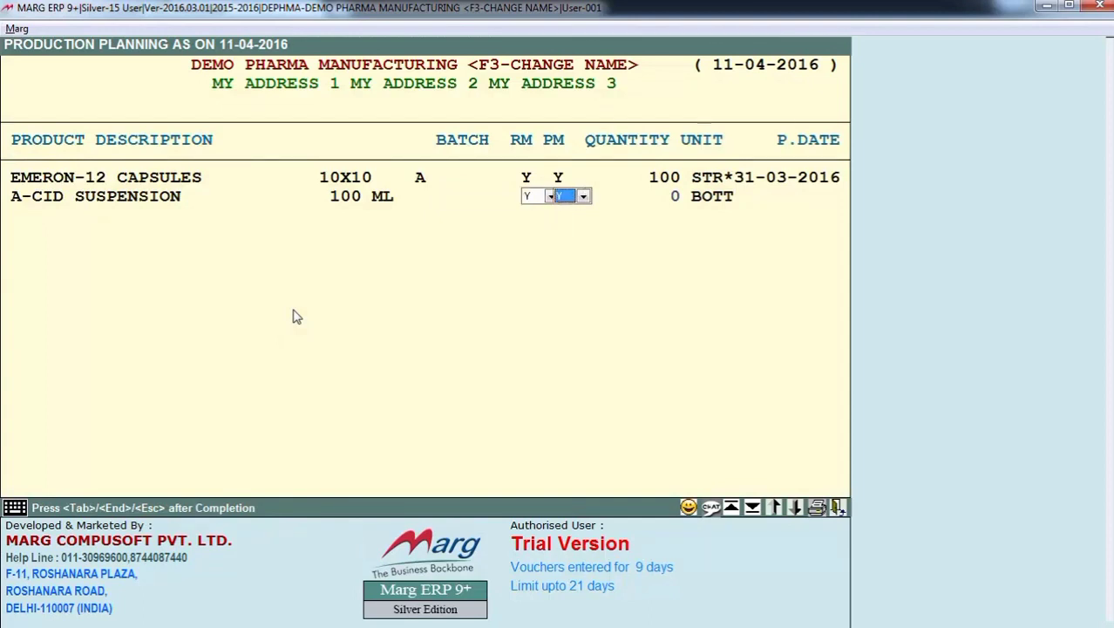
key("Return")
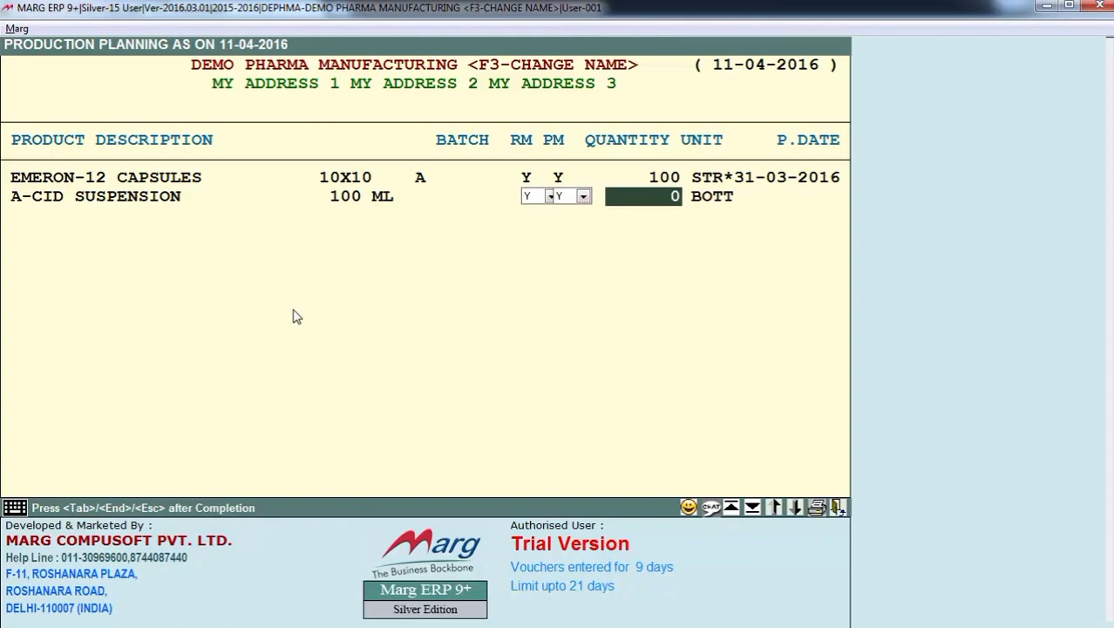
- Set the A-CID SUSPENSION quantity to 1000 and its planning date to 31-03-2016, and finish the entry
type("1000")
key("Return")
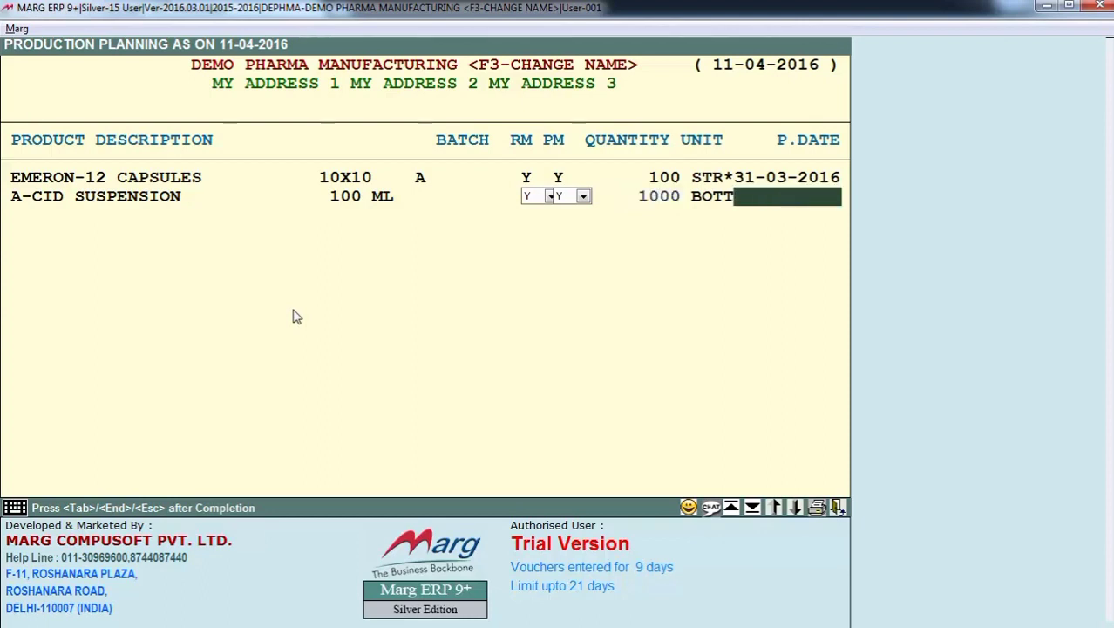
type("310316")
key("Return")
key("Escape")
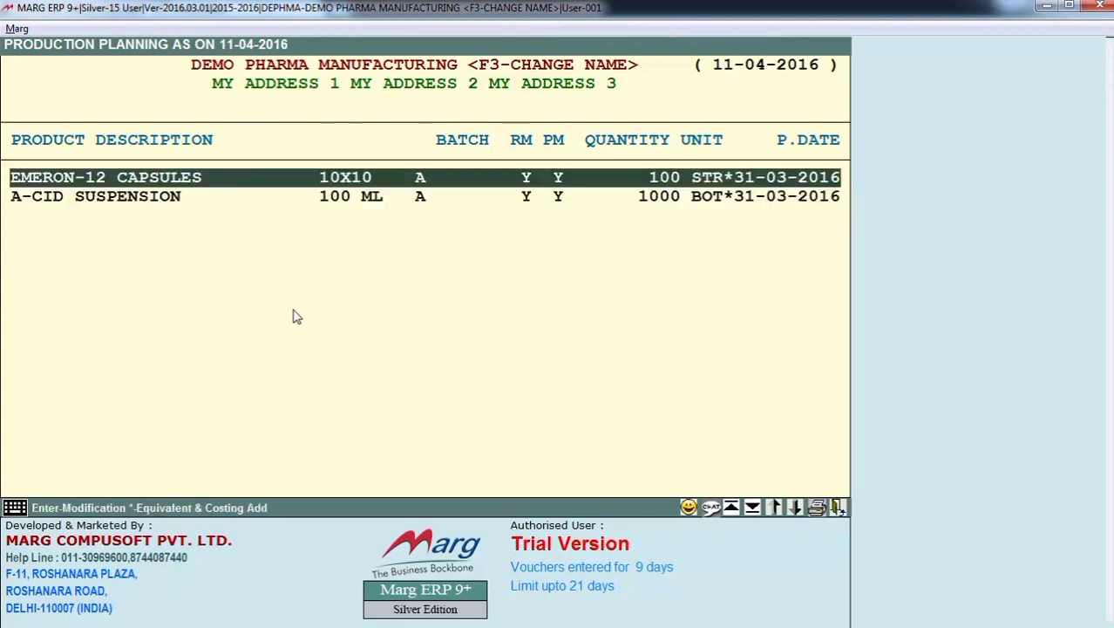
- Open the planning report options for the plan upto 31-03-2016 and keep Old Planning set to Hide
key("Down")
key("Up")
key("Down")
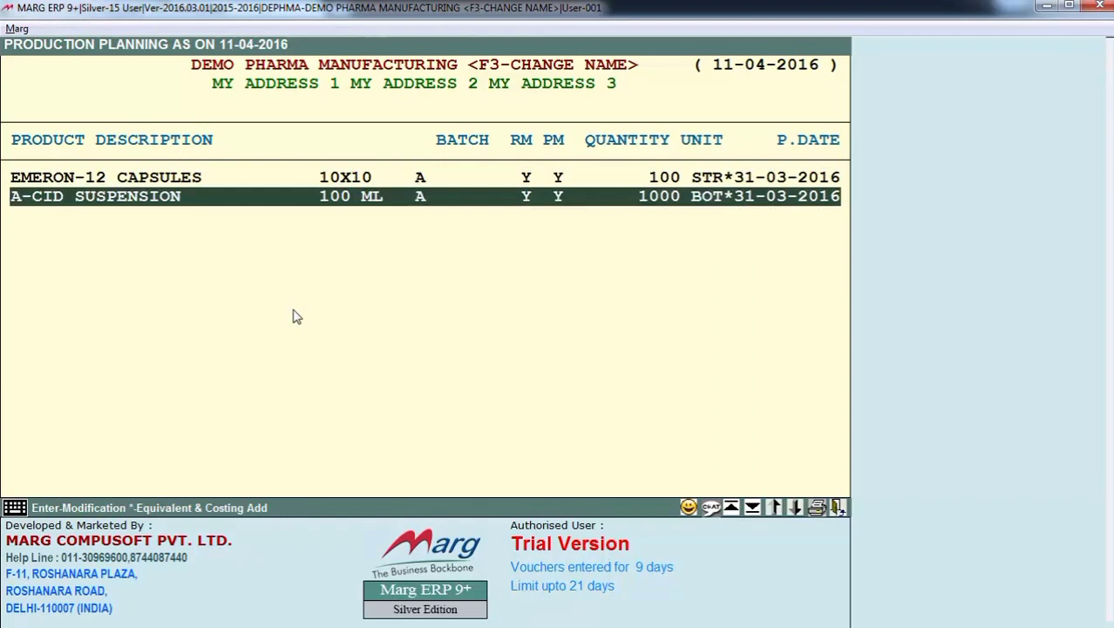
key("Escape")
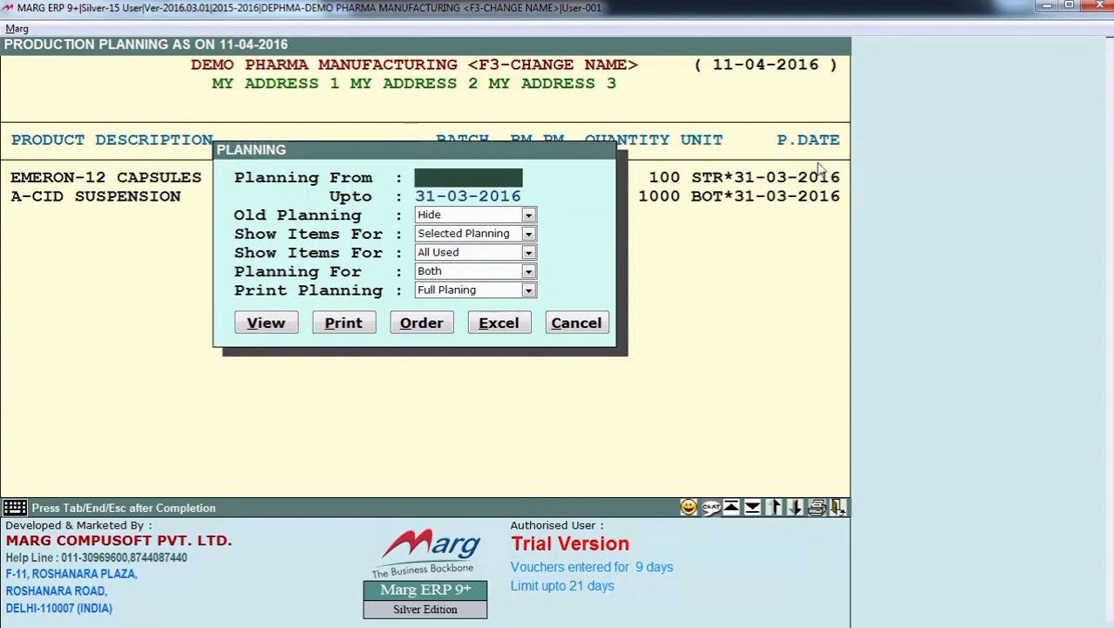
key("Return")
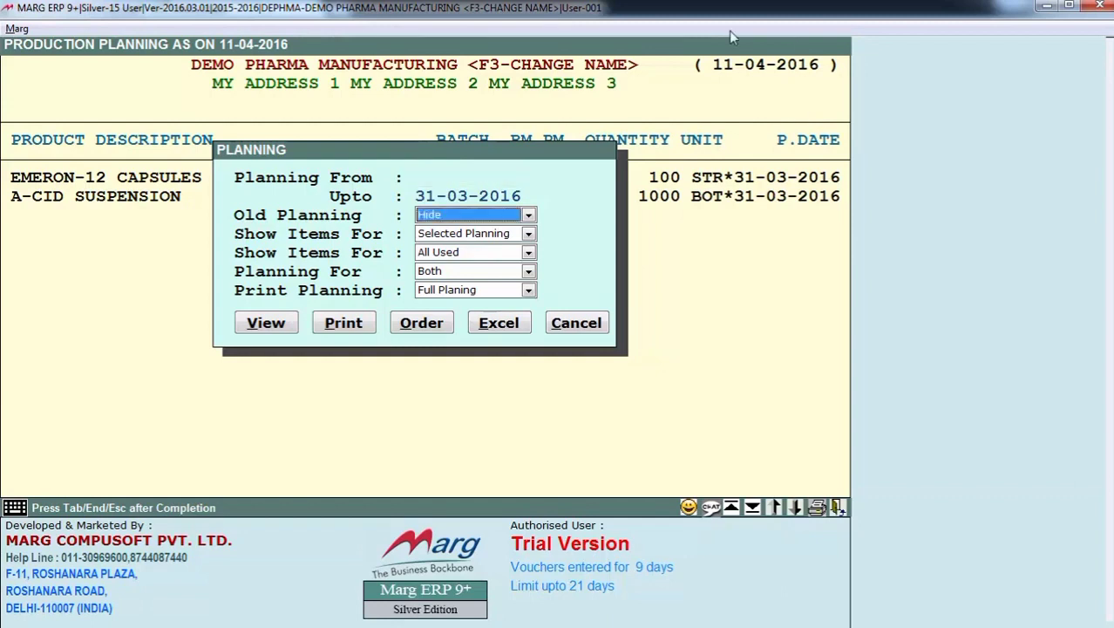
key("alt+Down")
key("Up")
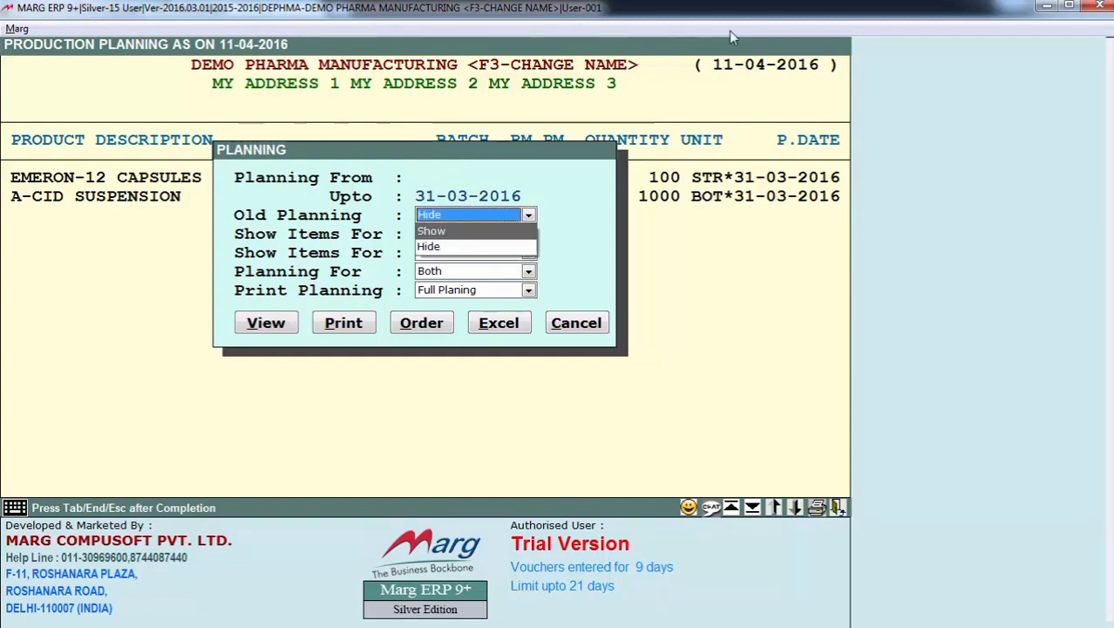
key("Down")
key("Return")
key("Return")
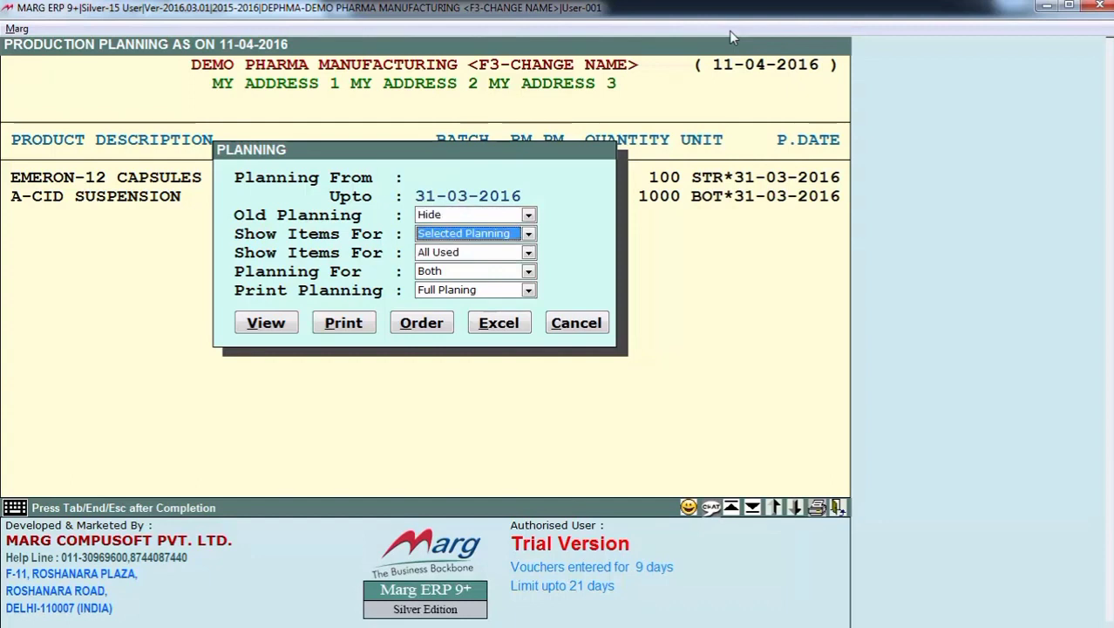
- Choose Selected Planning and All Used for the report's two Show Items For options
key("alt+Down")
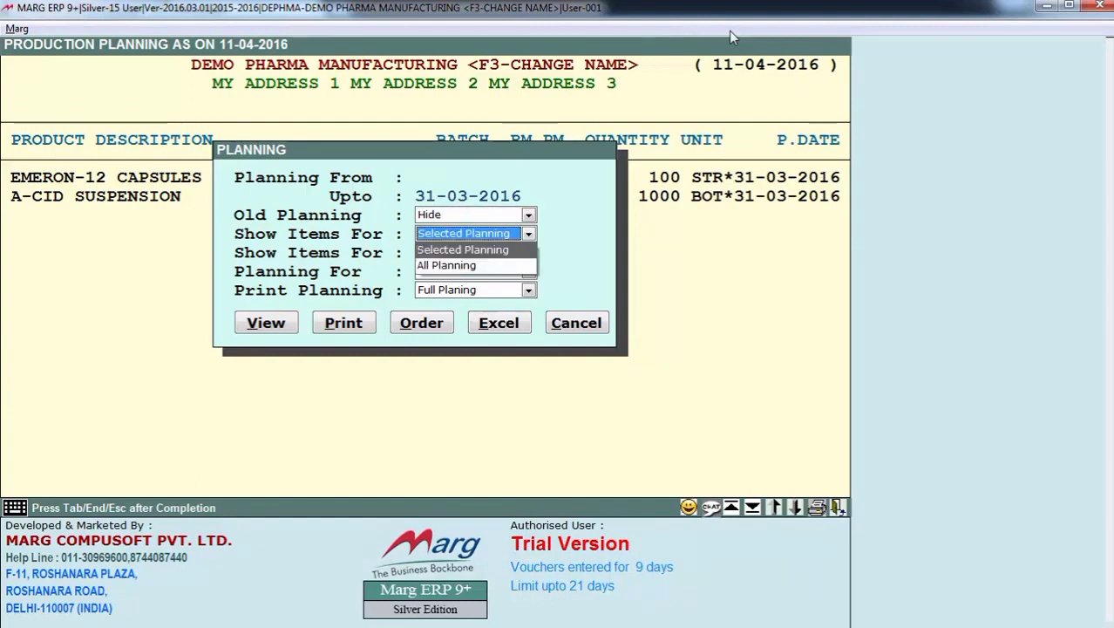
key("Down")
key("Up")
key("Return")
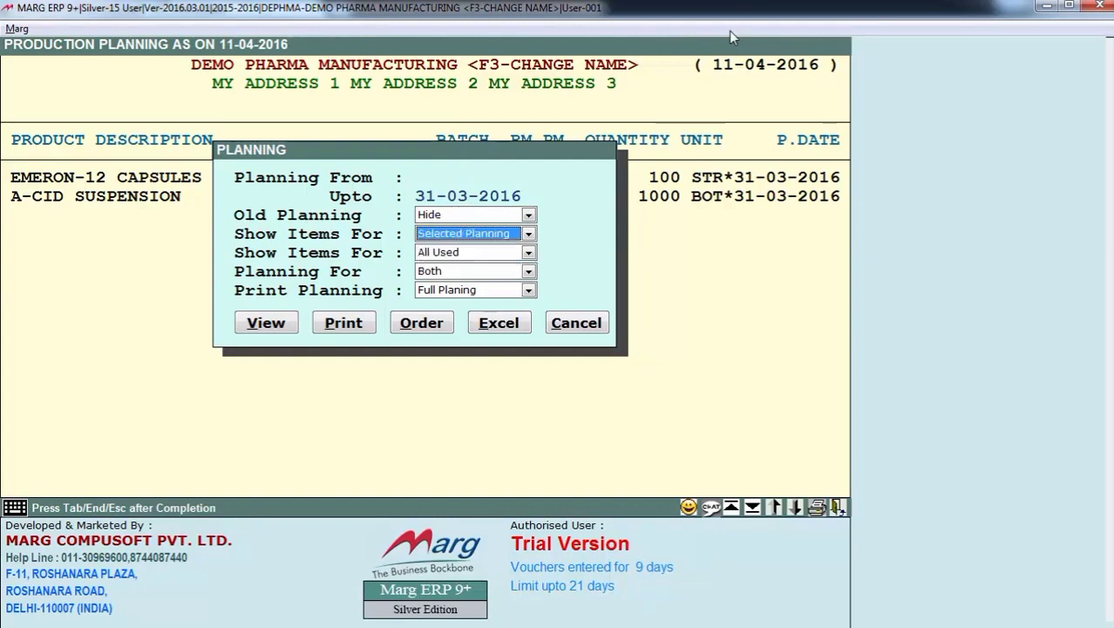
key("Return")
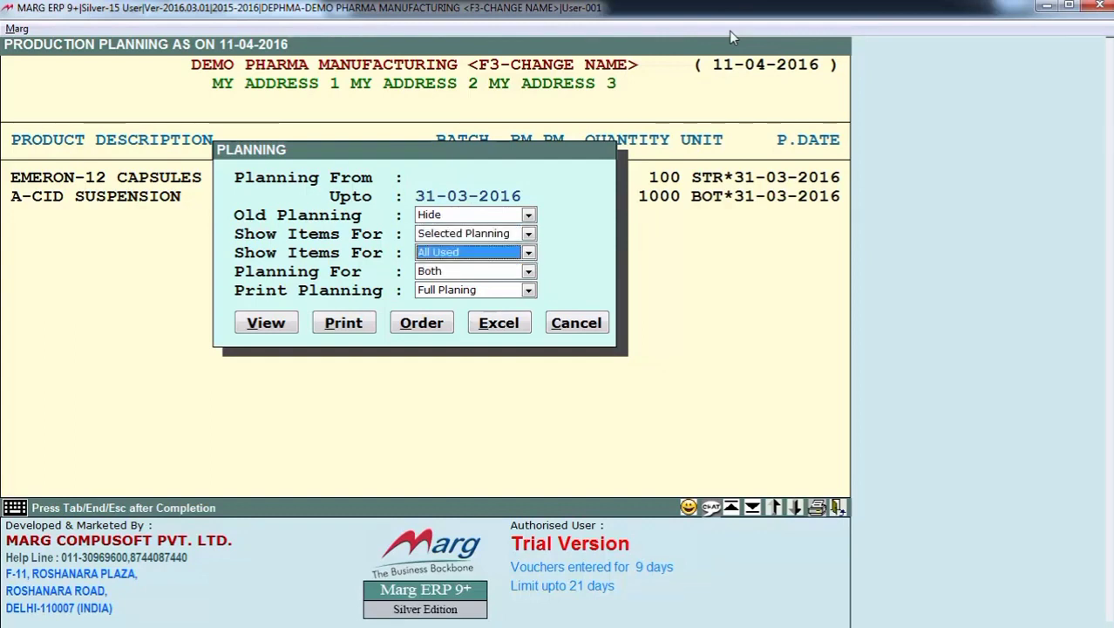
key("alt+Down")
key("Up")
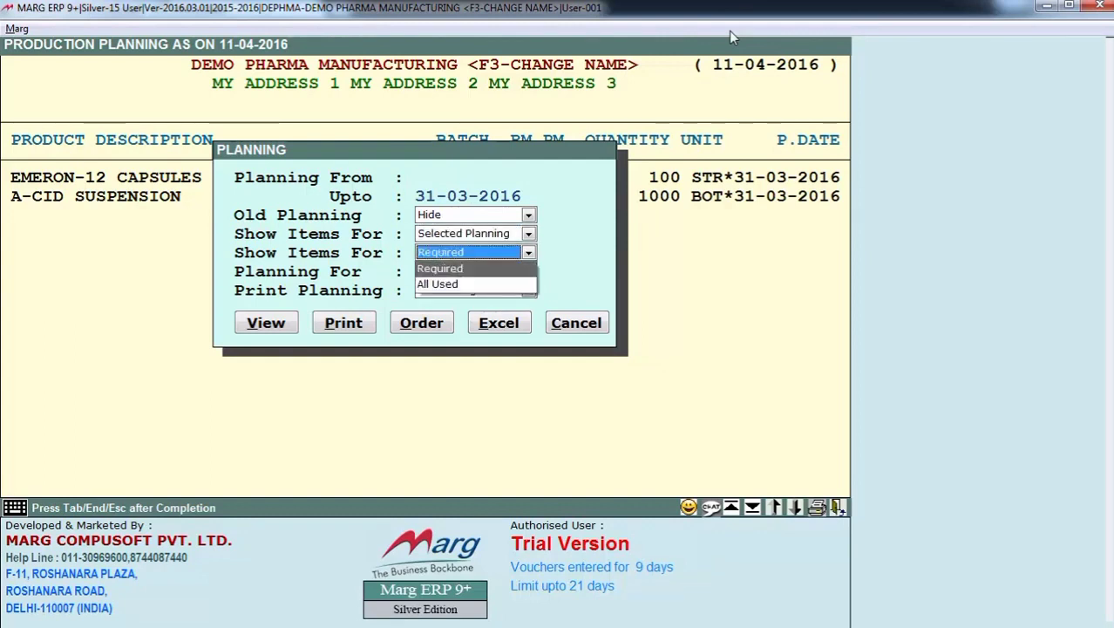
key("Down")
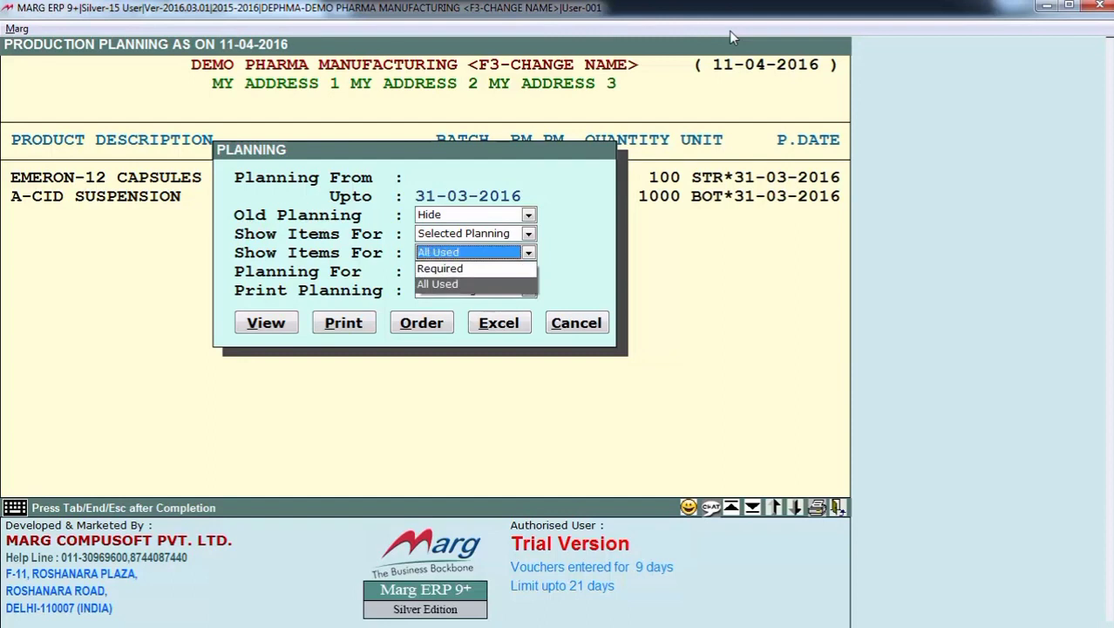
key("Up")
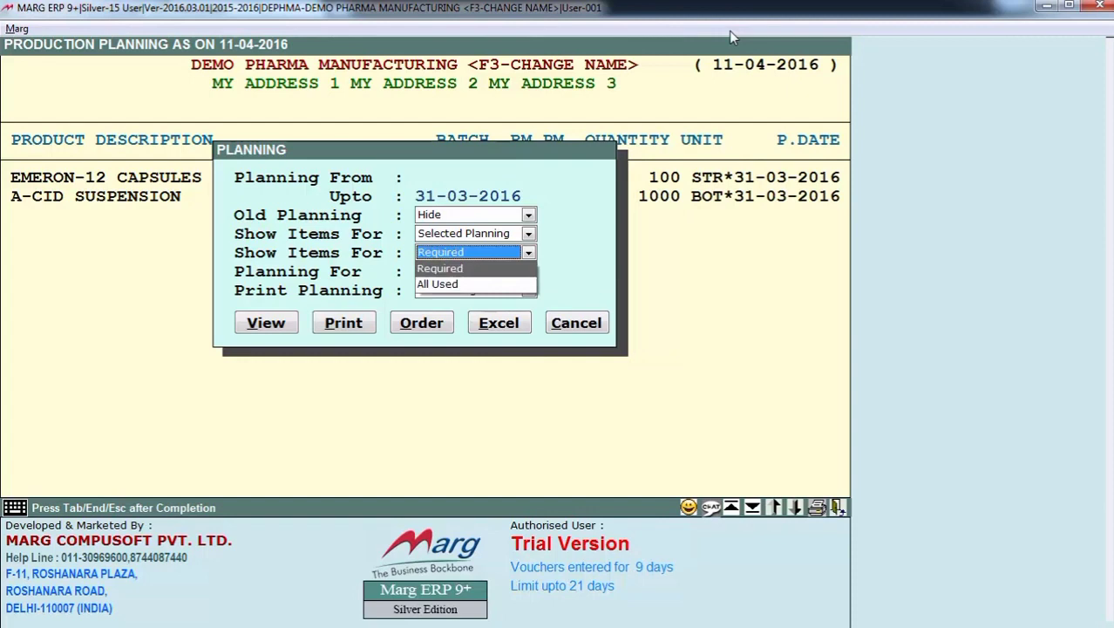
key("Down")
key("Return")
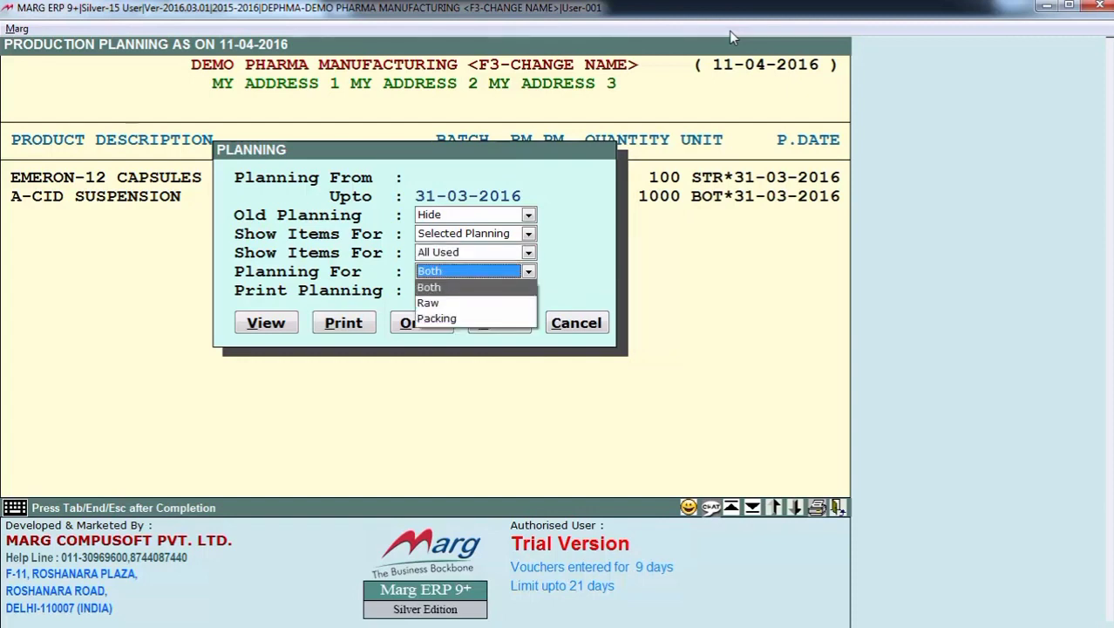
- Choose Both for Planning For and Full Planing for Print Planning in the report options
key("Down")
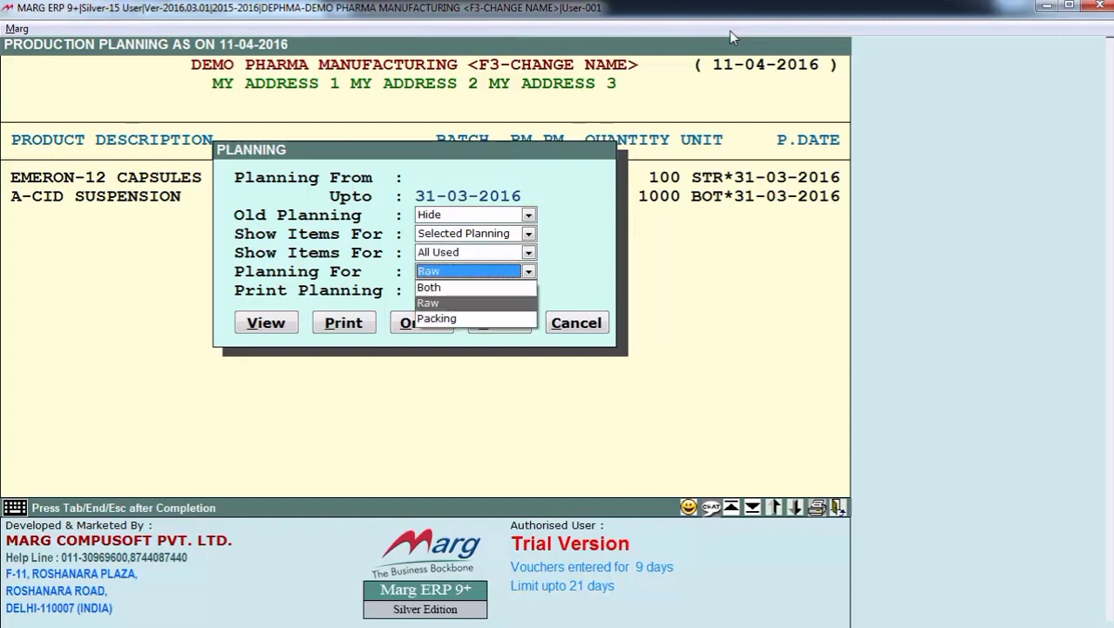
key("Down")
key("Up")
key("Up")
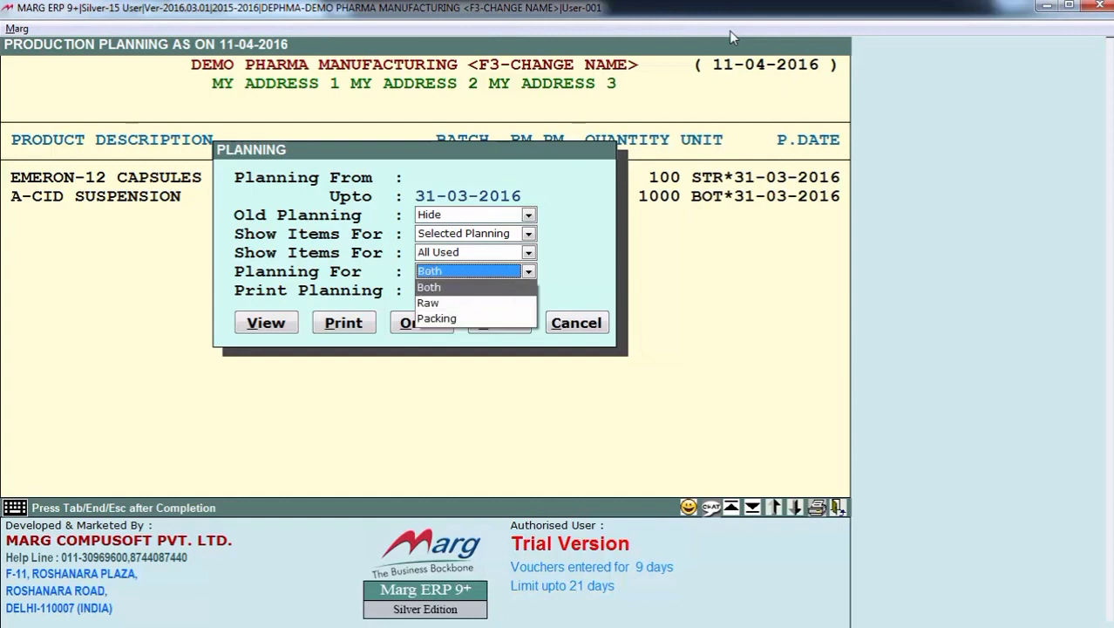
key("Return")
key("alt+Down")
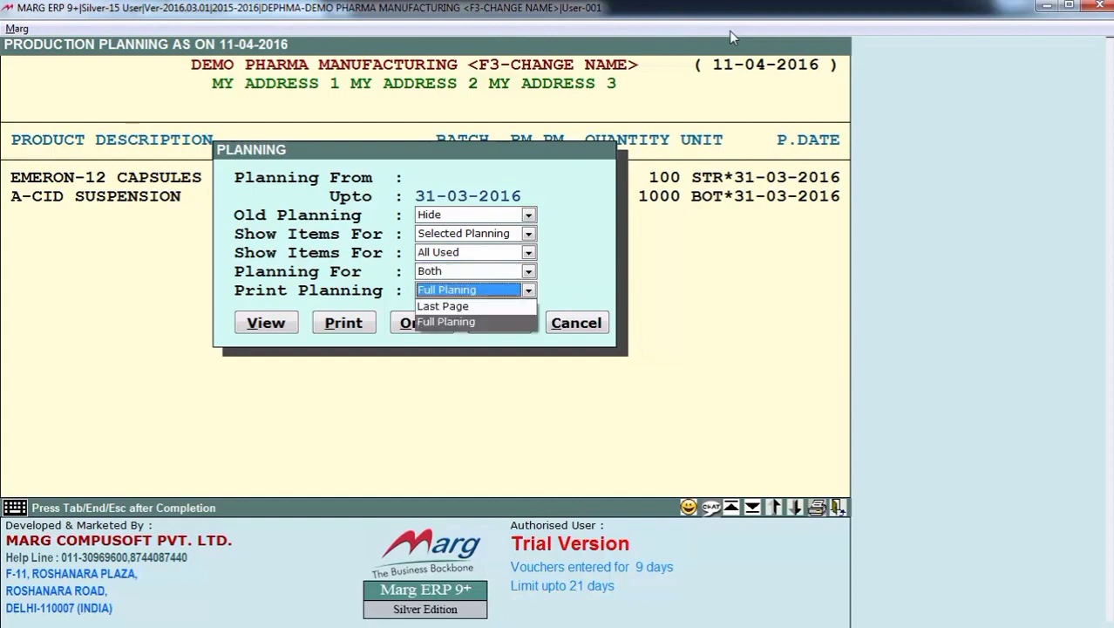
key("Up")
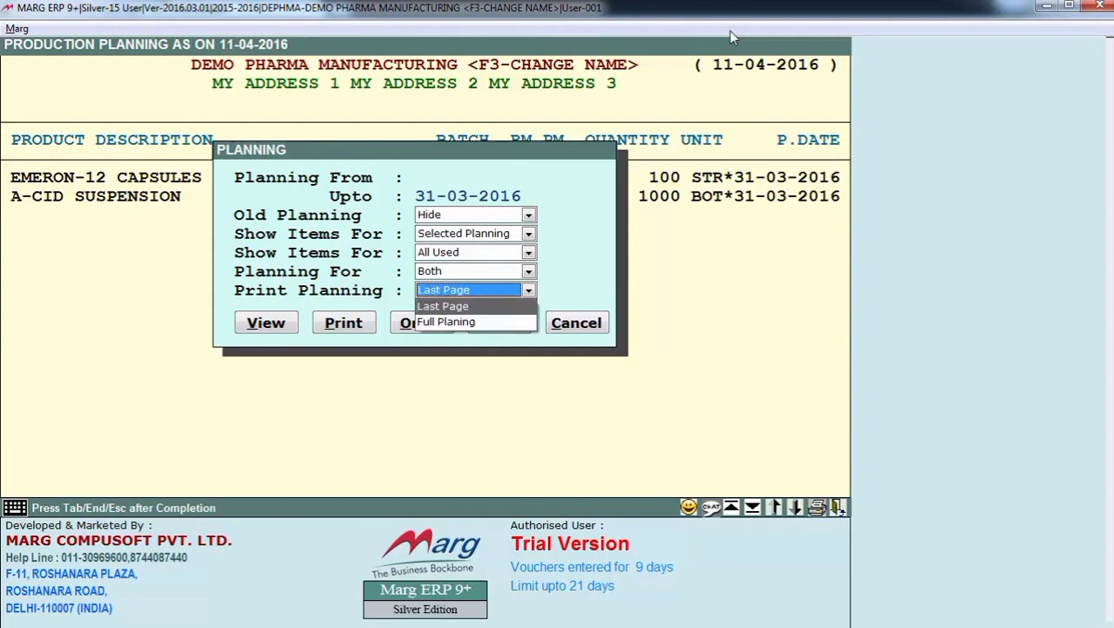
key("Down")
key("Return")
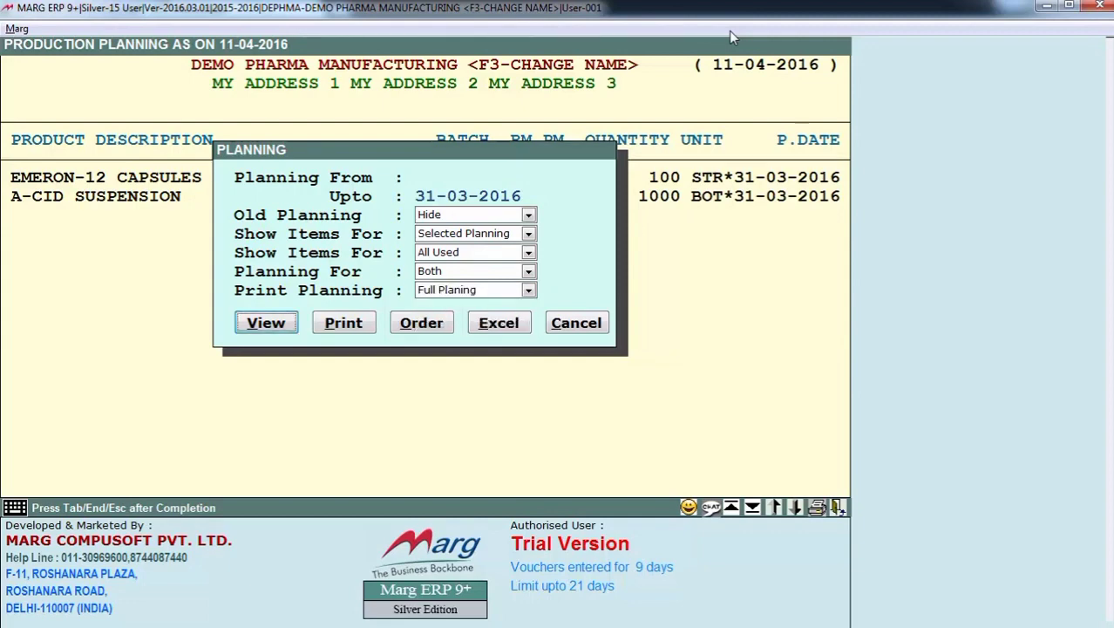
- View the production planning chart with its material requirements and open it in the report preview
key("Return")
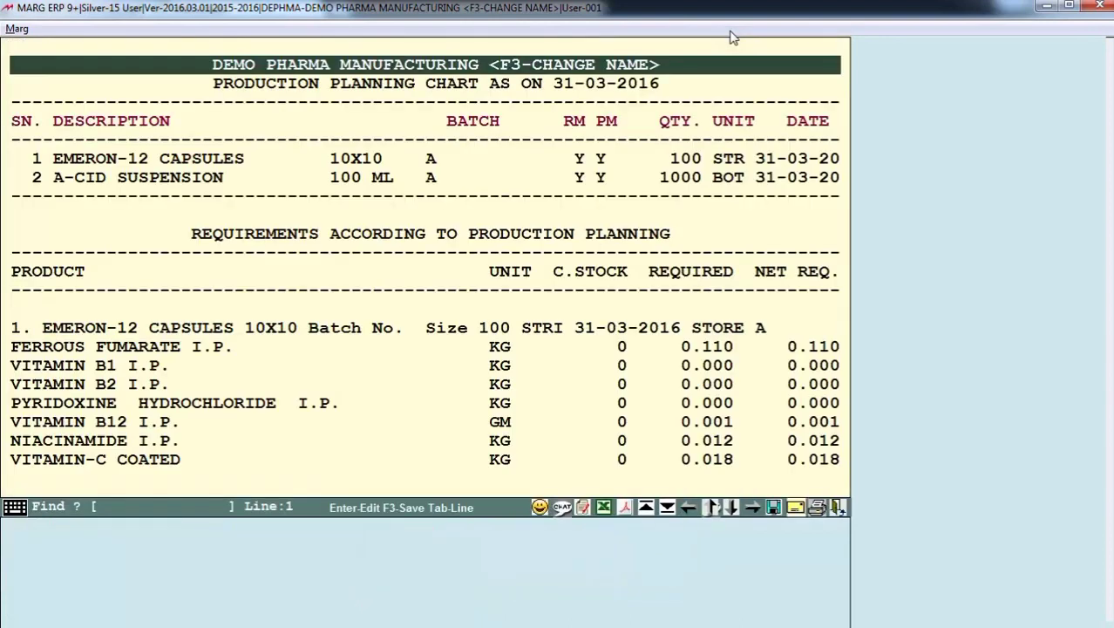
left_click(772, 424)
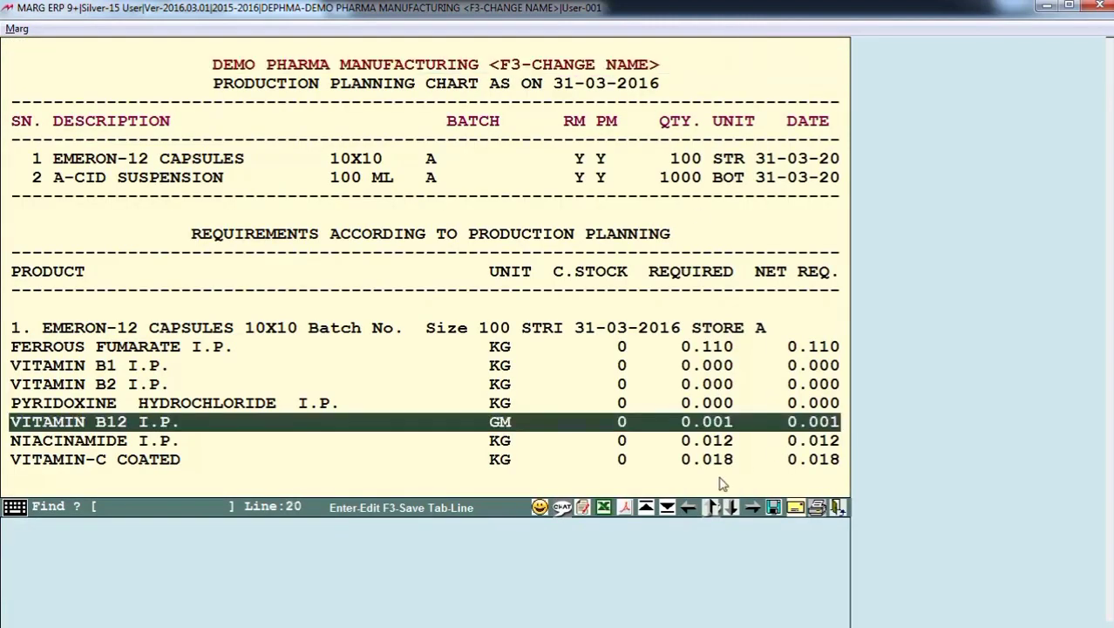
left_click(626, 508)
left_click(259, 262)
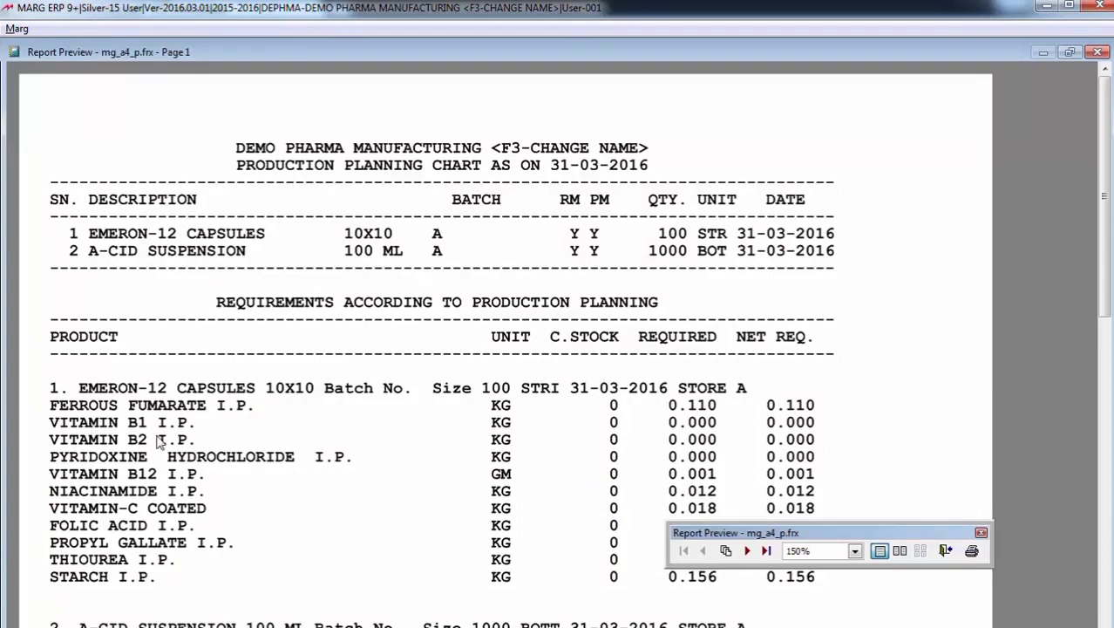
- Examine the material requirements of EMERON-12 CAPSULES and A-CID SUSPENSION in the production planning chart preview
scroll(157, 436, "down", 3)
scroll(155, 433, "down", 3)
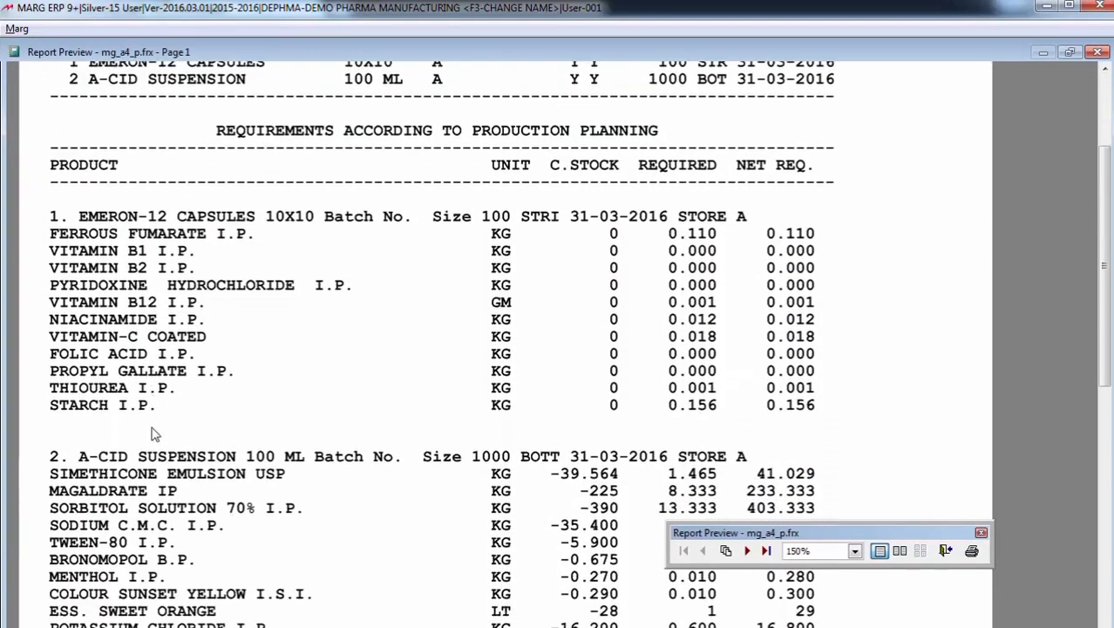
scroll(146, 436, "down", 1)
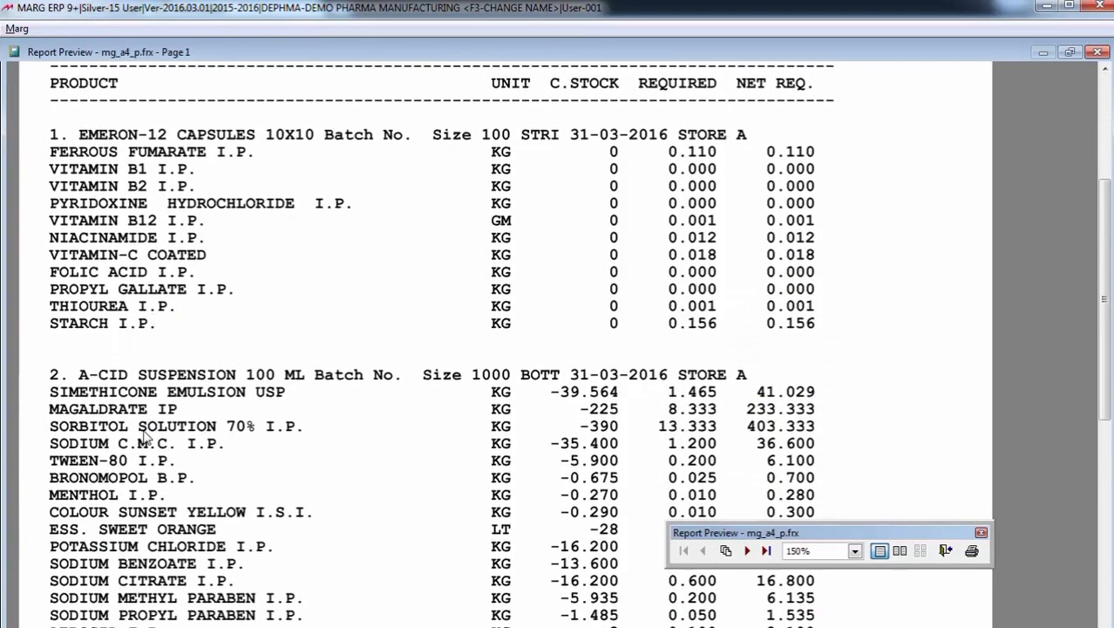
scroll(144, 436, "up", 3)
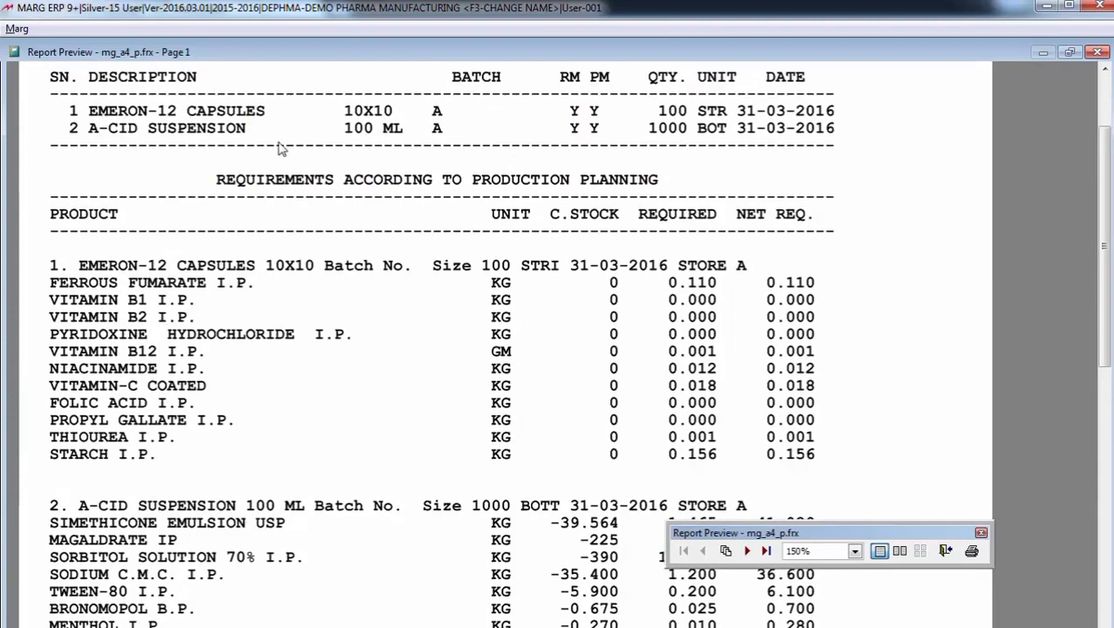
scroll(219, 389, "down", 2)
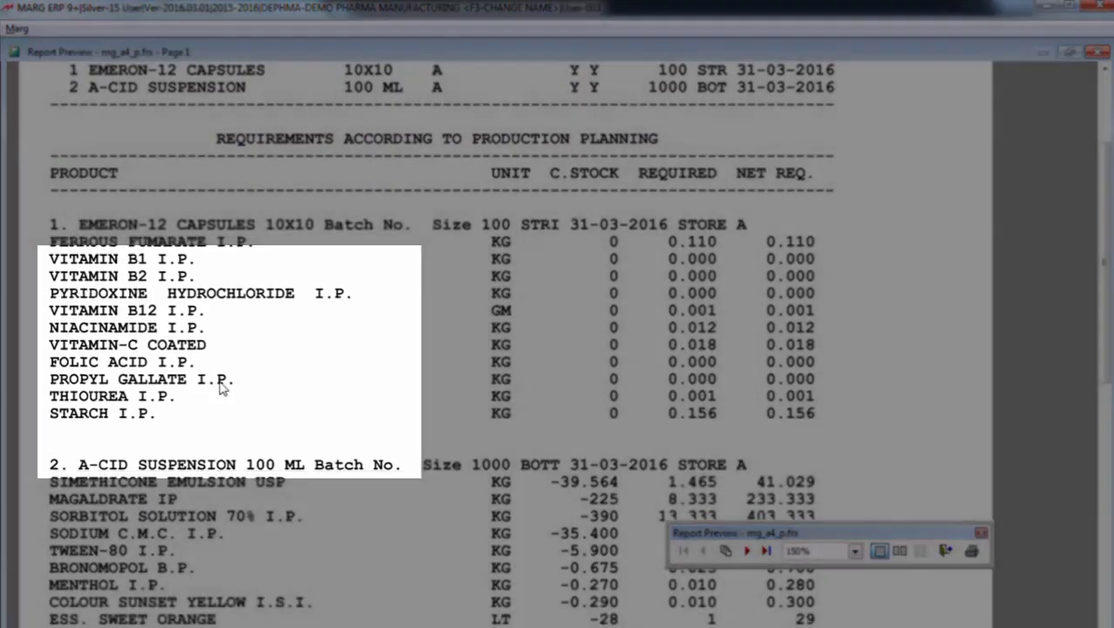
scroll(500, 340, "down", 2)
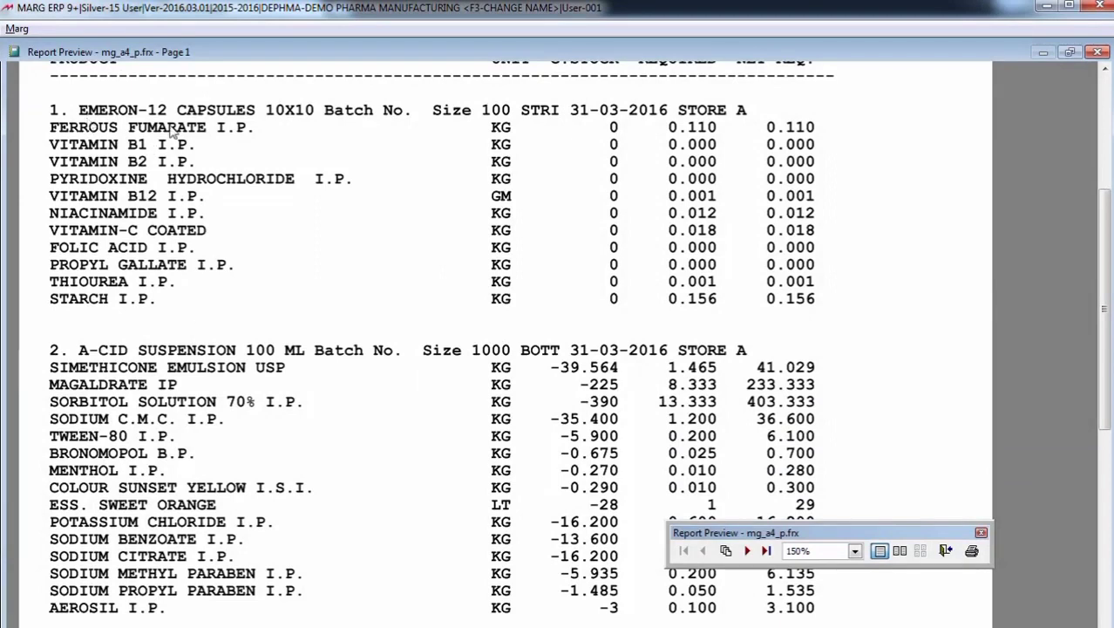
scroll(150, 323, "down", 1)
scroll(294, 288, "down", 2)
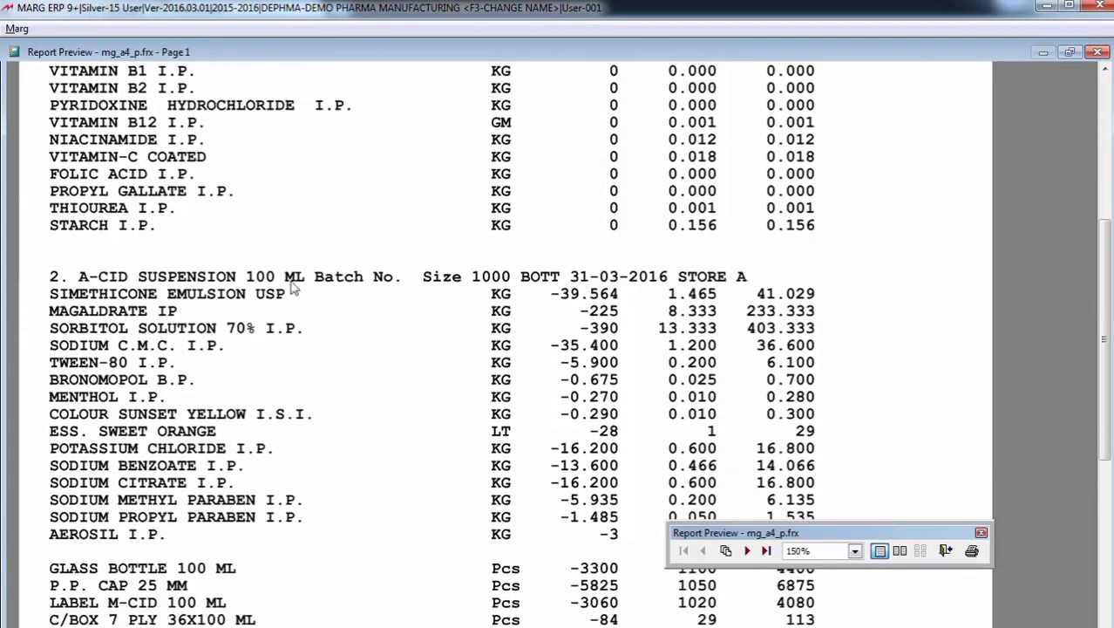
- Examine the packing materials and the total purchase required for all planned products, and close the planning chart
scroll(266, 411, "down", 2)
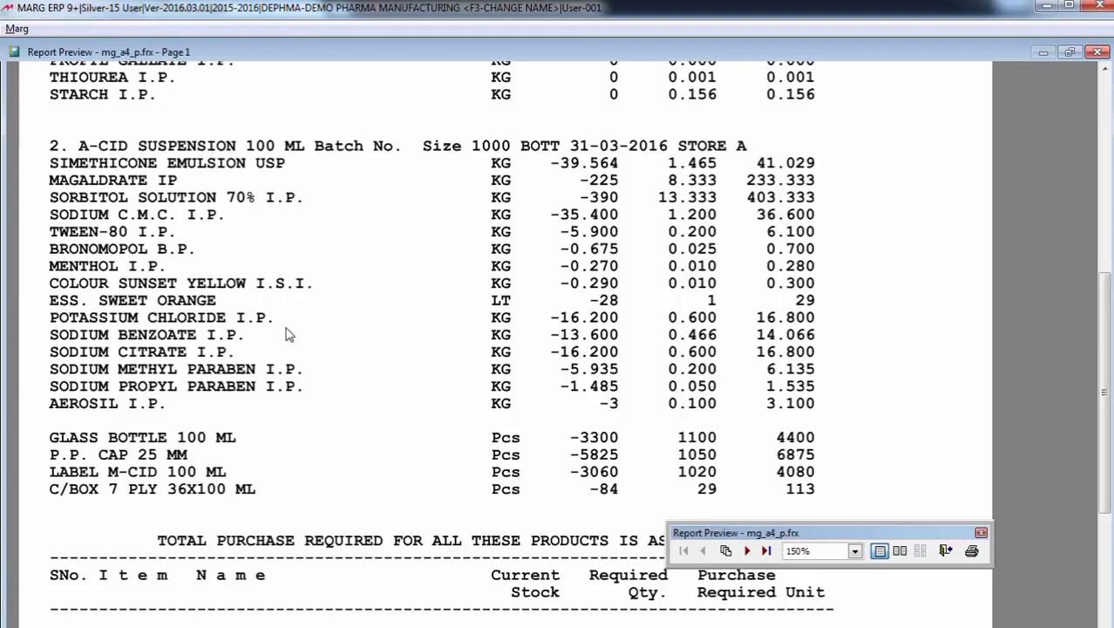
scroll(322, 506, "down", 3)
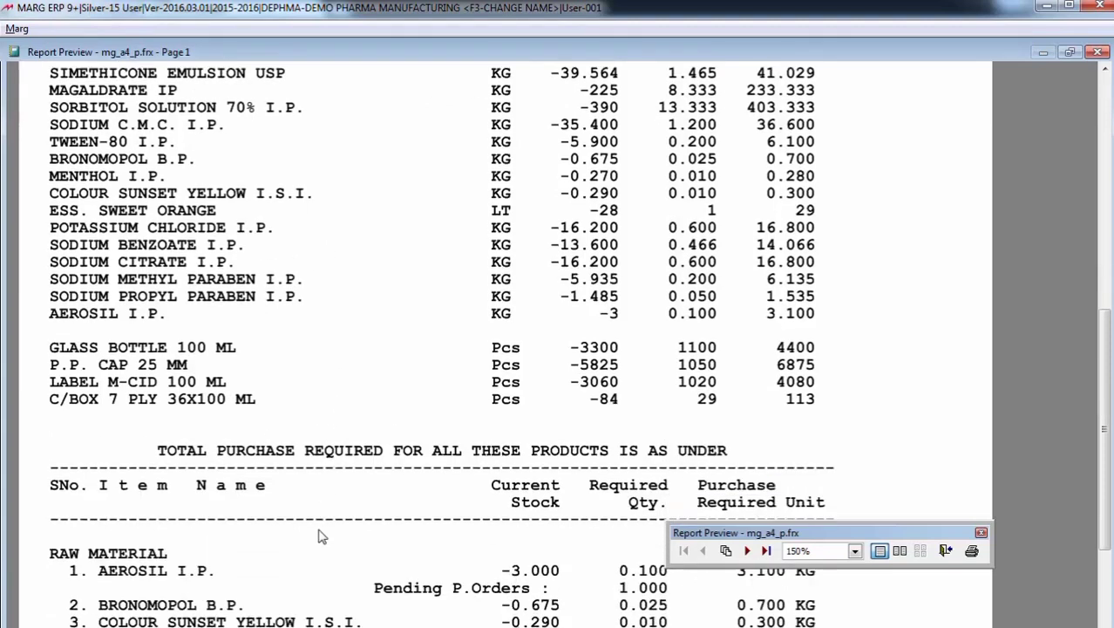
scroll(316, 528, "down", 4)
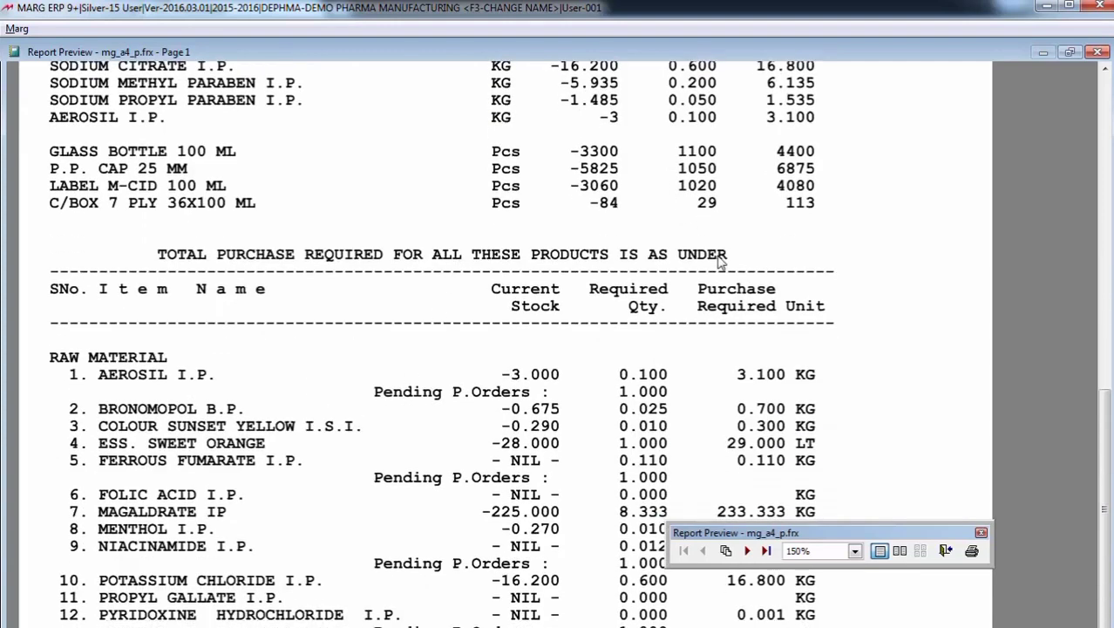
scroll(404, 398, "down", 1)
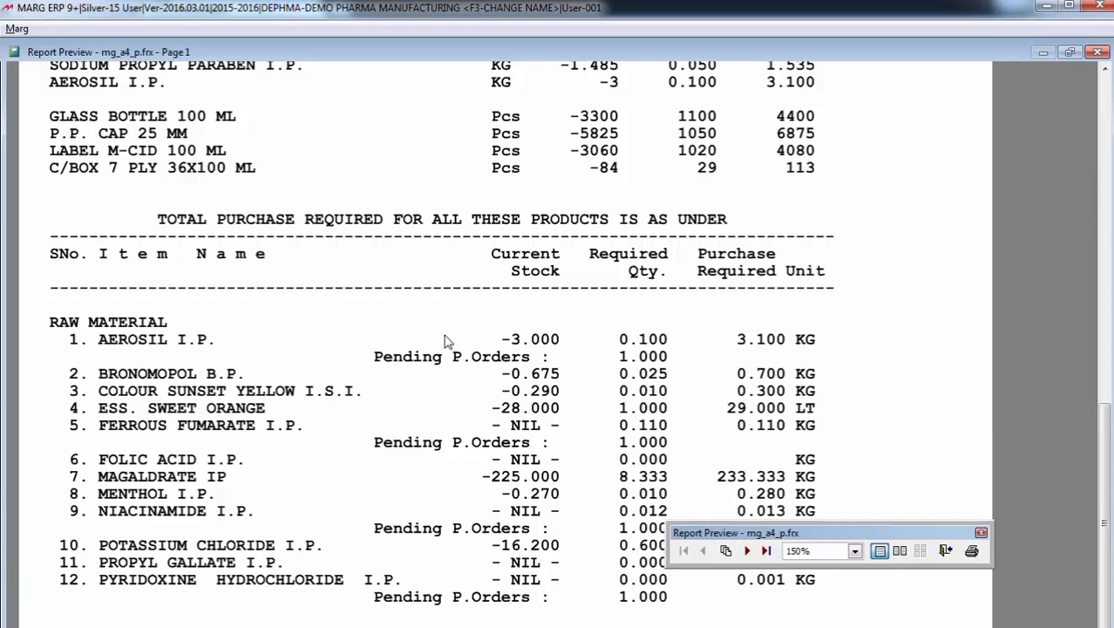
key("Escape")
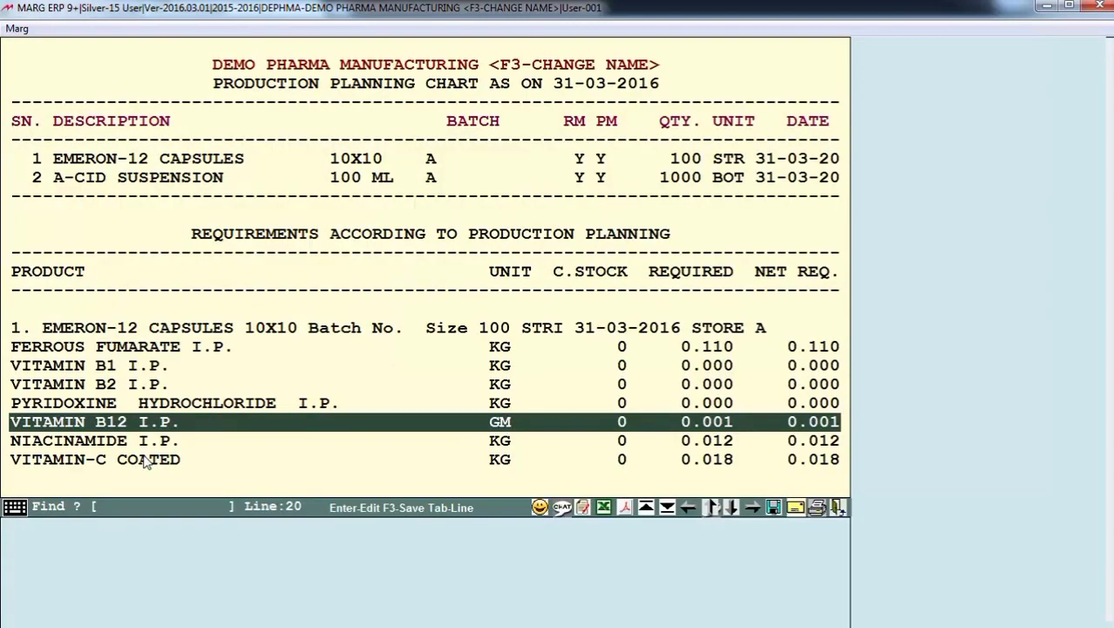
key("Escape")
key("Escape")
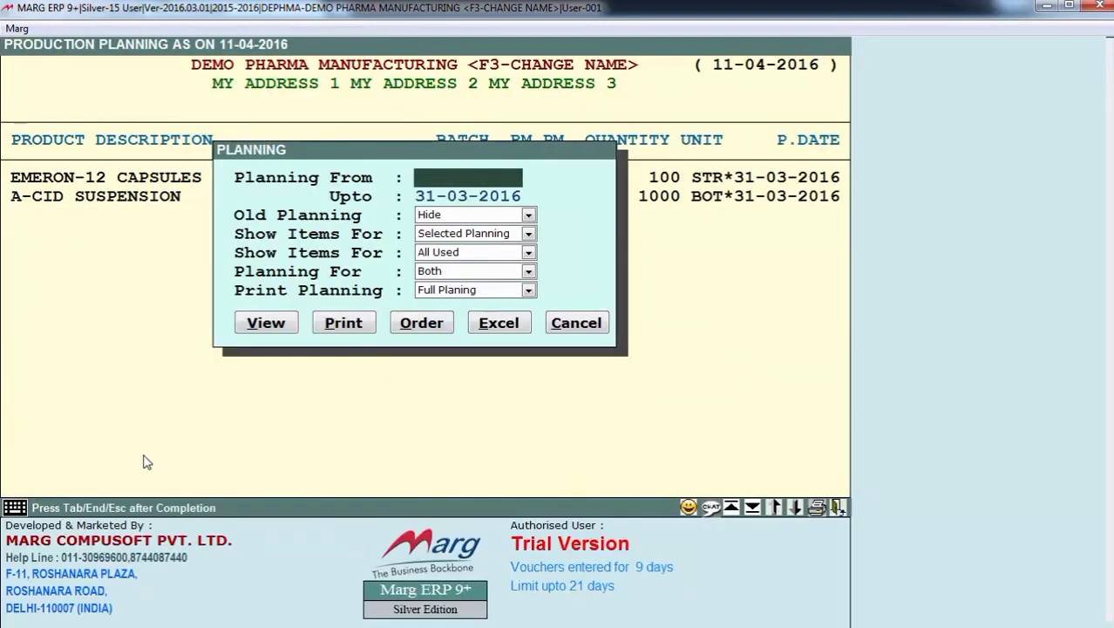
- Generate the material order list from the planning upto 31-03-2016, keeping Selected Planning, All Used, Both and Full Planing
key("Return")
key("Return")
key("Return")
key("Return")
key("Return")
key("Return")
key("Return")
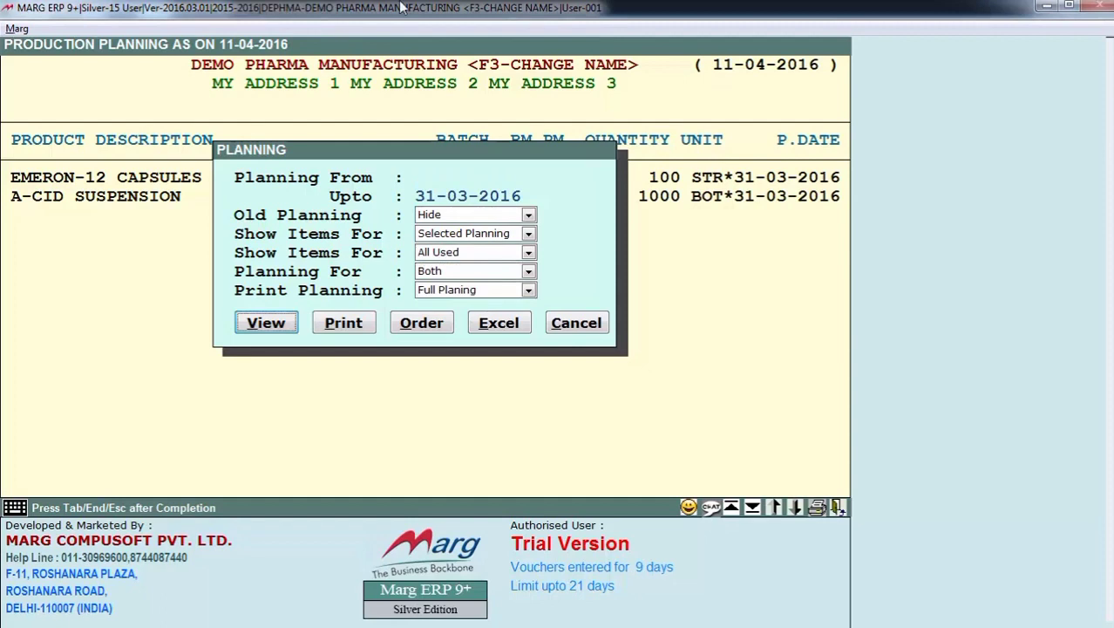
key("Right")
key("Right")
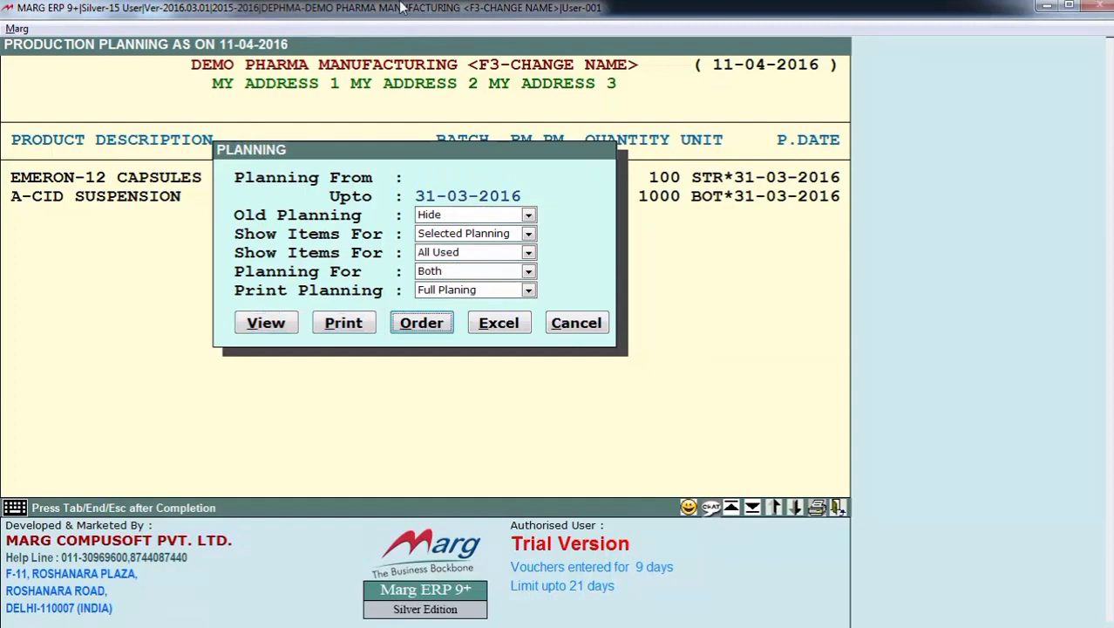
key("Return")
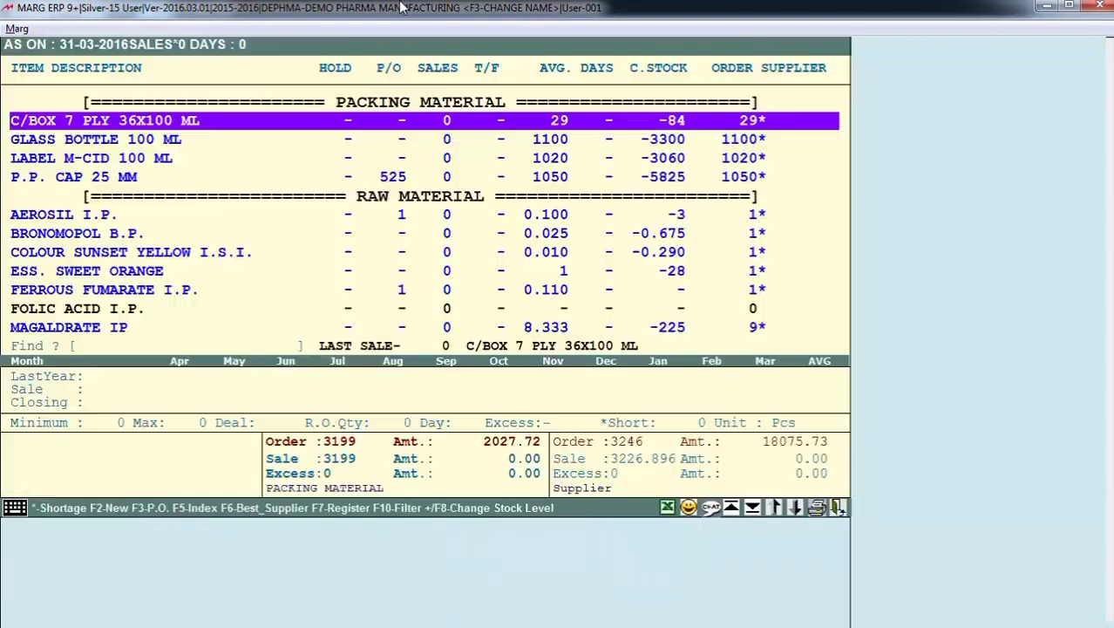
- Review the suggested order quantities and suppliers for the packing and raw materials in the order list
key("Down")
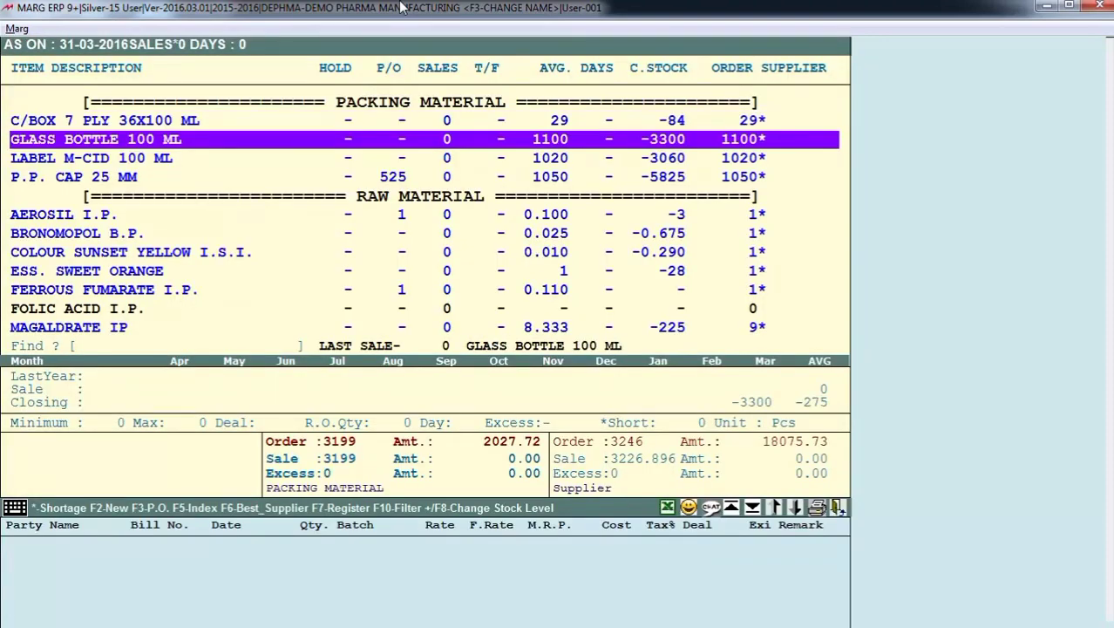
key("Down")
key("Down")
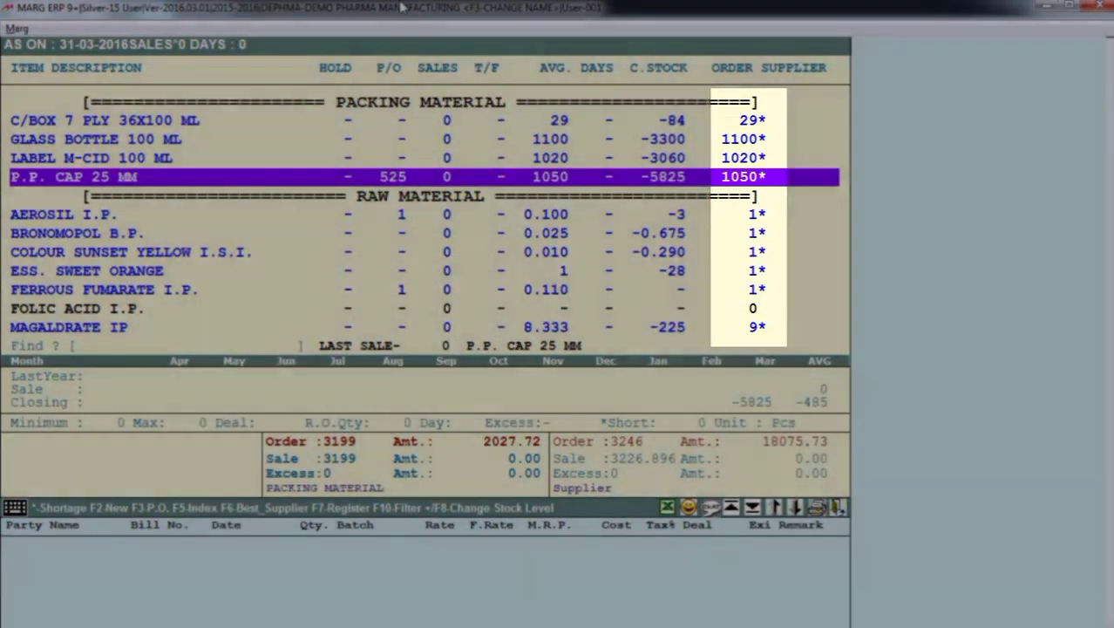
key("Up")
key("Up")
key("Up")
key("Page_Down")
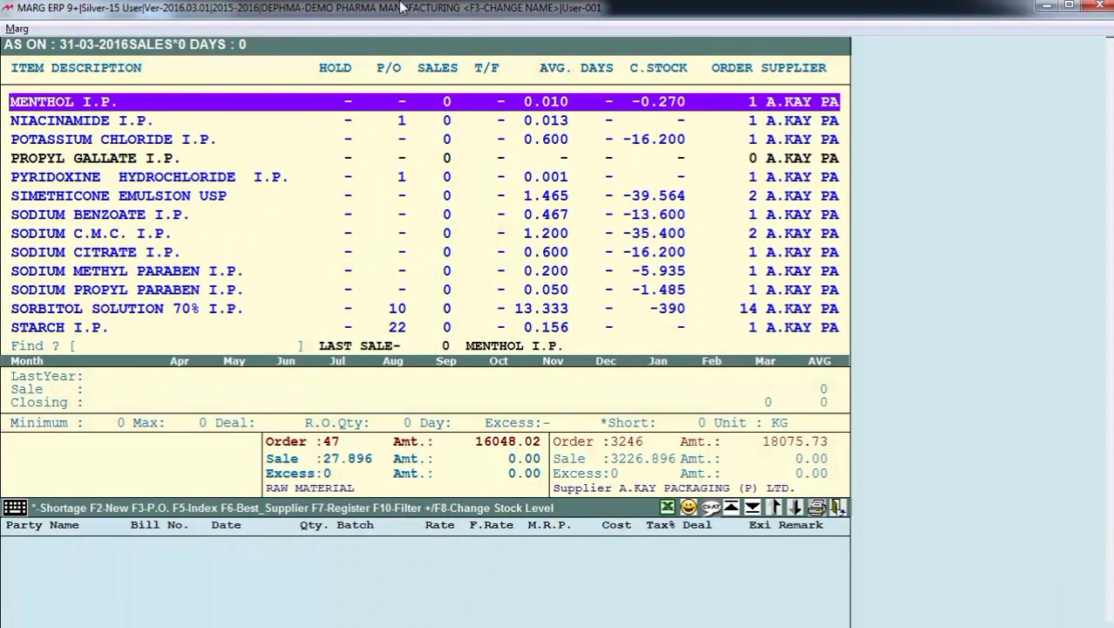
- Save the list as a purchase order in 1 part for A.KAY PACKAGING (P) LTD., type LOCAL, with Save Group Wise set to No
key("Escape")
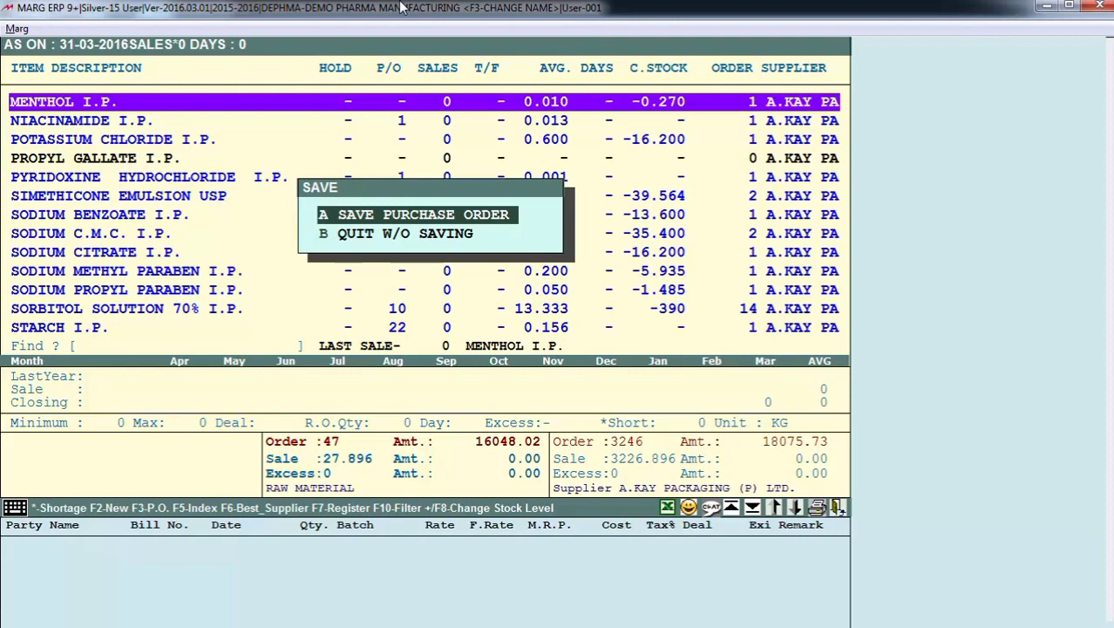
key("Return")
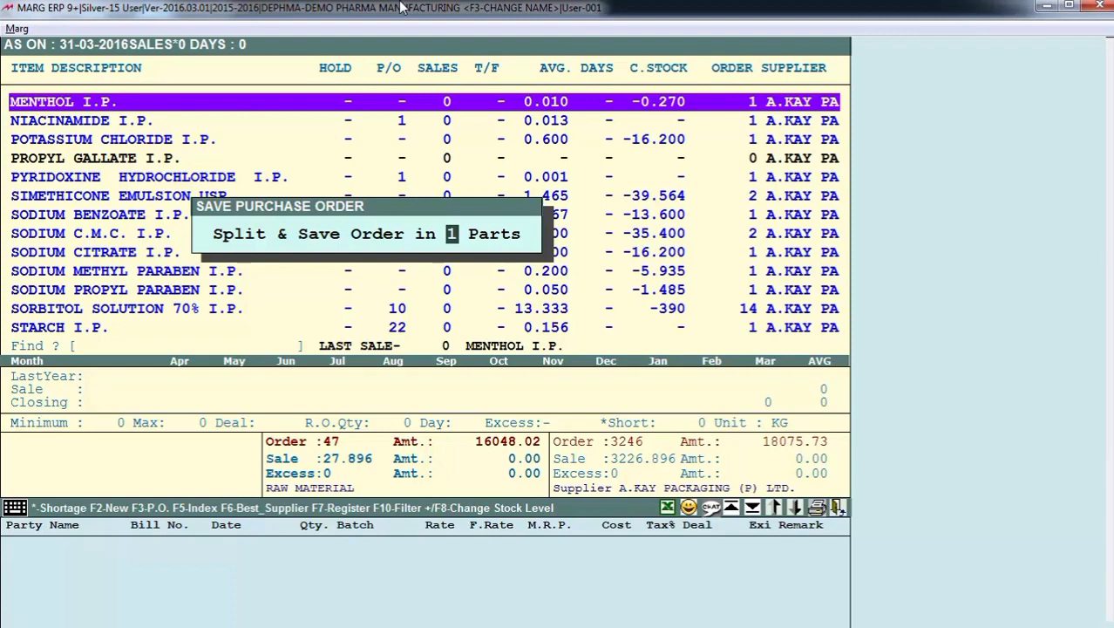
key("Return")
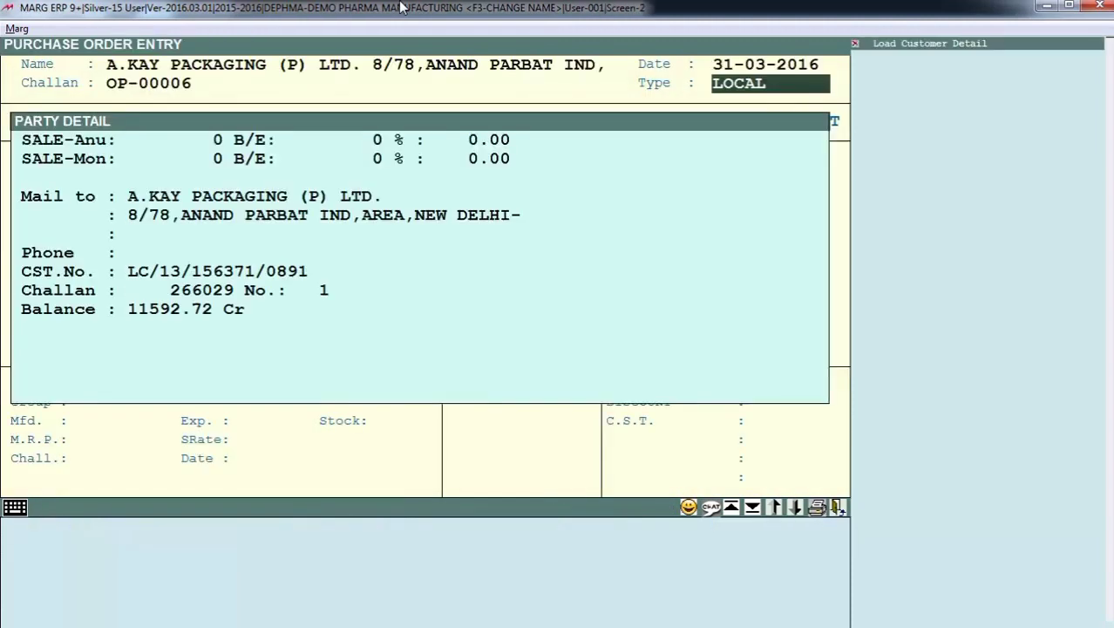
key("Return")
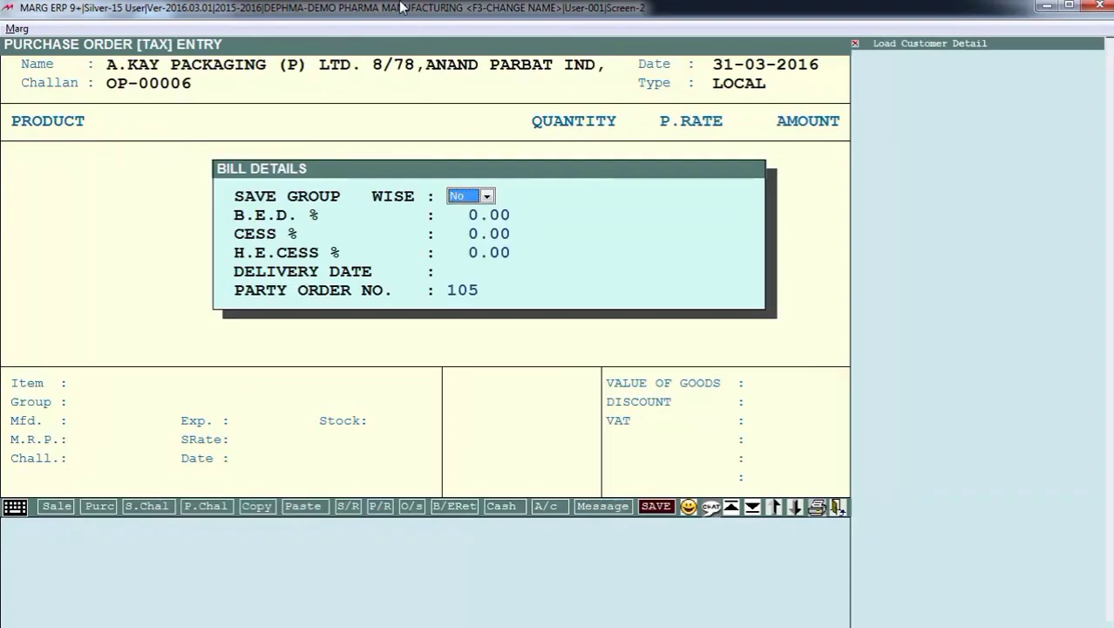
key("Return")
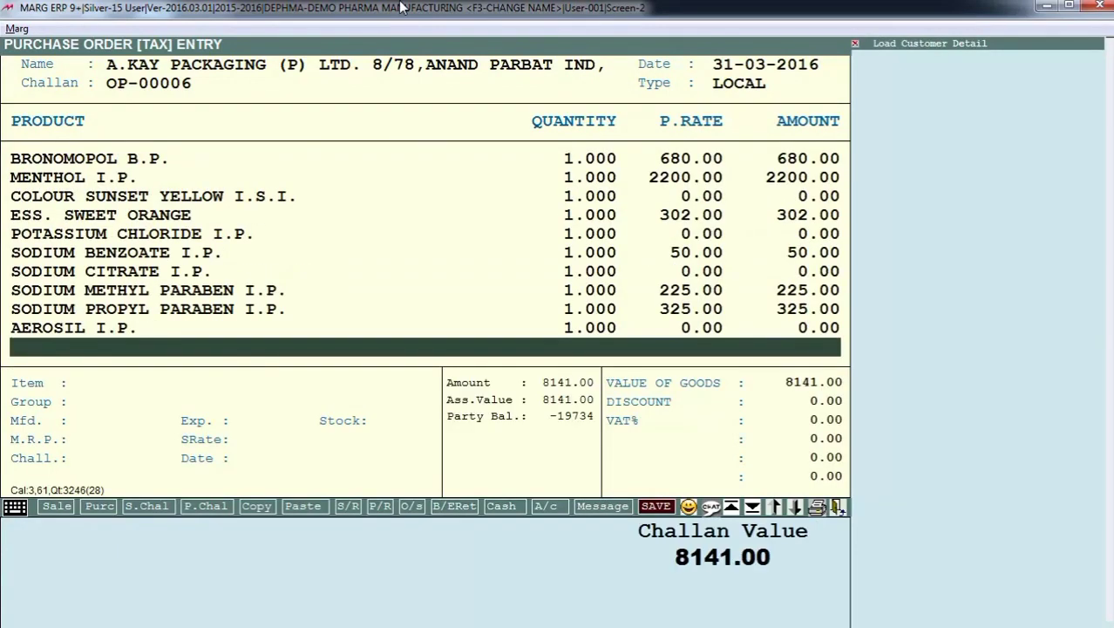
- Review the products, quantities and purchase rates in the purchase order from GLASS BOTTLE 100 ML to AEROSIL I.P
key("Up")
key("Up")
key("Up")
key("Up")
key("Up")
key("Up")
key("Up")
key("Up")
key("Up")
key("Up")
key("Up")
key("Up")
key("Up")
key("Up")
key("Up")
key("Up")
key("Up")
key("Up")
key("Up")
key("Up")
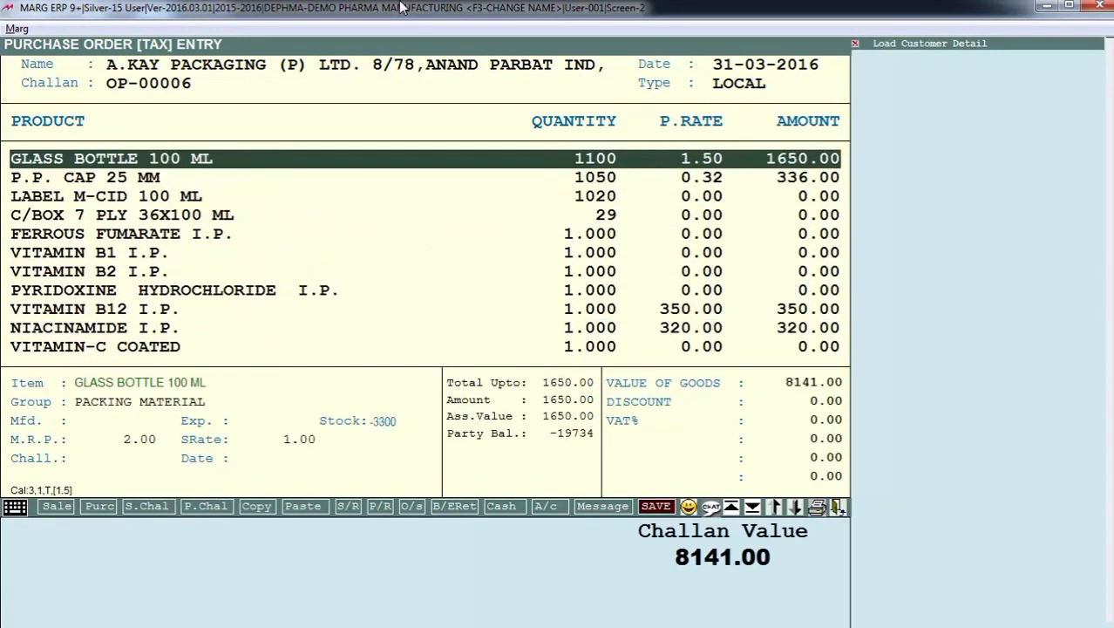
key("Down")
key("Down")
key("Down")
key("Down")
key("Down")
key("Down")
key("Down")
key("Down")
key("Down")
key("Down")
key("Down")
key("Down")
key("Down")
key("Down")
key("Down")
key("Down")
key("Down")
key("Down")
key("Down")
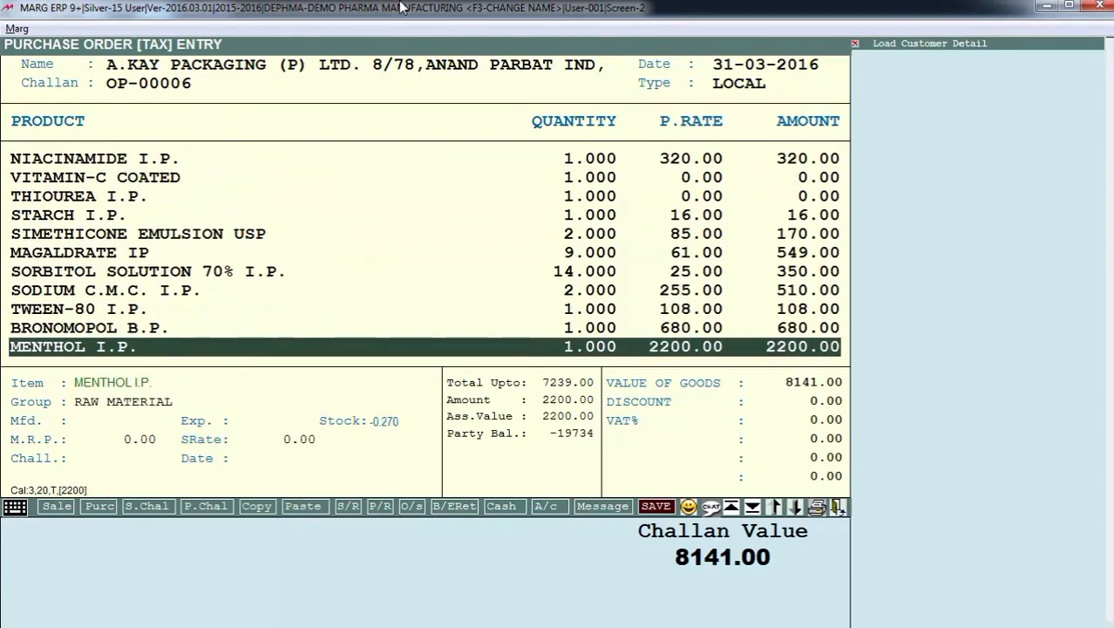
key("Down")
key("Down")
key("Down")
key("Down")
key("Down")
key("Down")
key("Down")
key("Down")
key("Down")
- Accept the purchase order's discount, VAT and other charges at 0.00 to complete the order
key("Return")
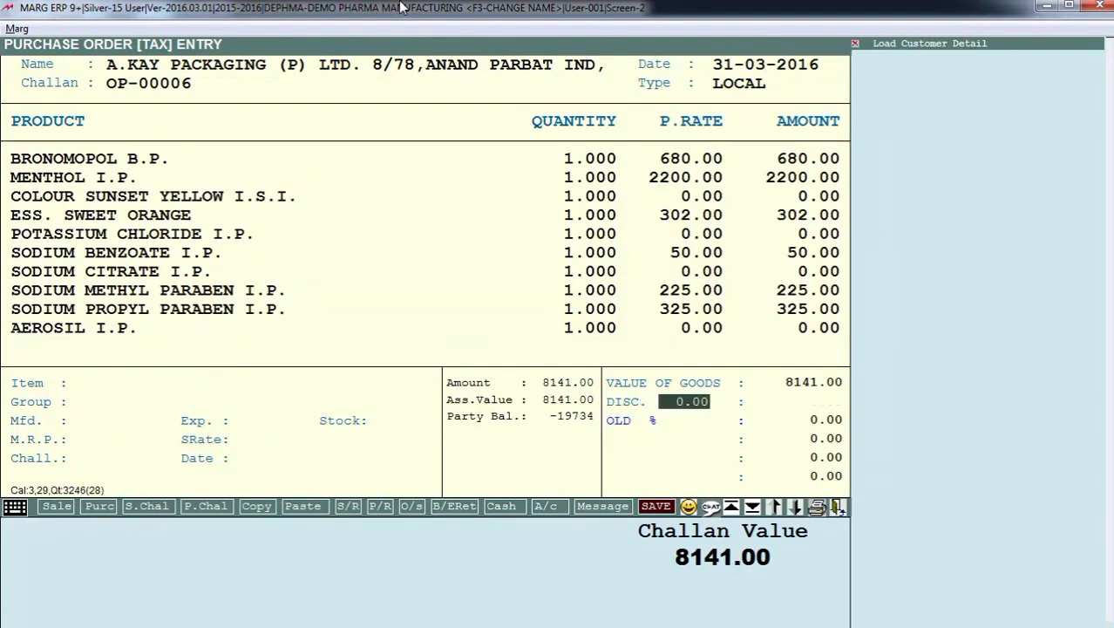
key("Return")
key("Return")
key("Return")
key("Return")
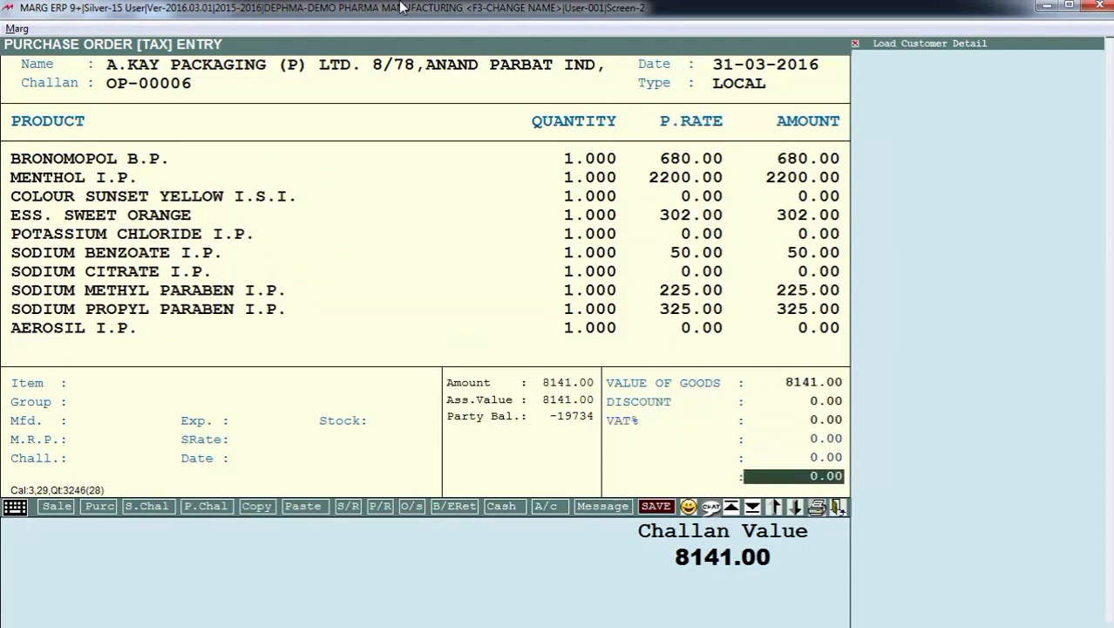
key("Return")
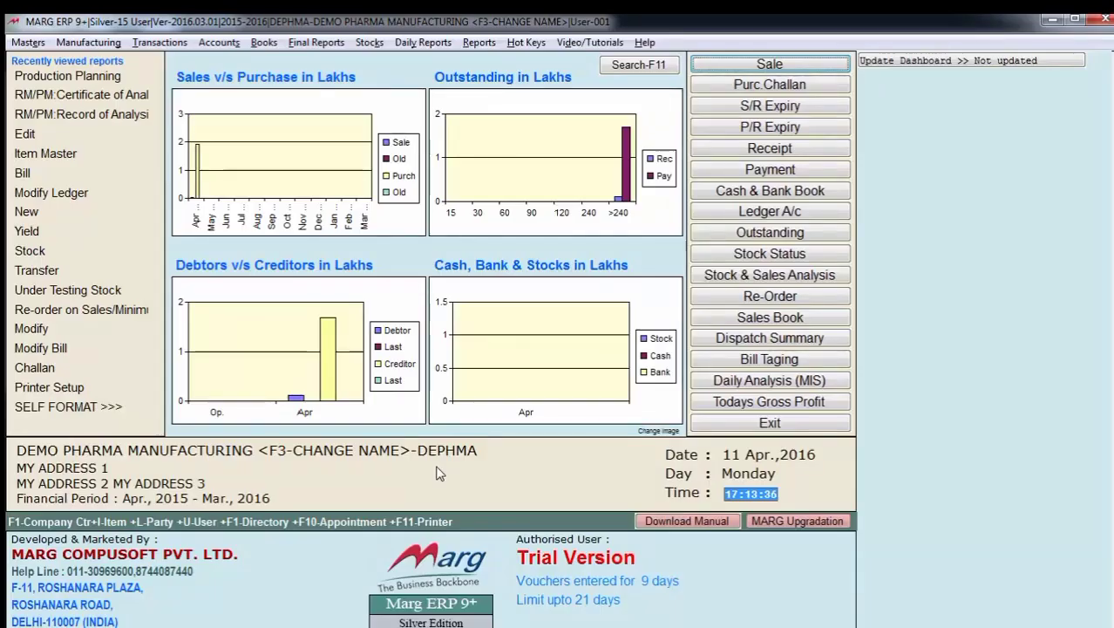
- Start a new purchase bill dated 31-03-2016 for the supplier A.KAY PACKAGING (P) LTD
key("alt+t")
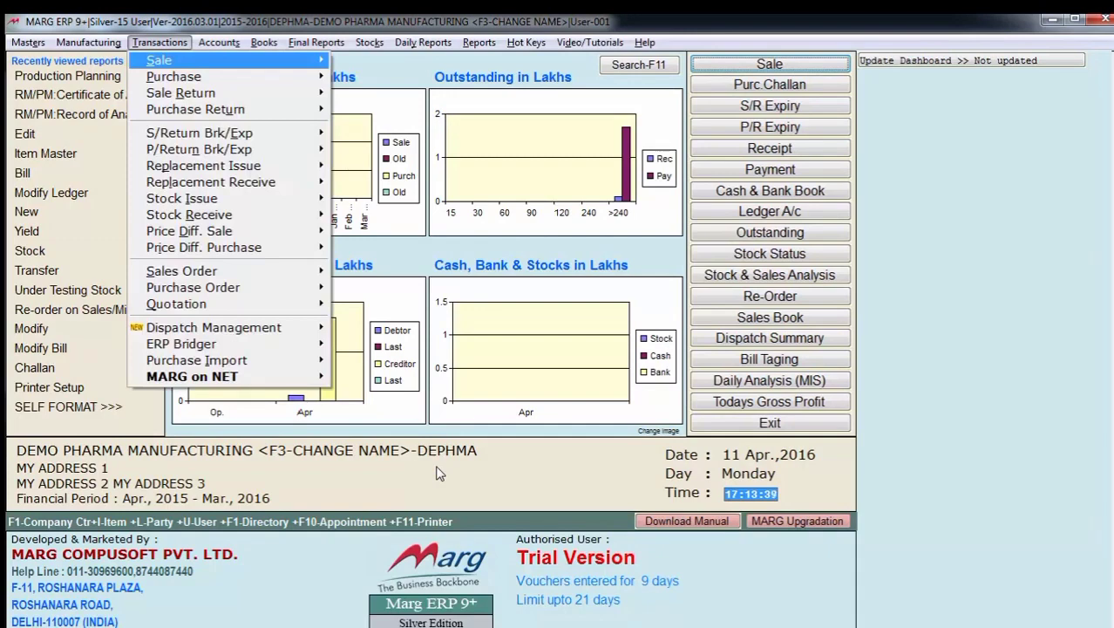
key("Down")
key("Right")
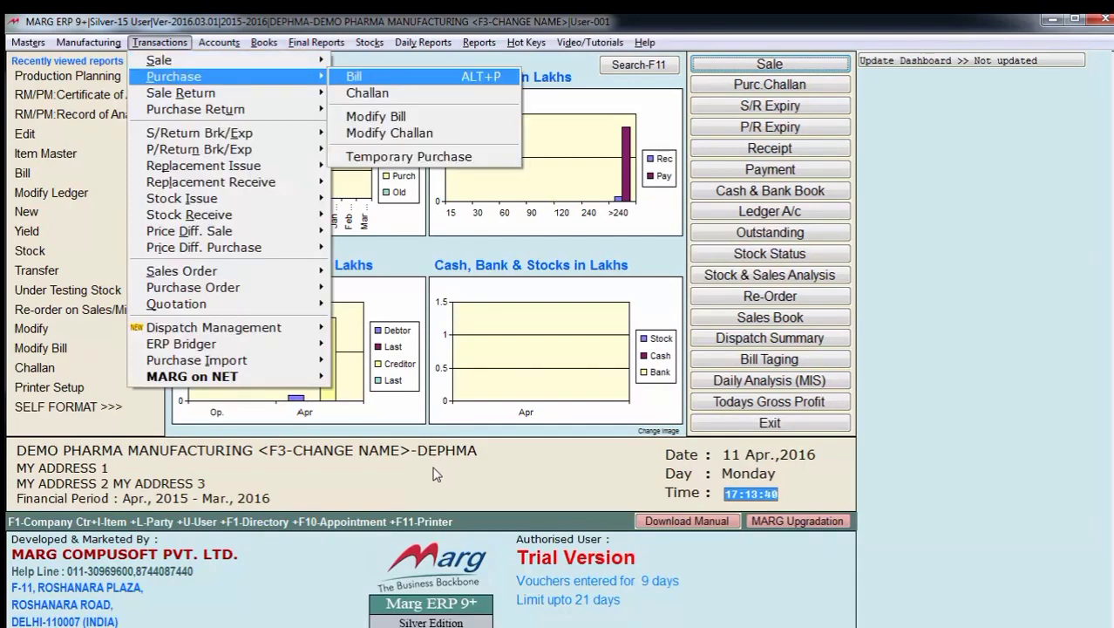
key("Return")
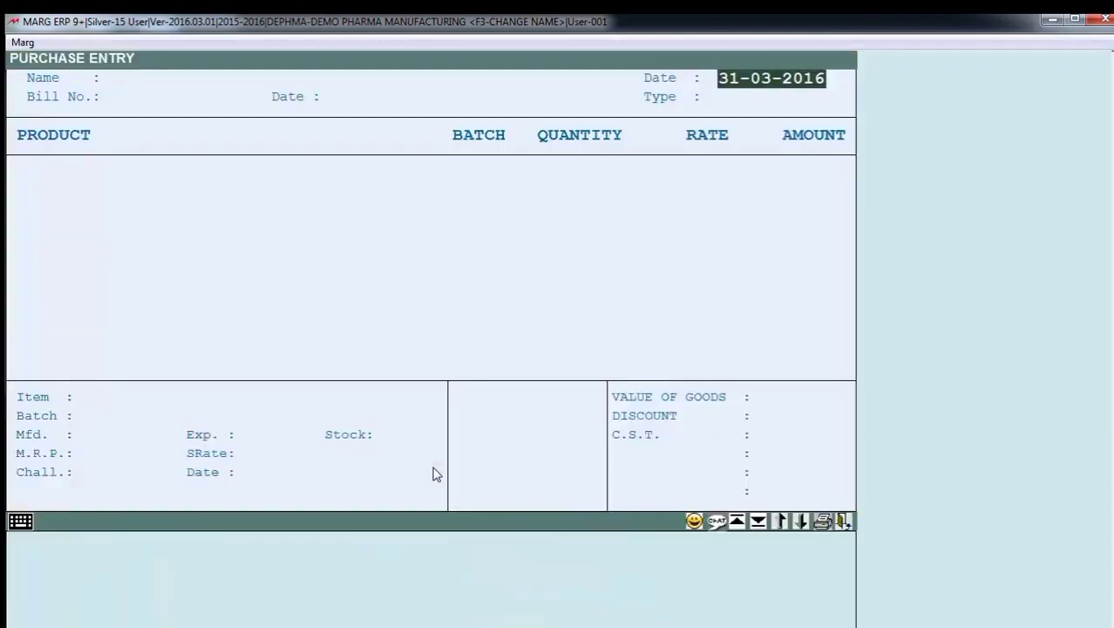
key("Return")
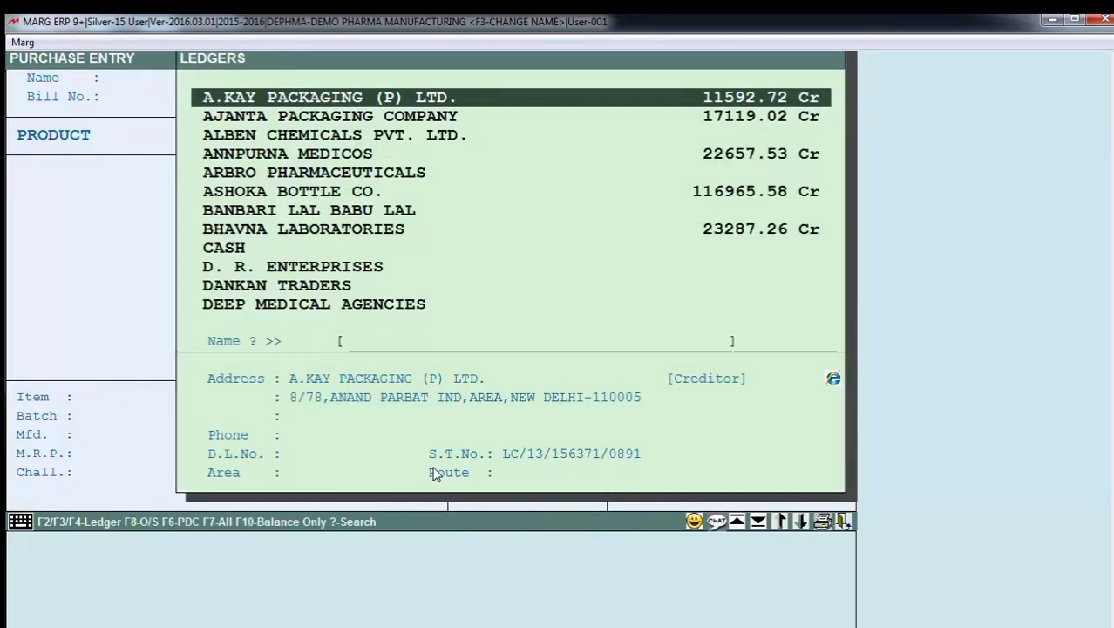
key("Return")
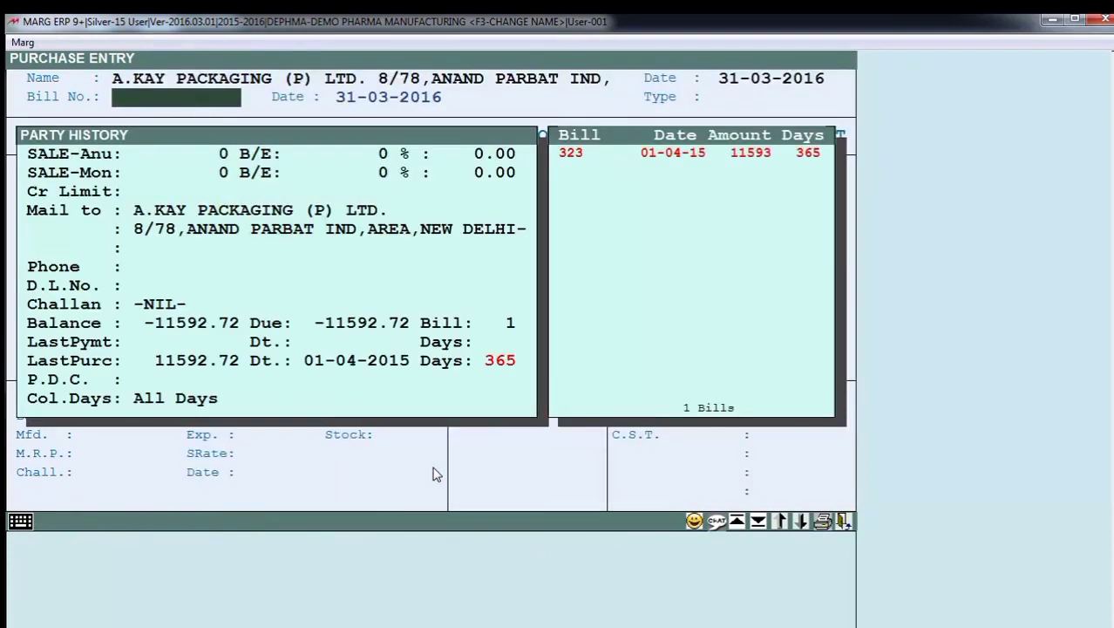
- Enter bill number 001 dated 31-03-2016 with type LOCAL in the purchase bill header
type("001")
key("Return")
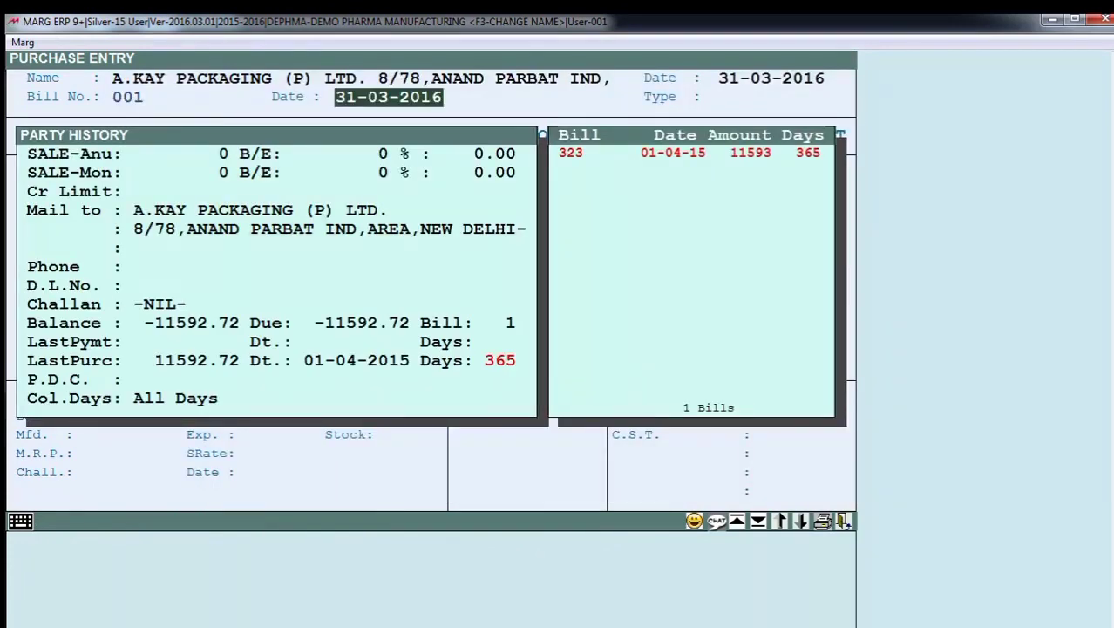
key("Return")
key("Return")
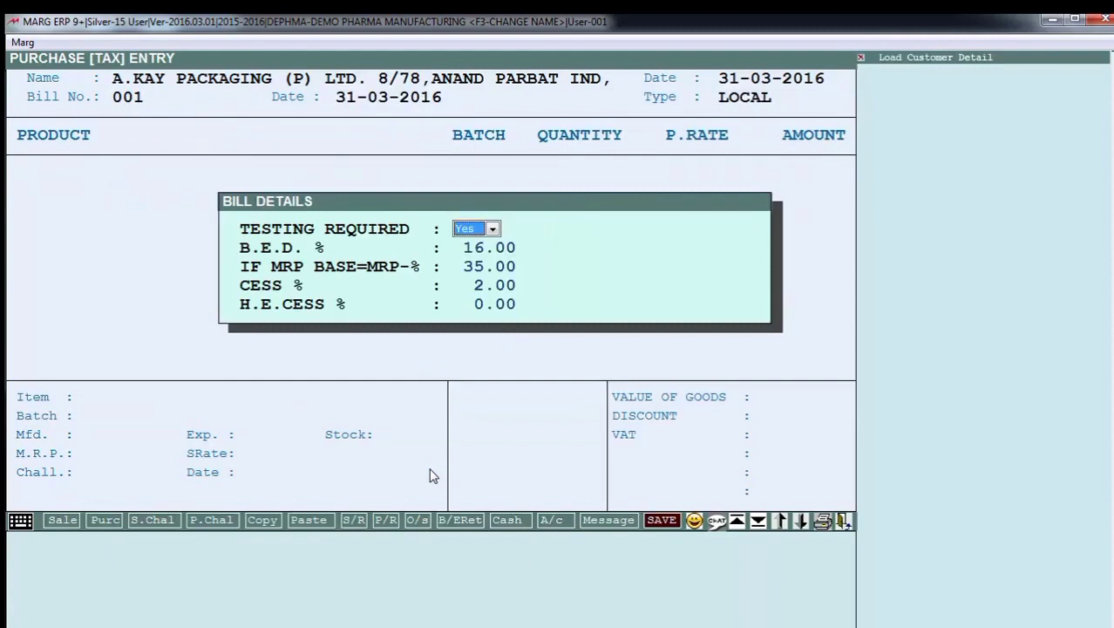
- Set testing required to Yes and accept B.E.D. 16.00, MRP base 35.00, CESS 2.00 and H.E.CESS 0.00 in the bill details
key("space")
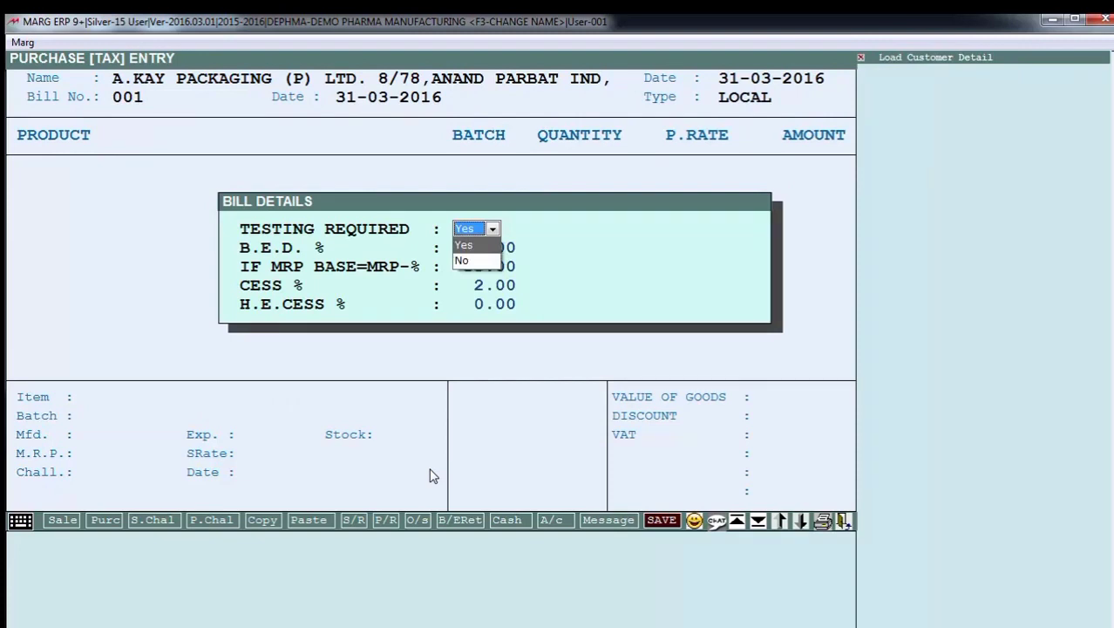
key("Return")
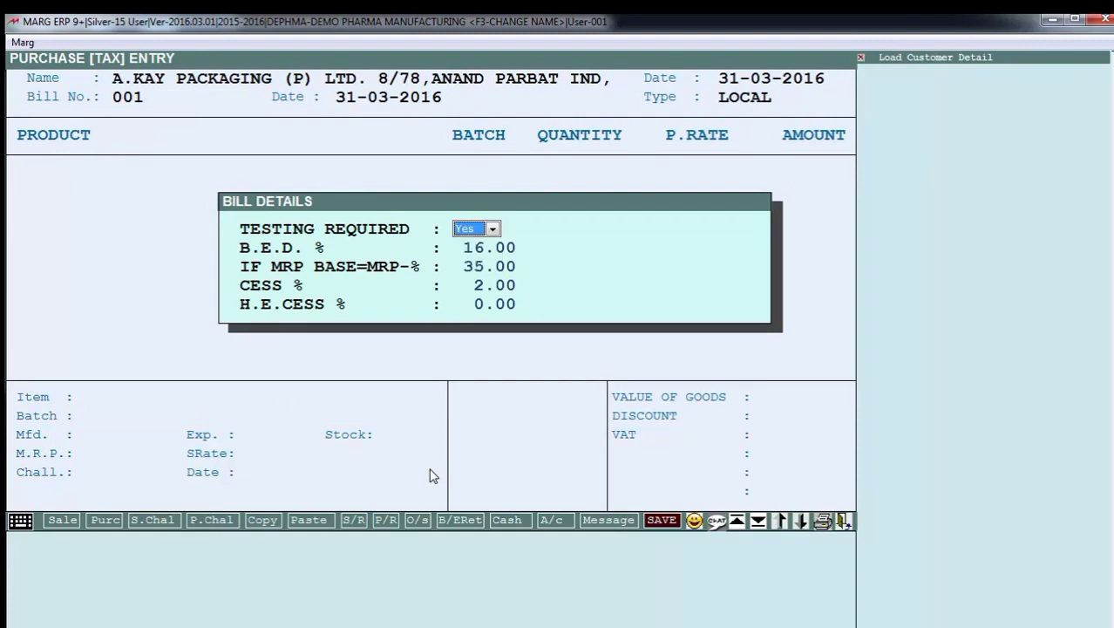
key("alt+Down")
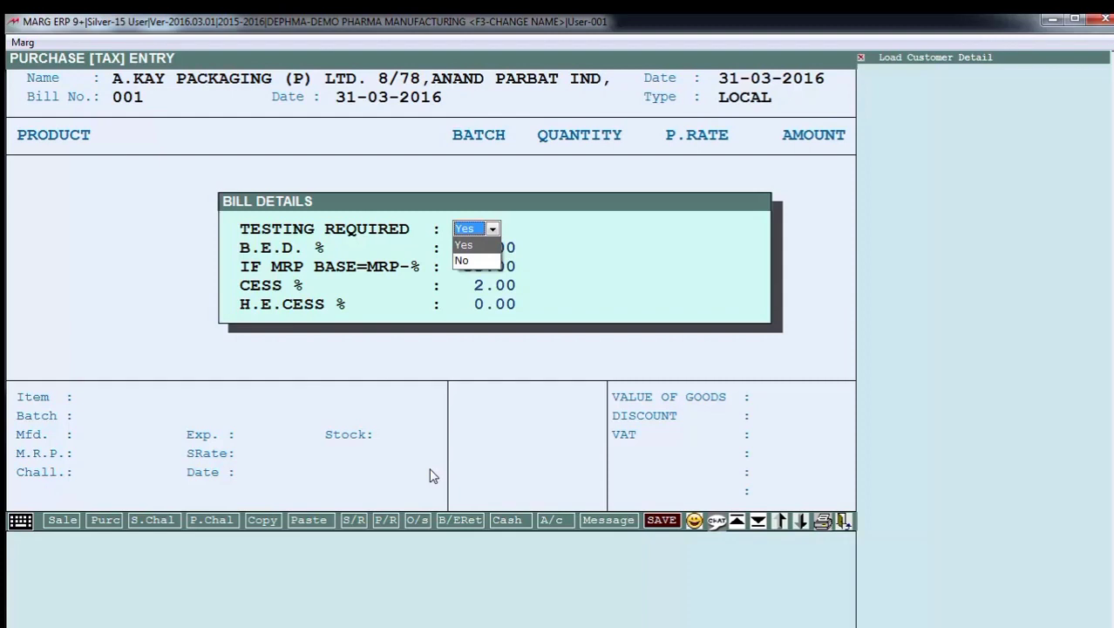
key("Return")
key("Return")
key("Return")
key("Return")
key("Return")
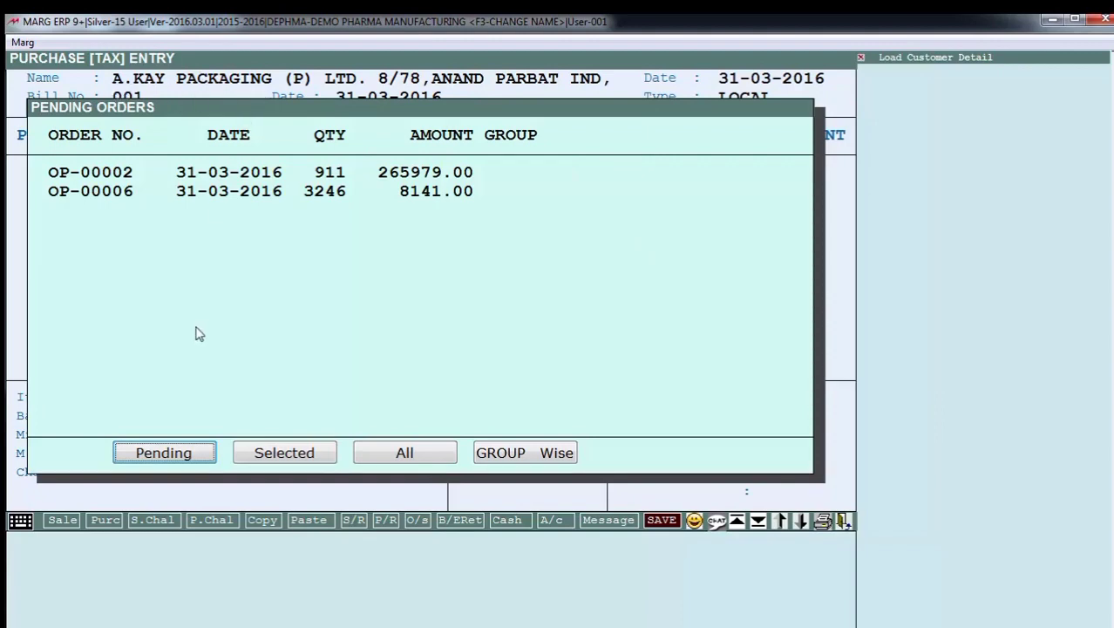
- Load all items of the supplier's two pending orders dated 31-03-2016 into the purchase bill
left_click(284, 454)
key("Down")
key("space")
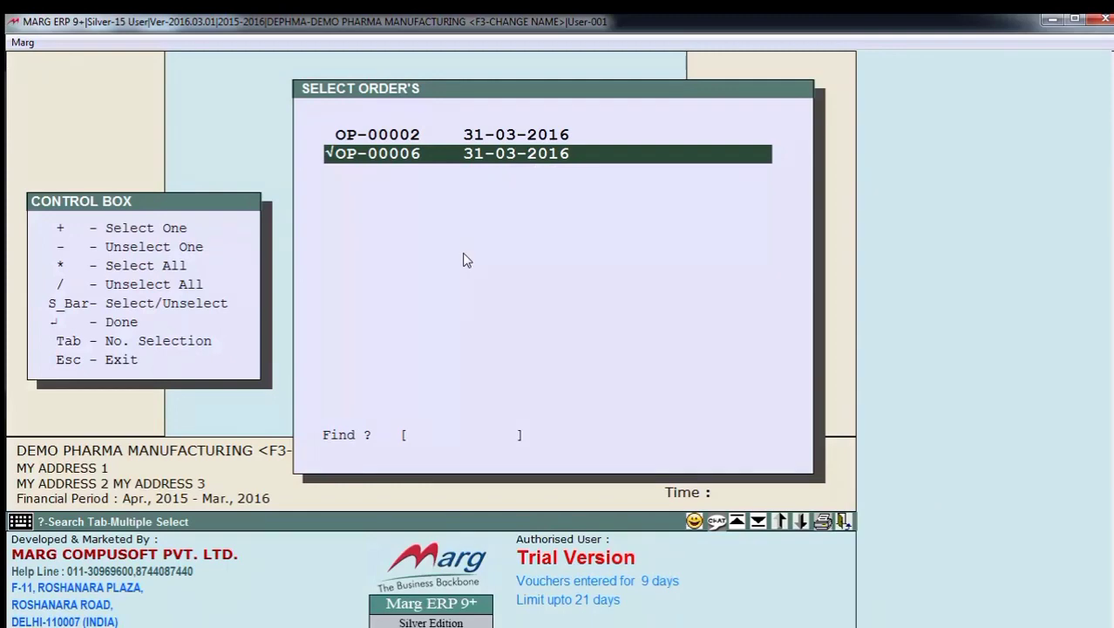
key("Up")
key("space")
key("Return")
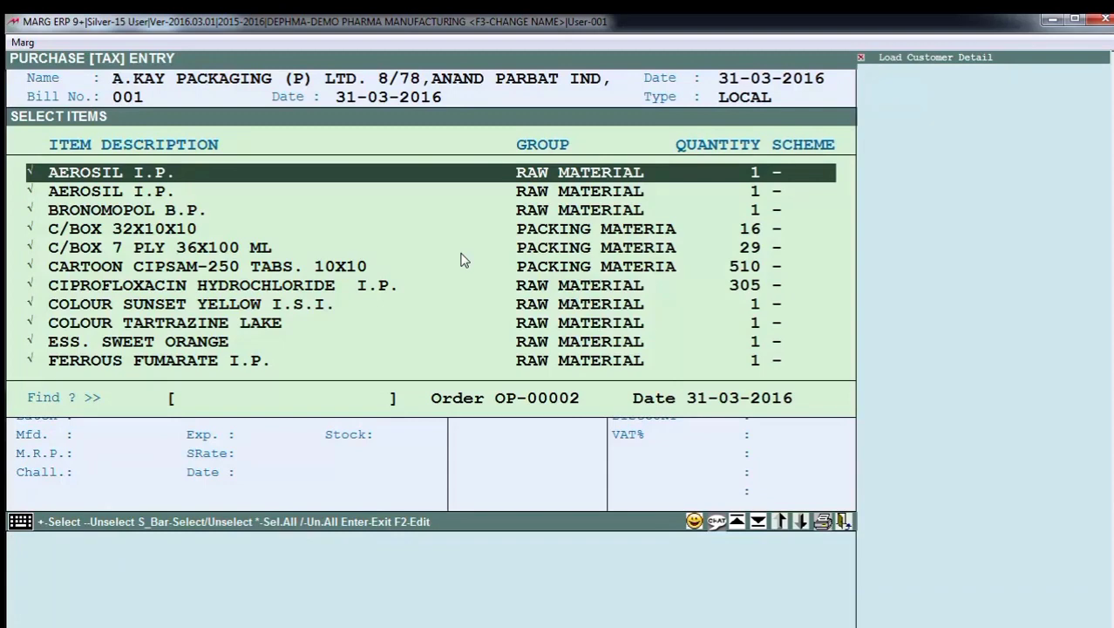
key("Return")
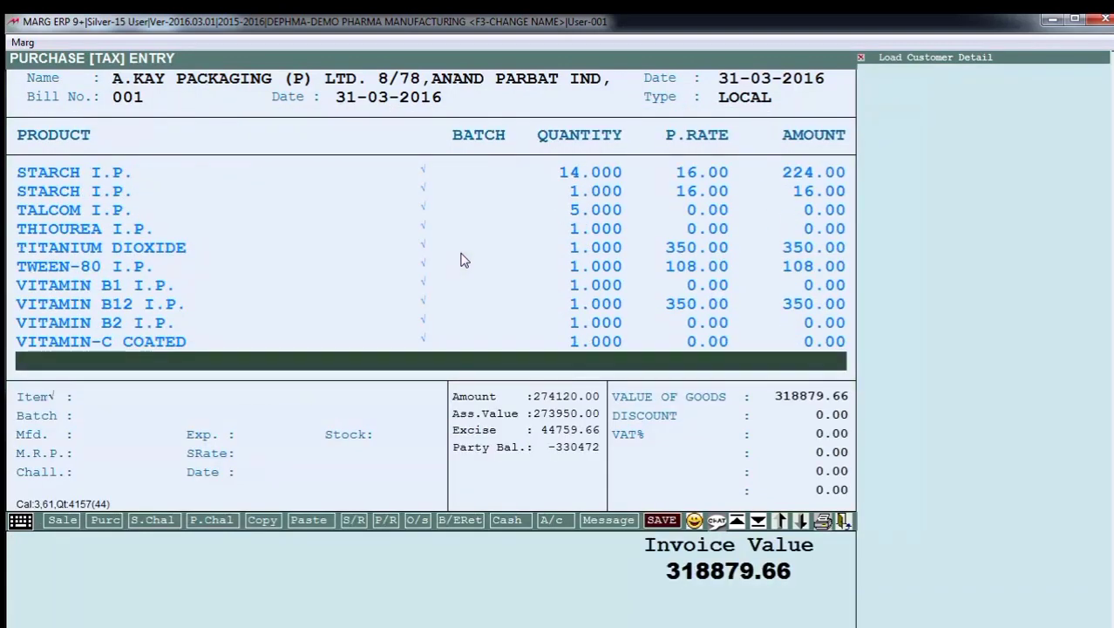
- Review the quantities, purchase rates and amounts of the loaded raw materials towards the end of the purchase bill
key("Up")
key("Up")
key("Up")
key("Up")
key("Up")
key("Up")
key("Up")
key("Up")
key("Up")
key("Up")
key("Up")
key("Up")
key("Up")
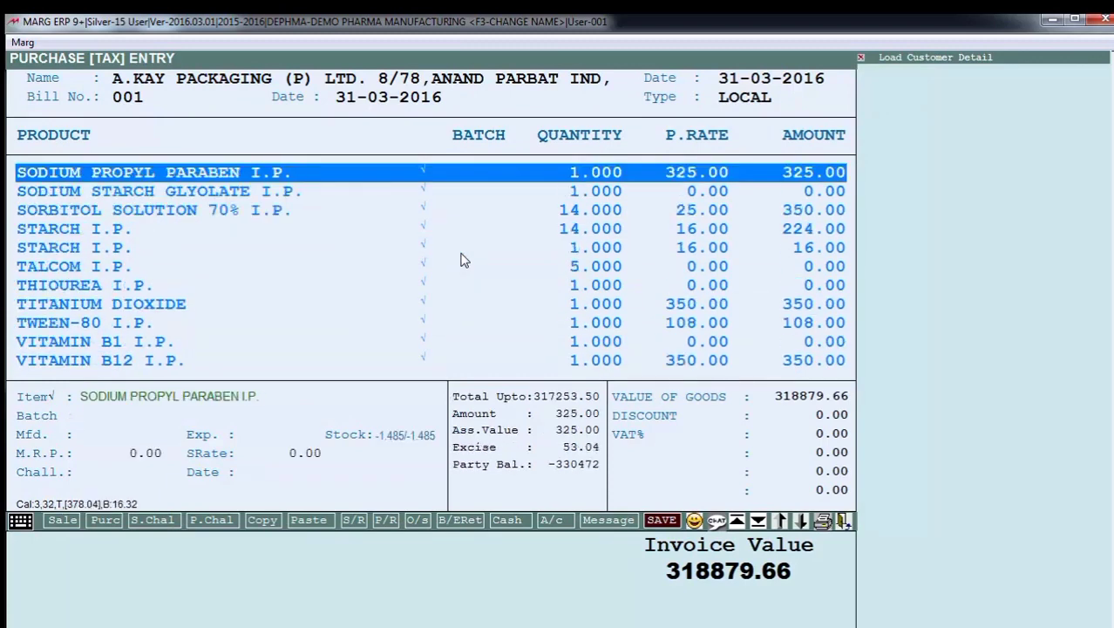
key("Down")
key("Down")
key("Down")
key("Down")
key("Down")
key("Down")
key("Down")
key("Down")
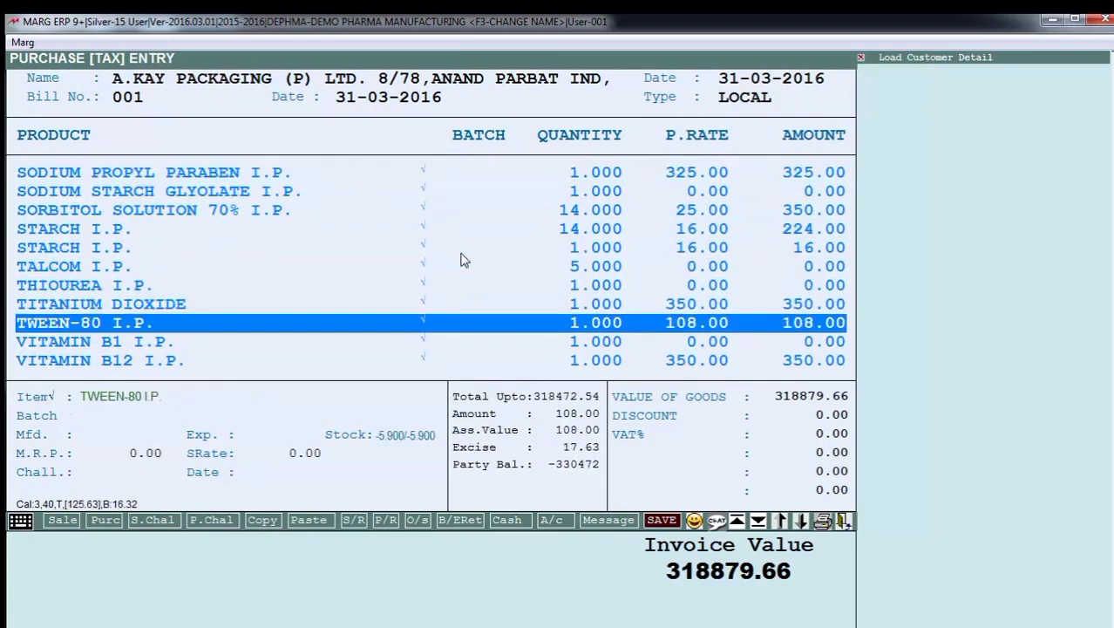
- Save purchase bill 001 without adding discount or VAT
key("Page_Down")
key("Return")
key("Return")
key("Return")
key("Return")
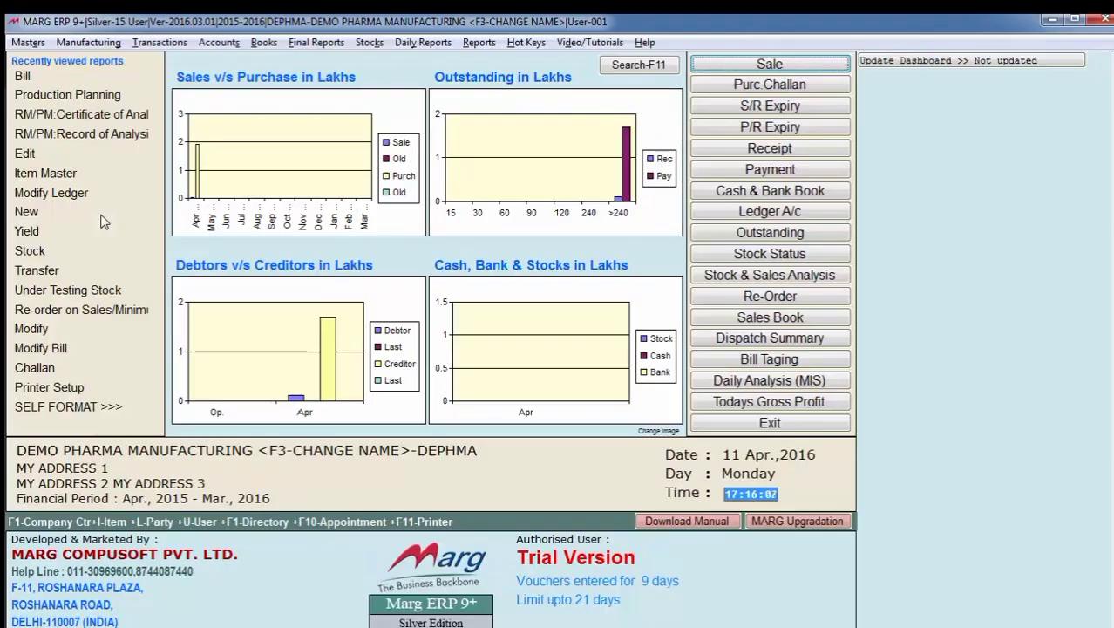
- Open the Under Testing Stock list and look through the products awaiting testing, including those of bill 001
key("alt+m")
key("Down")
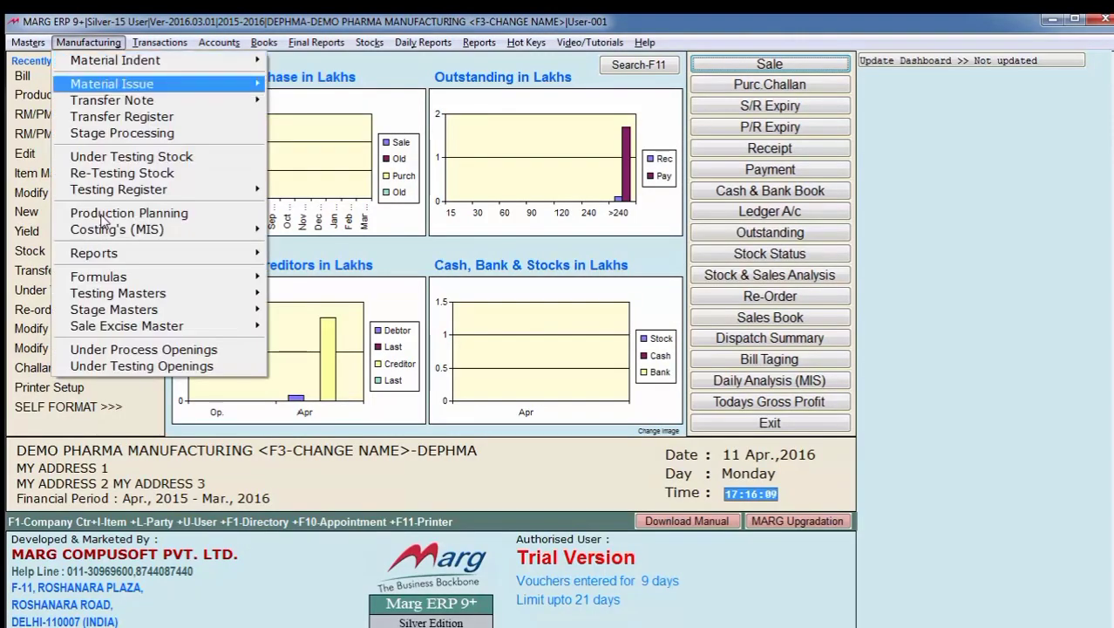
key("Down")
key("Down")
key("Down")
key("Down")
key("Down")
key("Down")
key("Down")
key("Down")
key("Down")
key("Up")
key("Up")
key("Up")
key("Up")
key("Up")
key("Return")
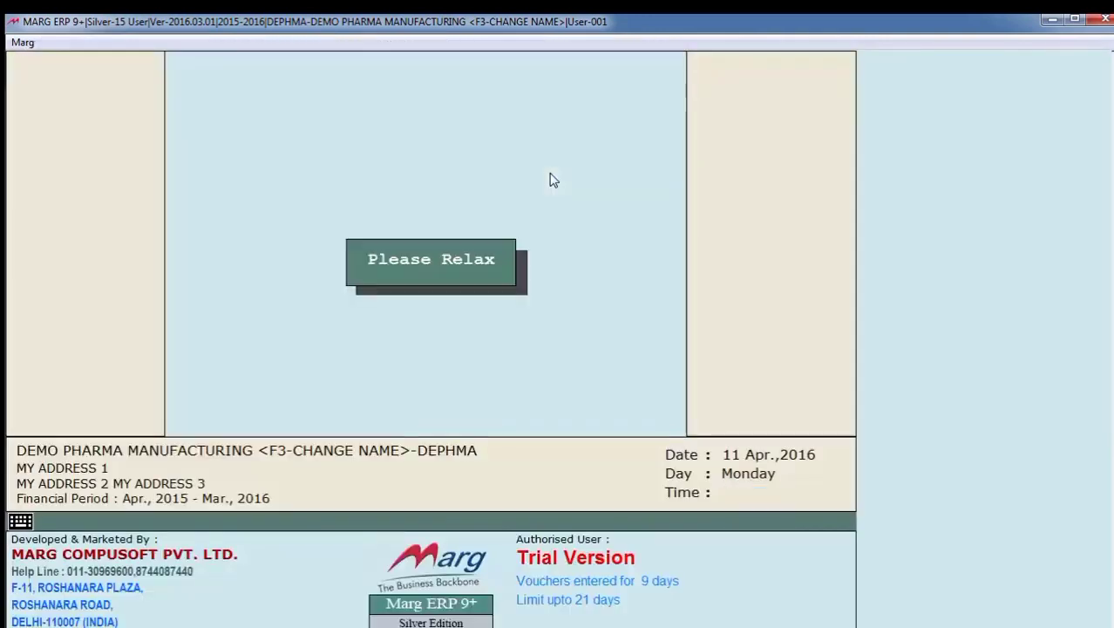
key("Return")
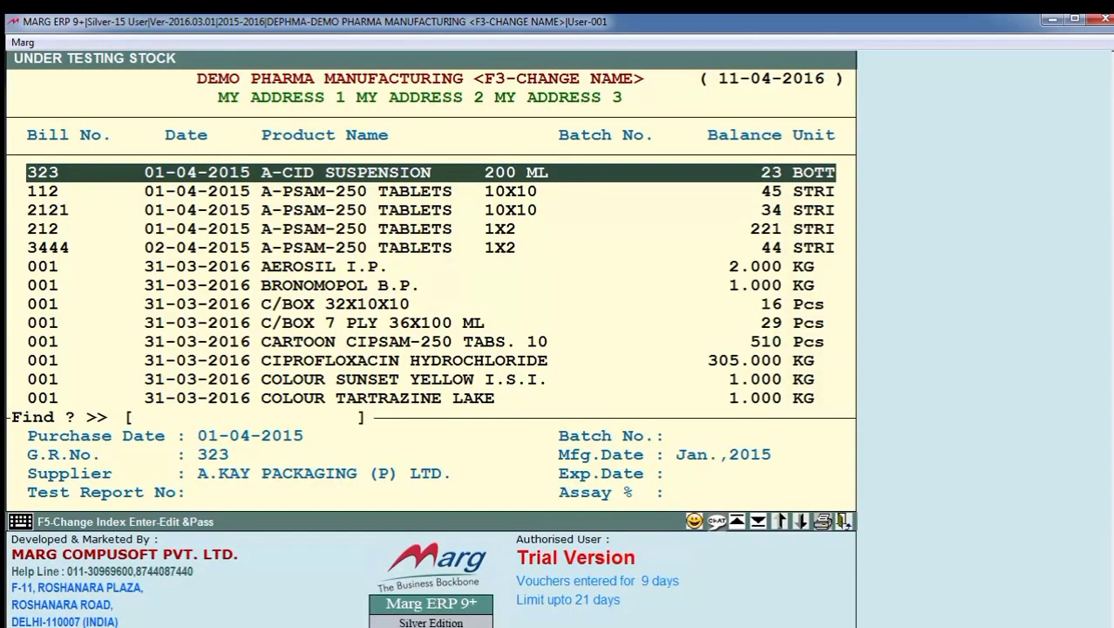
key("Down")
key("Down")
key("Down")
key("Down")
key("Down")
key("Down")
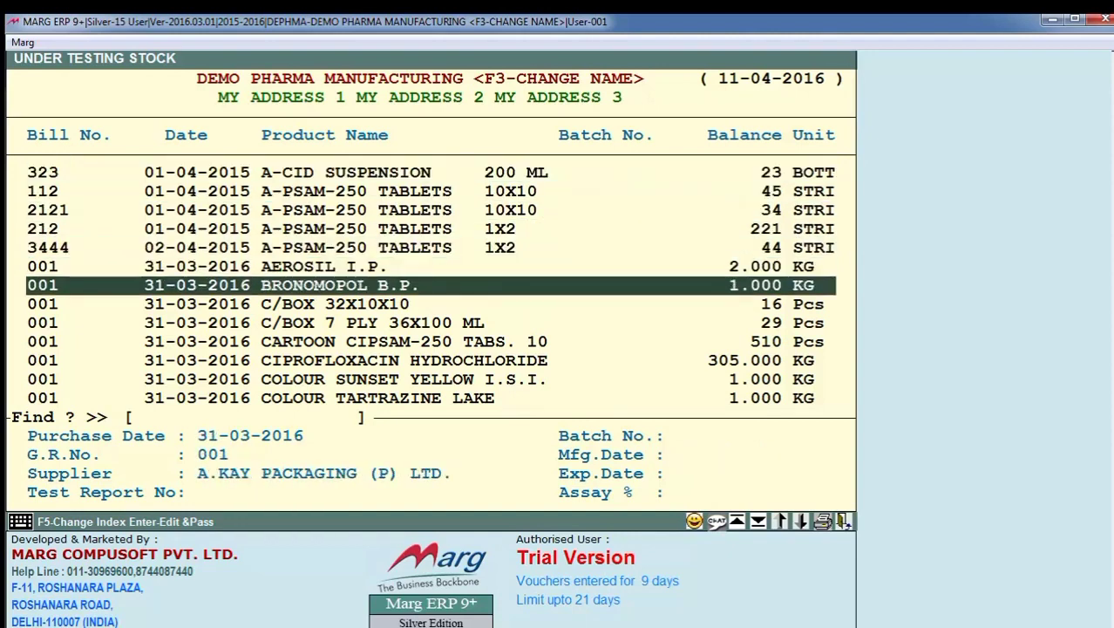
key("Up")
key("Up")
key("Up")
key("Up")
key("Up")
key("Up")
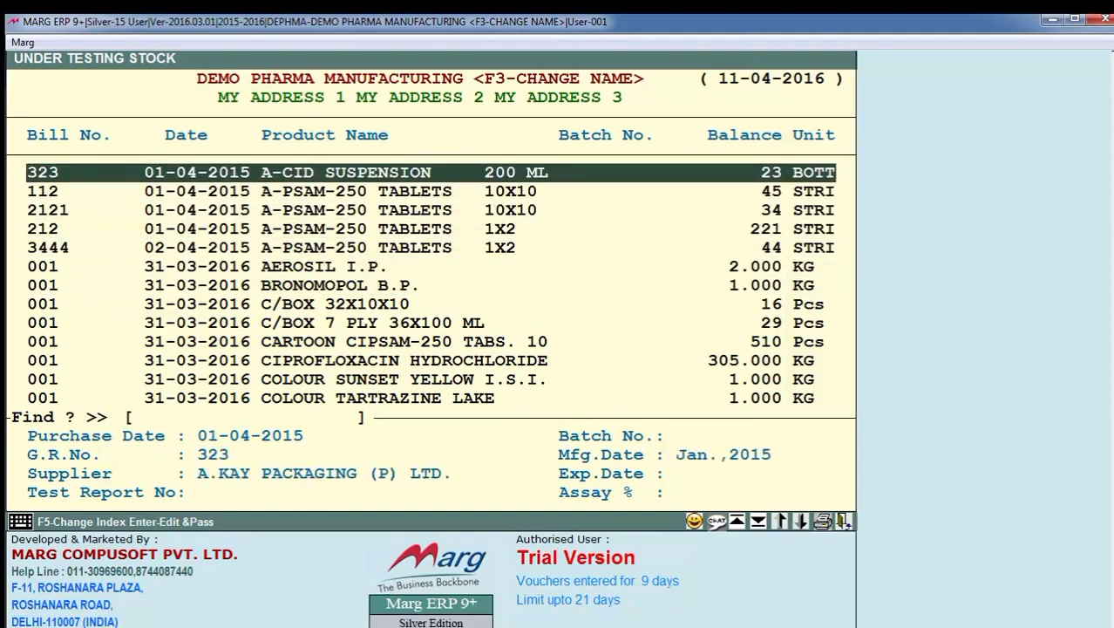
- Set the sample quantity of A-CID SUSPENSION 200 ML from bill 323 to 2 BOTT, leaving the rejected quantity at 0
key("Return")
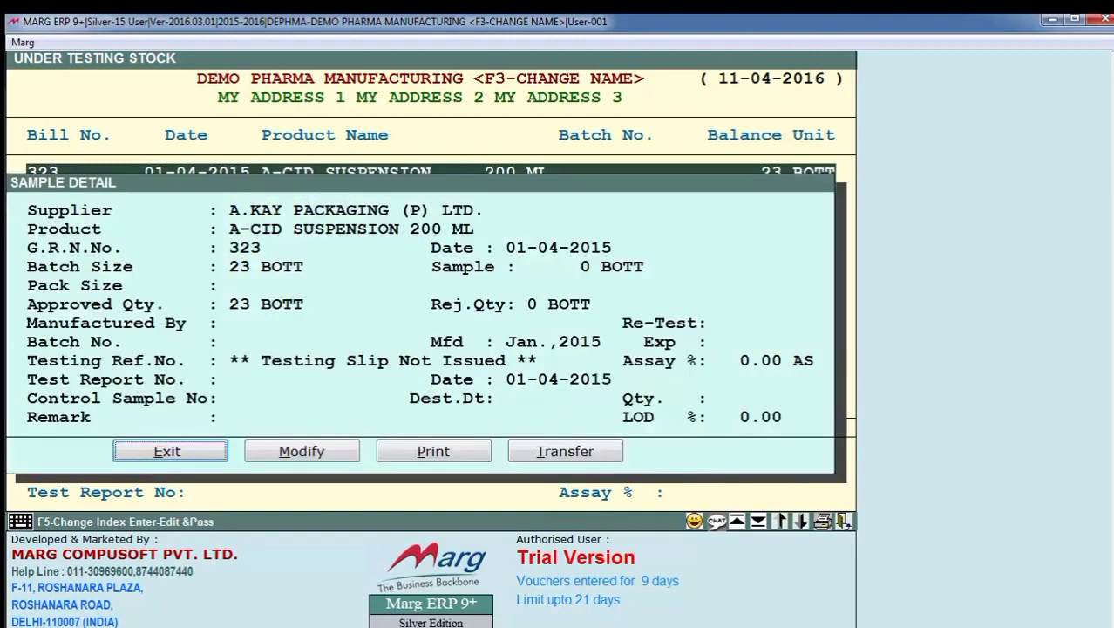
key("Right")
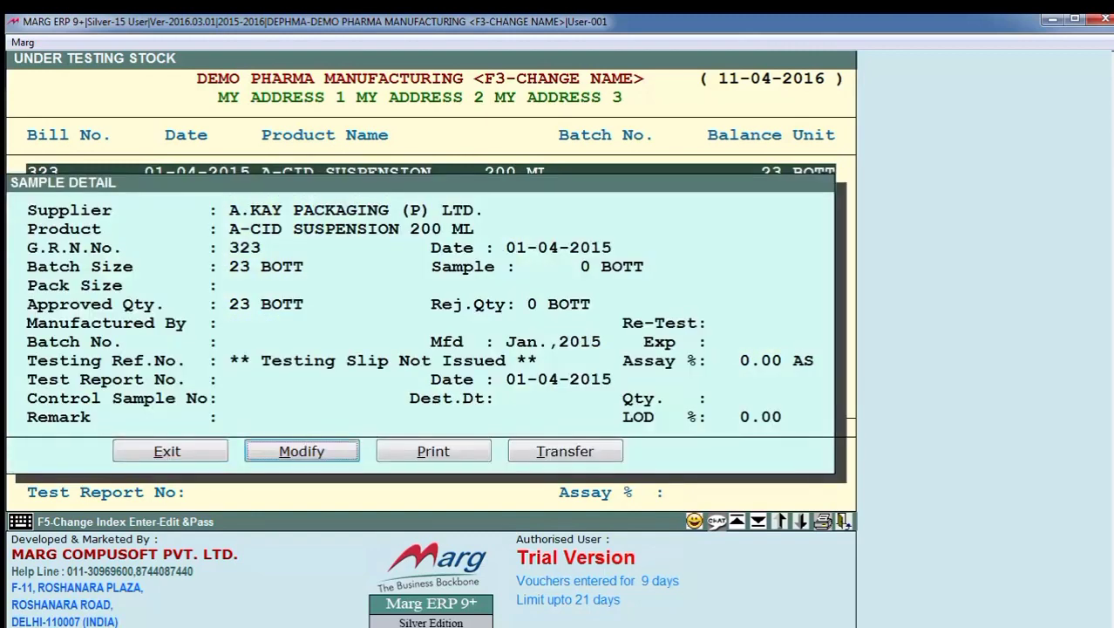
key("Return")
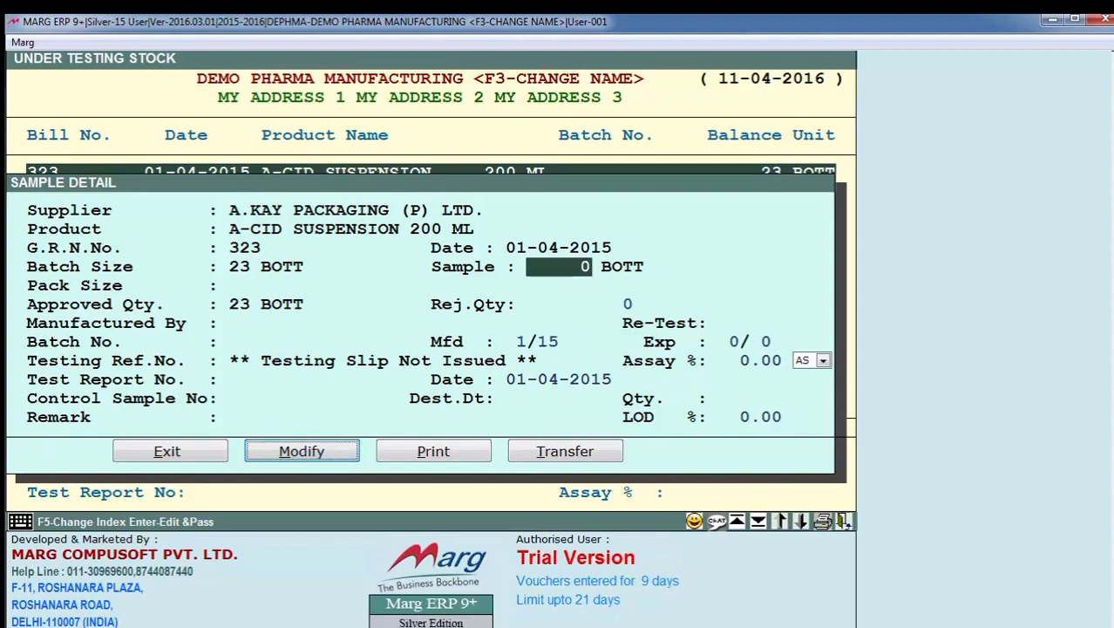
type("2")
key("Return")
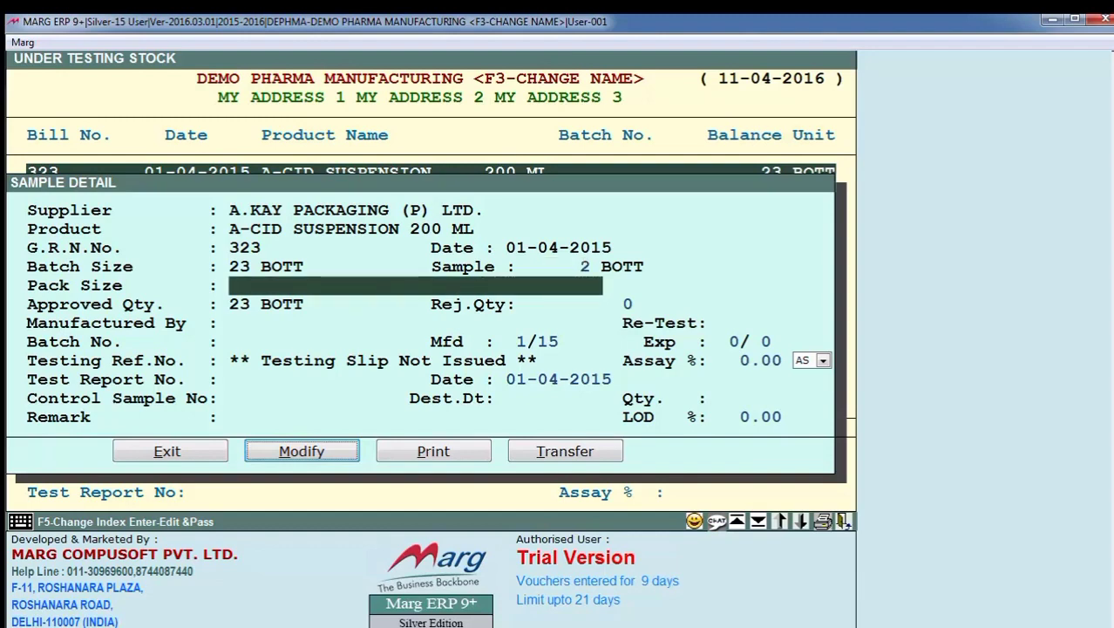
key("Return")
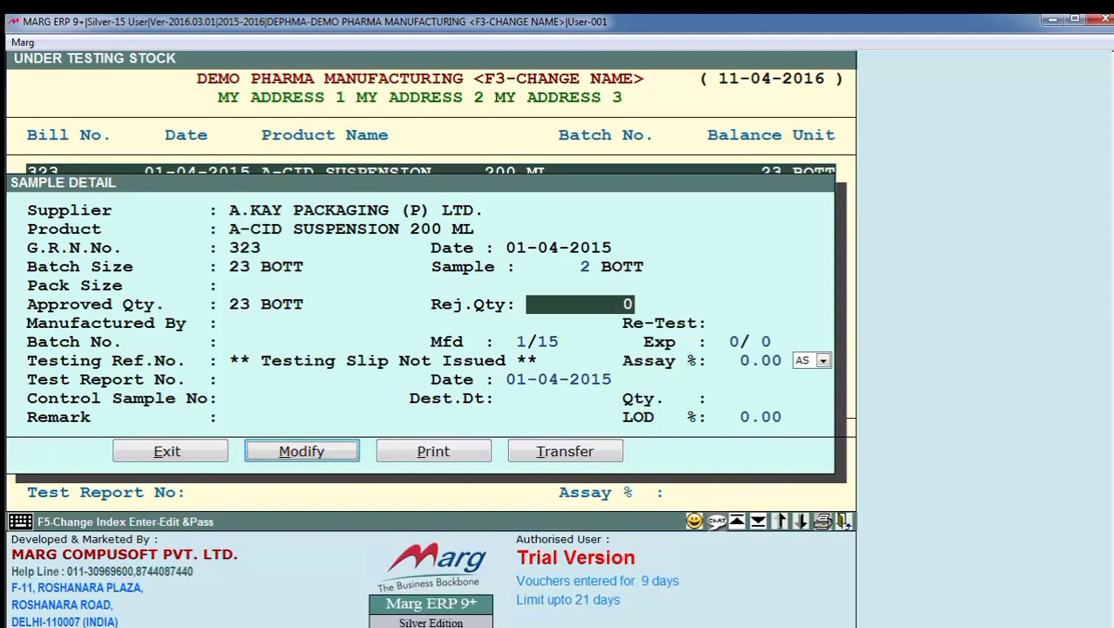
key("Return")
key("Return")
key("Return")
key("Return")
key("Return")
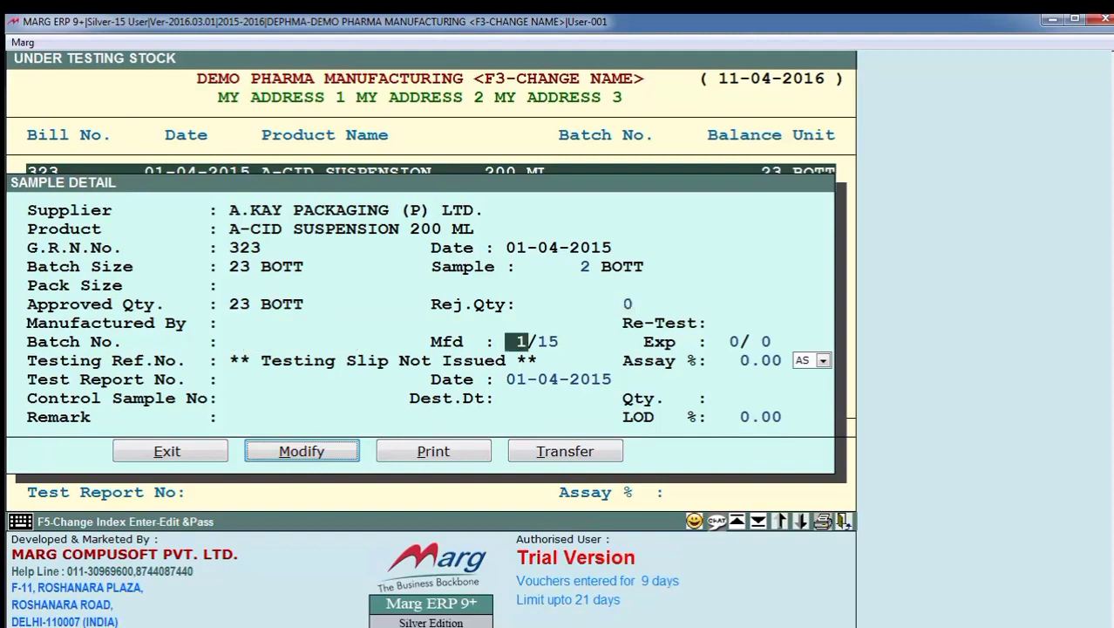
key("Right")
key("Right")
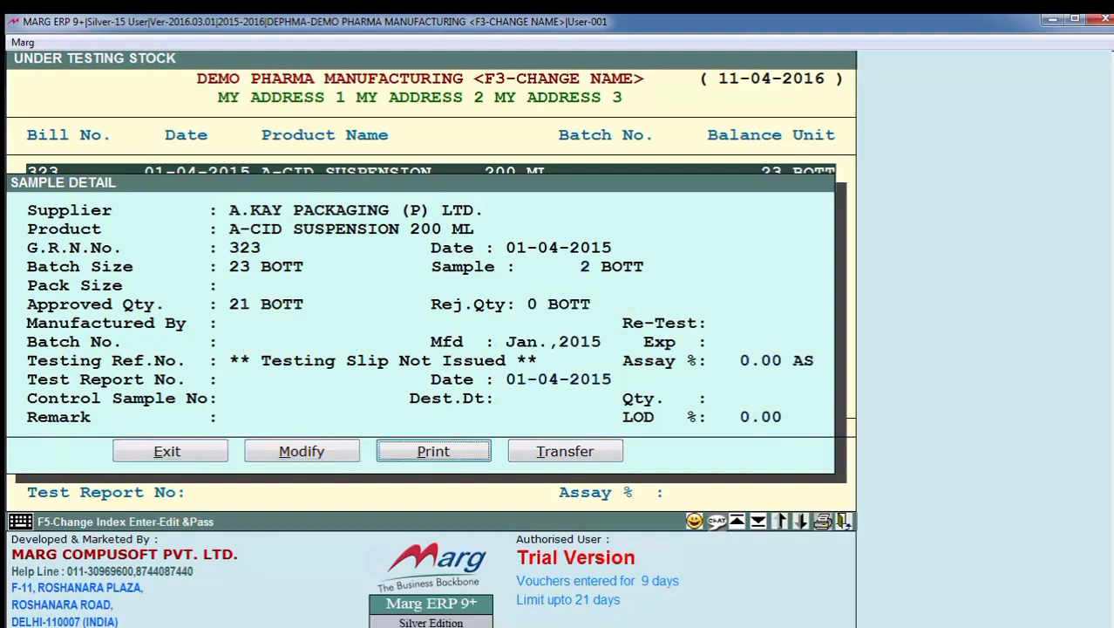
- Issue a Q.C. testing requisition slip to QUALITY CONTROL DEPARTMENT for the 2 BOTT sample, complete as per IP/BP/USP, and view it
key("Return")
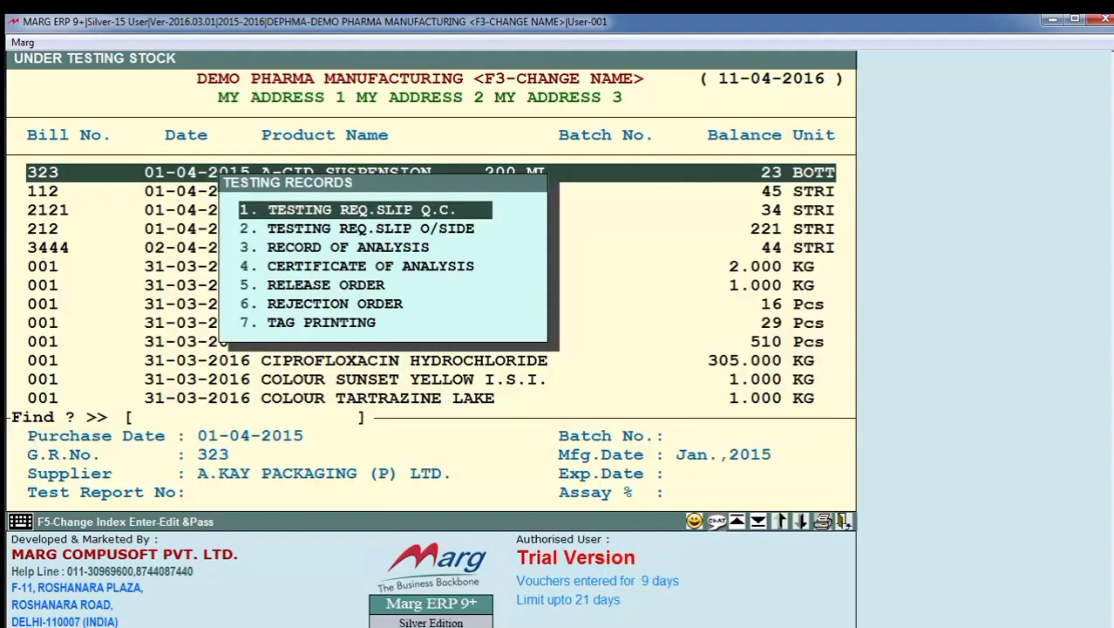
key("Return")
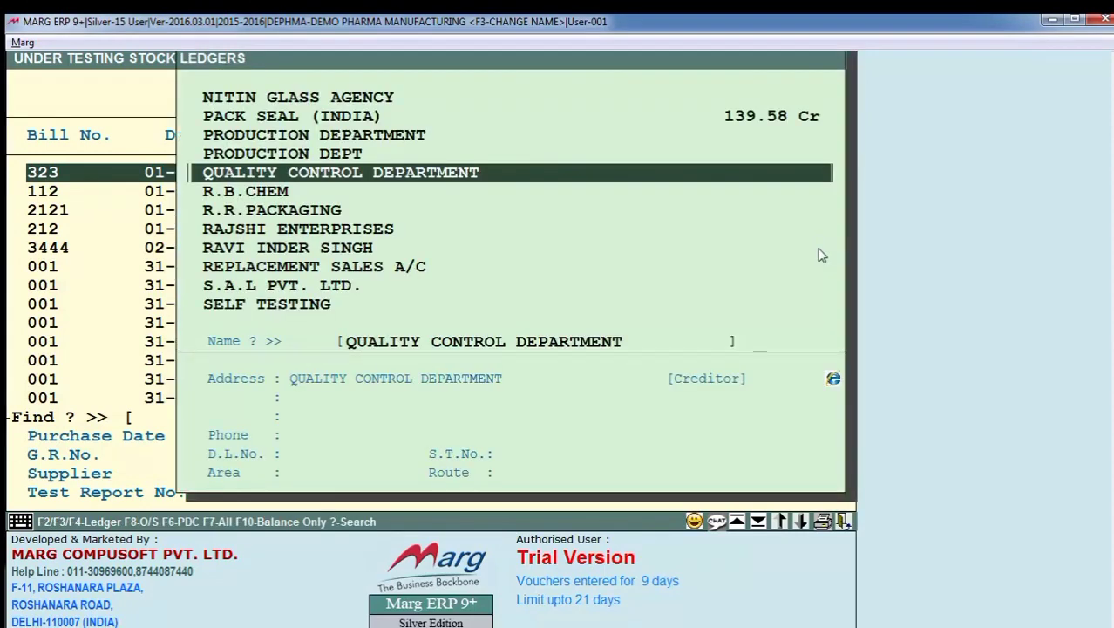
key("Return")
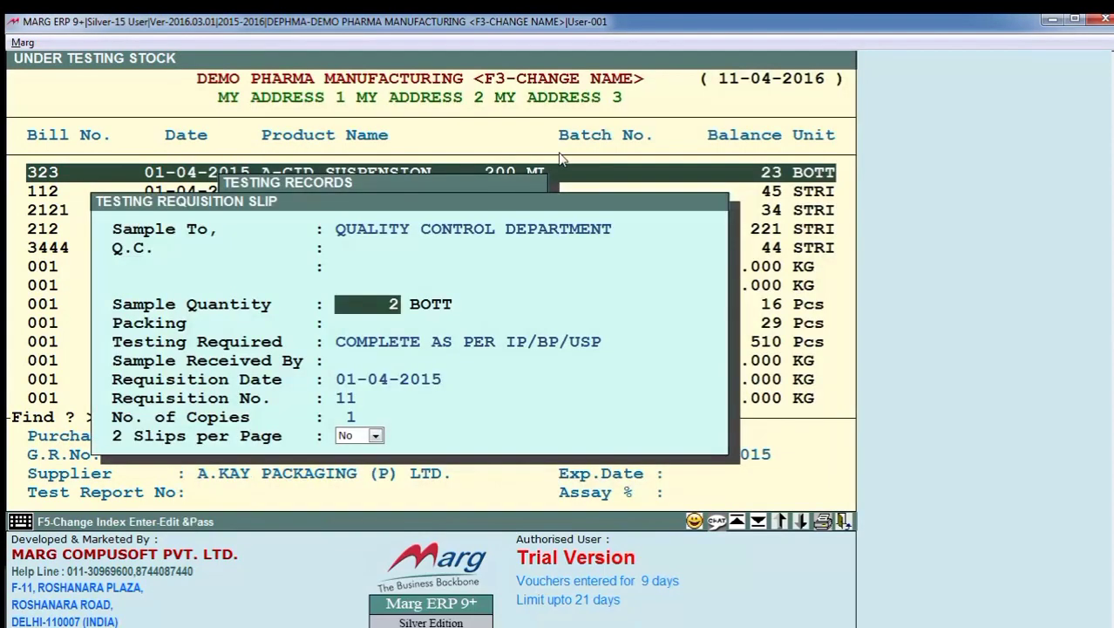
key("Return")
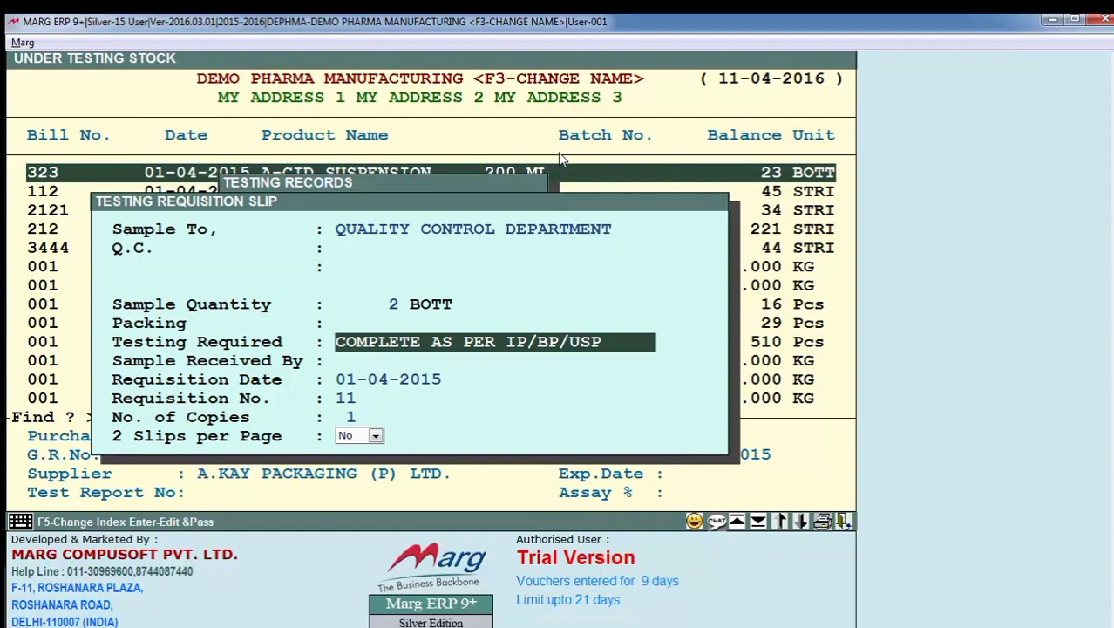
key("Return")
key("Return")
key("Return")
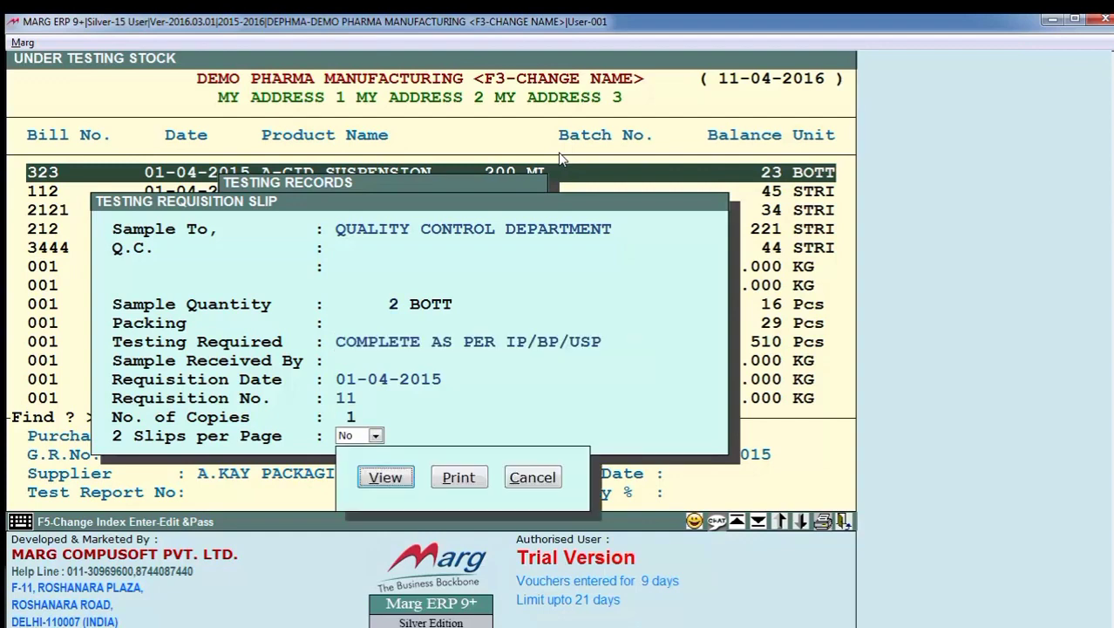
key("Return")
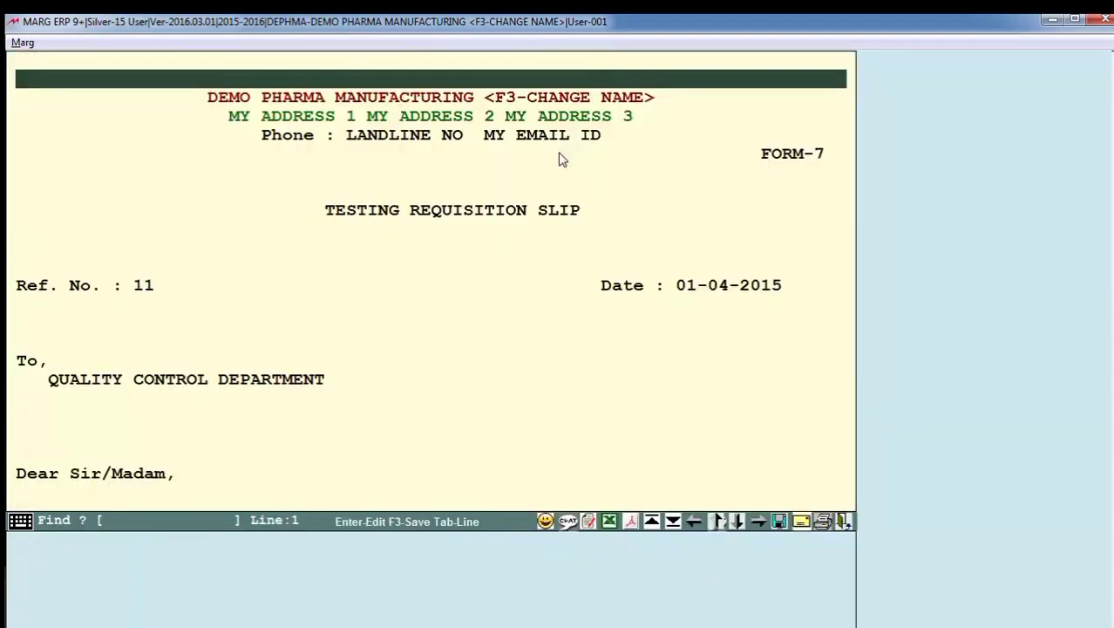
- Preview the testing requisition slip as a printable page, read it through to the signature, and leave the report
left_click(750, 342)
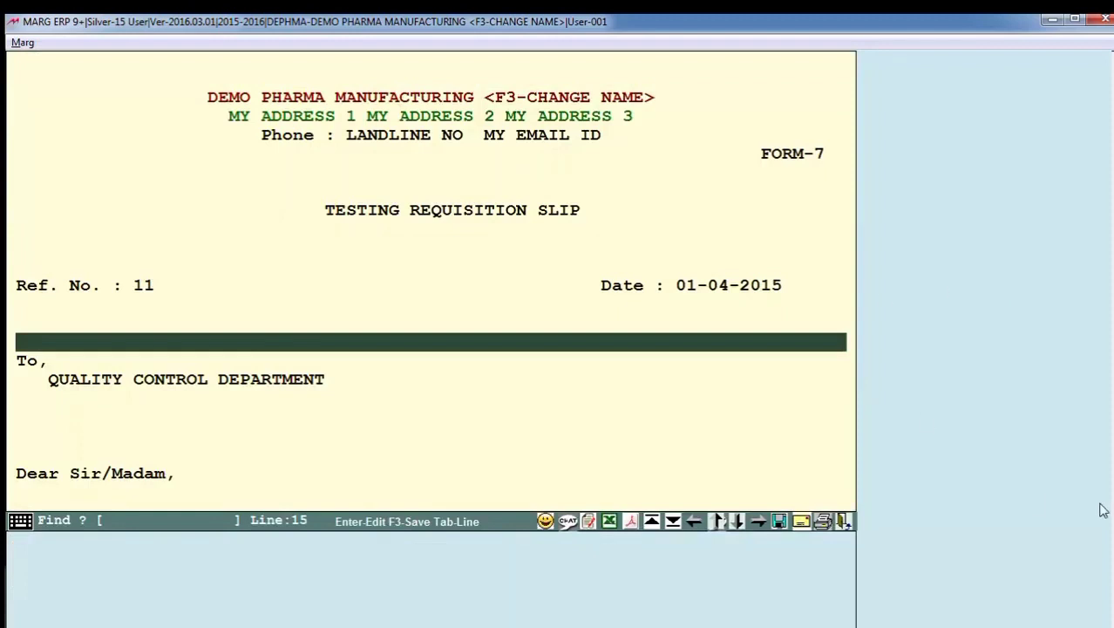
left_click(631, 523)
left_click(261, 273)
scroll(381, 391, "down", 2)
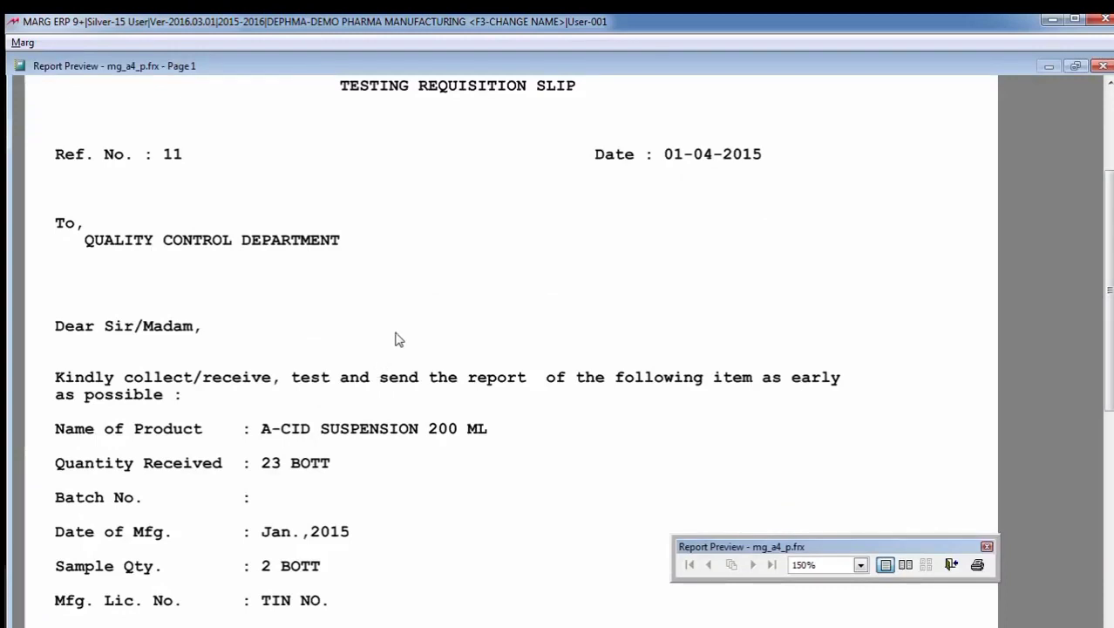
scroll(399, 338, "down", 6)
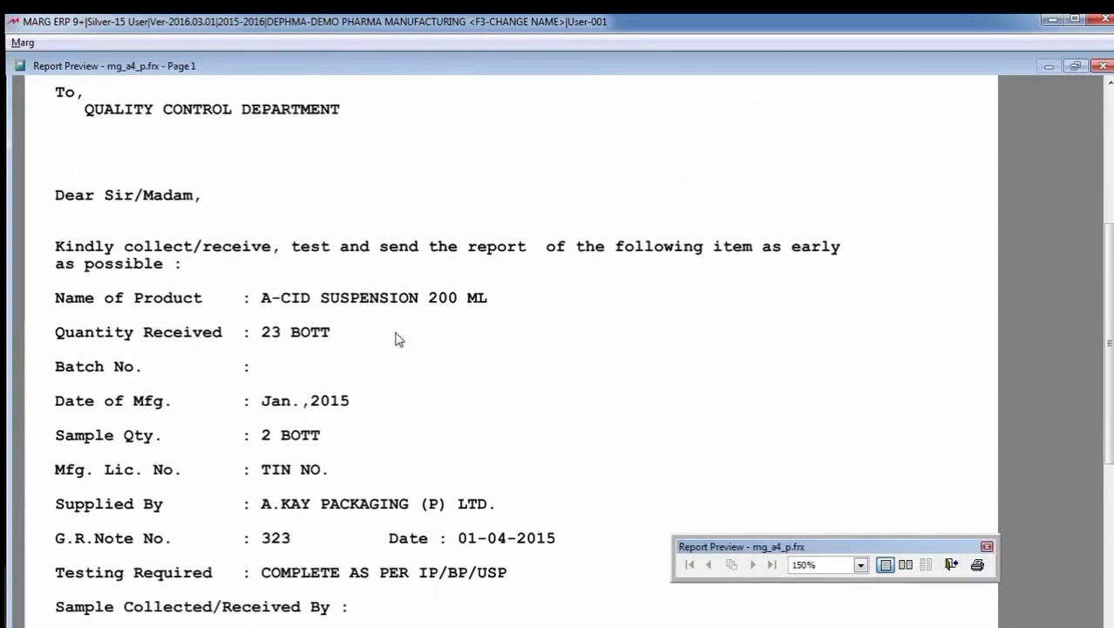
scroll(399, 338, "down", 4)
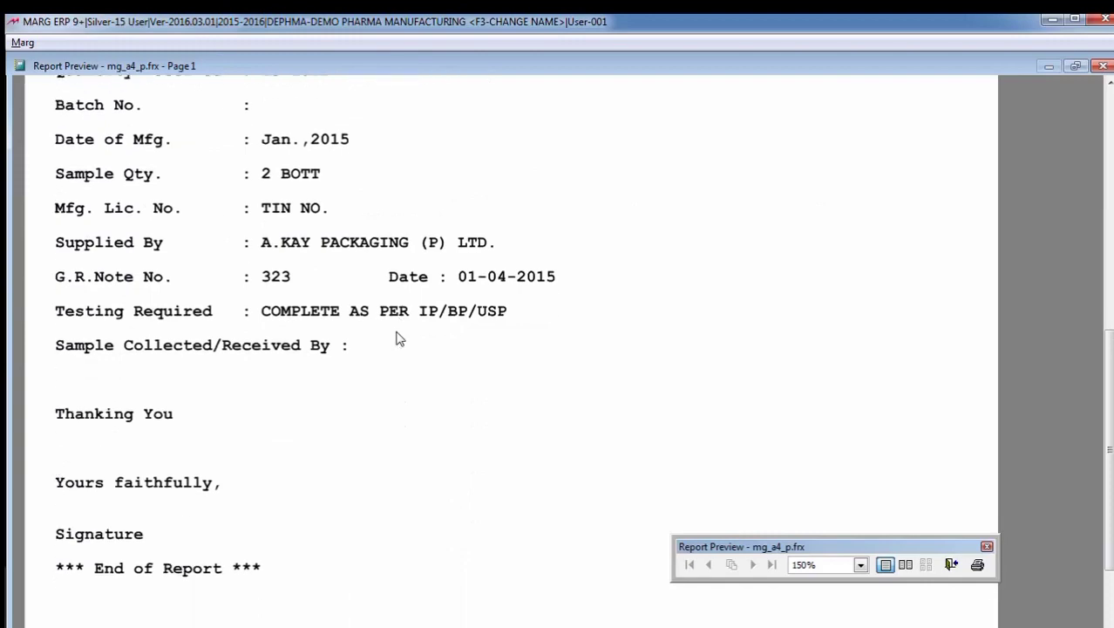
key("Escape")
key("Escape")
key("Escape")
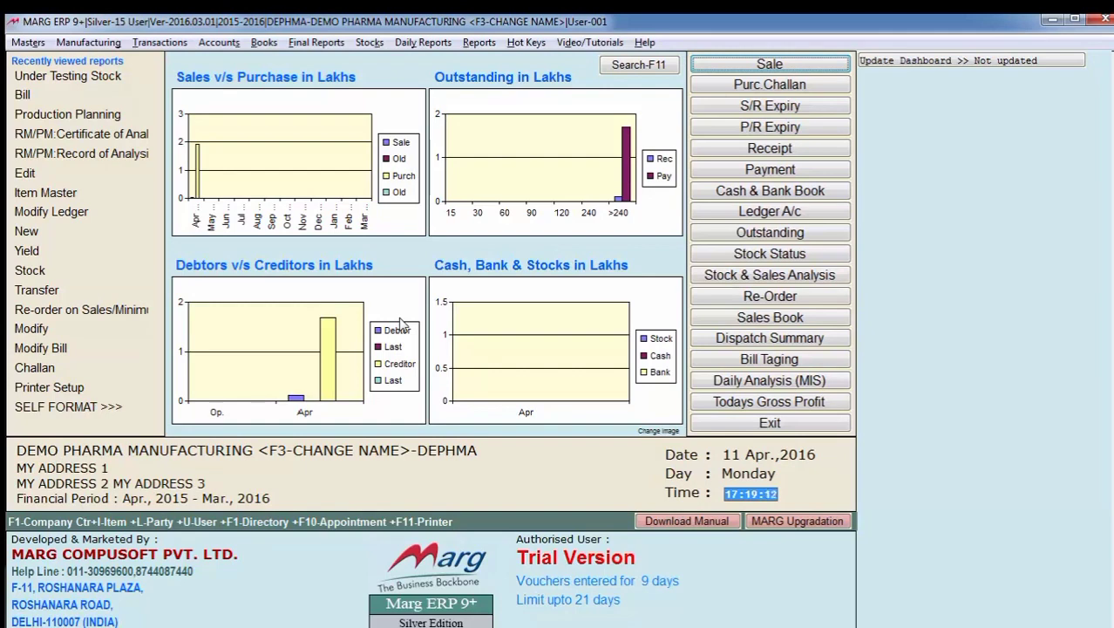
- Reopen the sample detail of A-CID SUSPENSION 200 ML from the Under Testing Stock list
key("alt+m")
key("Down")
key("Down")
key("Down")
key("Down")
key("Down")
key("Down")
key("Down")
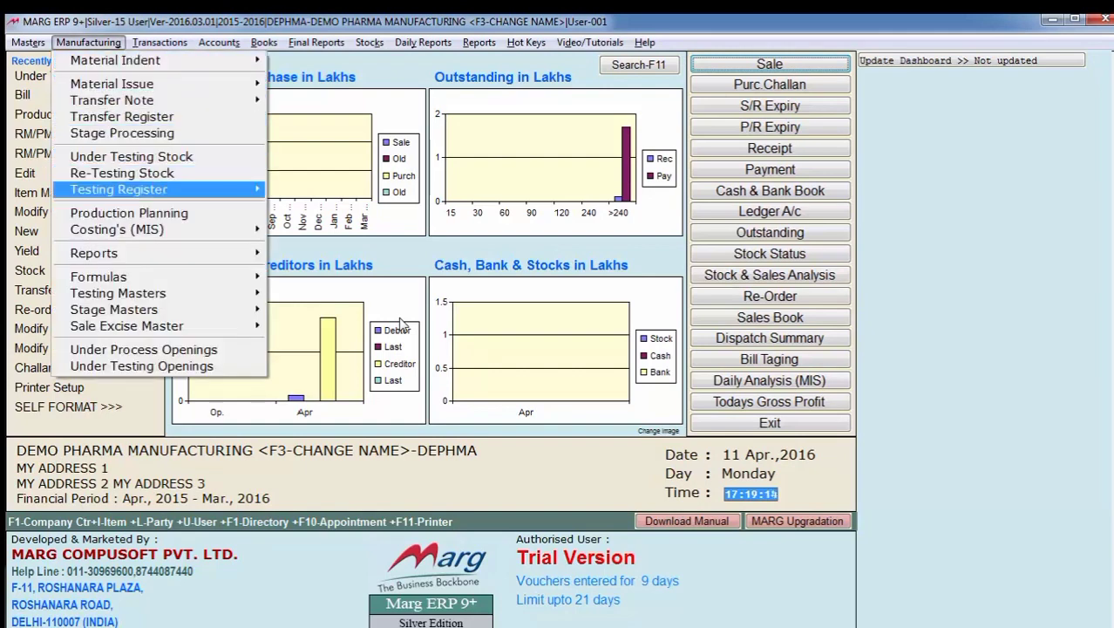
key("Up")
key("Up")
key("Return")
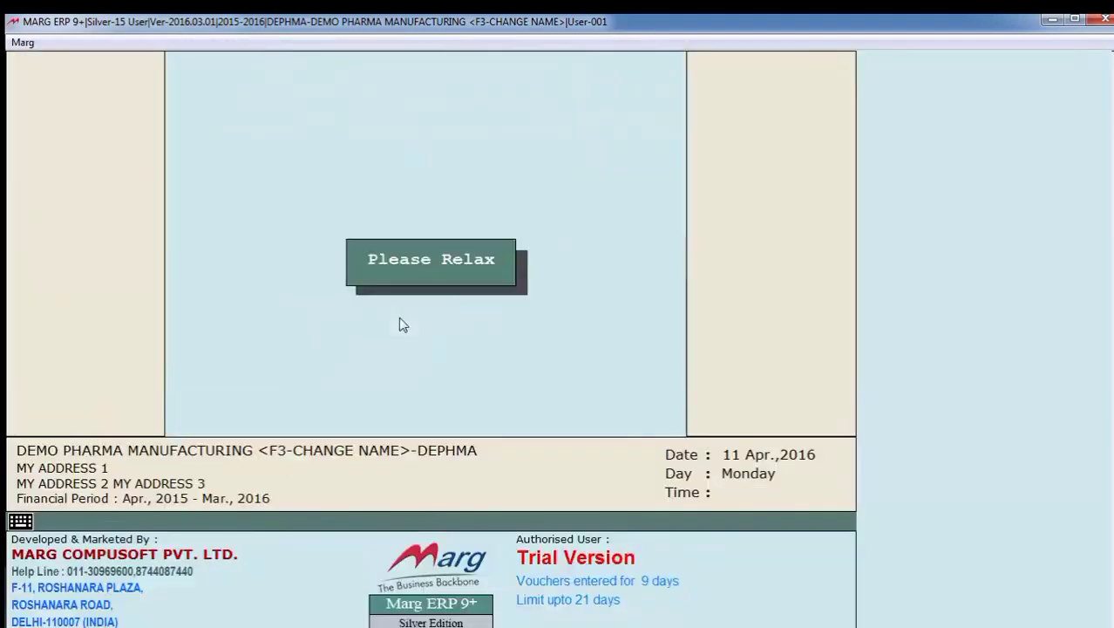
key("Return")
key("Return")
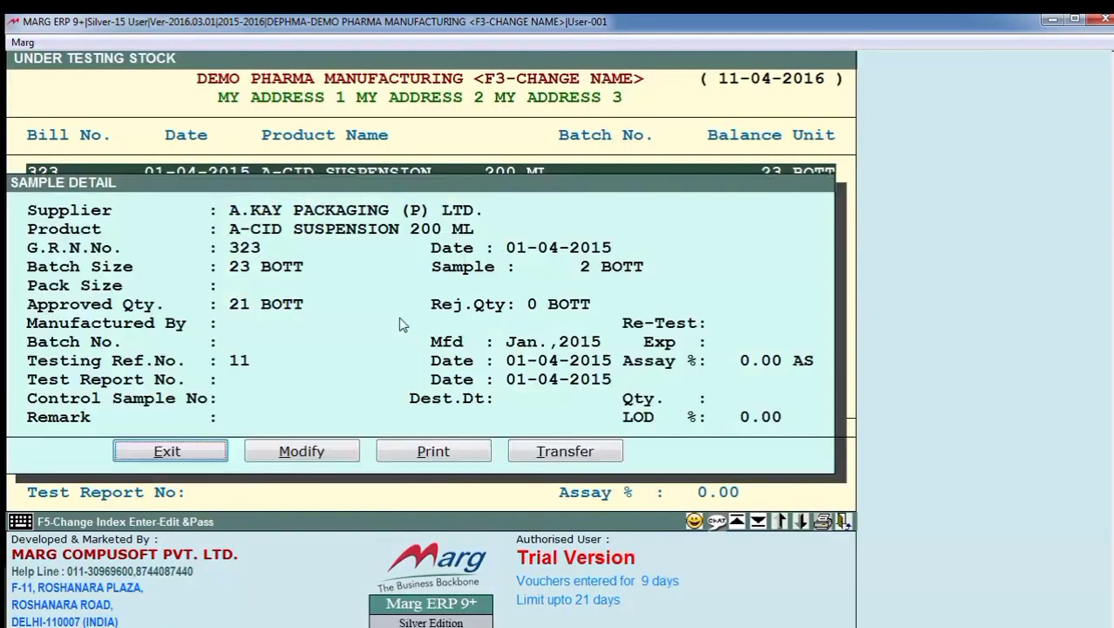
- Enter test report number 1212 in the A-CID SUSPENSION 200 ML sample detail, keeping the preceding values
key("Right")
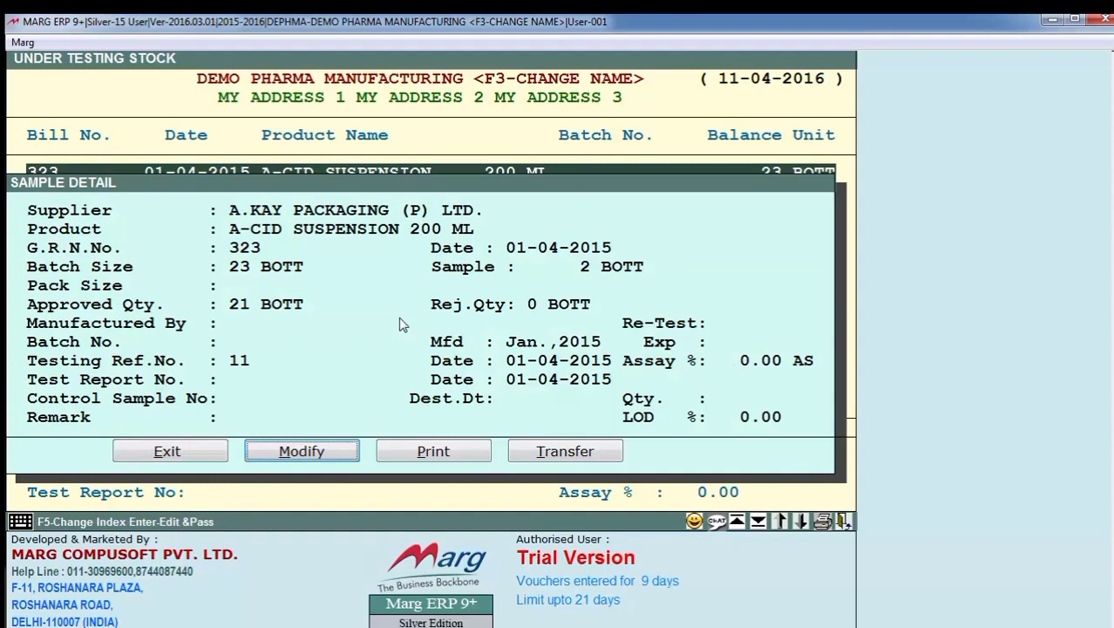
key("Return")
key("Return")
key("Return")
key("Return")
key("Return")
key("Return")
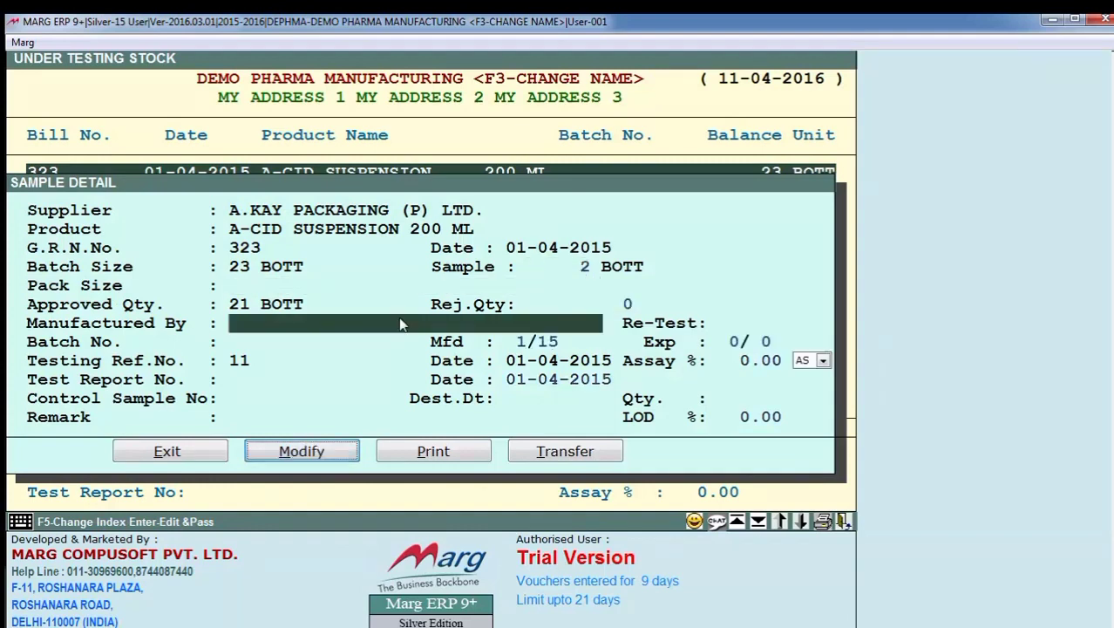
key("Return")
key("Return")
key("Return")
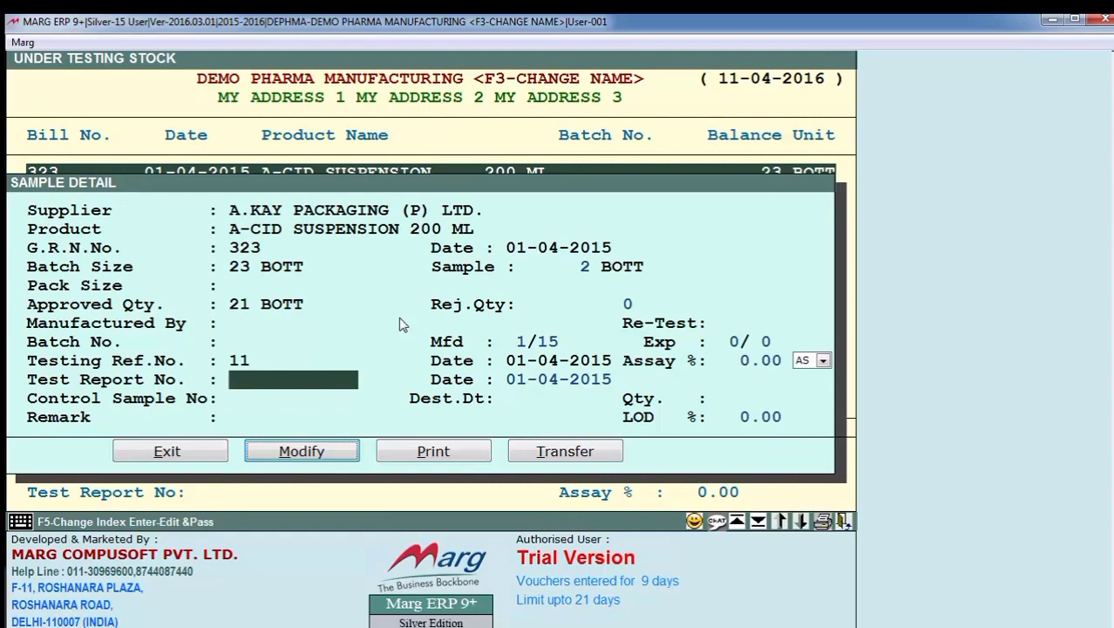
type("1212")
key("Return")
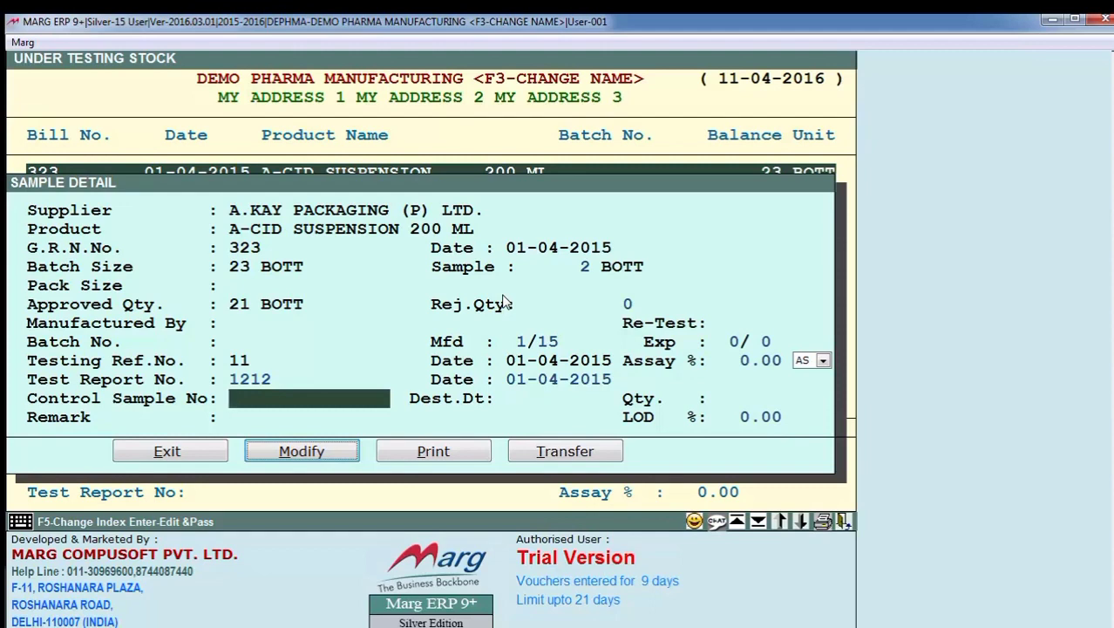
- Enter control sample number 12 in the sample detail and complete it with the remark left blank
type("12")
key("Return")
key("Return")
key("Return")
key("Return")
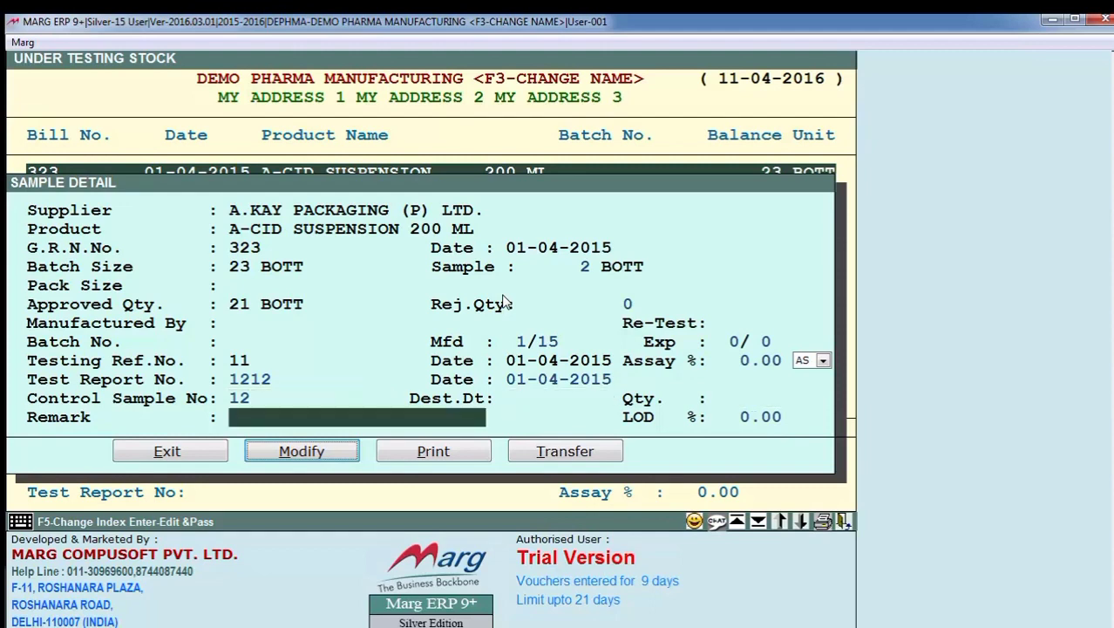
key("Return")
- Open the Record of Analysis for A-CID SUSPENSION 200 ML from the sample's testing records
key("Right")
key("Right")
key("Right")
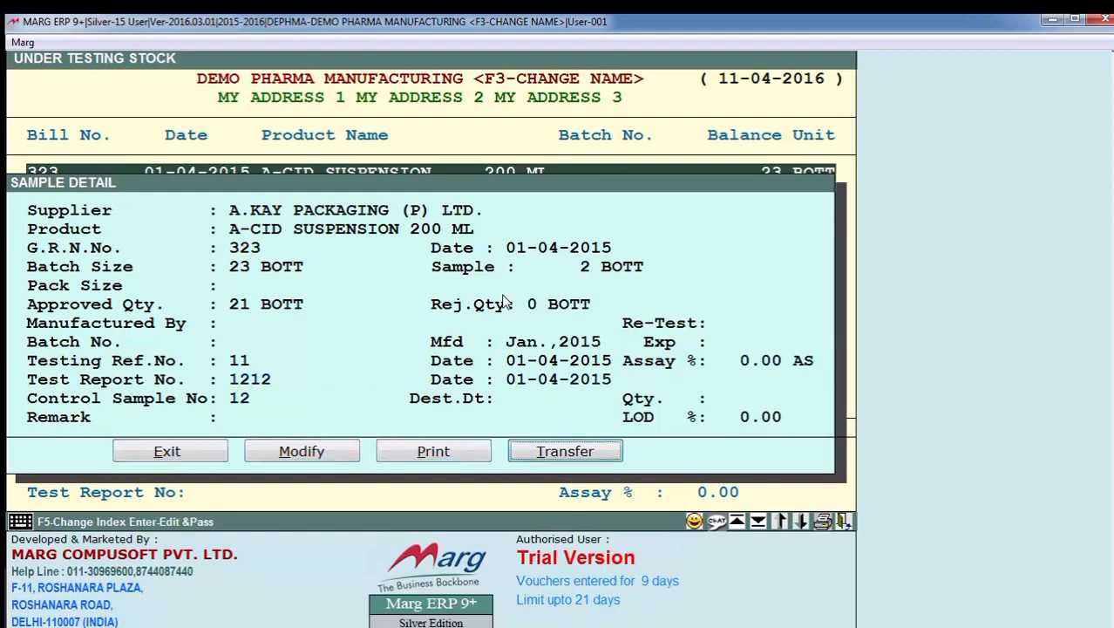
key("Left")
key("Return")
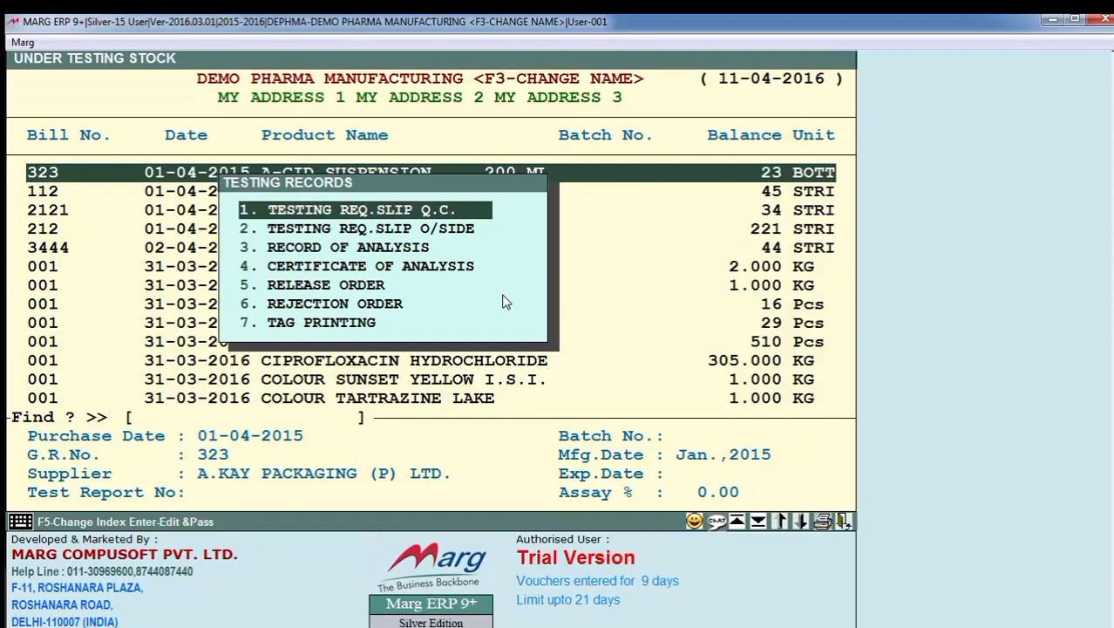
key("Down")
key("Down")
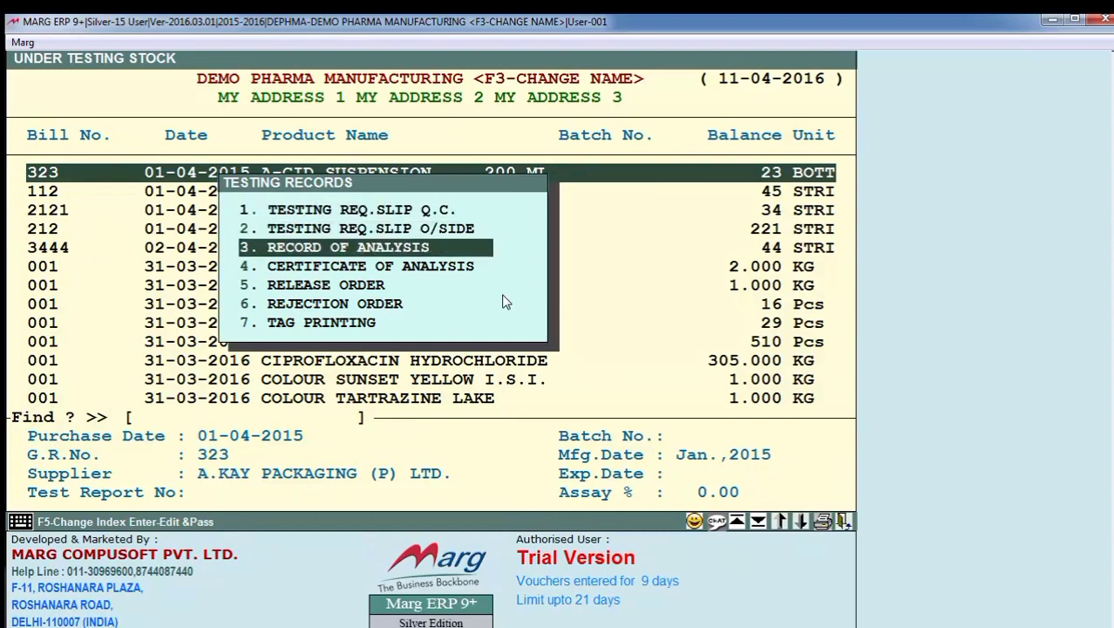
key("Return")
key("Return")
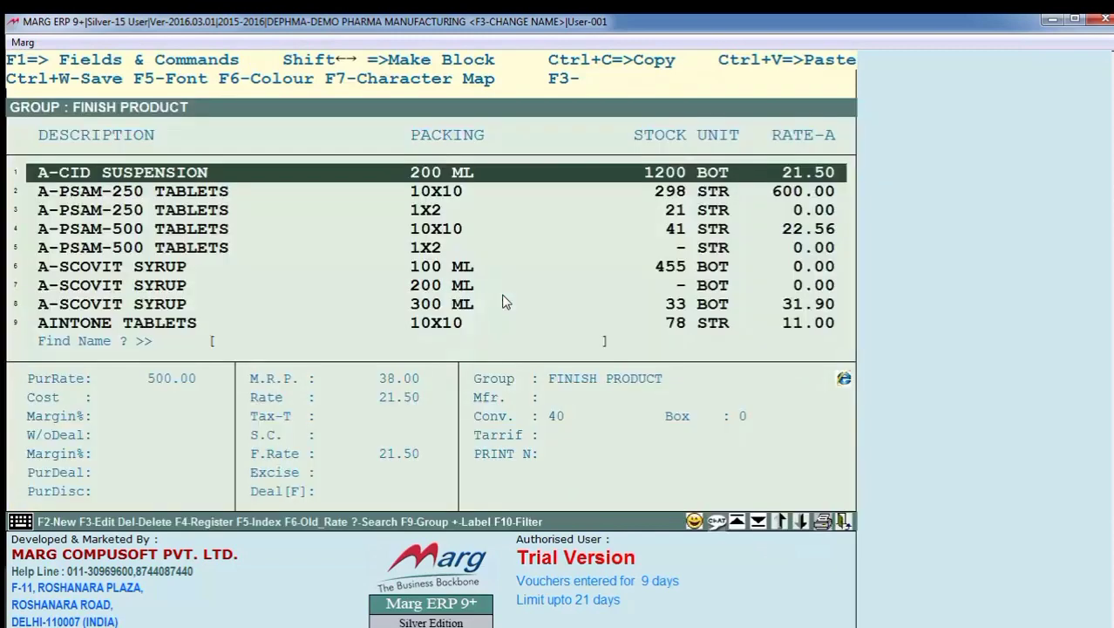
key("Return")
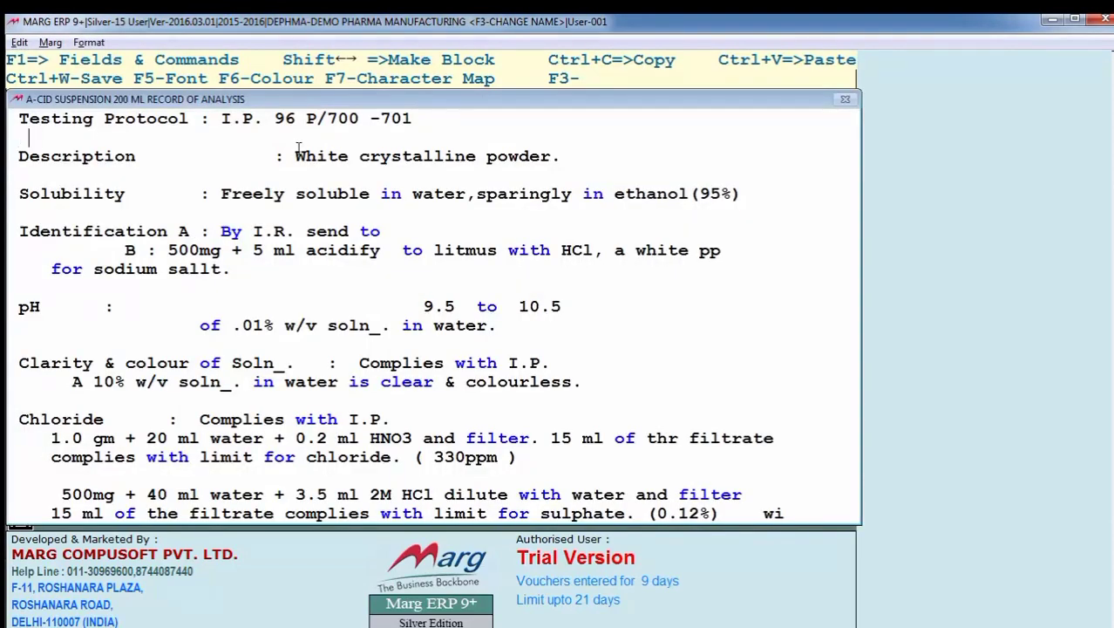
- Look over the testing protocol and description text of the record of analysis, and close the text editor
key("Right")
key("Right")
key("Right")
key("Down")
key("shift+Right")
key("shift+Right")
key("Right")
key("Escape")
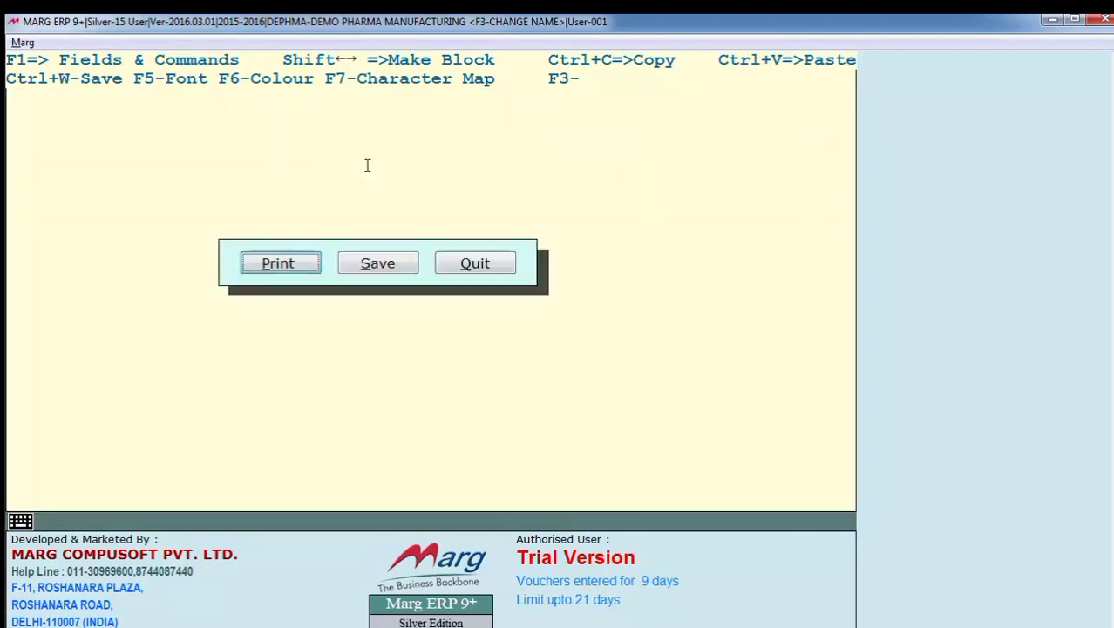
- Generate the record of analysis in General format with 1 copy, read through the report, and leave it
key("Return")
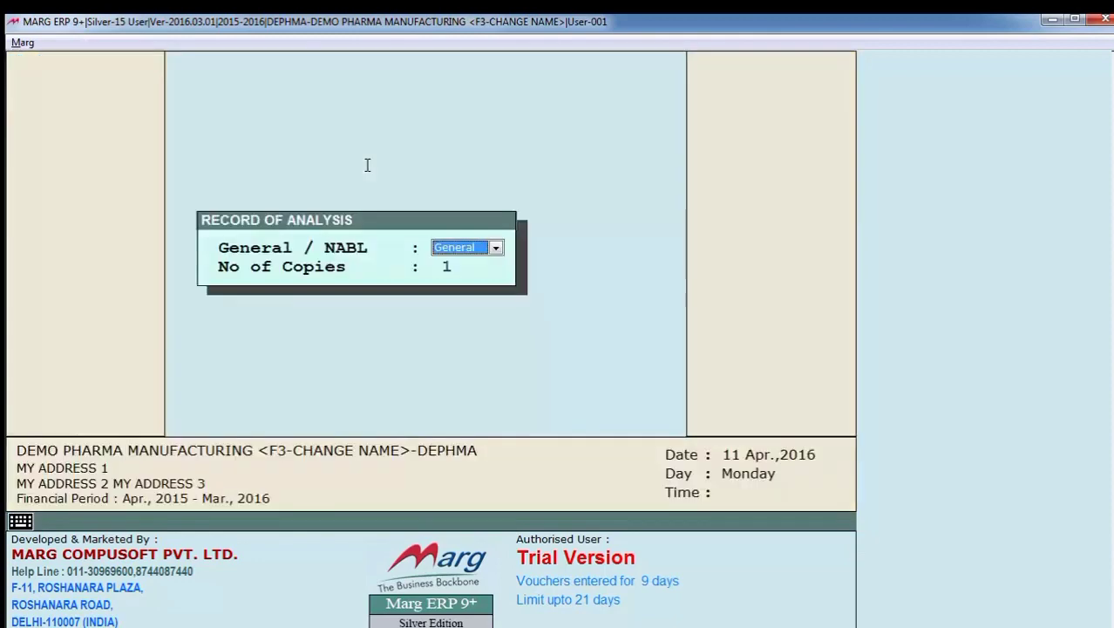
key("Return")
key("Return")
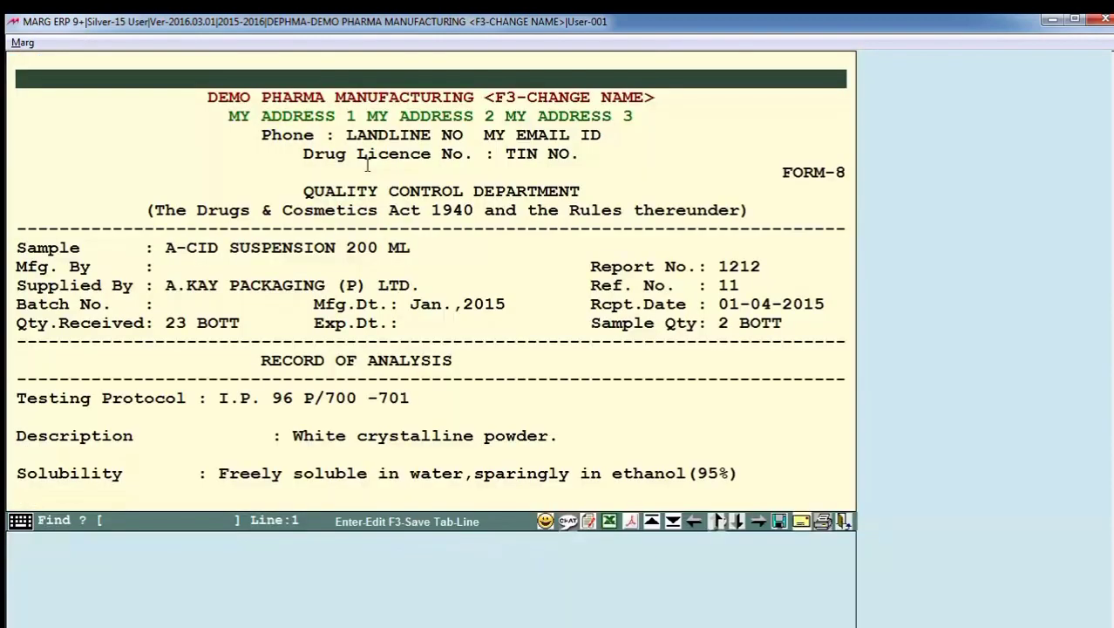
left_click(442, 429)
scroll(442, 429, "down", 4)
scroll(442, 429, "down", 5)
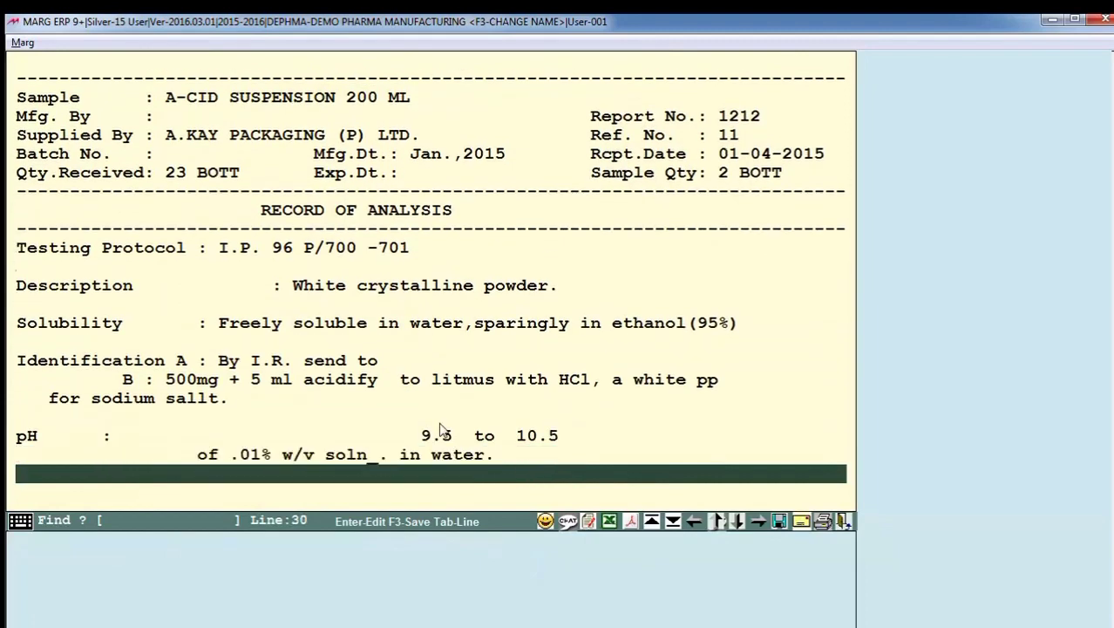
scroll(442, 429, "up", 4)
scroll(442, 429, "up", 2)
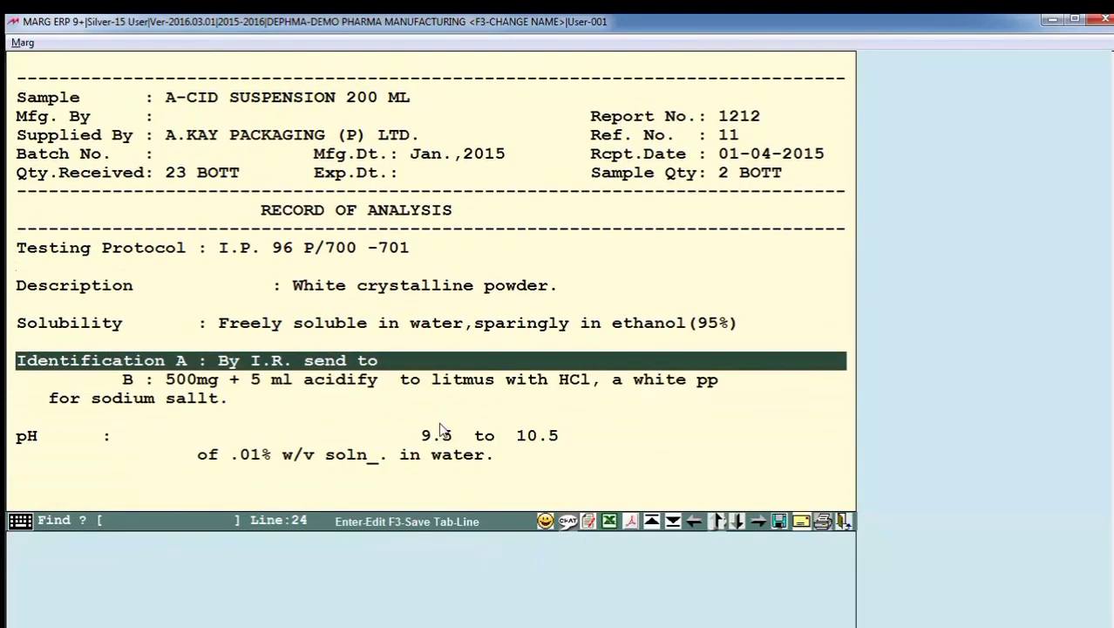
key("Escape")
- Open tag printing for the A-CID SUSPENSION 200 ML sample from its testing records
key("Right")
key("Right")
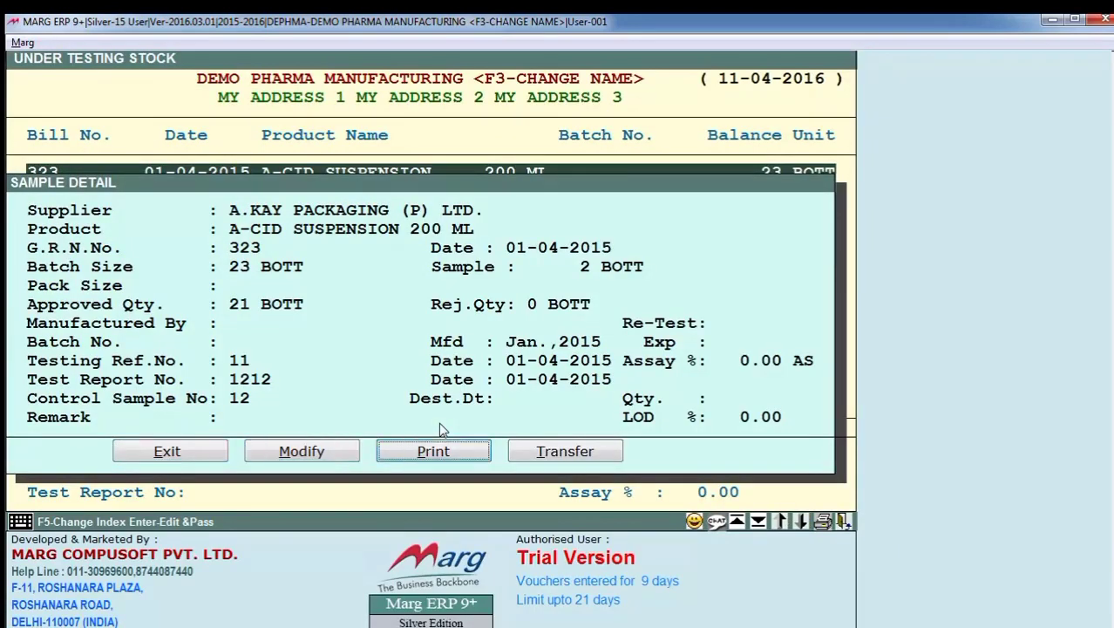
key("Return")
key("Down")
key("Down")
key("Down")
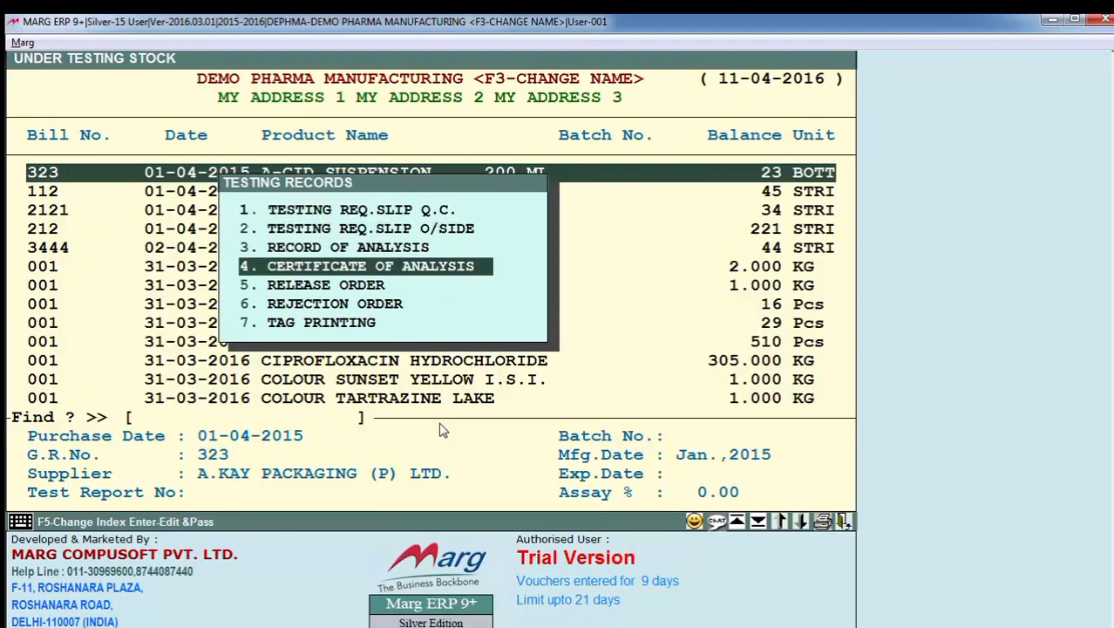
key("Down")
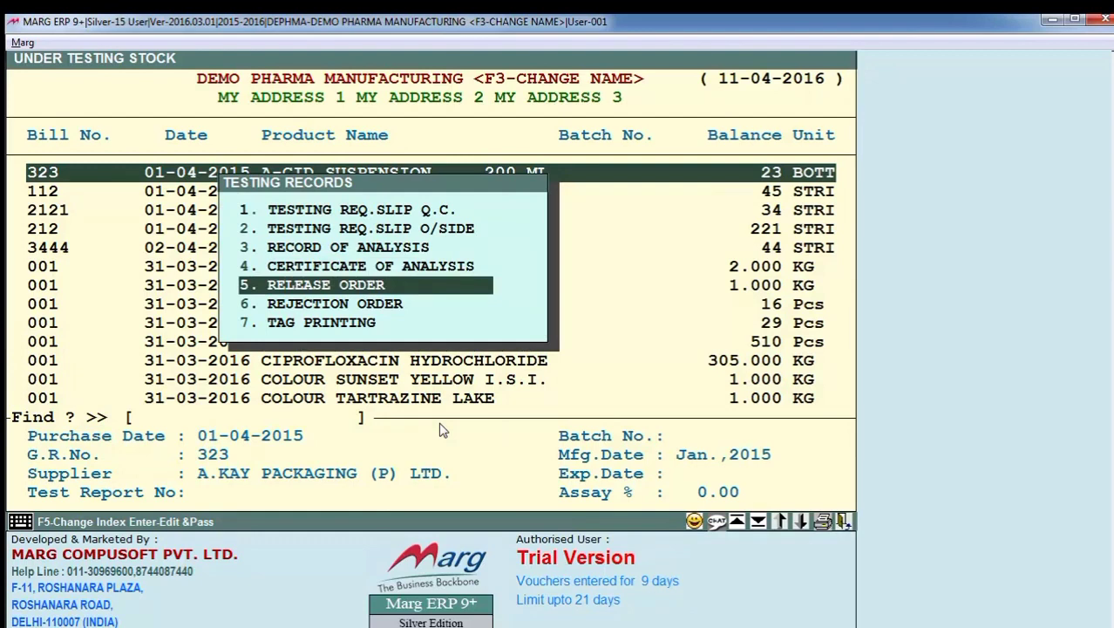
key("Down")
key("Down")
key("Up")
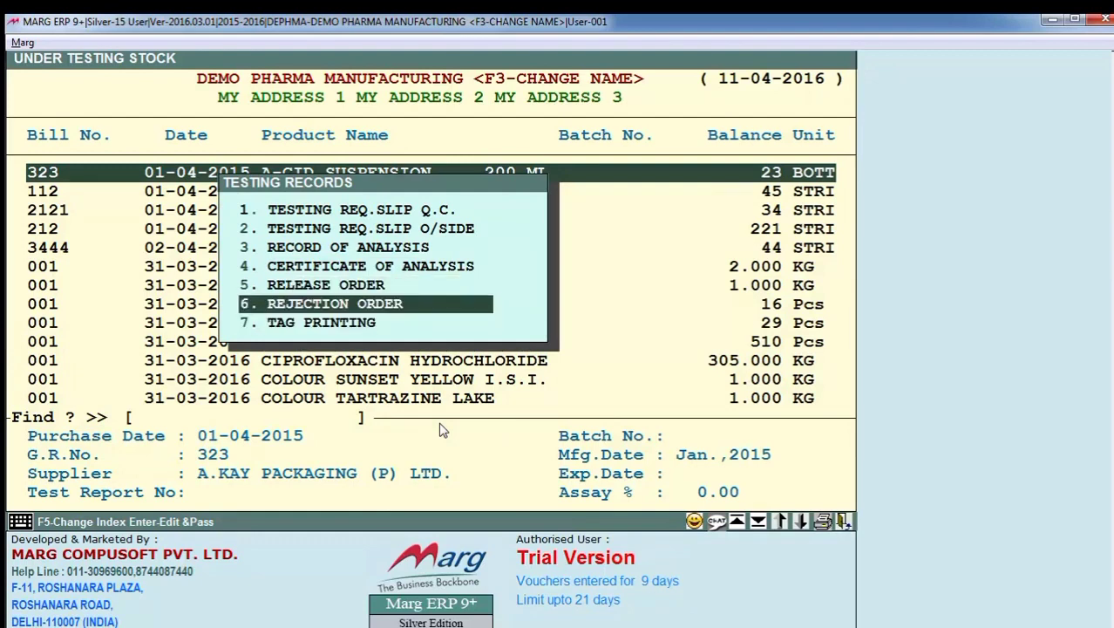
key("Down")
key("Return")
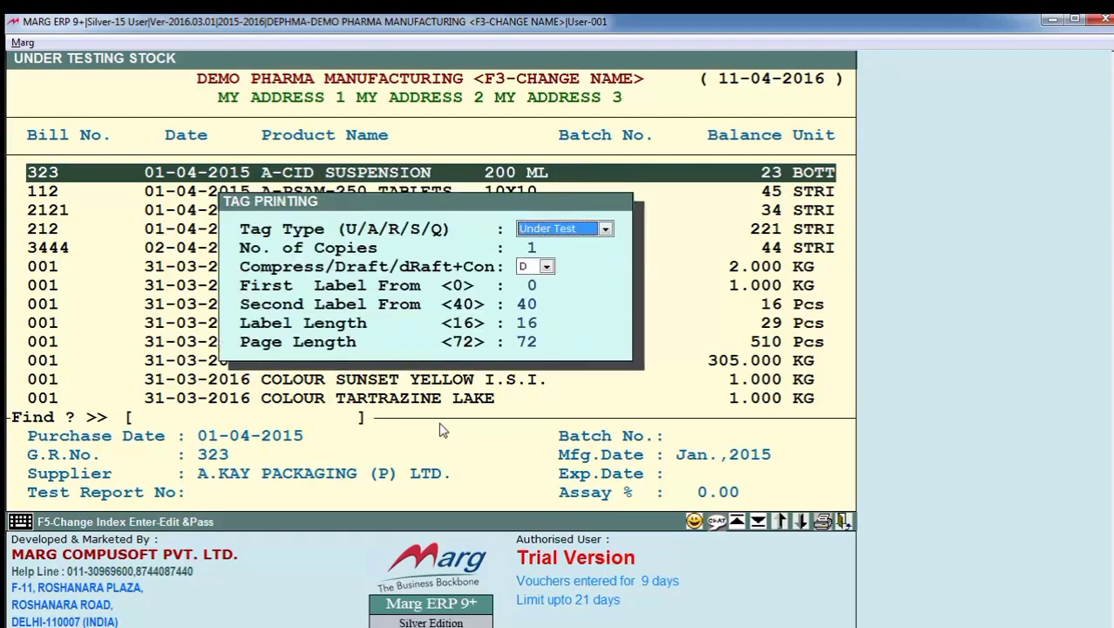
- Generate the Approved material tag for A-CID SUSPENSION 200 ML with 1 copy, preview it, and close the preview
key("alt+Down")
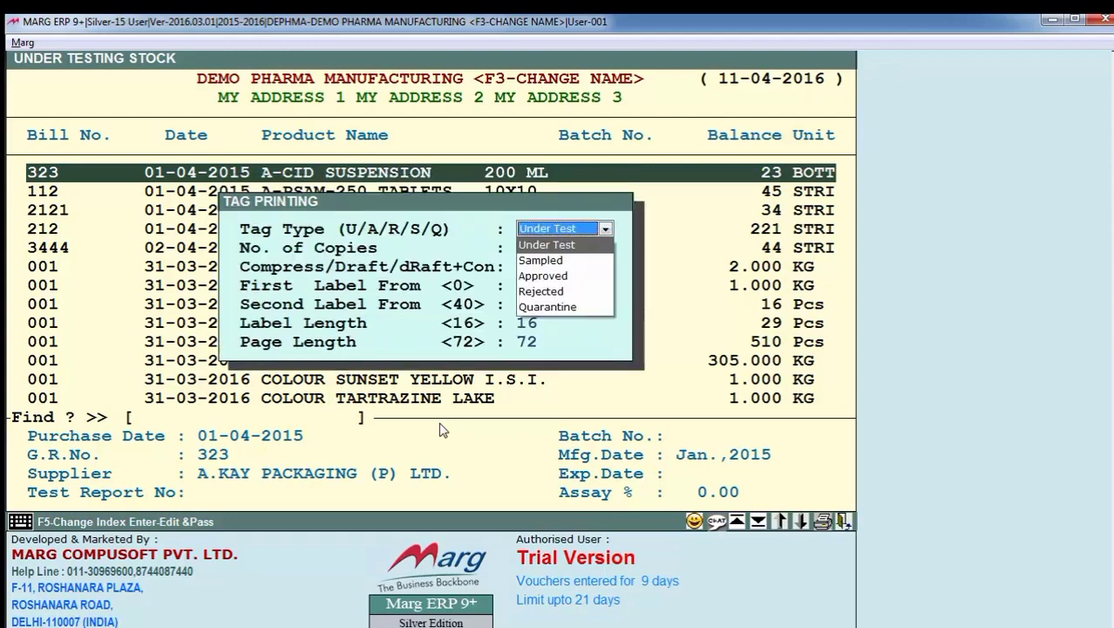
key("Down")
key("Up")
key("Down")
key("Down")
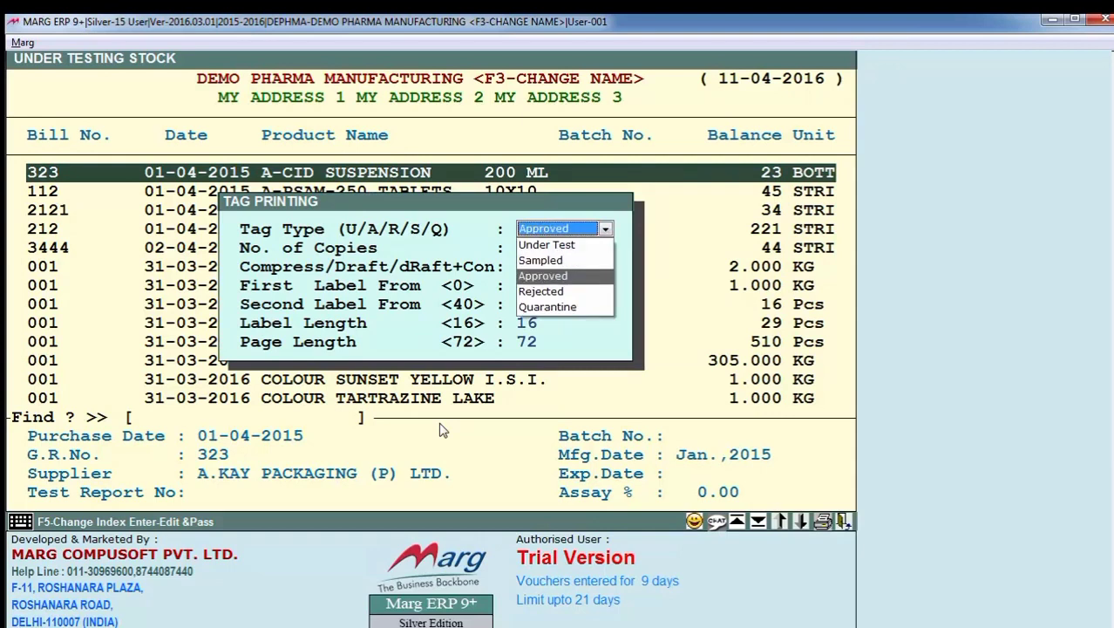
key("Return")
key("Return")
key("Return")
key("Return")
key("Return")
key("Return")
key("Return")
key("Return")
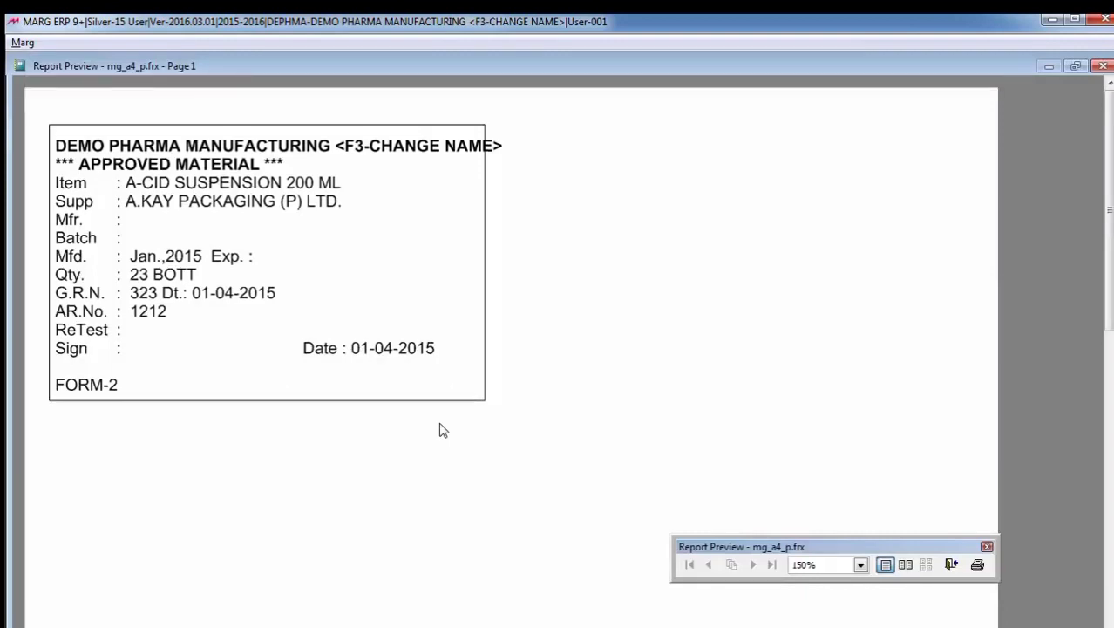
key("Escape")
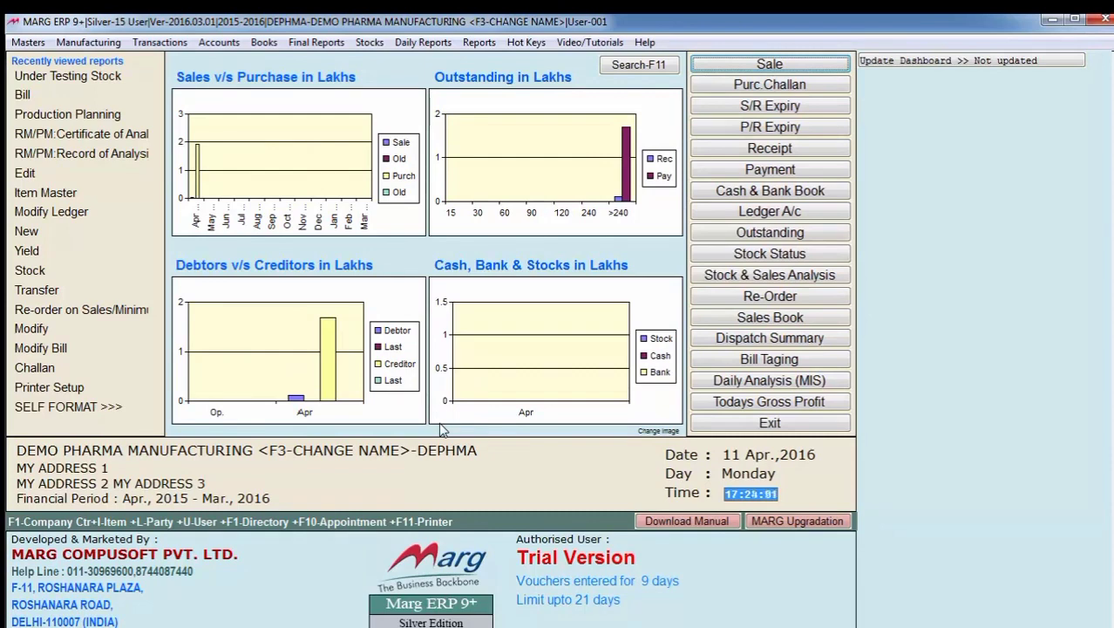
- Reopen the A-CID SUSPENSION 200 ML sample detail from the Under Testing Stock list
key("alt+u")
key("Down")
key("Down")
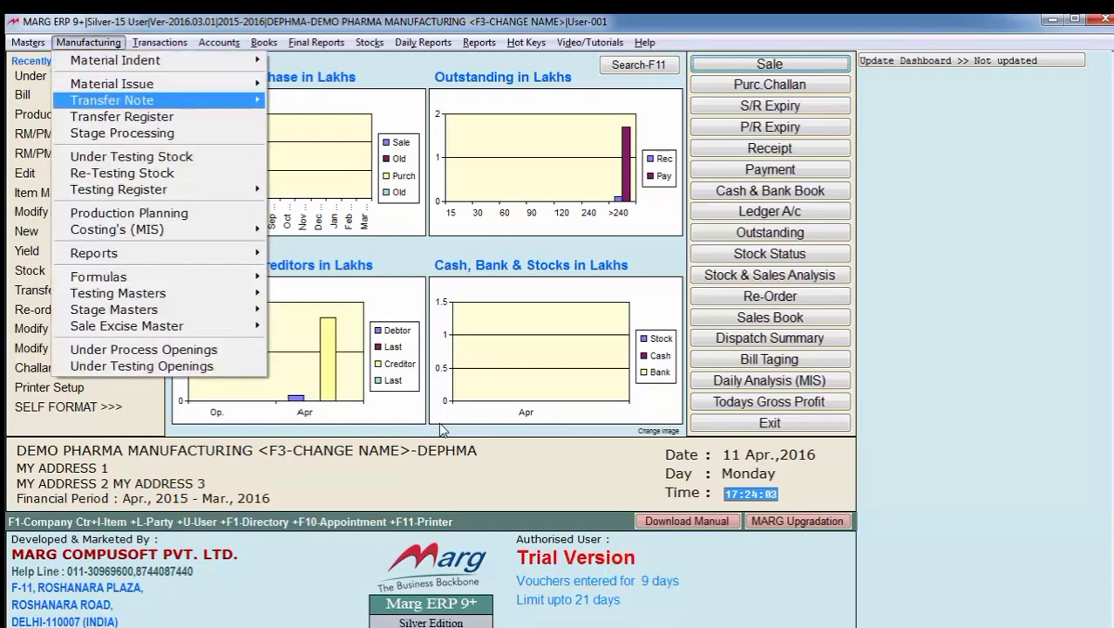
key("Down")
key("Down")
key("Down")
key("Return")
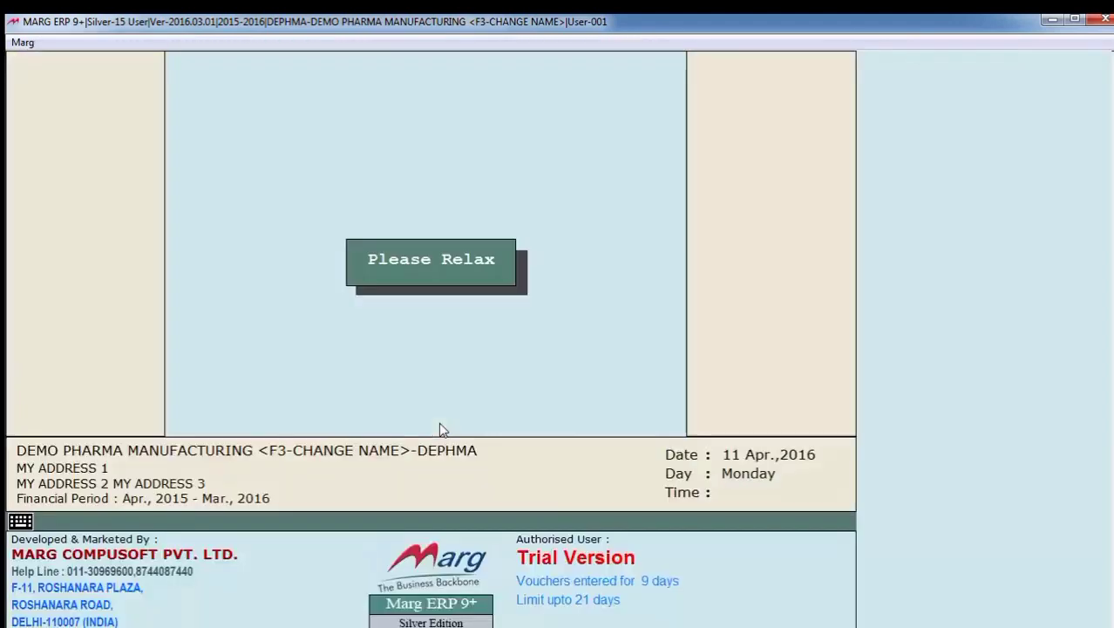
key("Return")
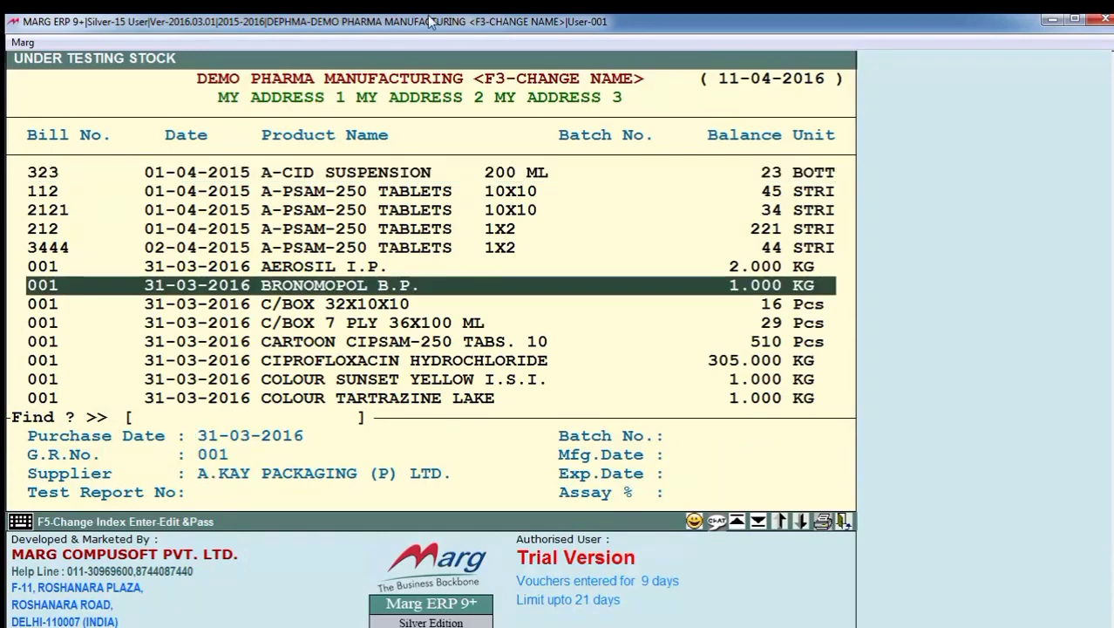
key("Return")
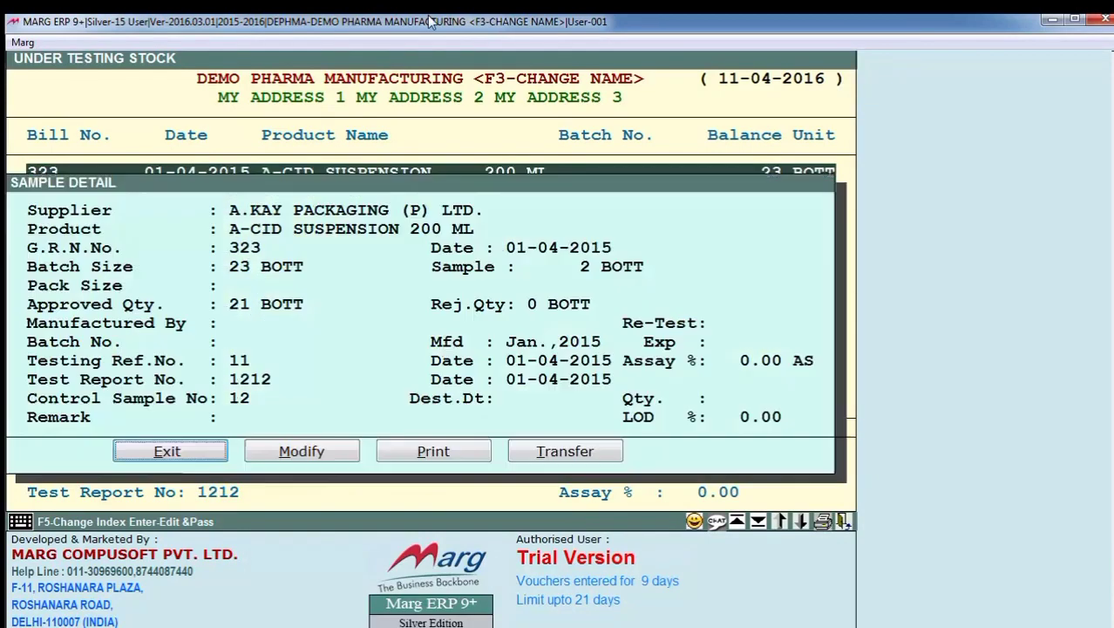
- Transfer the approved 21 BOTT of A-CID SUSPENSION 200 ML out of under-testing stock and leave the list
key("Left")
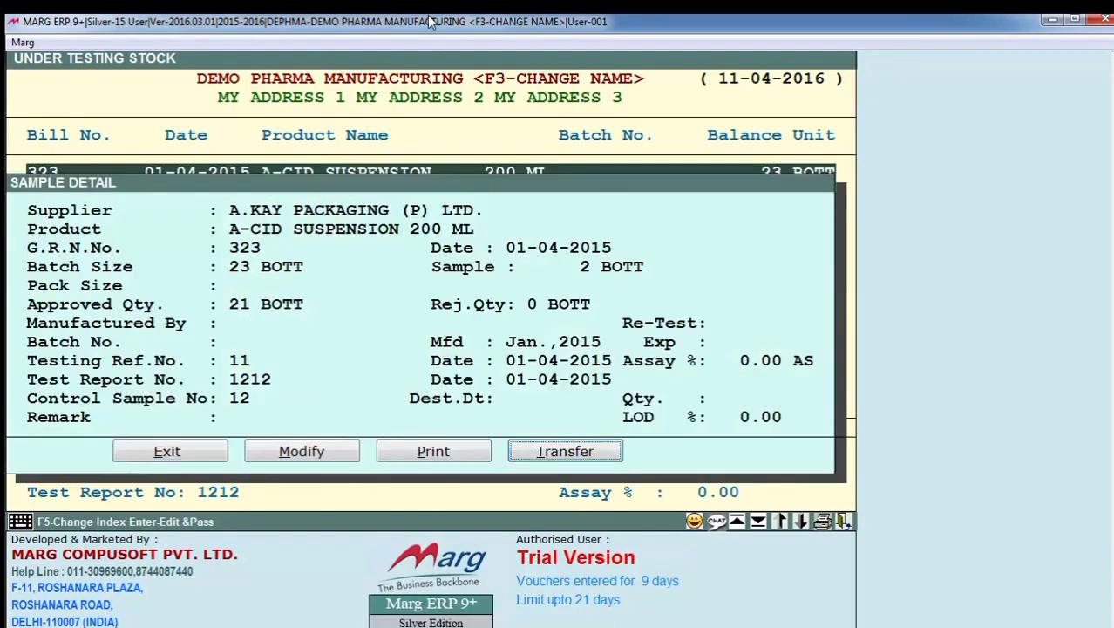
key("Return")
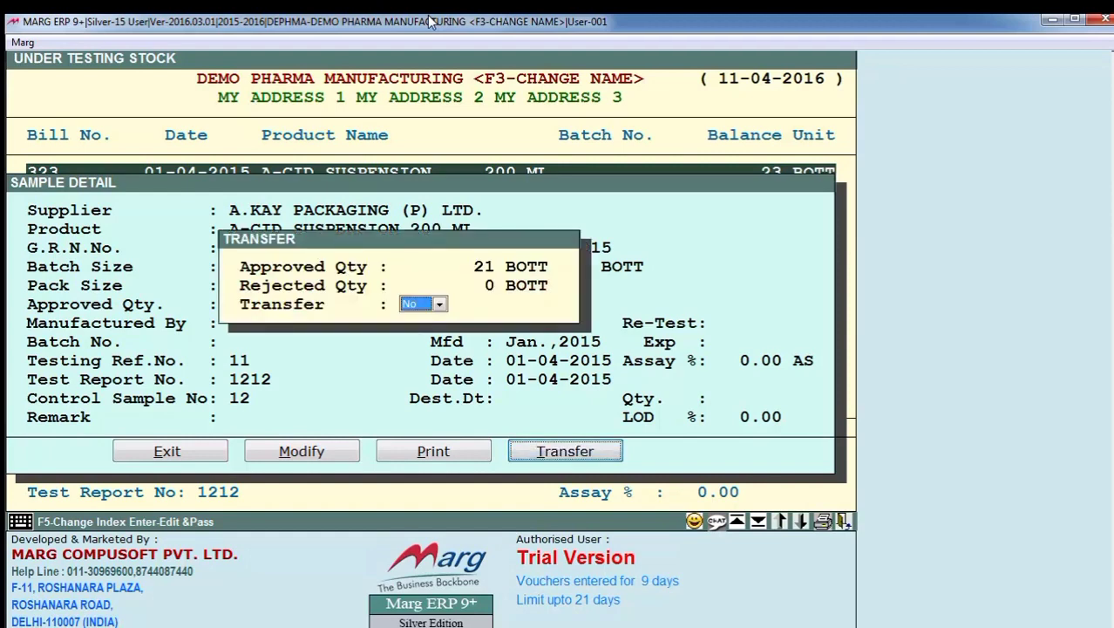
key("alt+Down")
key("Down")
key("Return")
key("Return")
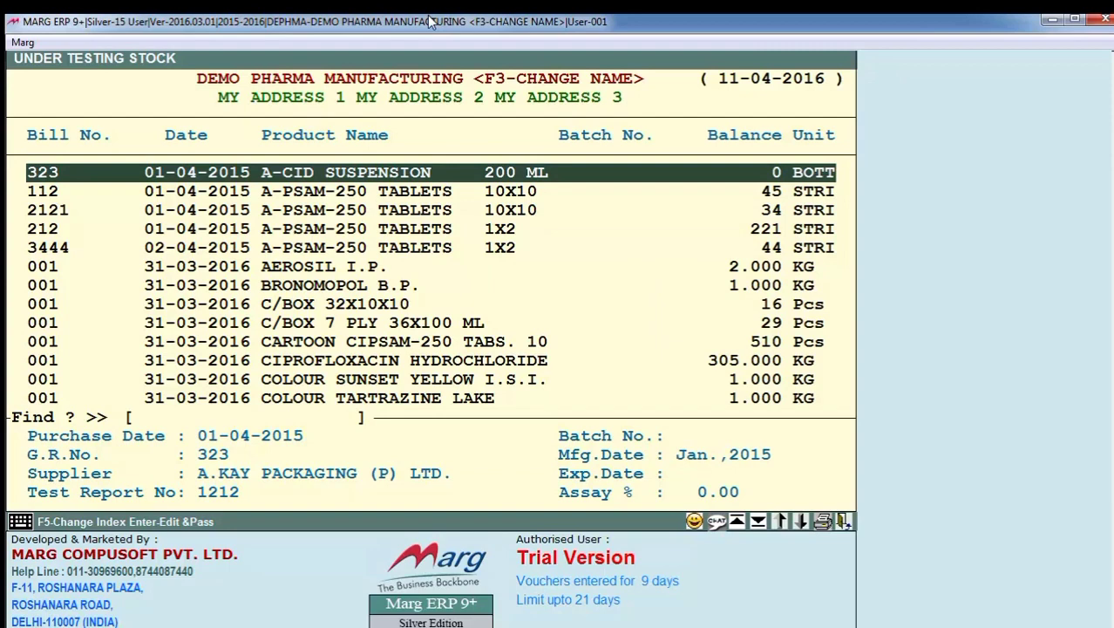
key("Escape")
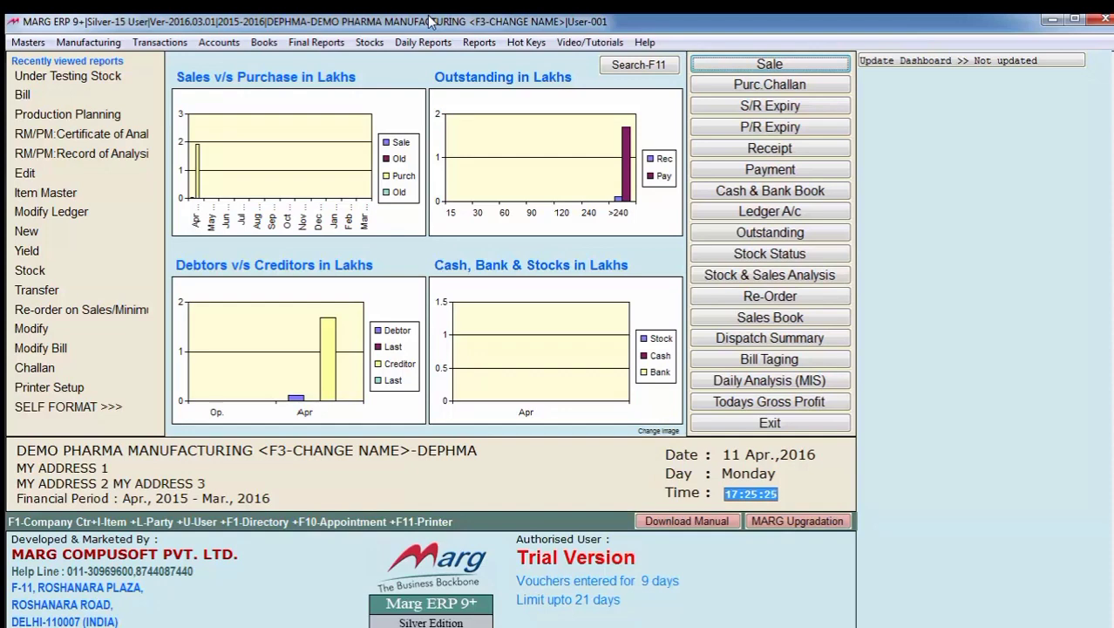
- Look over the Material Issue options for requisition, additional issue and return of raw and packing material
key("alt+m")
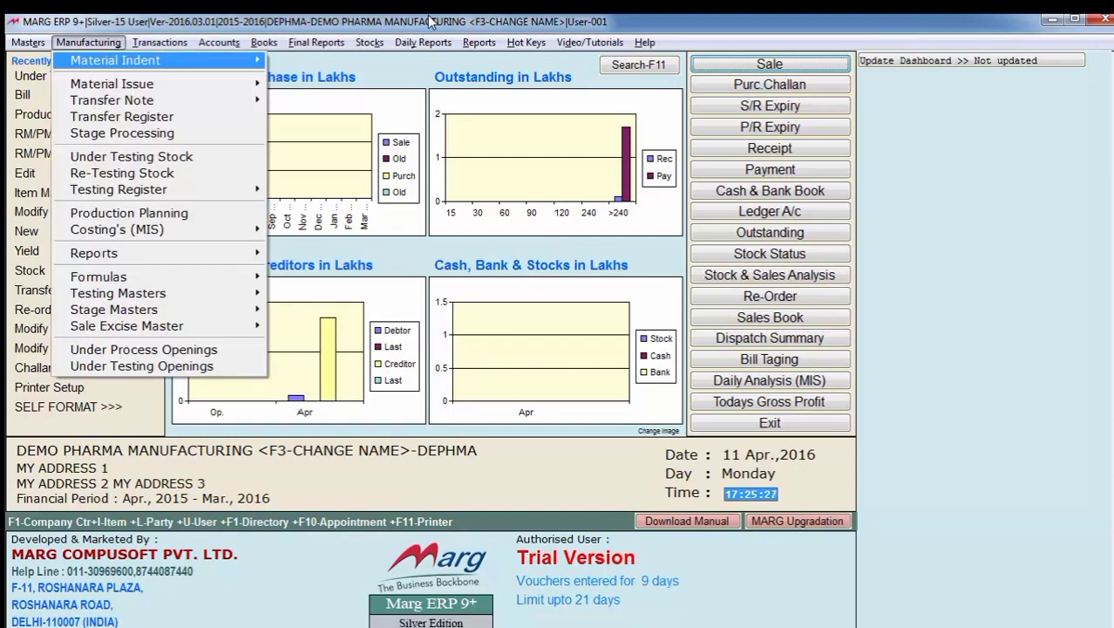
key("Down")
key("Right")
key("Down")
key("Up")
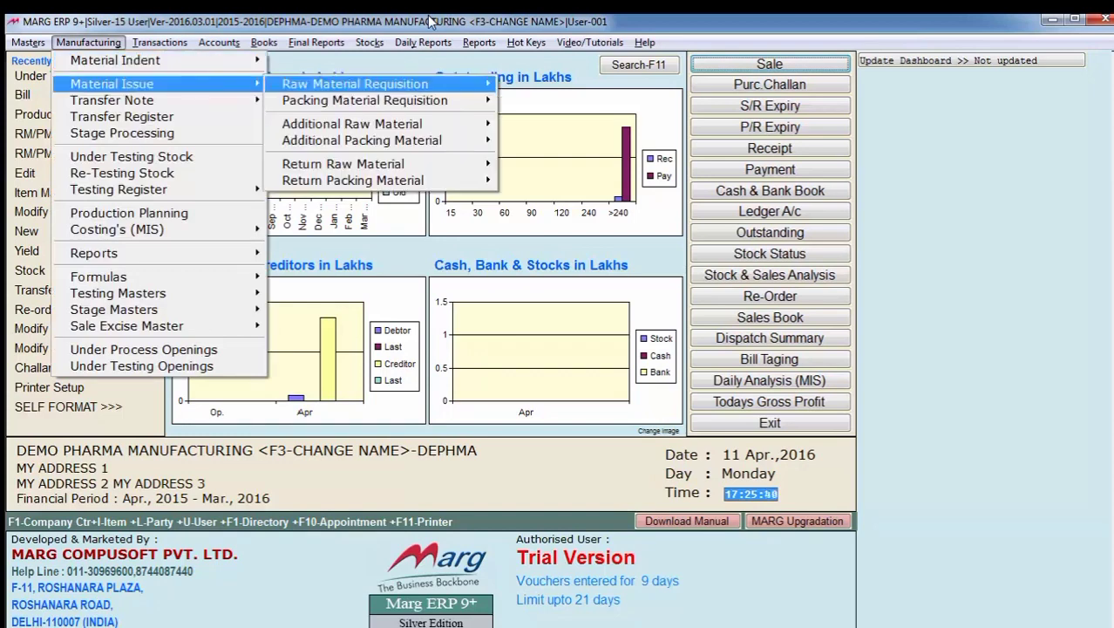
key("Down")
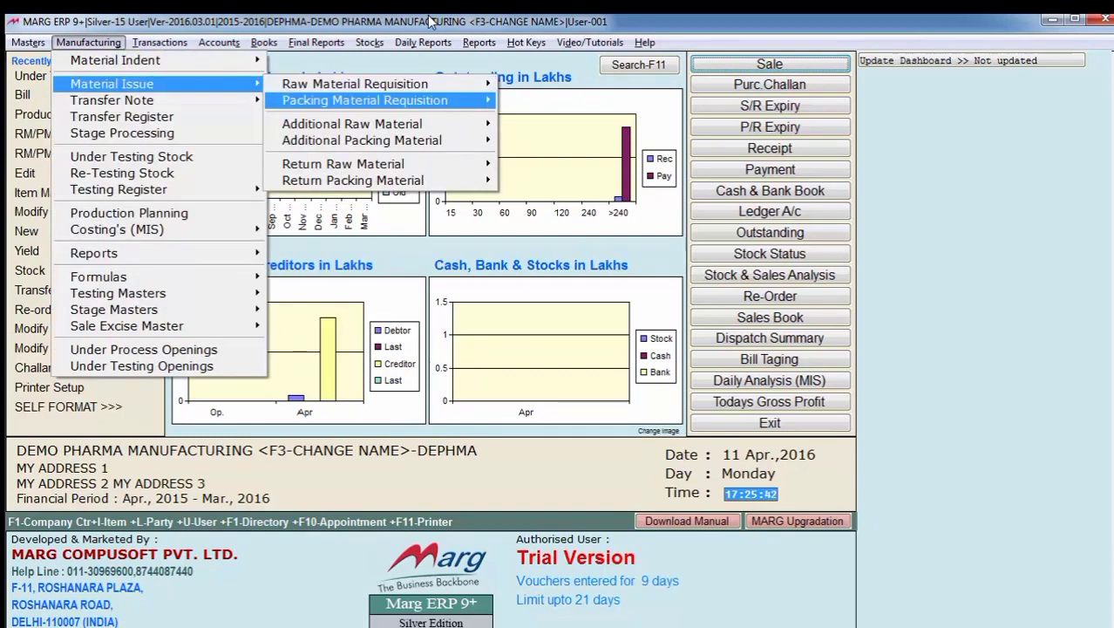
key("Down")
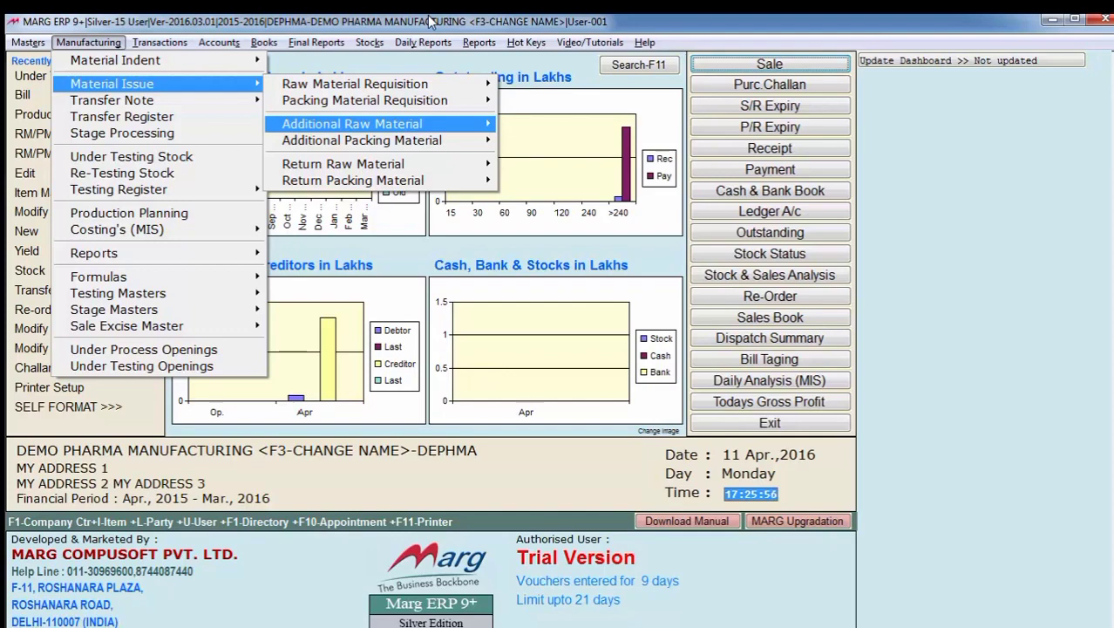
key("Down")
key("Down")
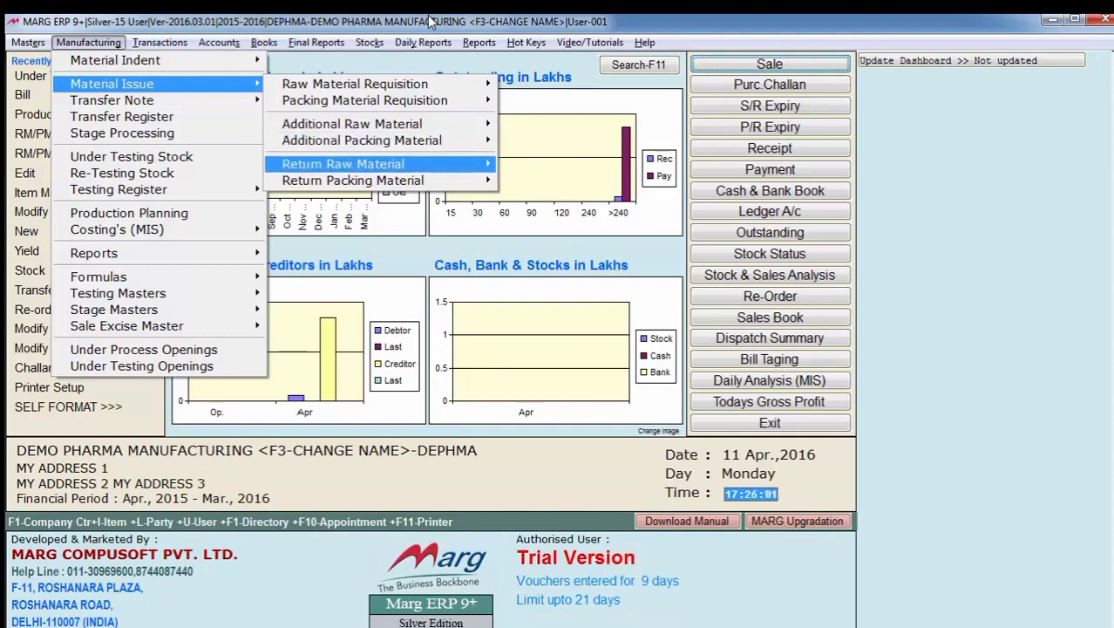
key("Down")
key("Down")
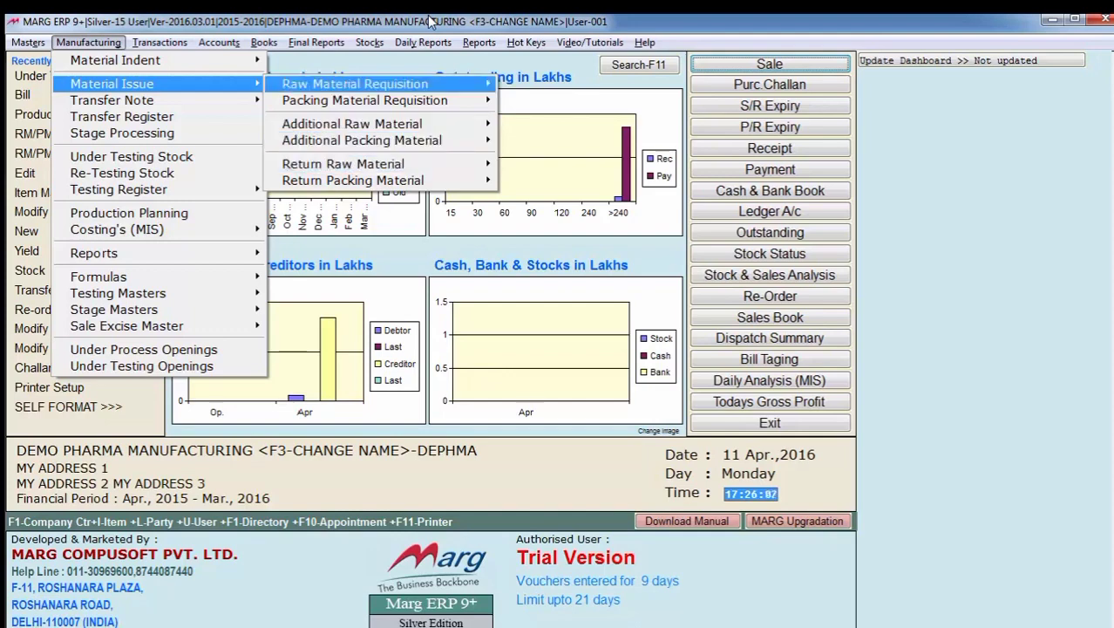
- Start a new raw material requisition and bring up the list of departments to issue to
key("Right")
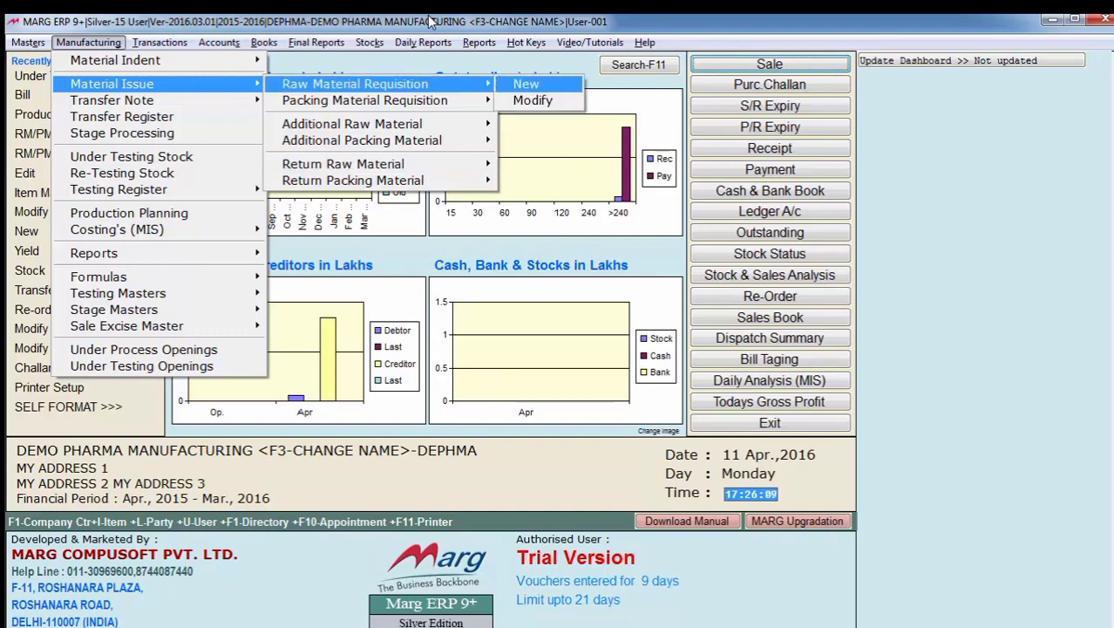
key("Return")
key("Return")
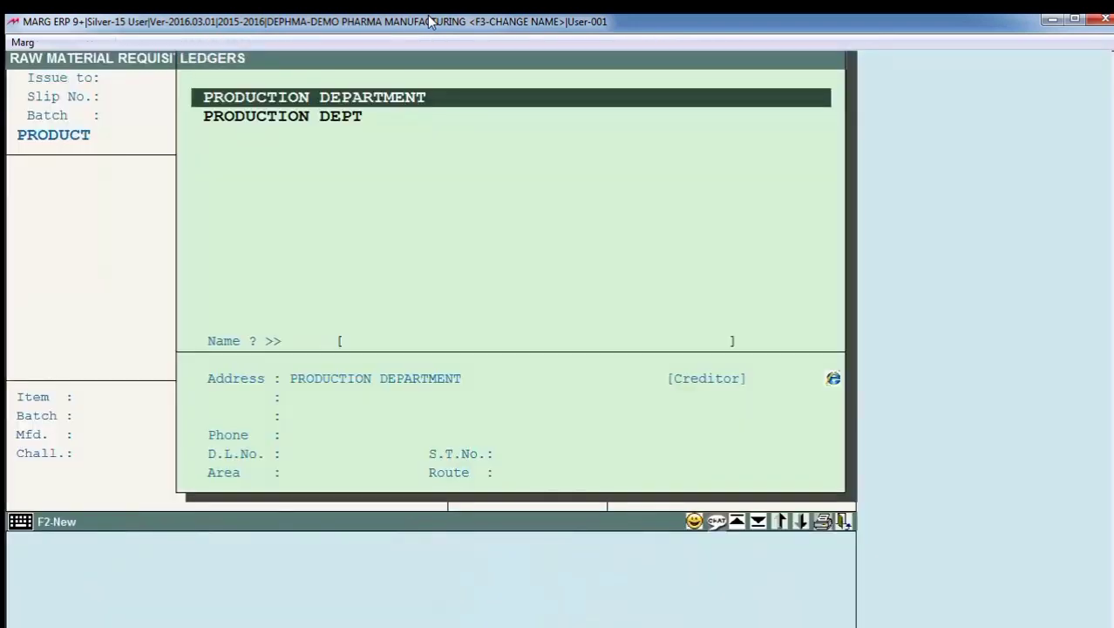
- Issue the raw material requisition to PRODUCTION DEPARTMENT for the finished product A-CID SUSPENSION 100 ML
key("Return")
key("Return")
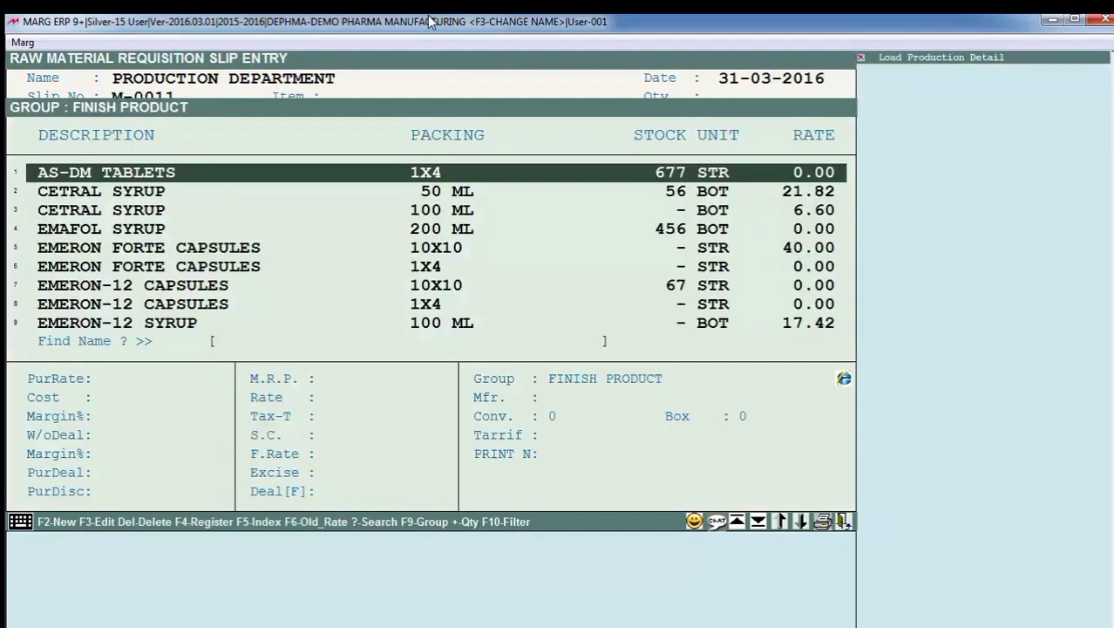
type("A")
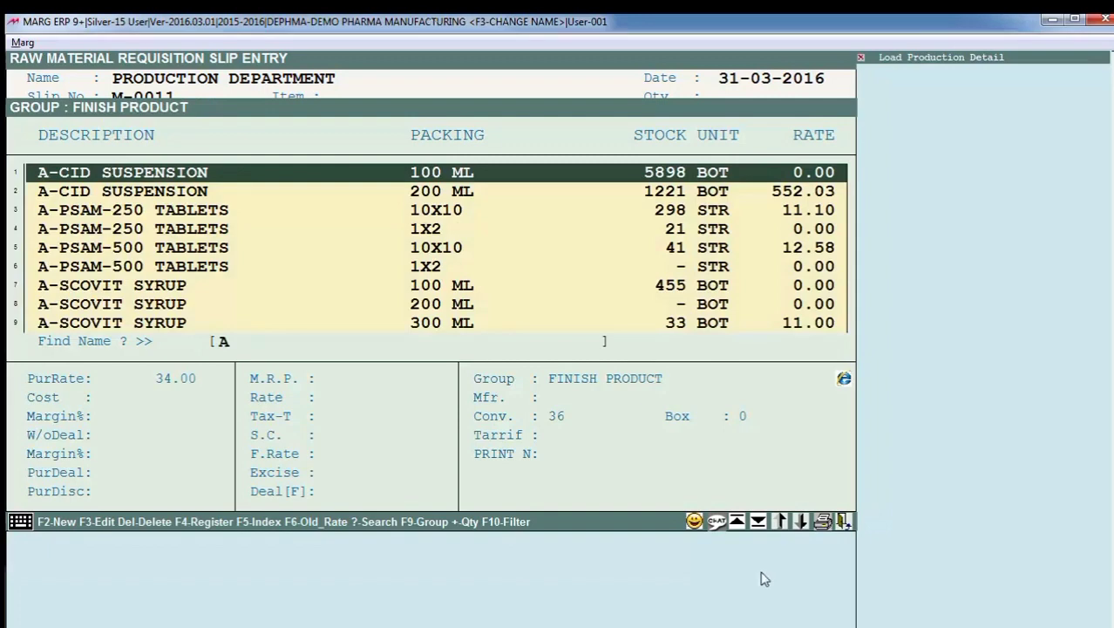
key("Return")
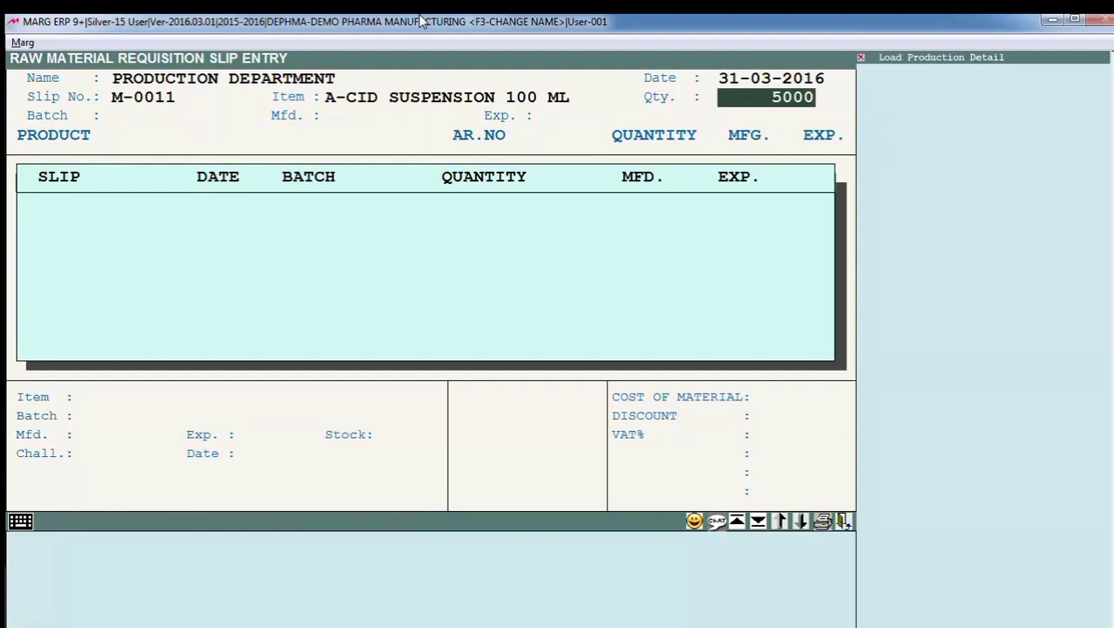
- Set the requisition's quantity to 5000, batch to 001 and manufacturing date to 3/16, and load the raw material list
key("Return")
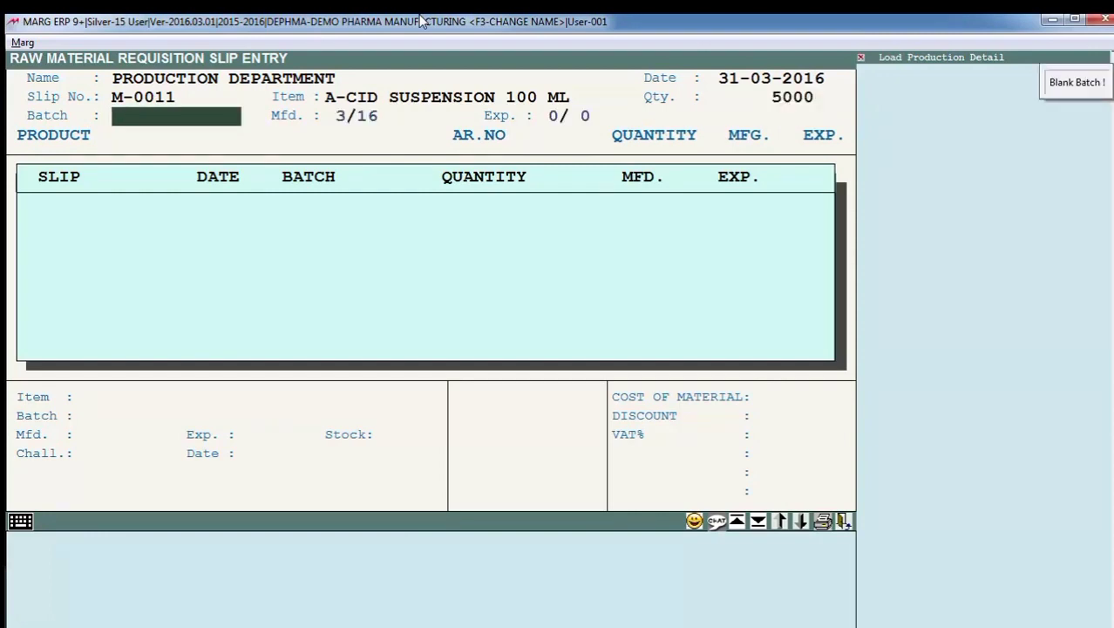
type("001")
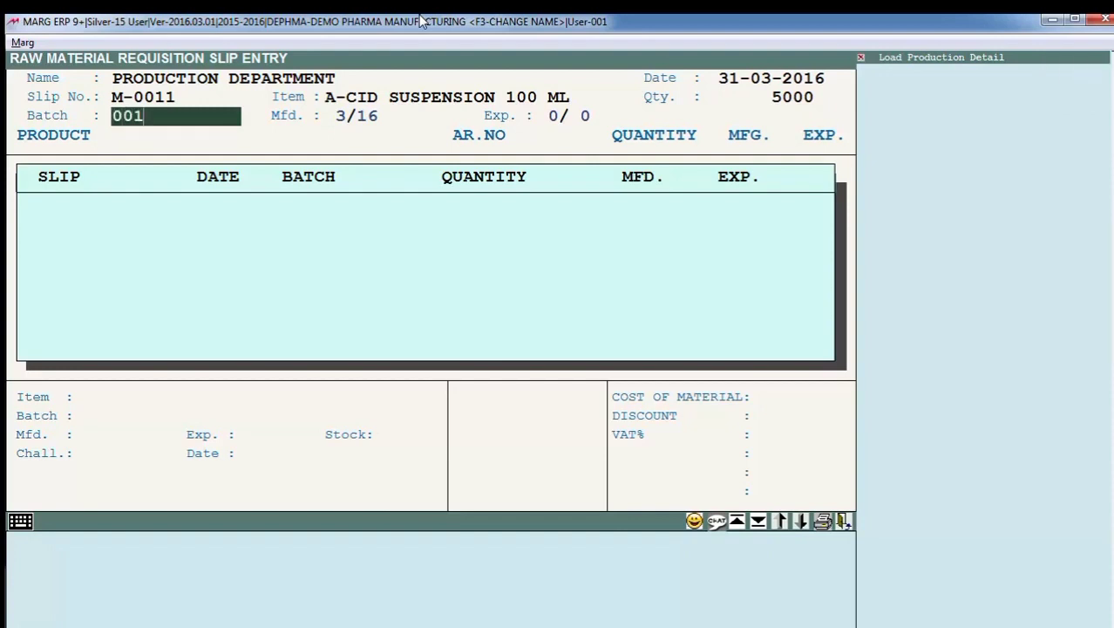
key("Return")
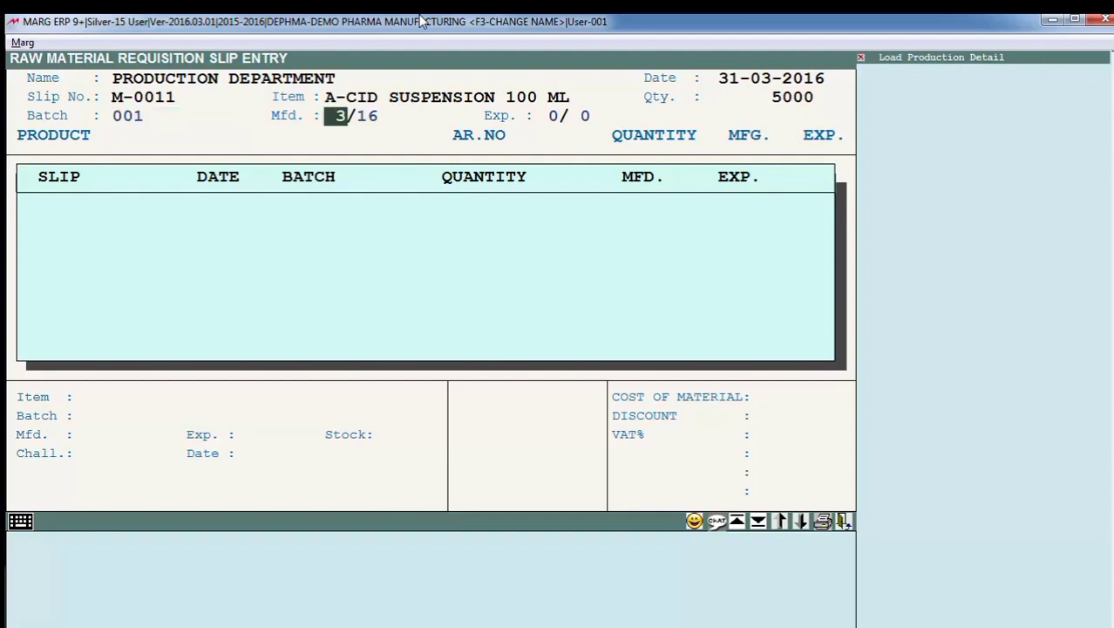
key("Return")
key("Return")
key("Return")
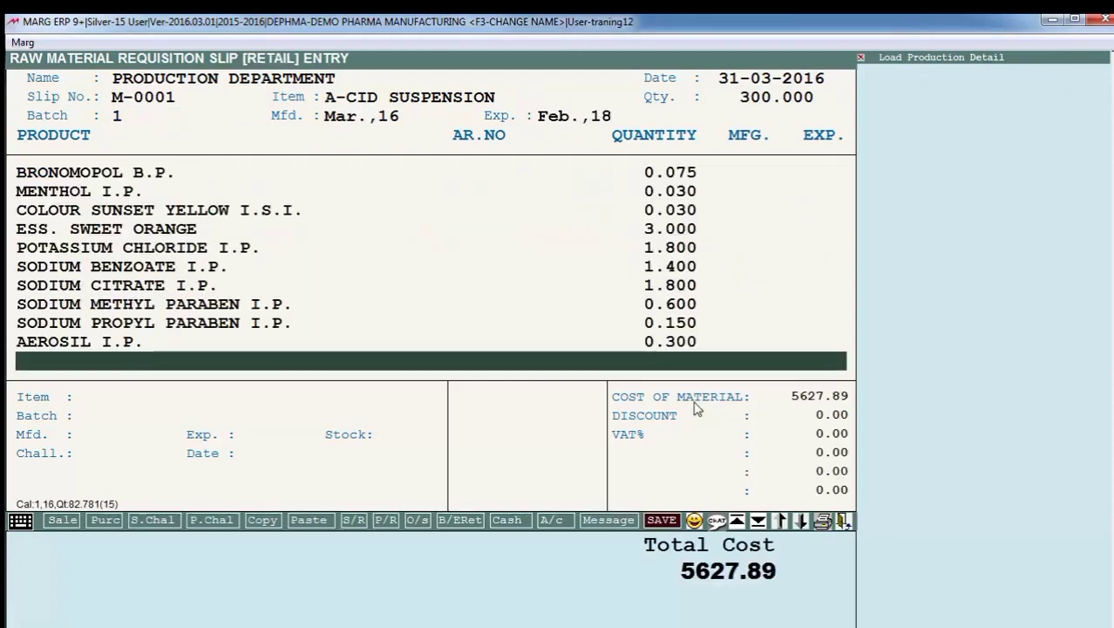
- Look through the raw materials and their quantities on the A-CID SUSPENSION requisition slip
key("Up")
key("Up")
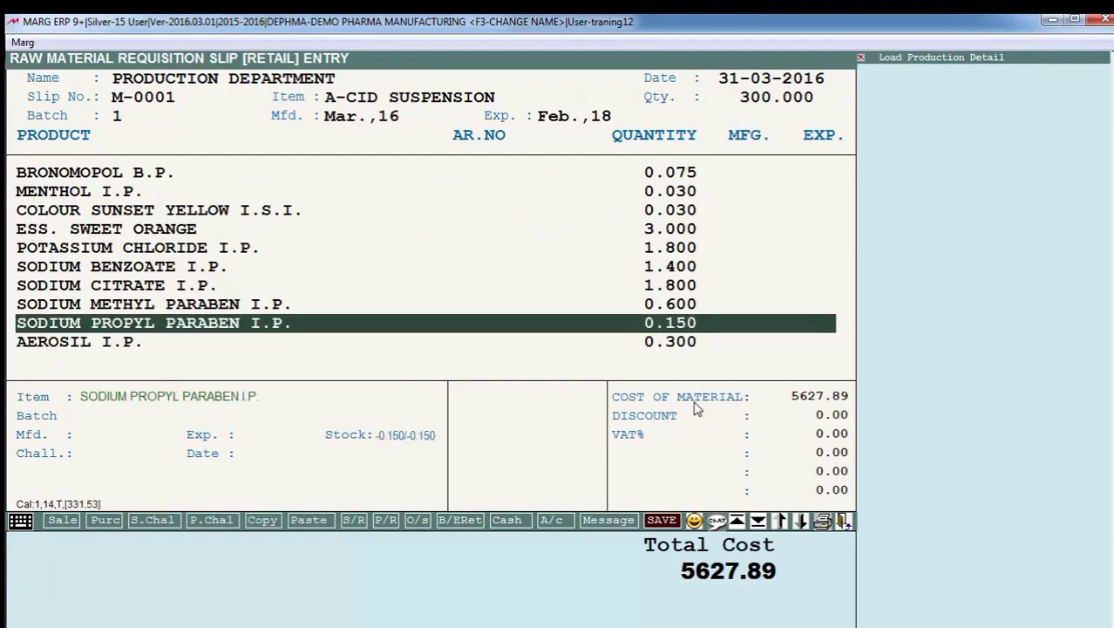
key("Up")
key("Up")
key("Up")
key("Up")
key("Down")
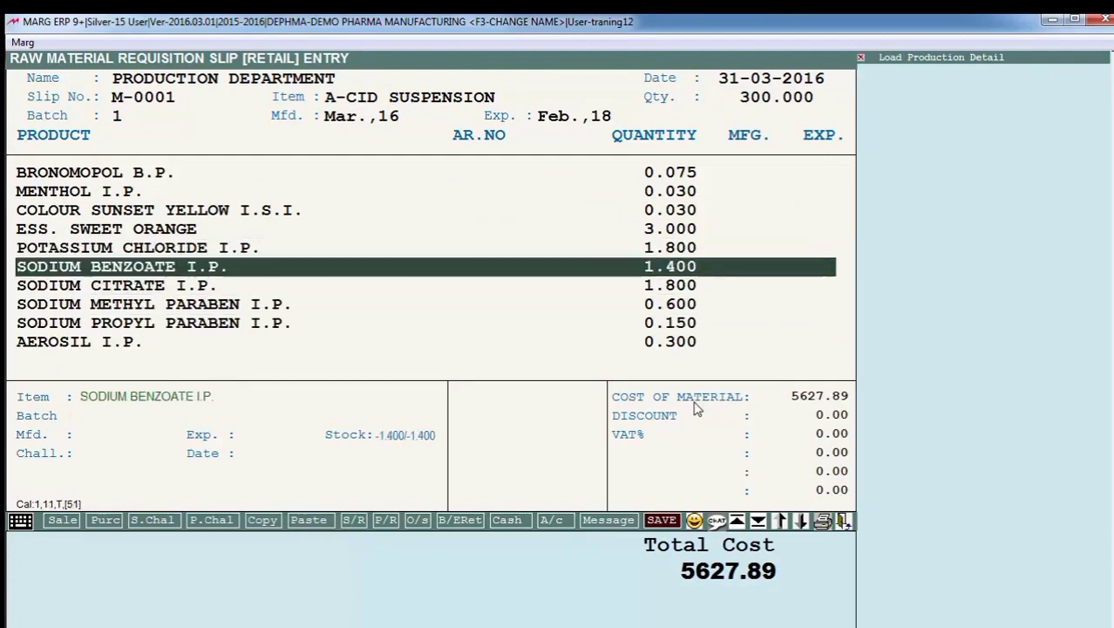
key("Down")
key("Down")
key("Down")
key("Down")
key("Down")
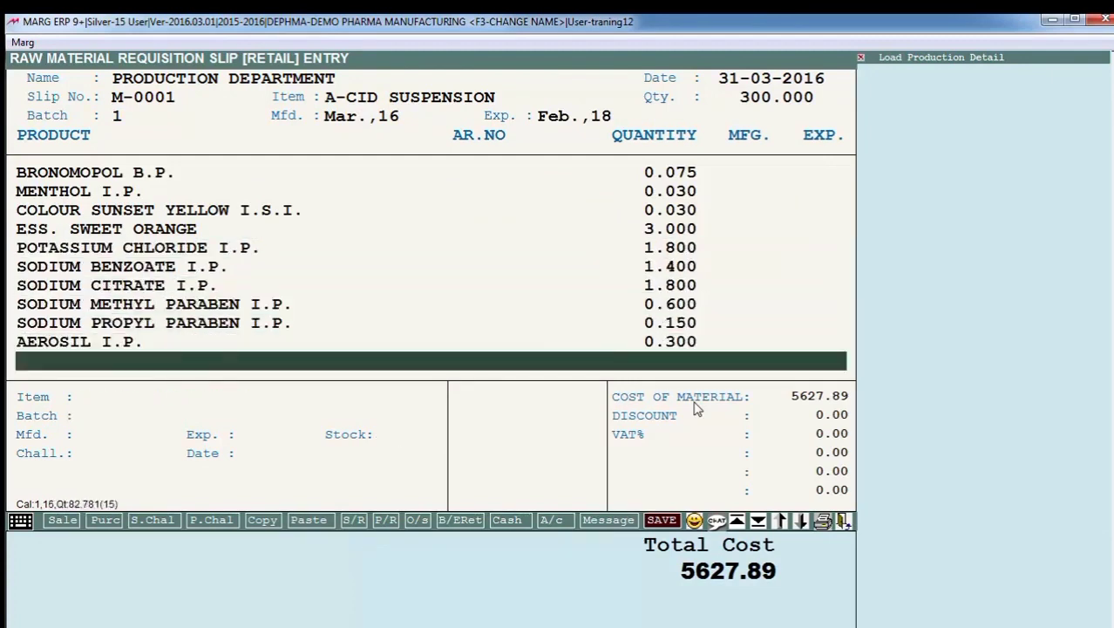
- Save the raw material requisition slip with zero discount and VAT and a blank remark
key("Return")
key("Return")
key("Return")
key("Return")
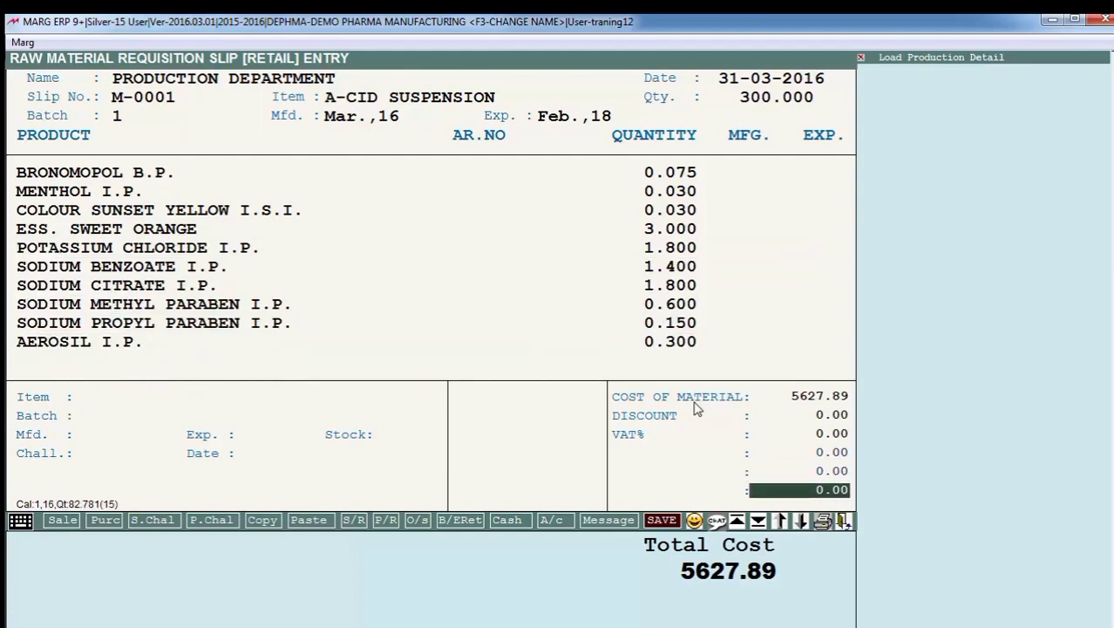
key("Return")
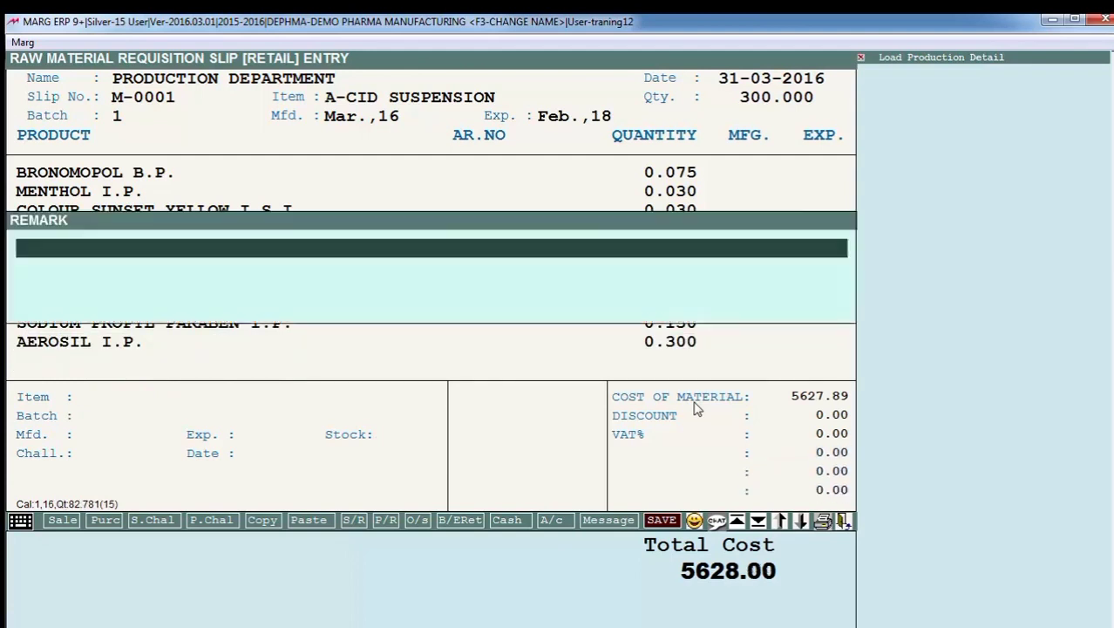
key("Return")
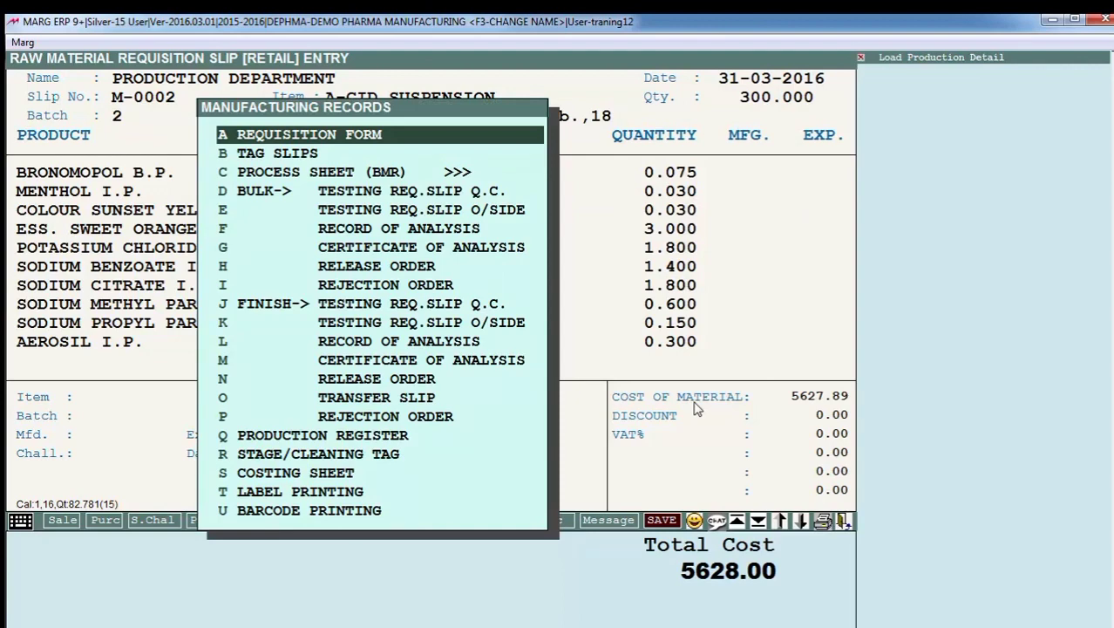
- Open the Requisition Form of the saved slip on screen and read its batch details and first materials
key("Return")
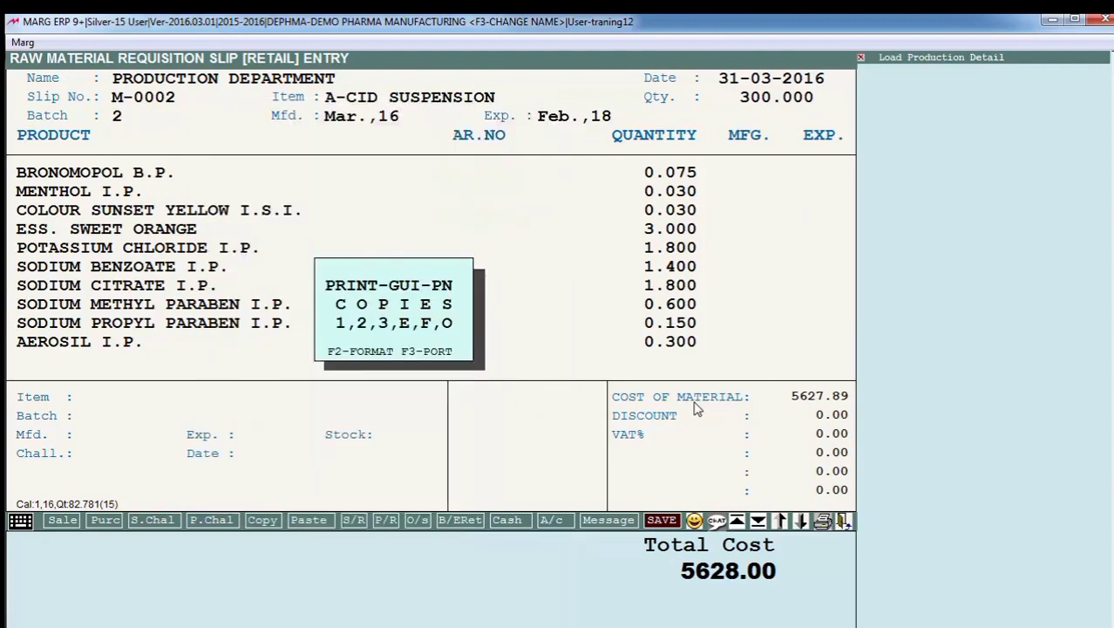
key("Return")
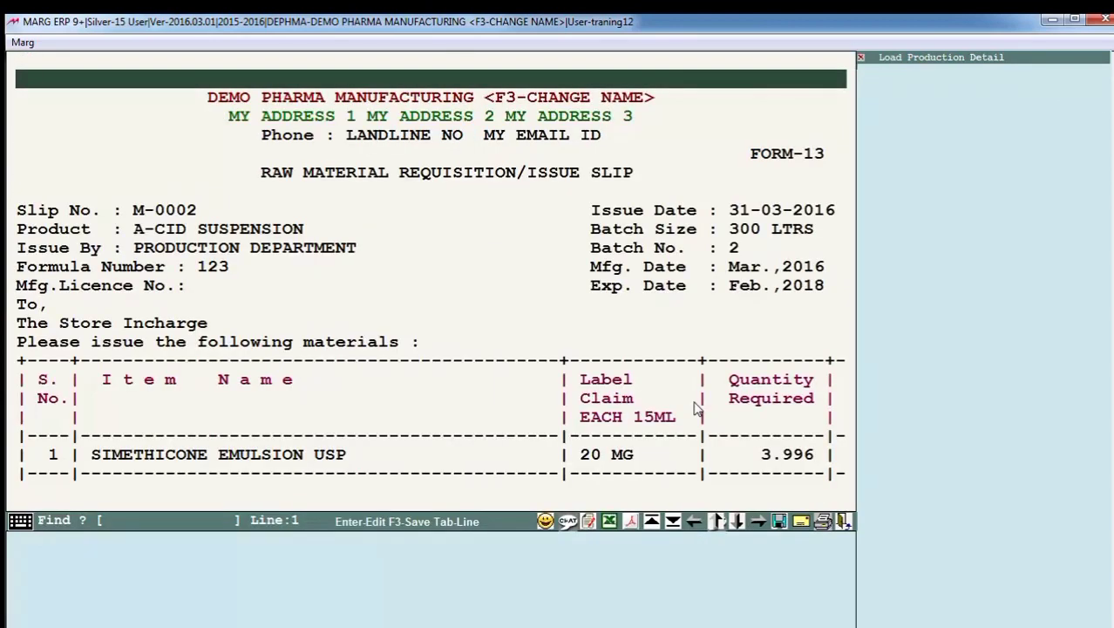
key("Down")
key("Down")
key("Down")
key("Down")
key("Down")
key("Down")
key("Down")
key("Down")
key("Down")
key("Down")
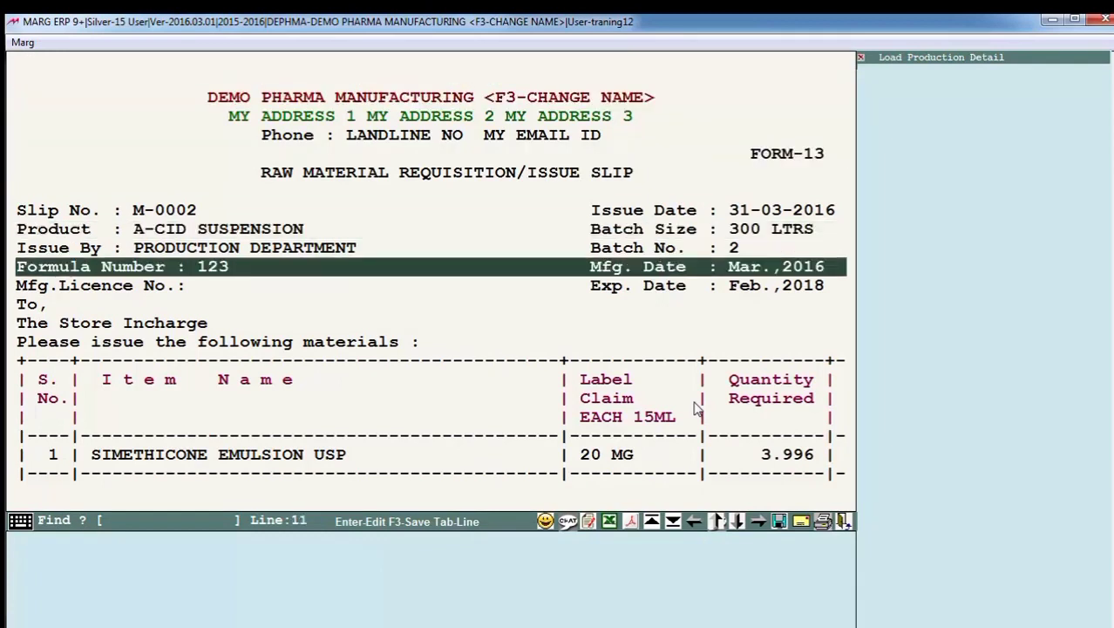
key("Down")
key("Down")
key("Down")
key("Down")
key("Down")
key("Down")
key("Down")
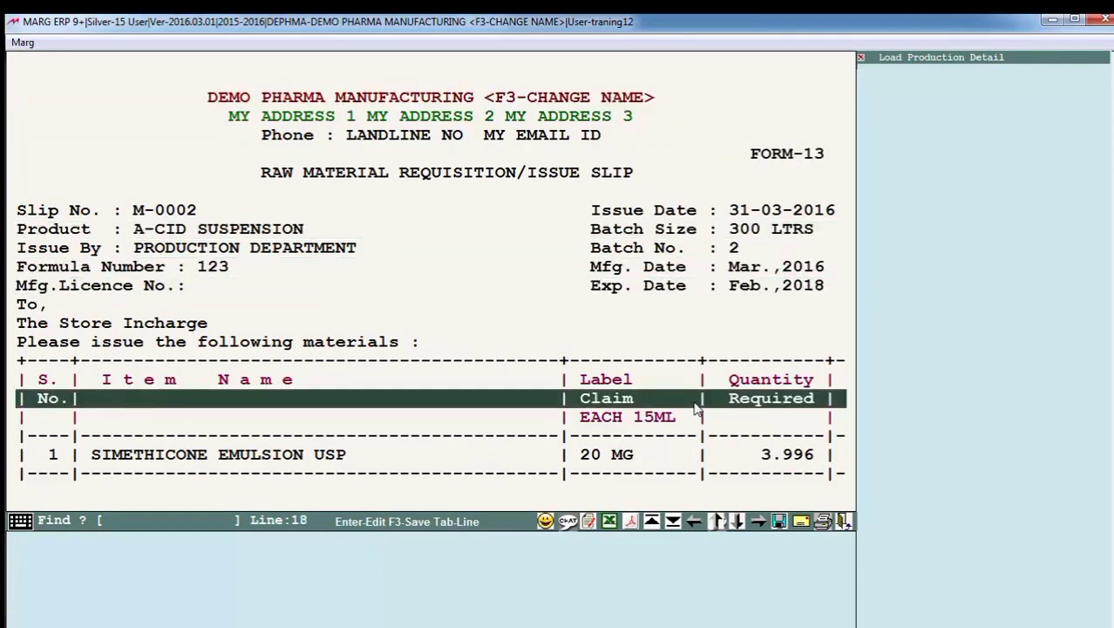
key("Down")
key("Down")
key("Down")
key("Down")
key("Down")
key("Down")
key("Down")
key("Down")
key("Down")
key("Down")
key("Down")
key("Down")
key("Down")
key("Down")
key("Down")
key("Down")
key("Down")
key("Down")
key("Down")
key("Down")
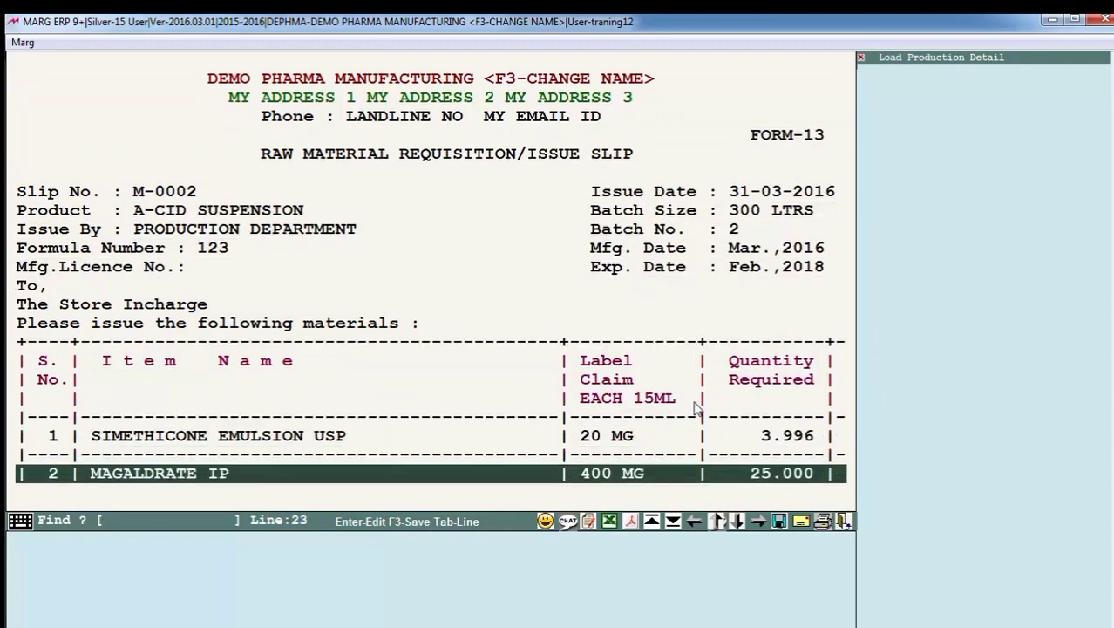
- Review the rest of the required materials on the requisition form, then close it and return to the manufacturing records
key("Up")
key("Up")
key("Up")
key("Up")
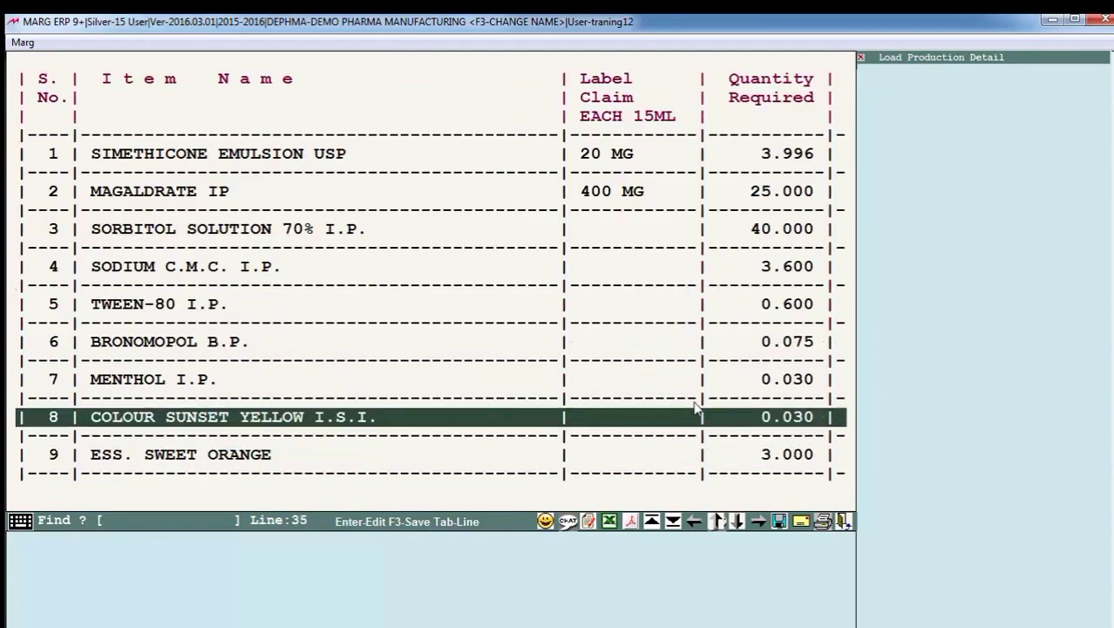
key("Down")
key("Down")
key("Down")
key("Down")
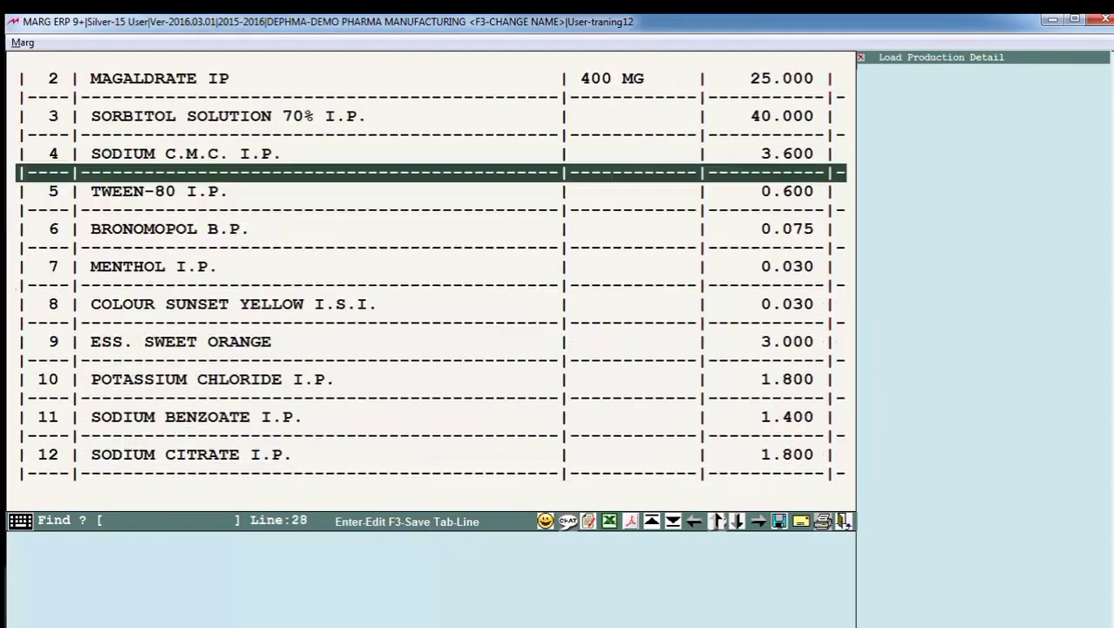
key("Down")
key("Down")
key("Down")
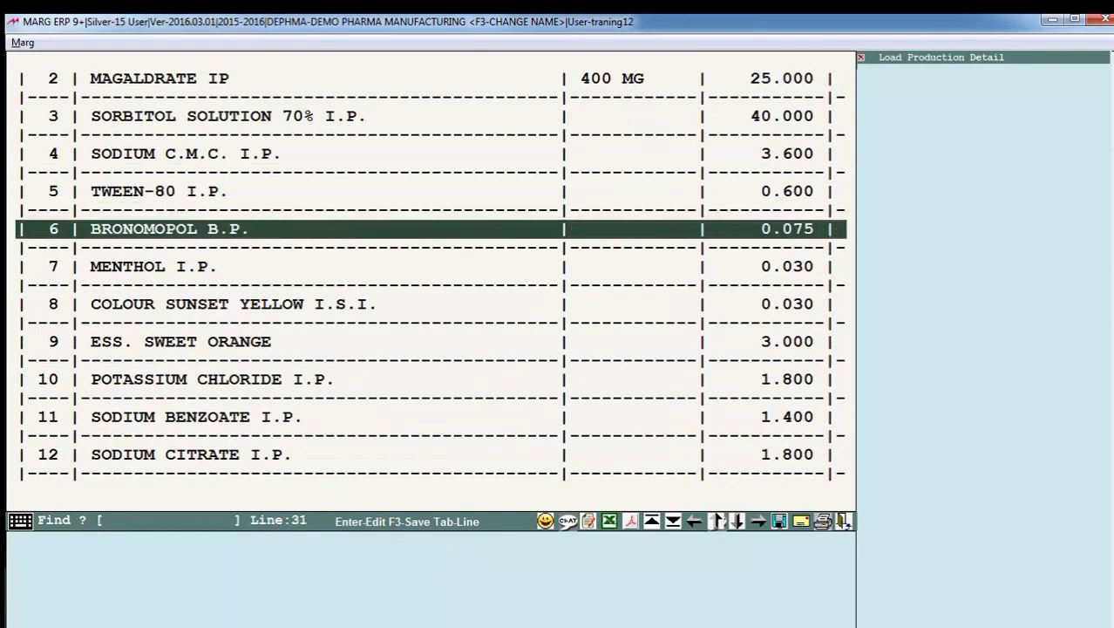
key("Up")
key("Up")
key("Up")
key("Up")
key("Up")
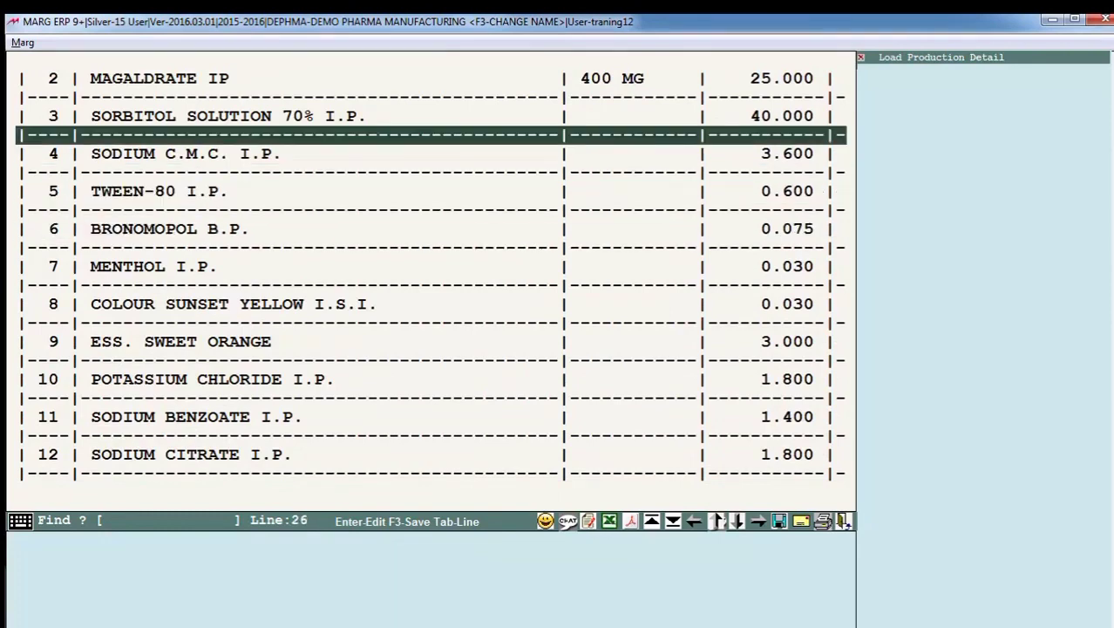
key("Down")
key("Down")
key("Down")
key("F3")
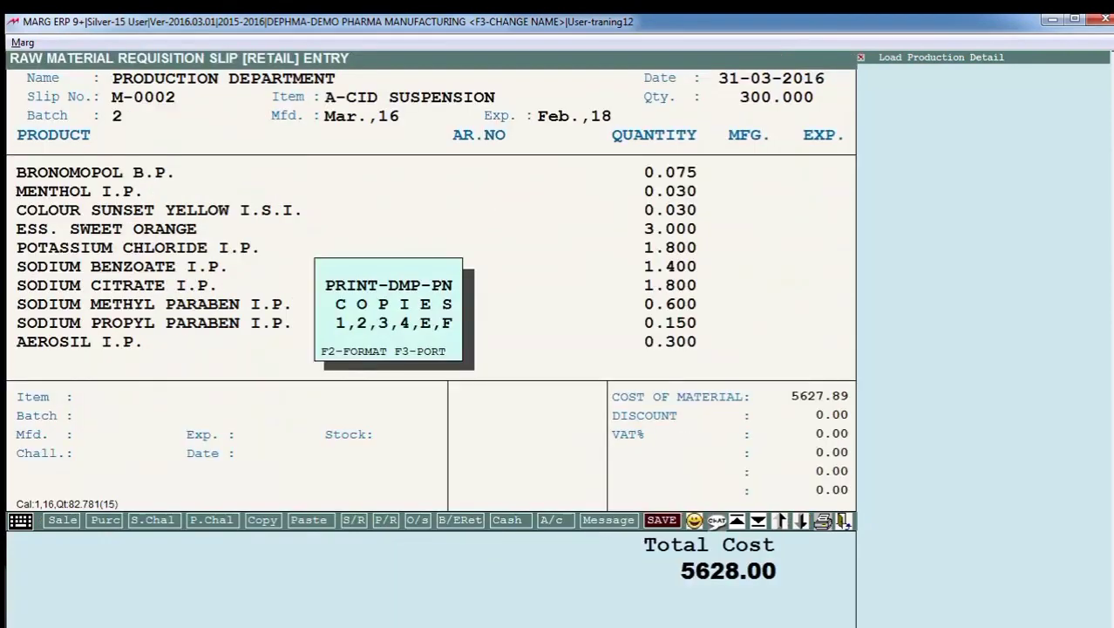
key("Escape")
- Open the Process Sheet (BMR) records and look over the Tablet BPR documents on offer
key("Down")
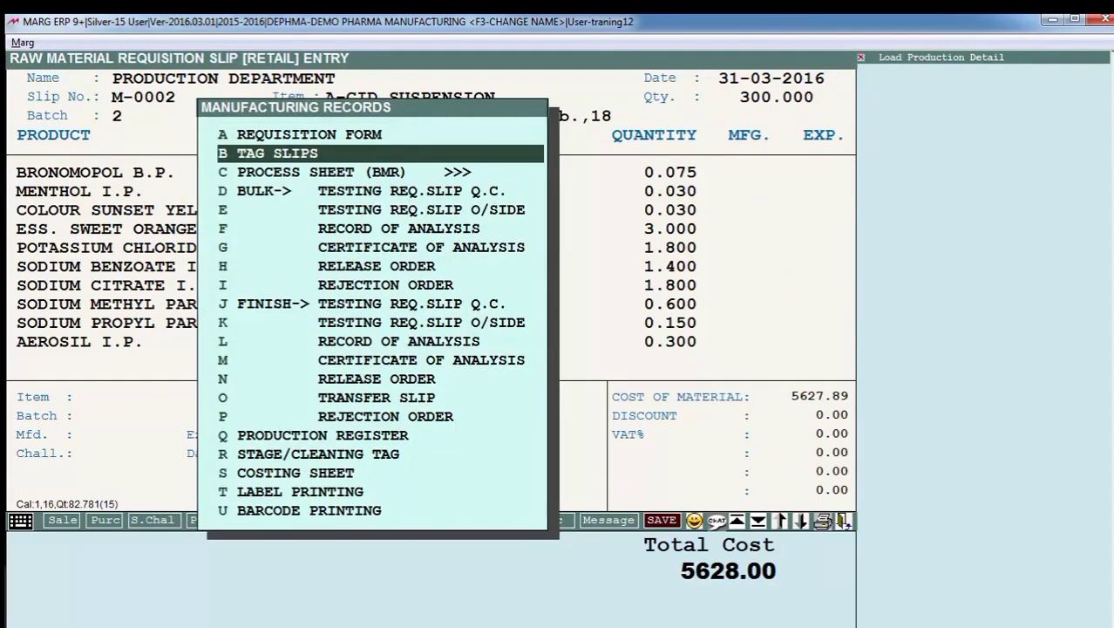
key("Down")
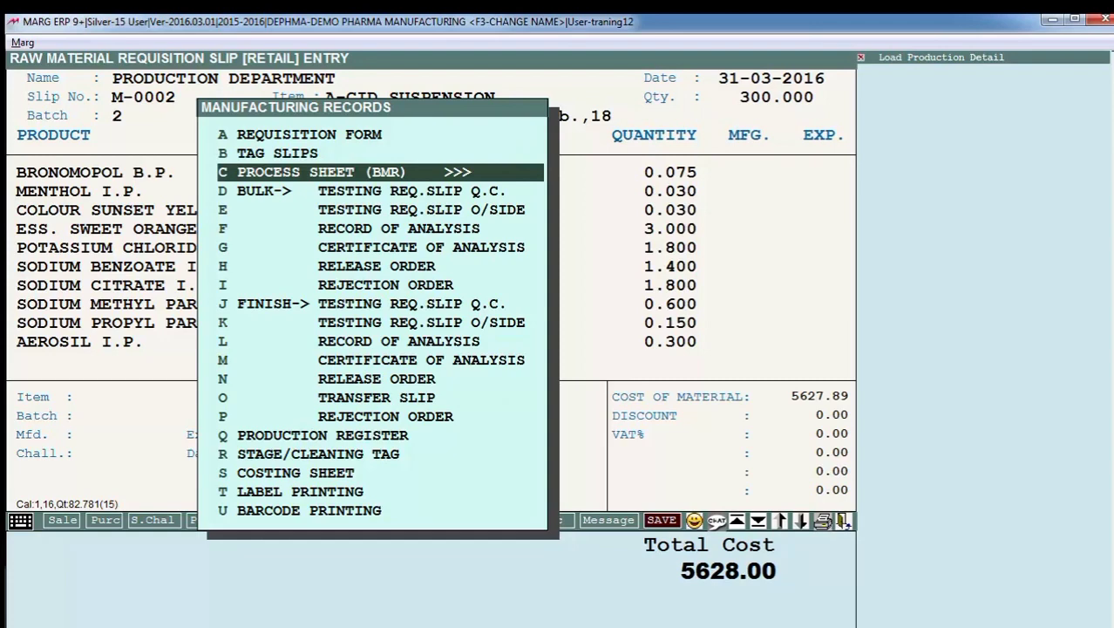
key("Return")
key("Down")
key("Down")
key("Down")
key("Down")
key("Down")
key("Down")
key("Down")
key("Down")
key("Down")
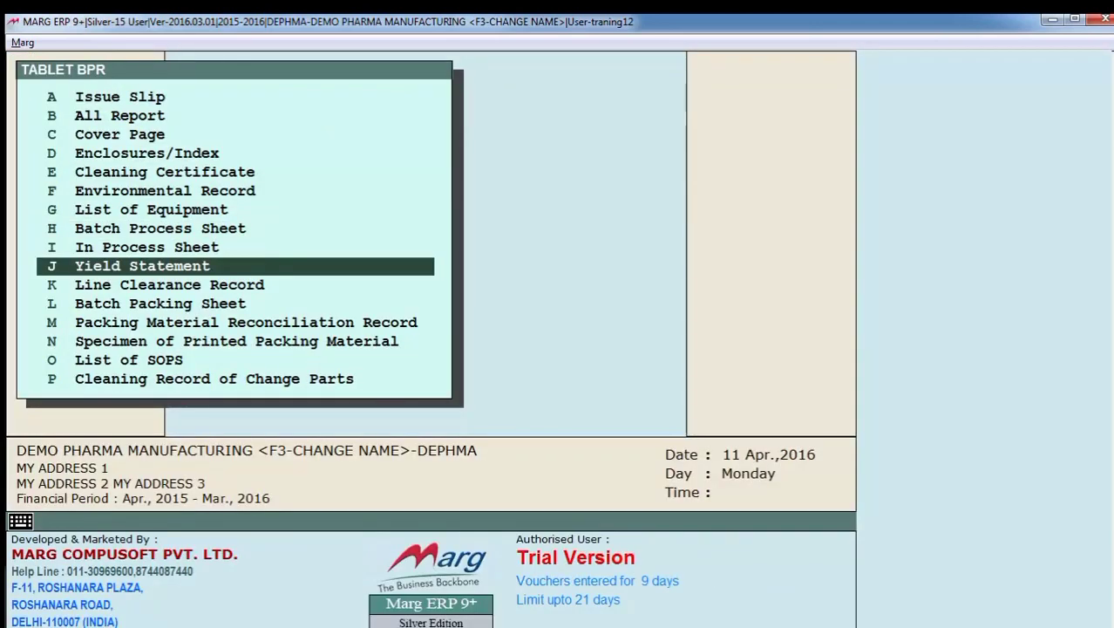
key("Up")
key("Up")
key("Up")
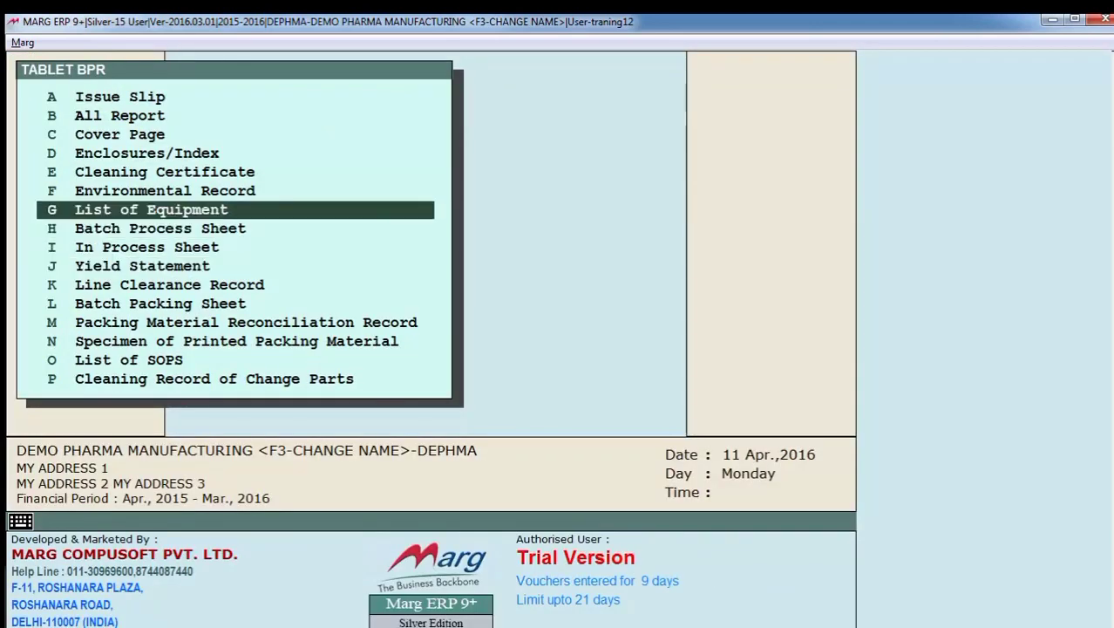
key("Down")
key("Down")
key("Down")
key("Down")
key("Down")
key("Down")
key("Down")
key("Down")
key("Up")
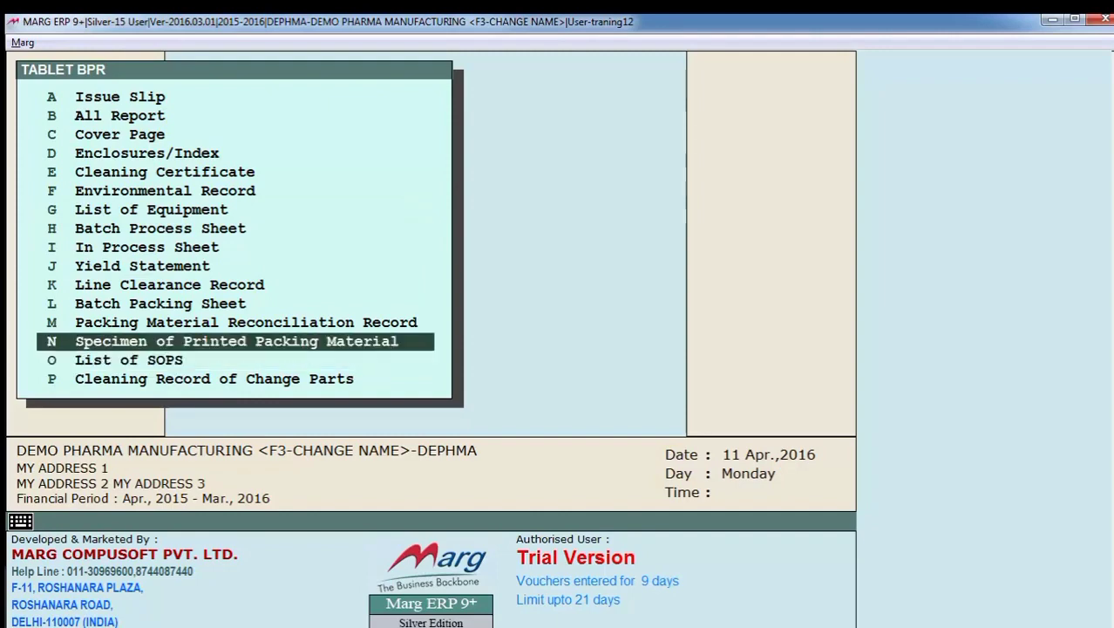
key("Up")
key("Up")
key("Up")
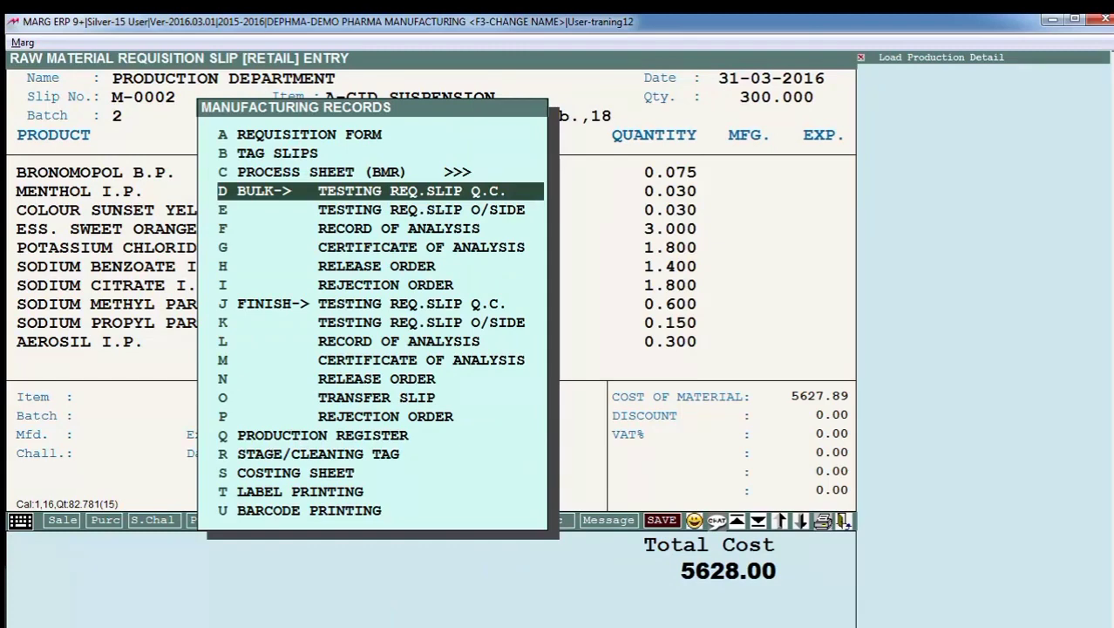
- Look over the bulk and finish testing, analysis, release and rejection documents among the manufacturing records, then leave the requisition
key("Up")
key("Down")
key("Down")
key("Down")
key("Down")
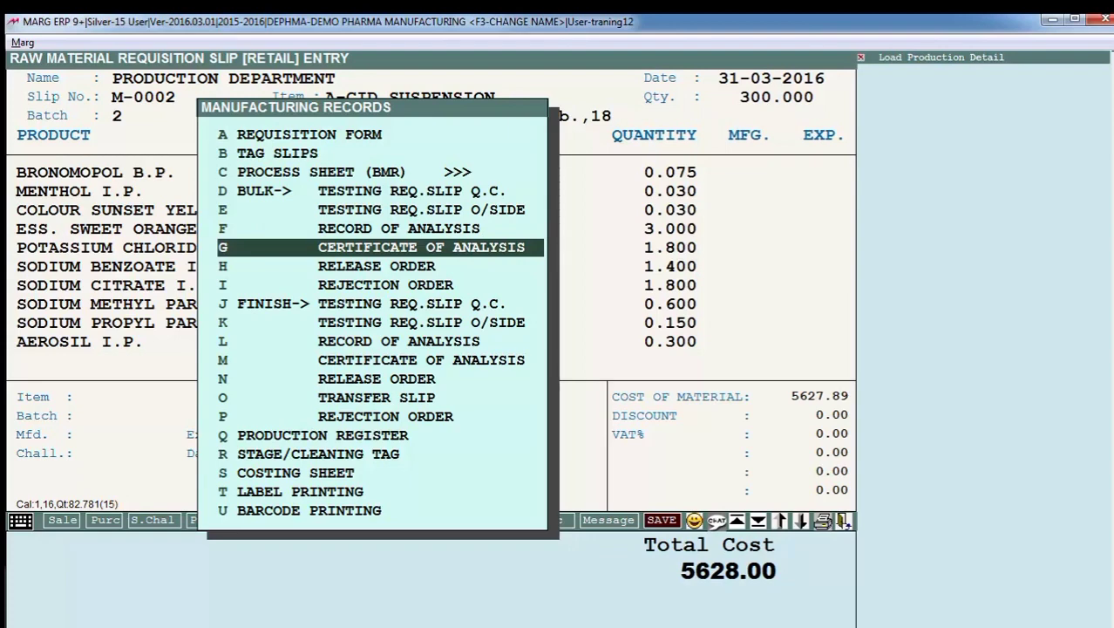
key("Down")
key("Down")
key("Down")
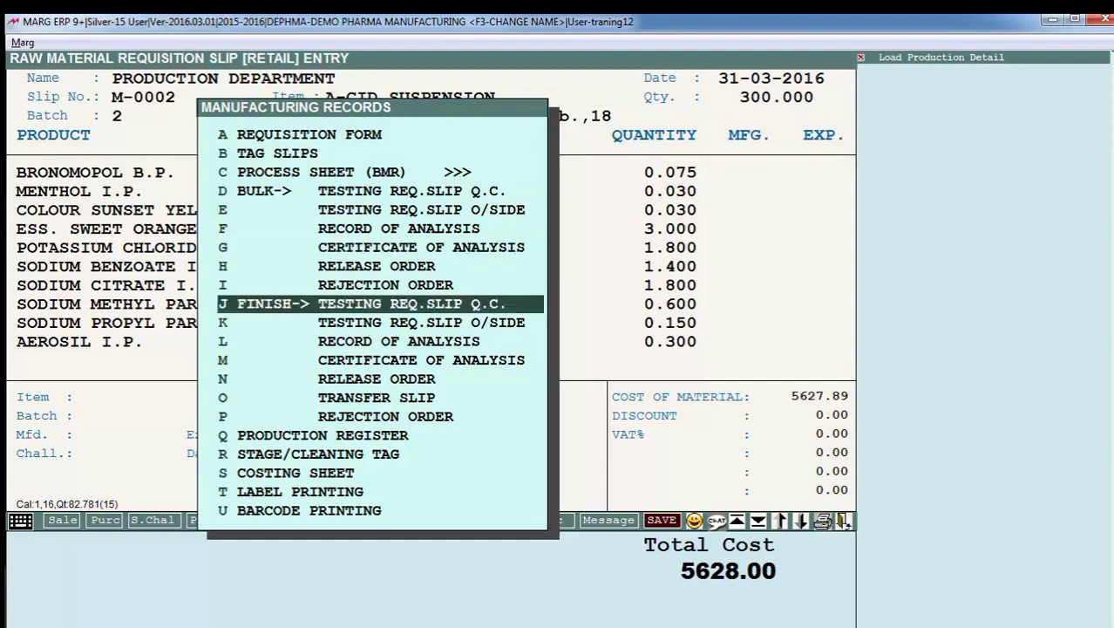
key("Down")
key("Down")
key("Down")
key("Down")
key("Down")
key("Up")
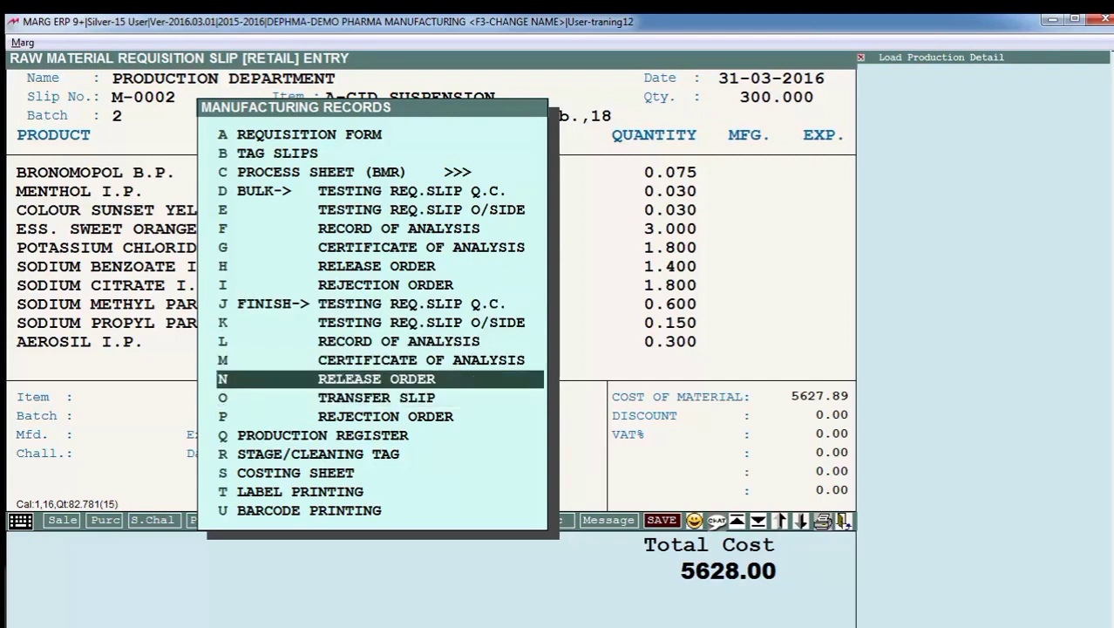
key("Up")
key("Up")
key("Up")
key("Down")
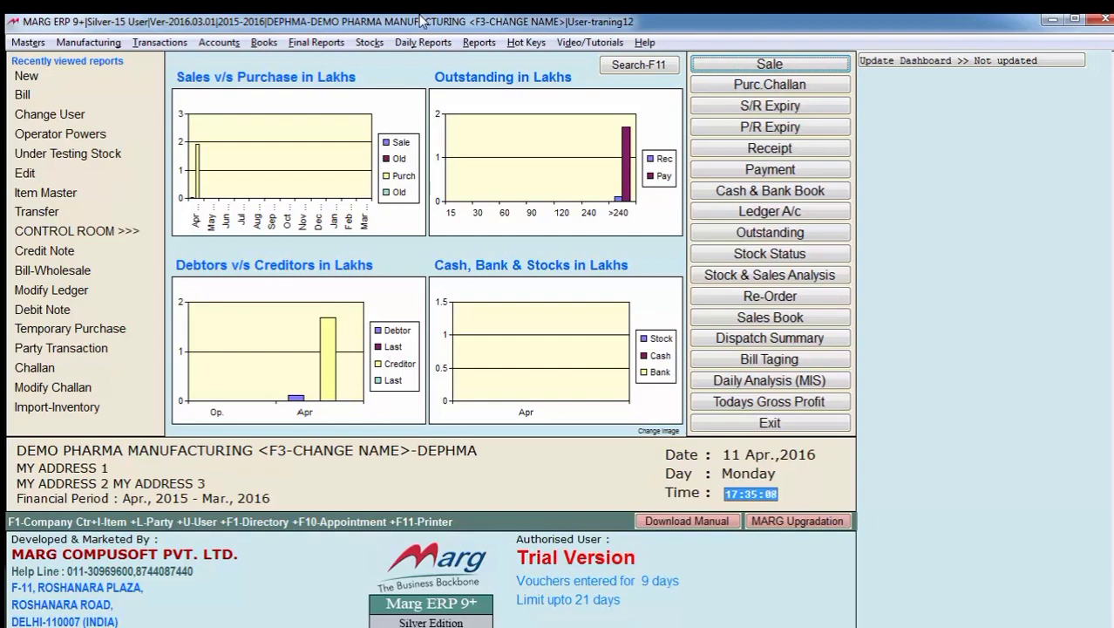
- Open the transfer note of A-CID SUSPENSION batch 1 for PRODUCTION DEPARTMENT, check its packing issue status, and leave it
key("alt+m")
key("Down")
key("Down")
key("Right")
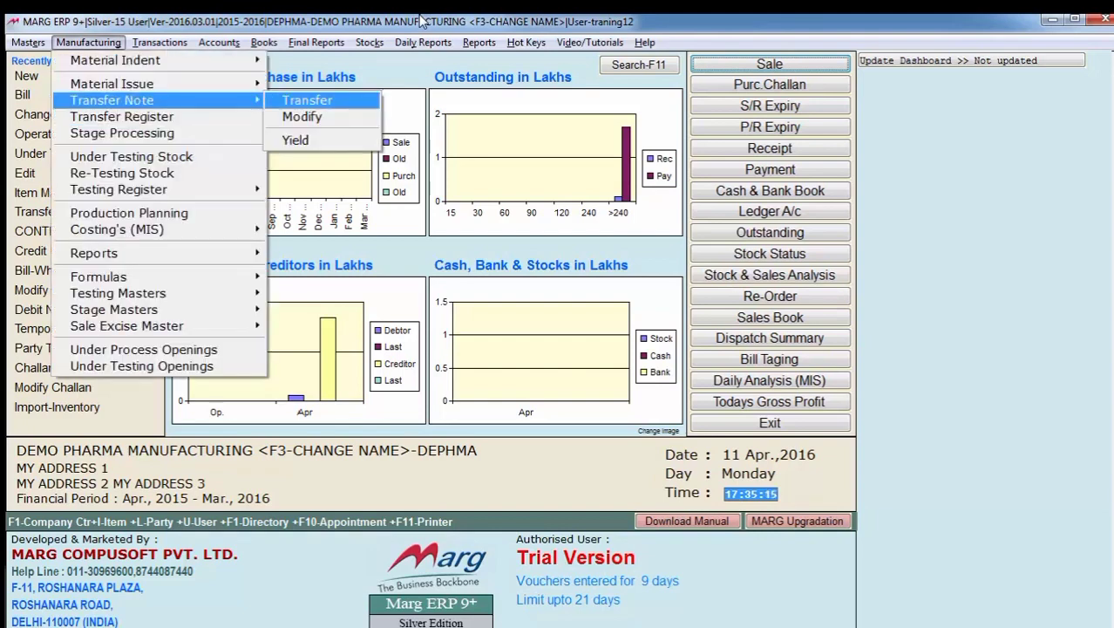
key("Return")
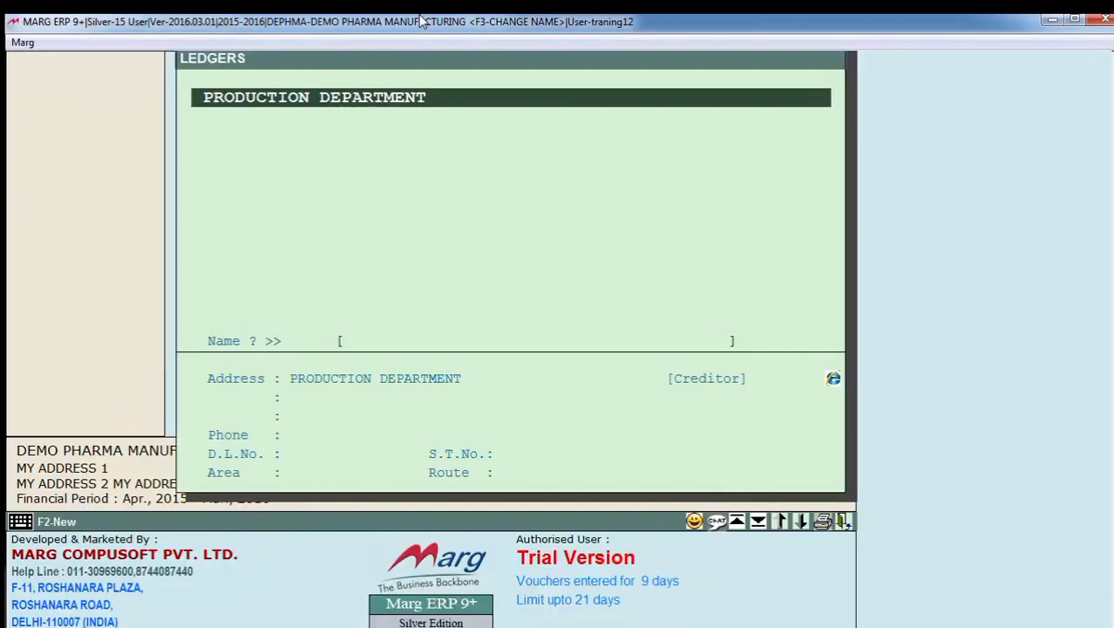
key("Return")
key("Return")
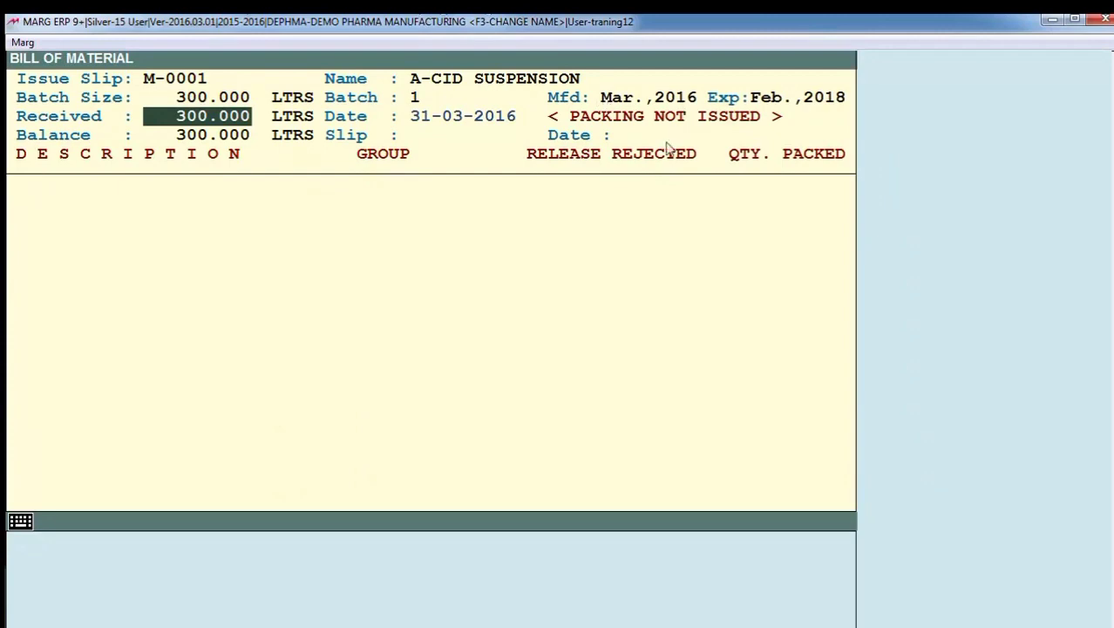
key("Escape")
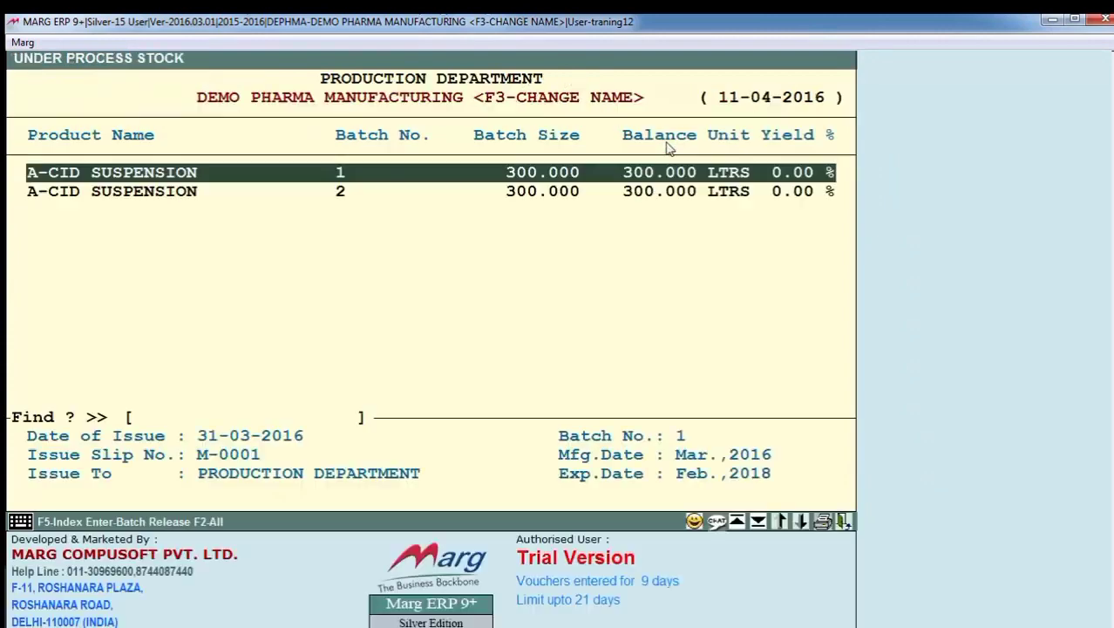
key("Escape")
key("Escape")
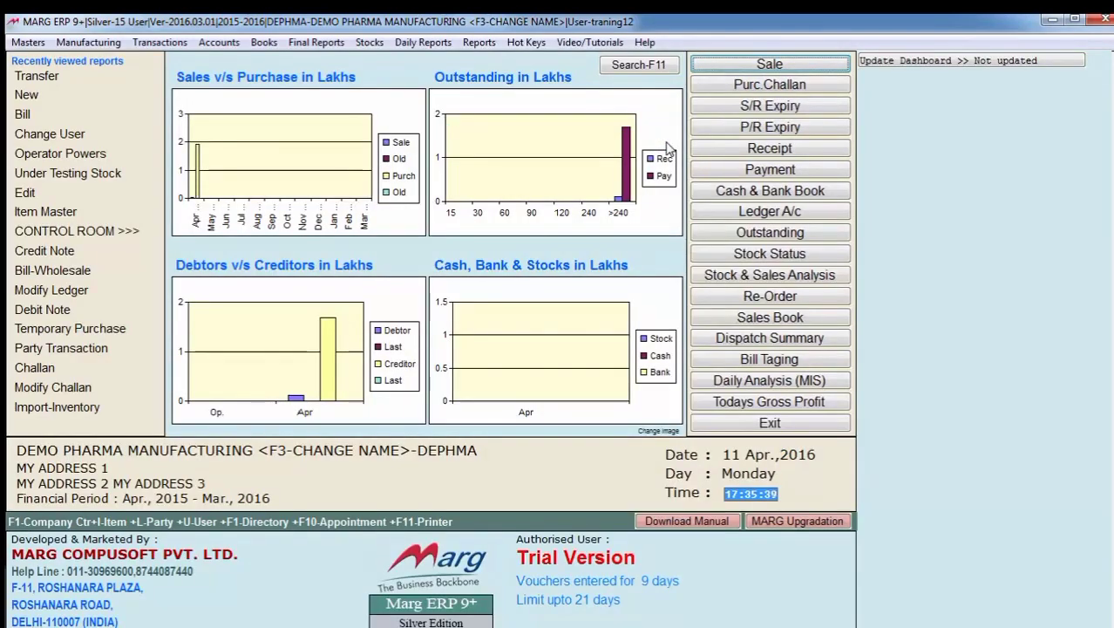
- Start a new packing material requisition slip for PRODUCTION DEPARTMENT with item A-CID SUSPENSION and quantity 300
key("alt+u")
key("Down")
key("Right")
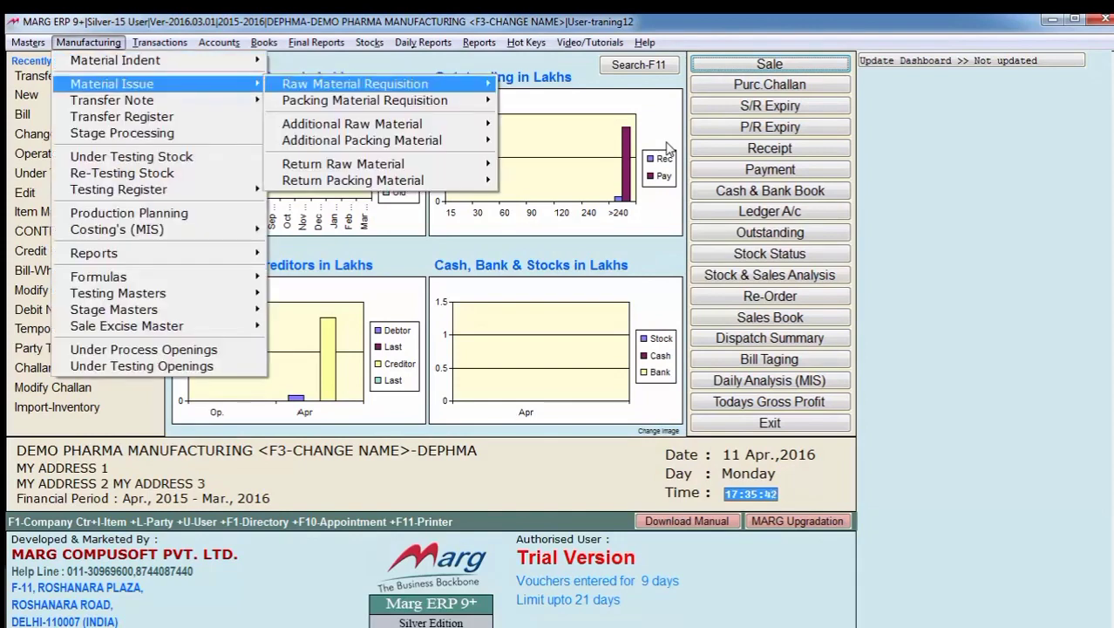
key("Down")
key("Right")
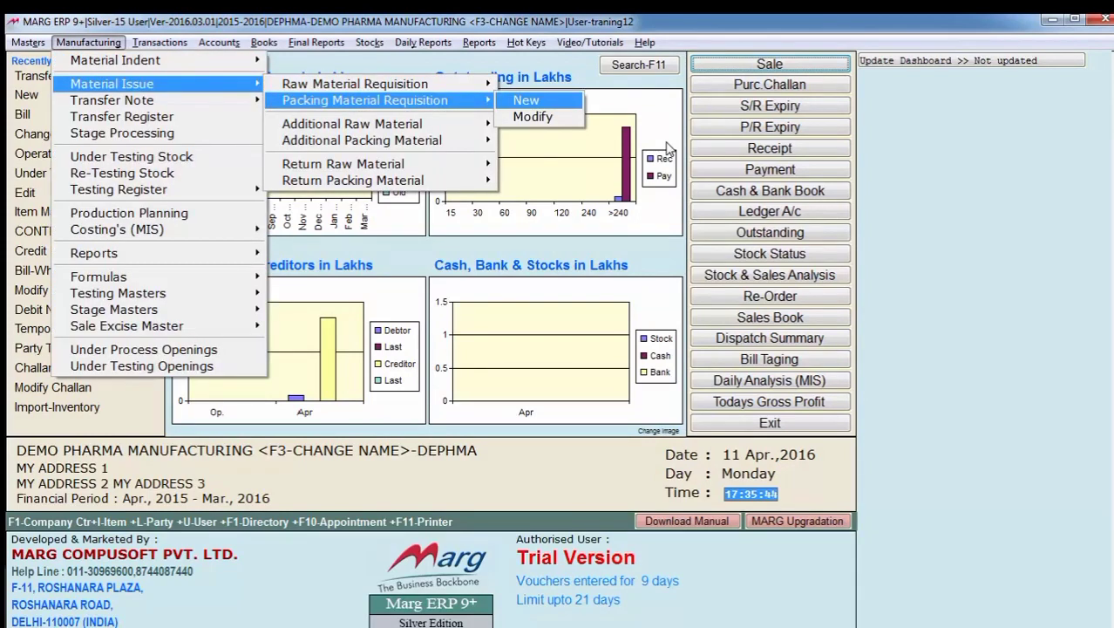
key("Return")
key("Return")
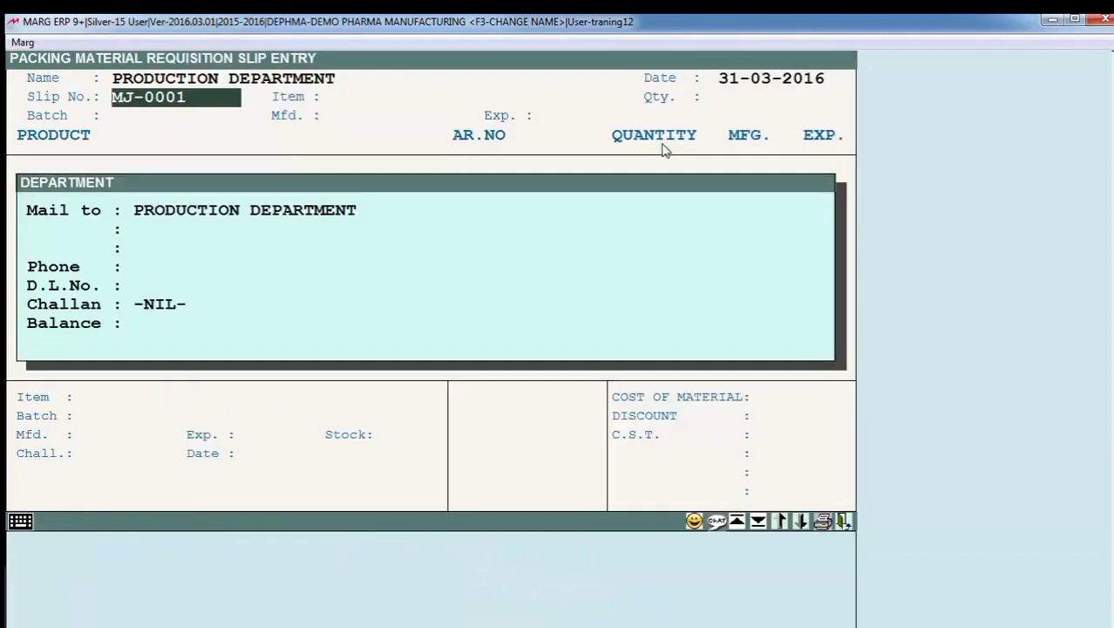
key("Return")
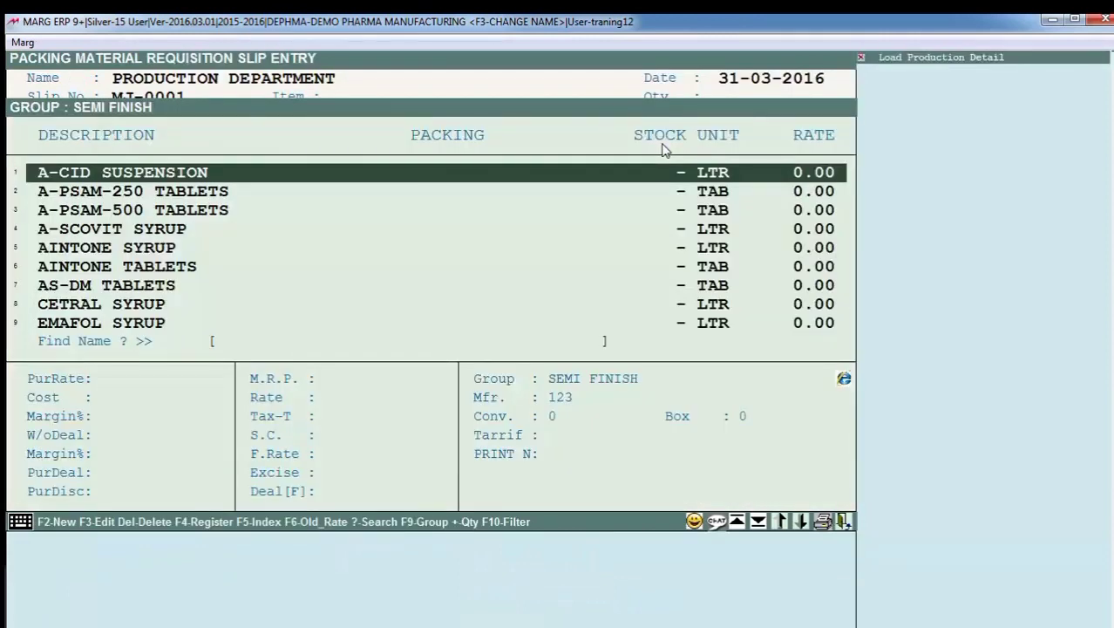
key("Return")
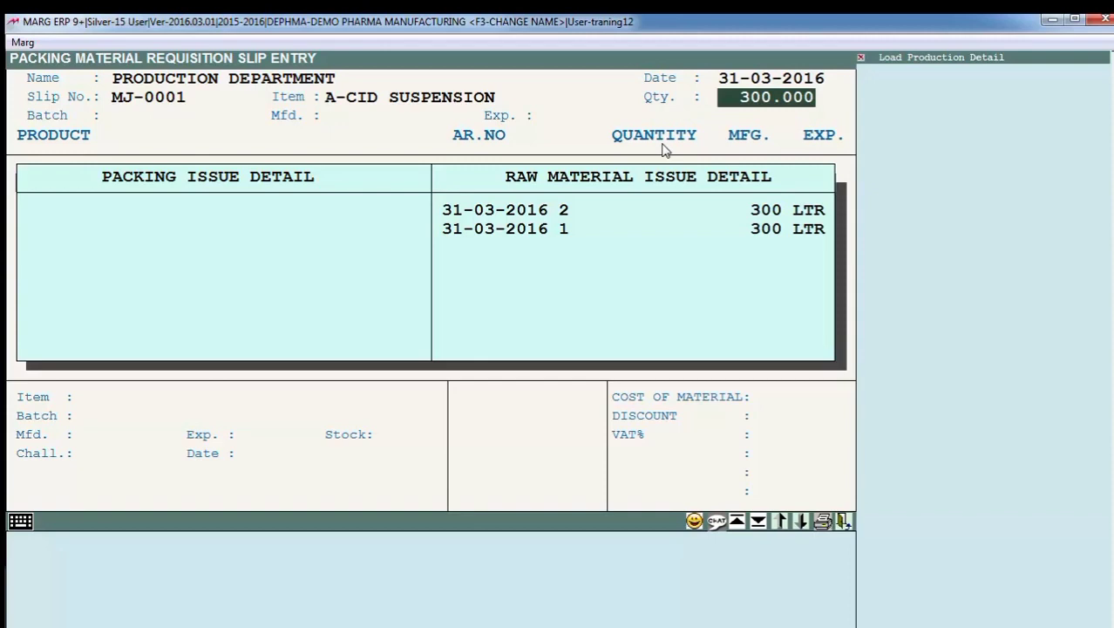
key("Return")
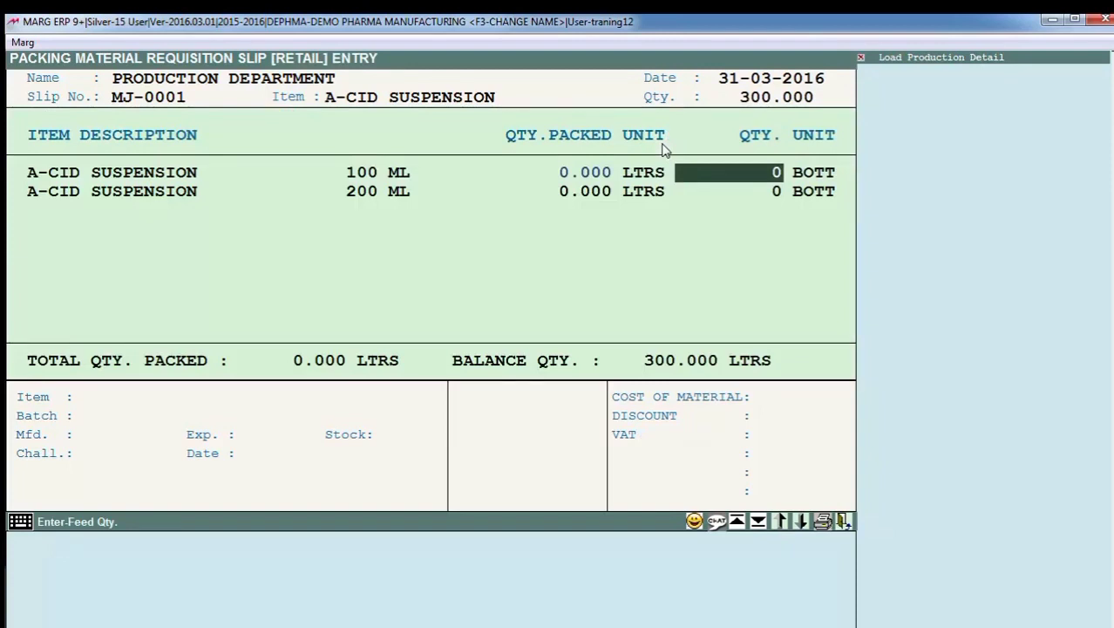
- Set the packing quantities to 1000 bottles of 100 ML and 500 bottles of 200 ML
type("1")
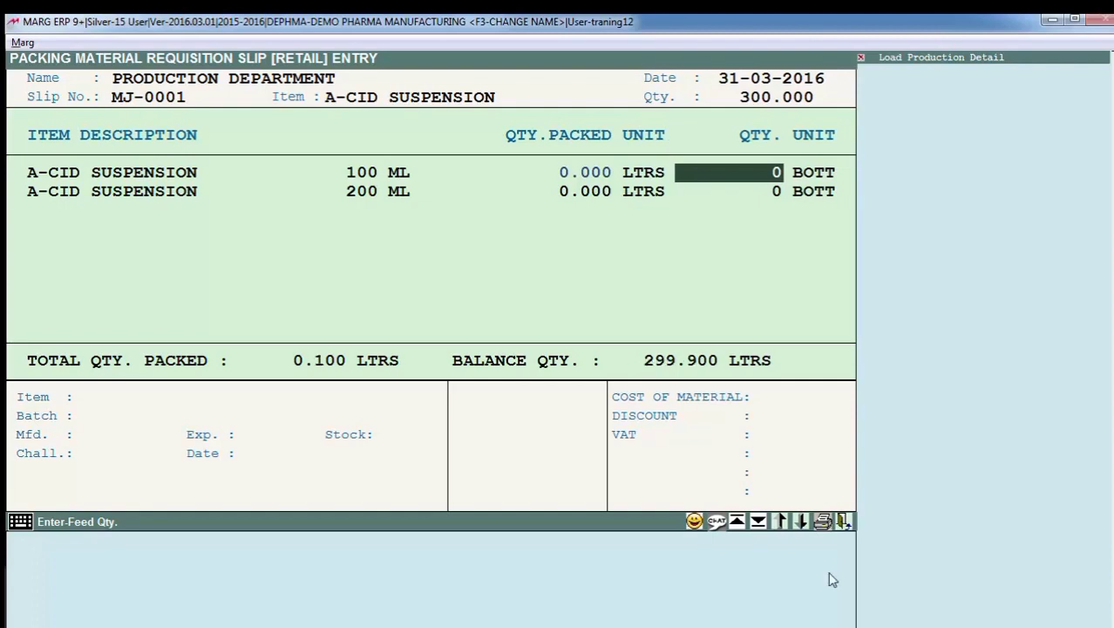
type("1000")
key("Return")
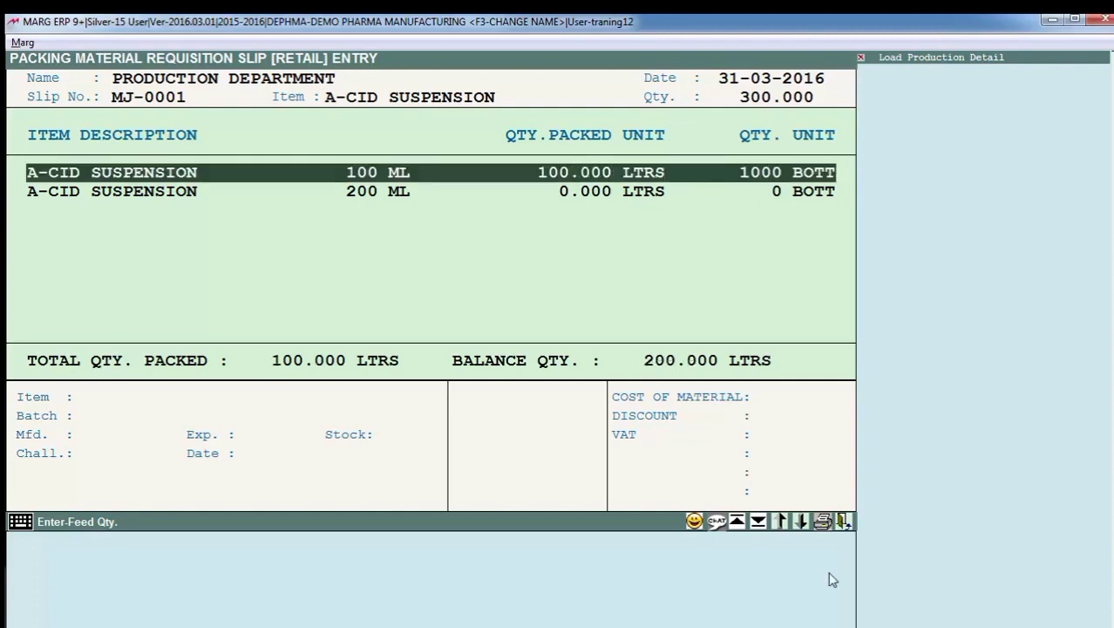
key("Down")
key("Return")
key("Return")
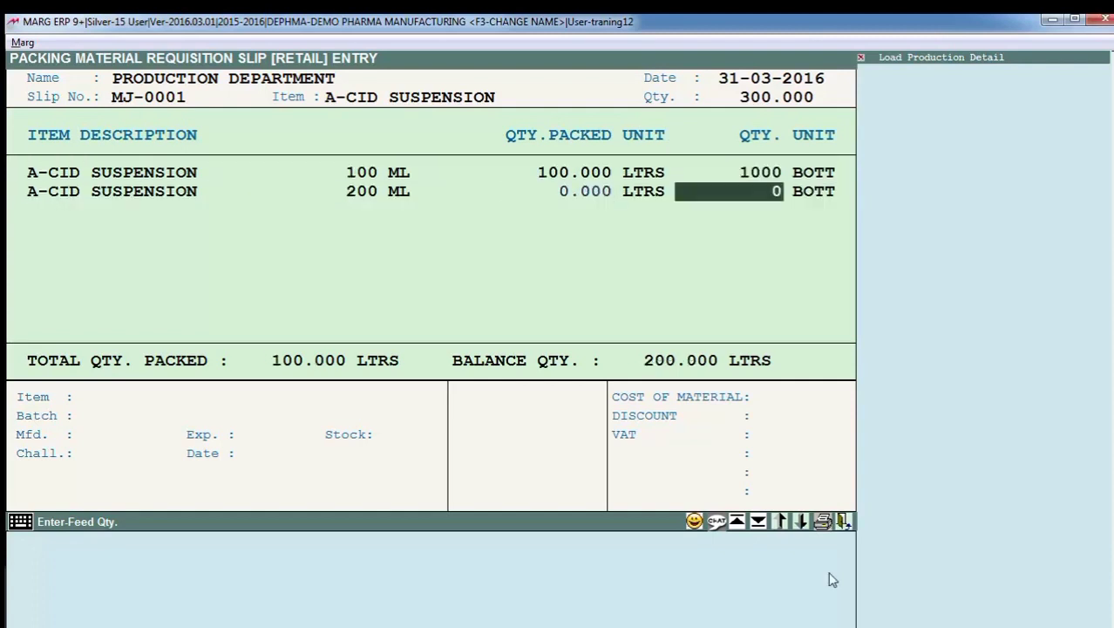
type("500")
key("Return")
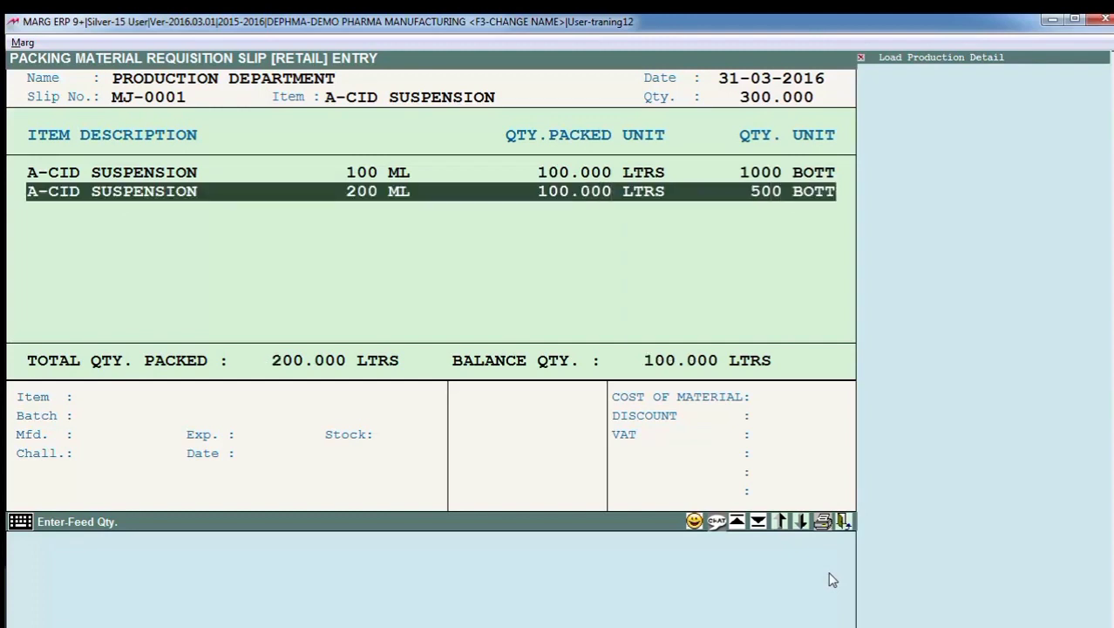
- Load the packing materials for batch 2 into the requisition slip, save it and leave the entry
key("Escape")
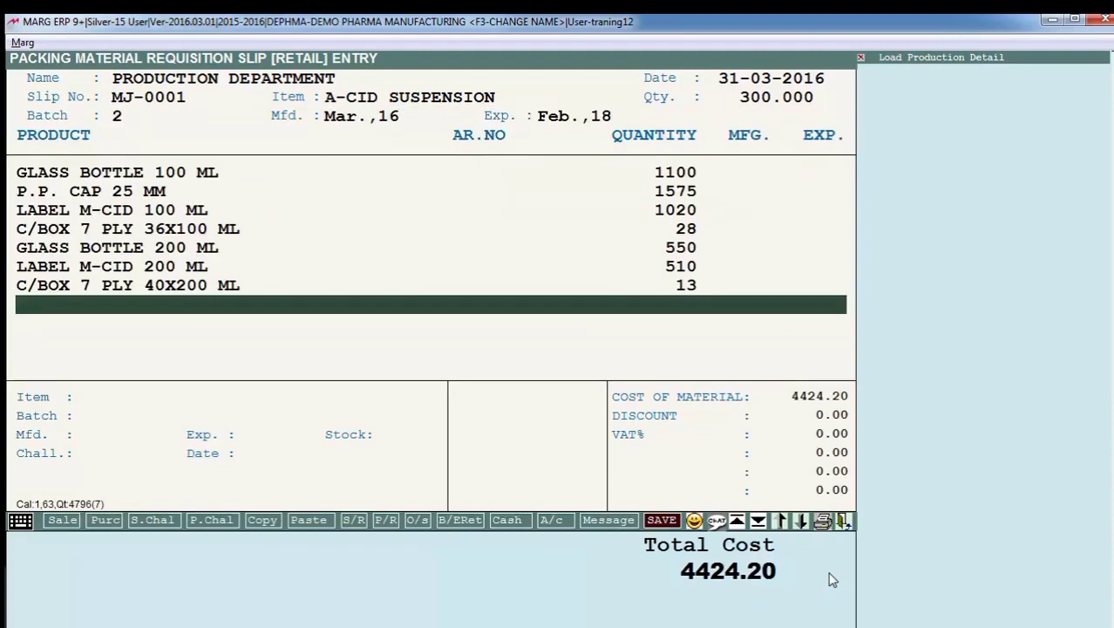
key("Escape")
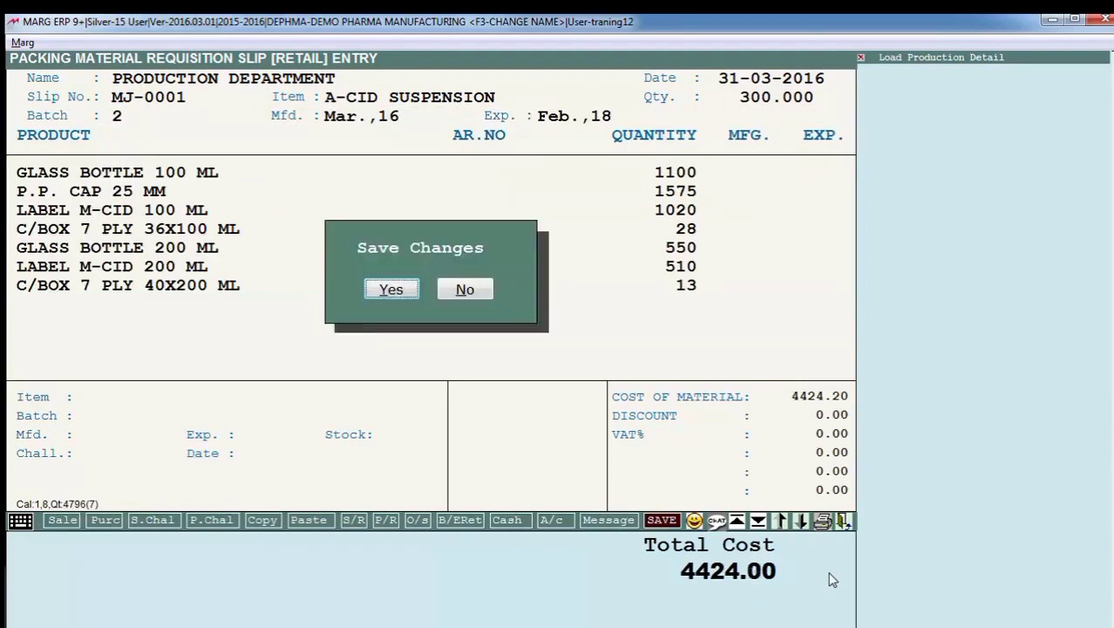
key("Return")
key("Escape")
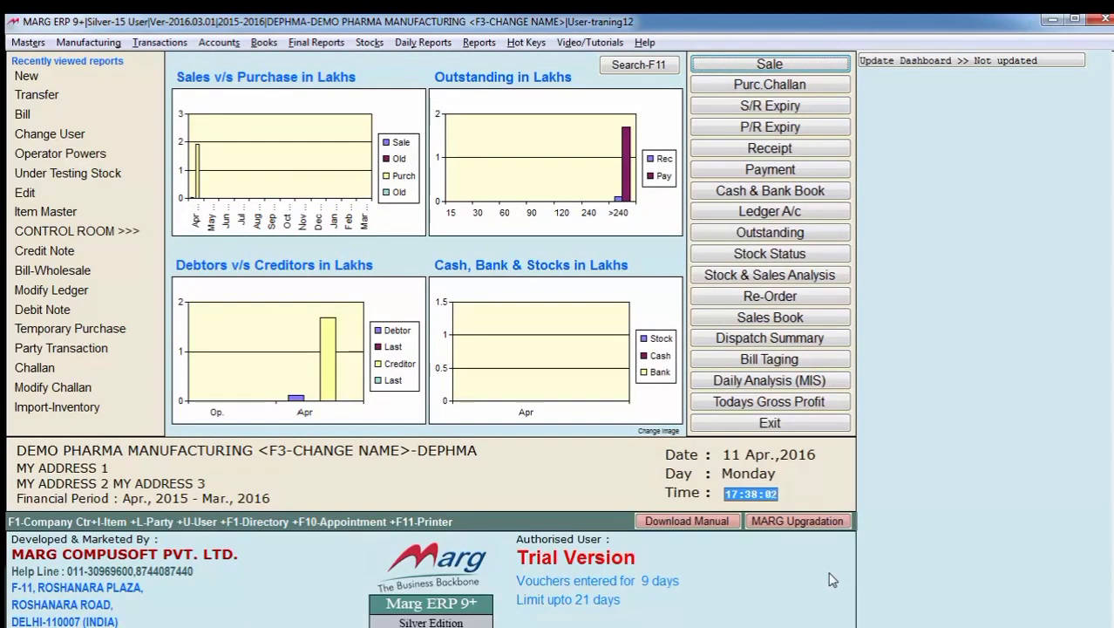
- Open a transfer note for A-CID SUSPENSION batch 2 of PRODUCTION DEPARTMENT, receiving 300 LTRS under slip 1 dated 31-03-2016
key("alt+m")
key("t")
key("Return")
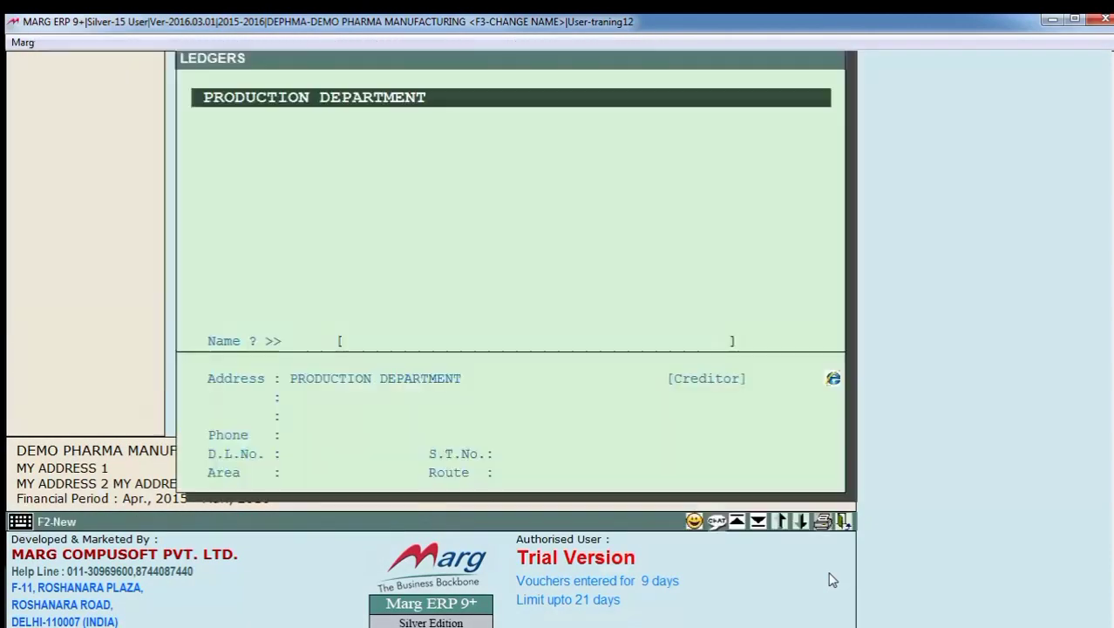
key("Return")
key("Down")
key("Return")
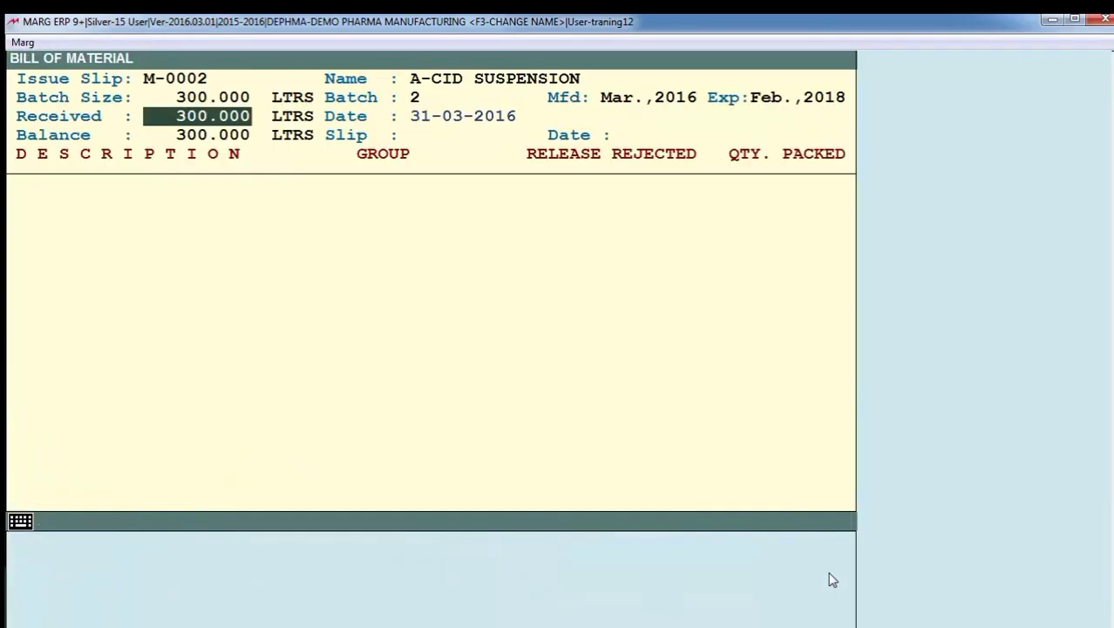
key("Return")
key("Return")
type("1")
key("Return")
key("Return")
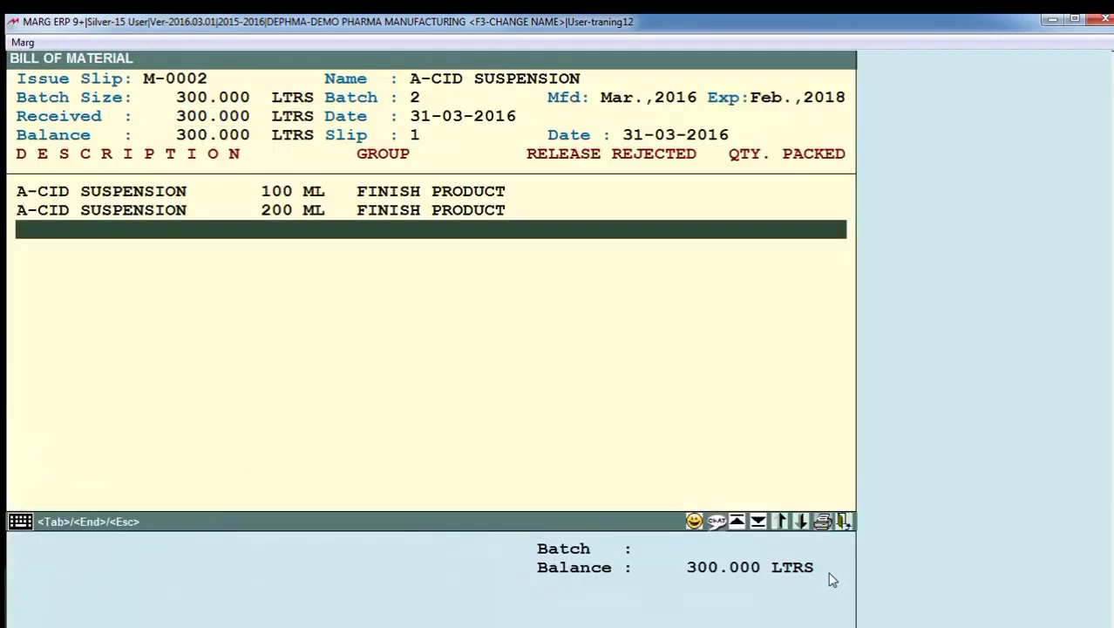
- Enter 900 received and 10 rejected bottles for the A-CID SUSPENSION 100 ML pack
key("Up")
key("Up")
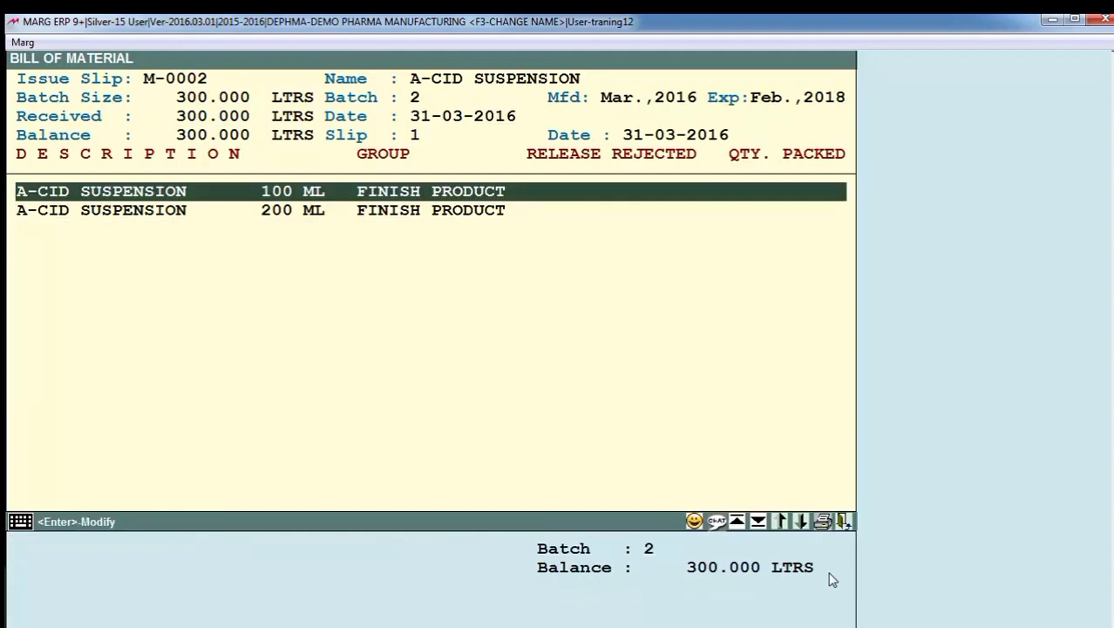
key("Return")
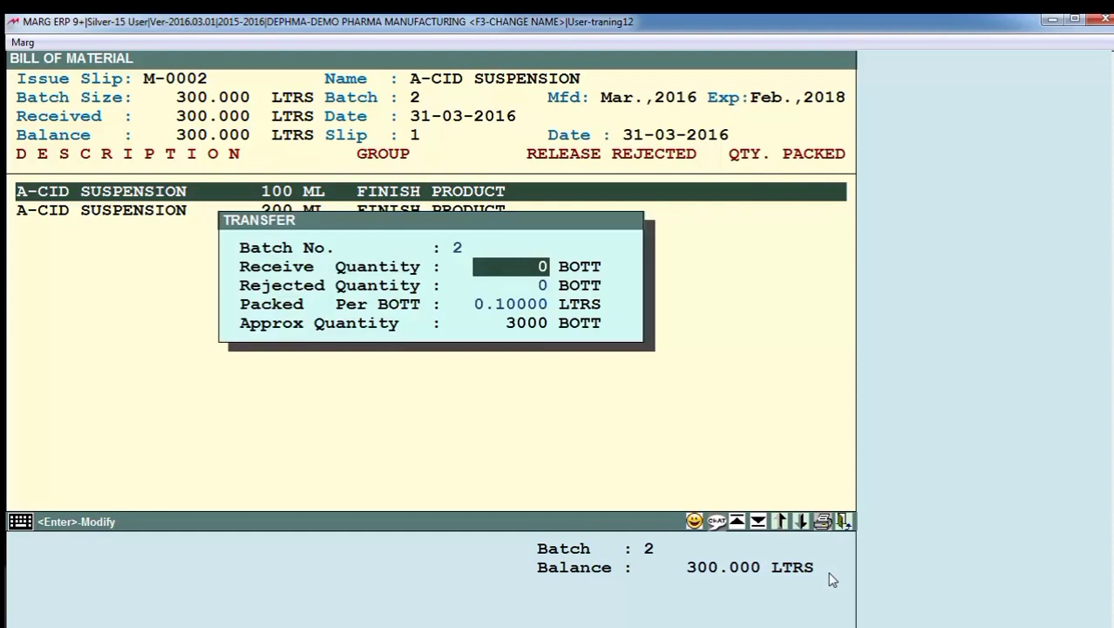
type("900")
key("Return")
type("10")
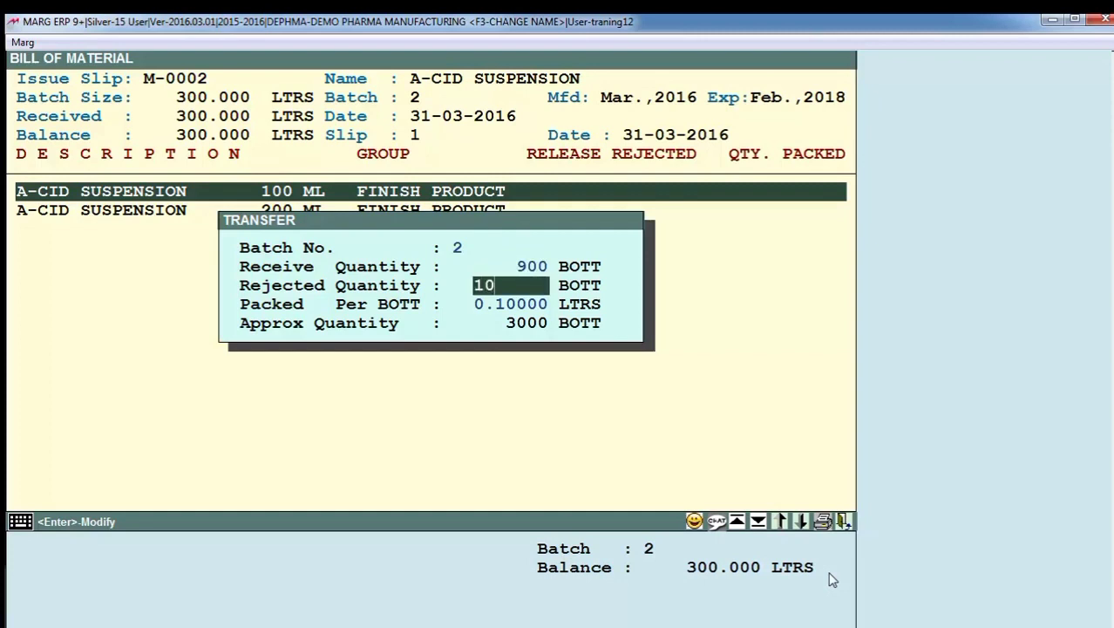
key("Return")
- Enter 1000 received and 10 rejected bottles for the A-CID SUSPENSION 200 ML pack
key("Return")
key("Down")
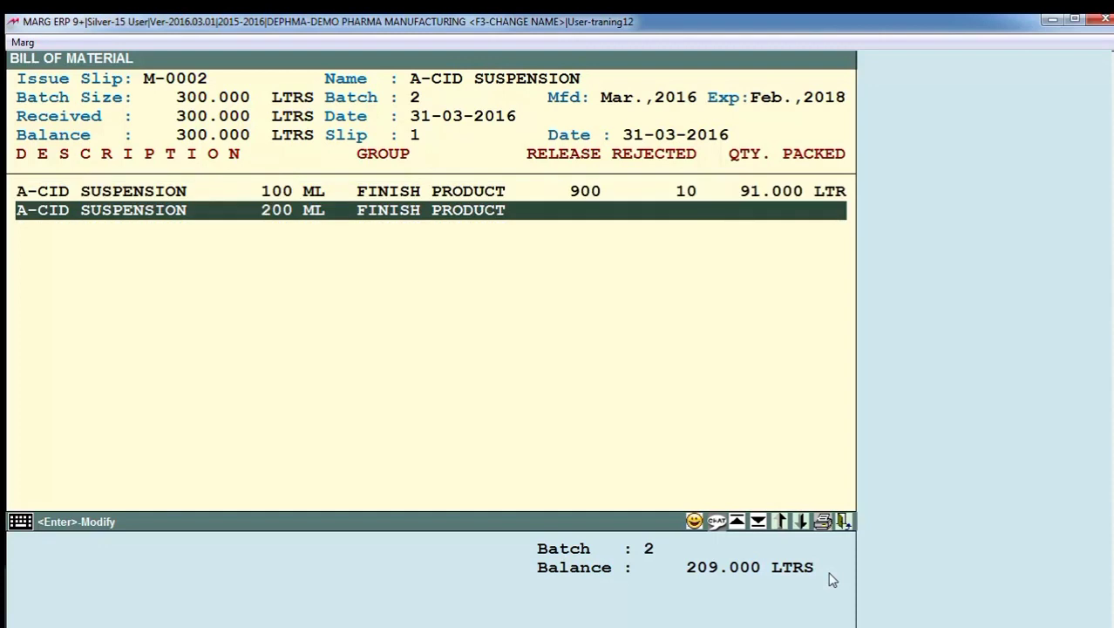
key("Return")
type("1")
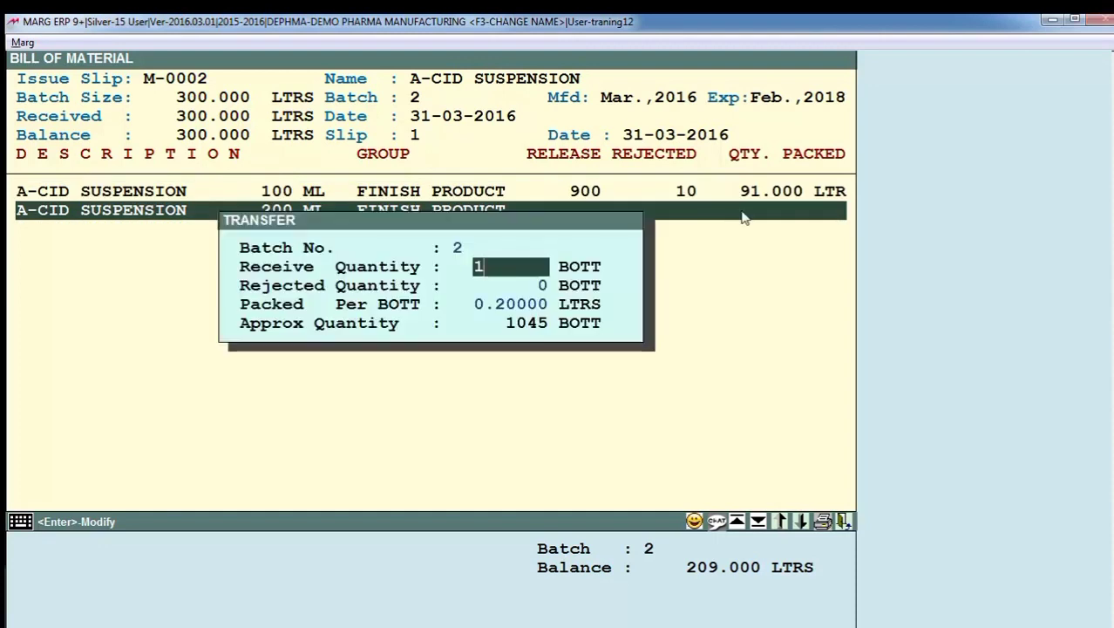
type("000")
key("Return")
type("10")
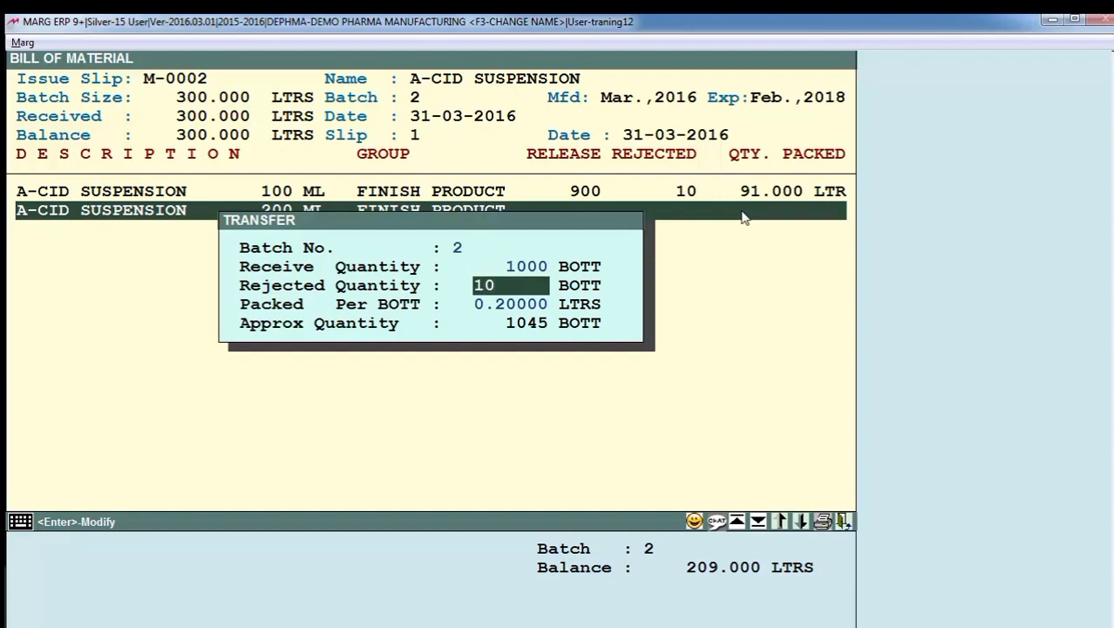
key("Return")
key("Return")
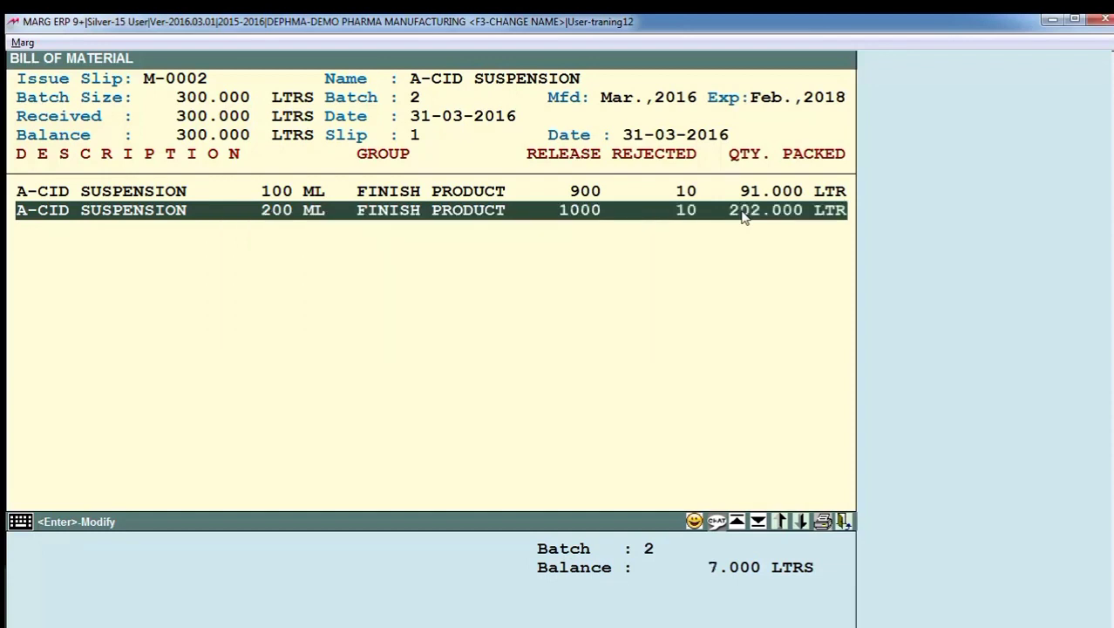
- Accept the transfer quantities and record an in-process loss of 7 LTRS
key("Down")
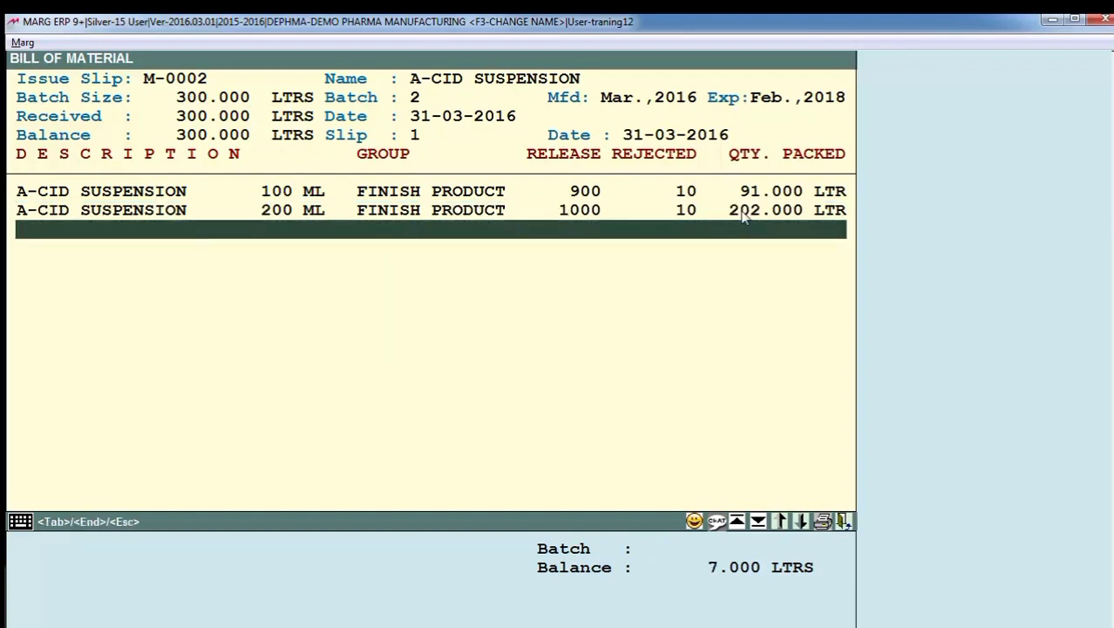
key("End")
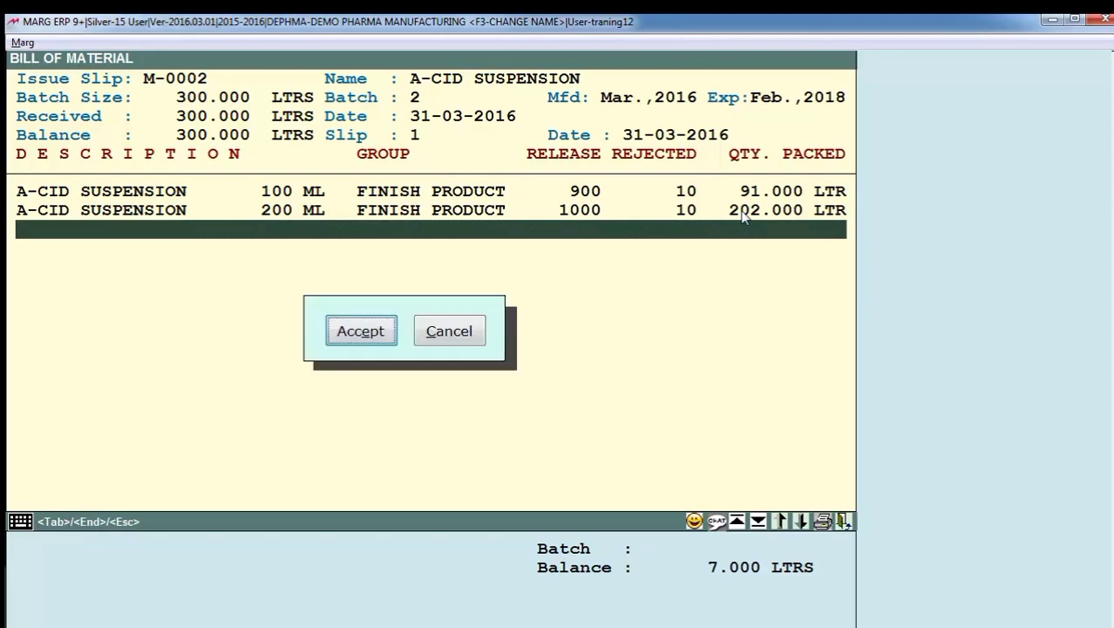
key("Return")
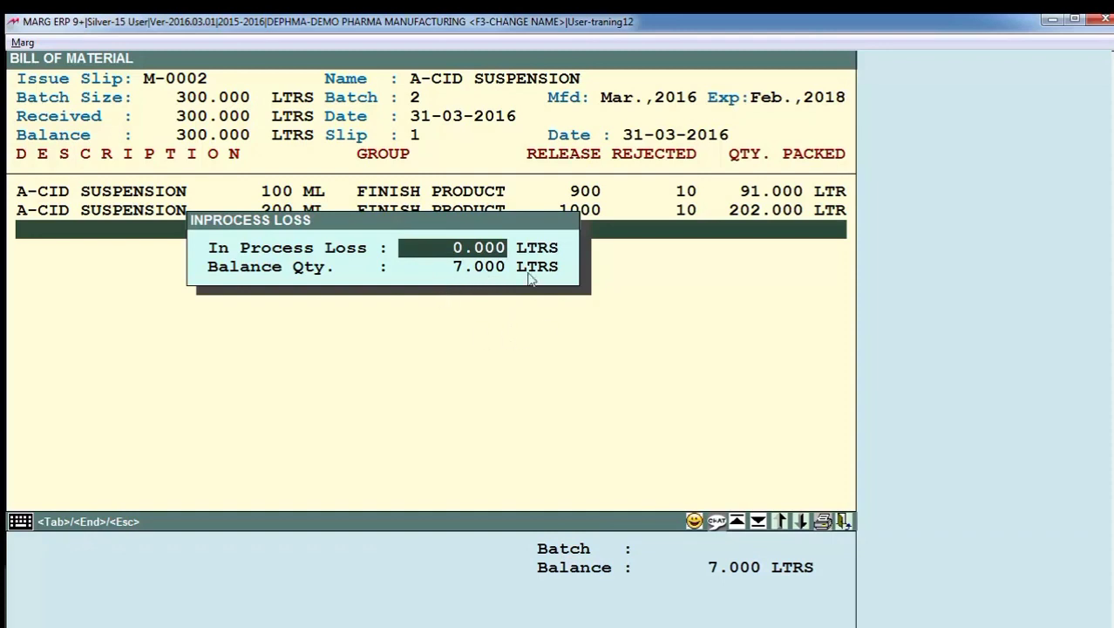
type("7")
key("Return")
- Accept the batch details of A-CID SUSPENSION 100 ML with their existing dates and rates
key("Return")
key("Return")
key("Return")
key("Return")
key("Return")
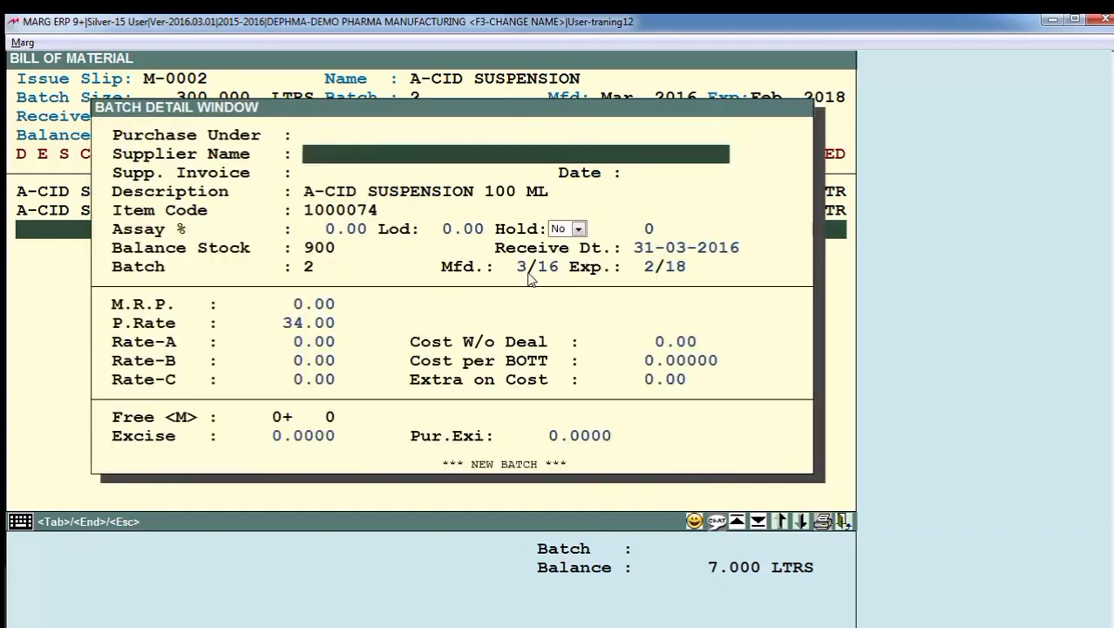
key("Return")
key("Return")
key("Return")
key("Return")
key("Return")
key("Return")
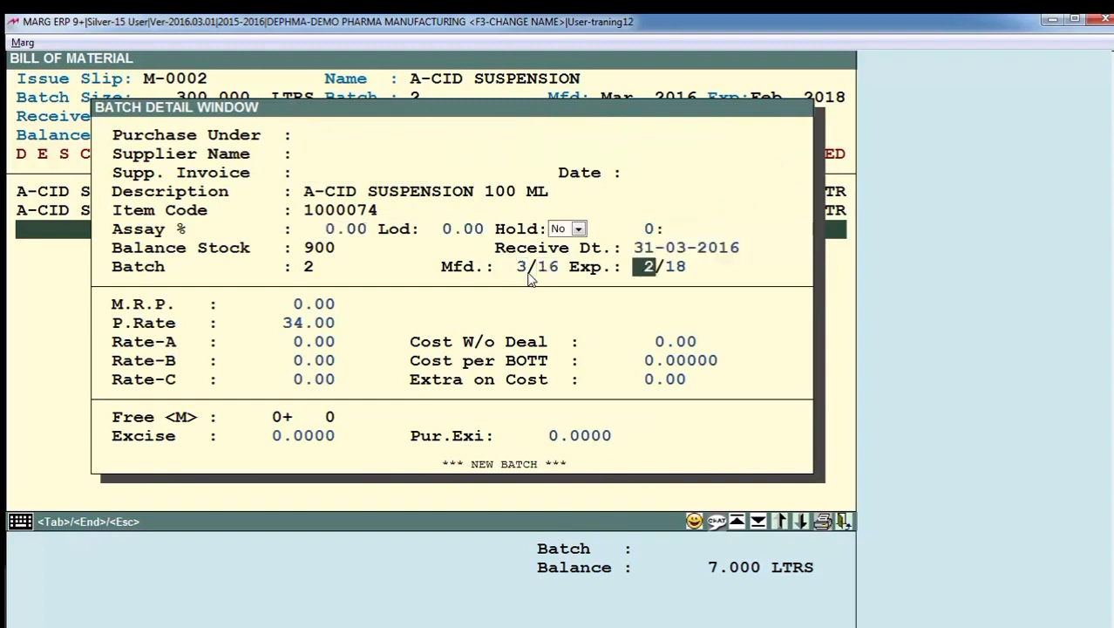
key("Return")
key("Return")
key("Return")
key("Return")
key("Return")
key("Return")
key("Return")
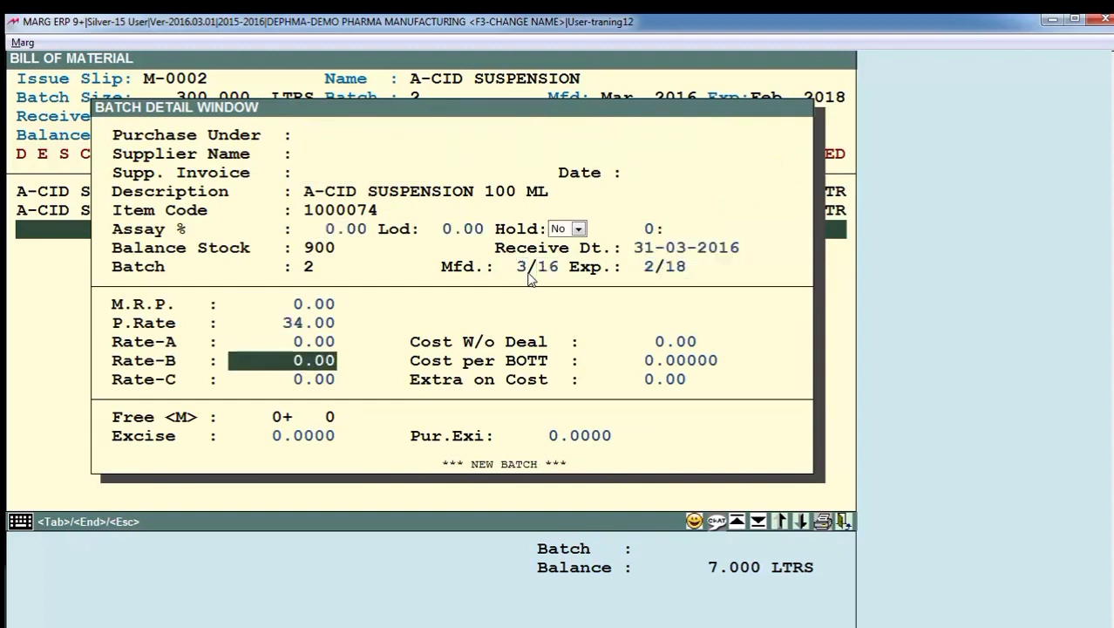
- Accept the batch details of A-CID SUSPENSION 200 ML with their existing dates and rates, and save the transfer
key("Return")
key("Return")
key("Return")
key("Return")
key("Return")
key("Return")
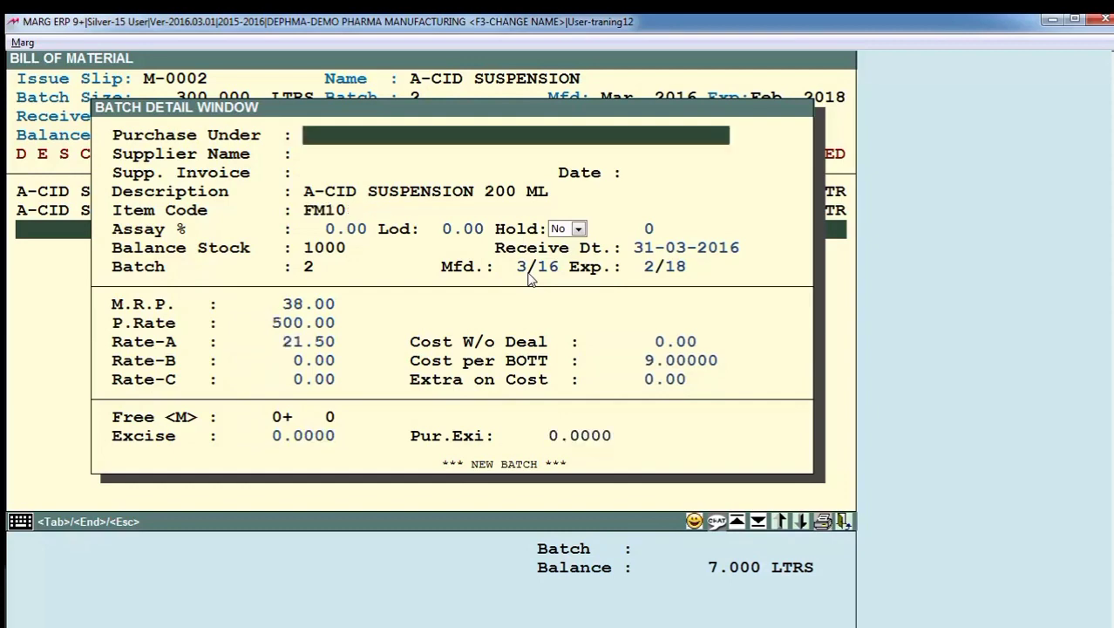
key("Return")
key("Return")
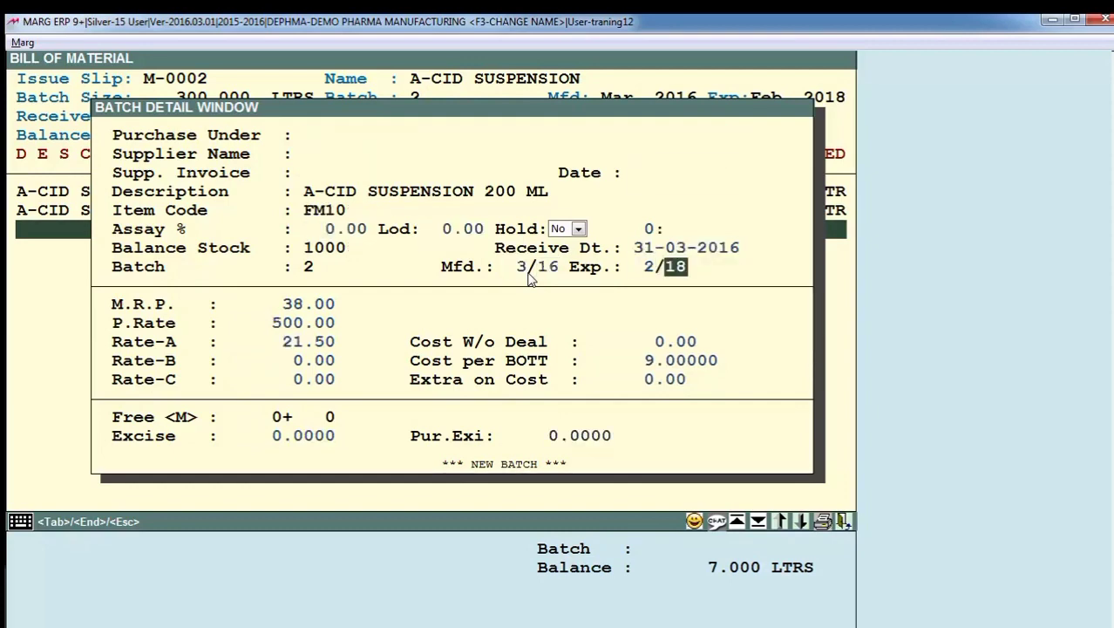
key("Return")
key("End")
key("Return")
key("Escape")
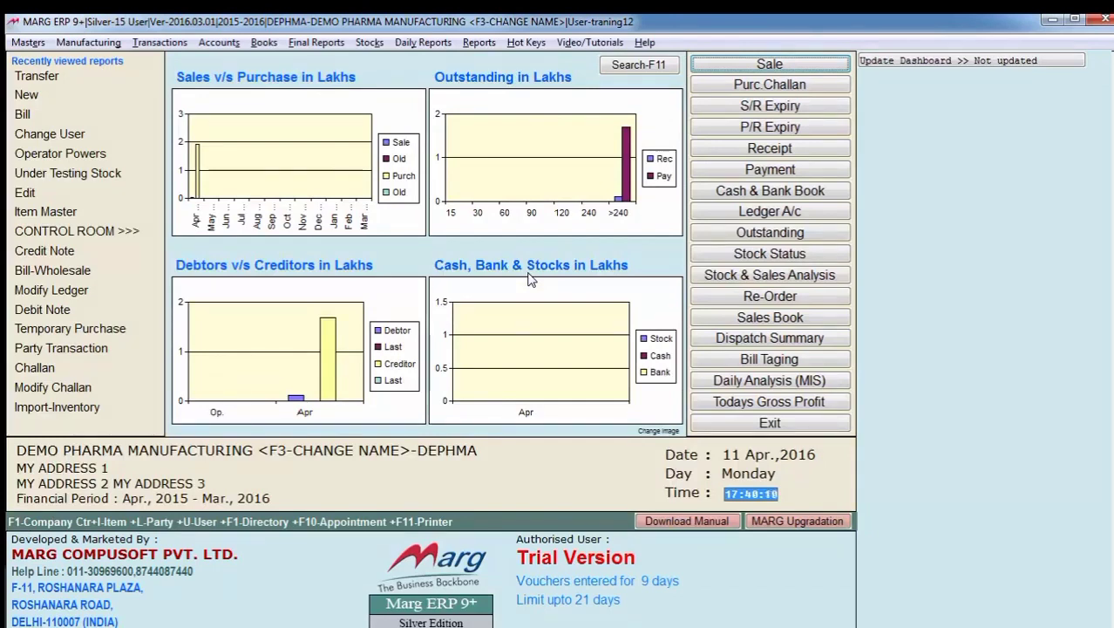
- Display the available stock as on 31-03-2016 and check the A-CID SUSPENSION 100 ML and 200 ML packs
key("alt+d")
key("Left")
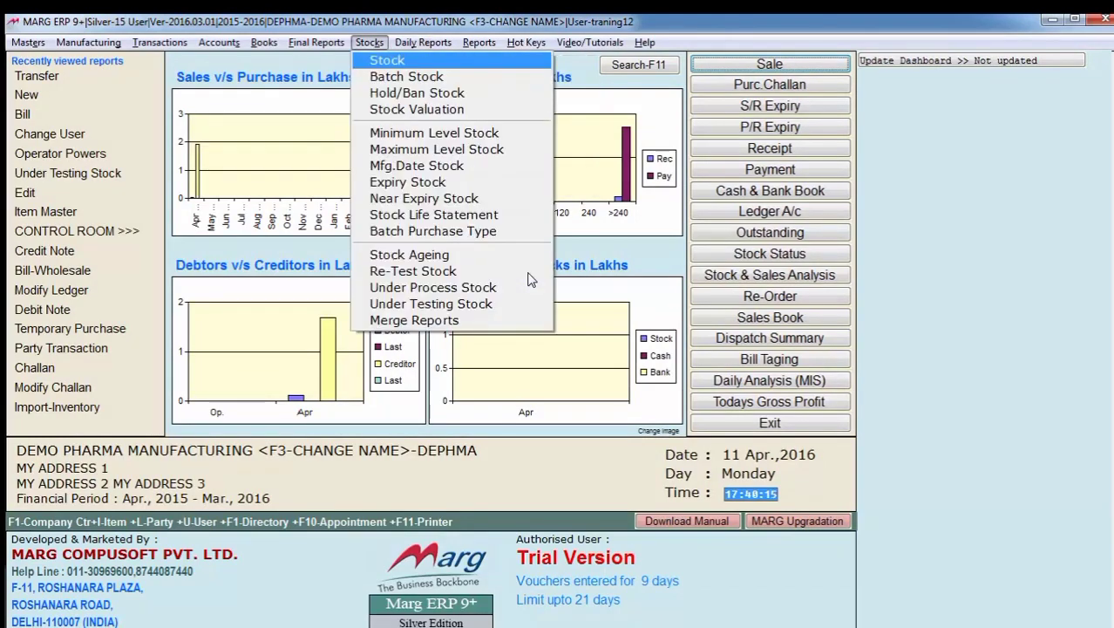
key("Return")
key("Return")
key("Return")
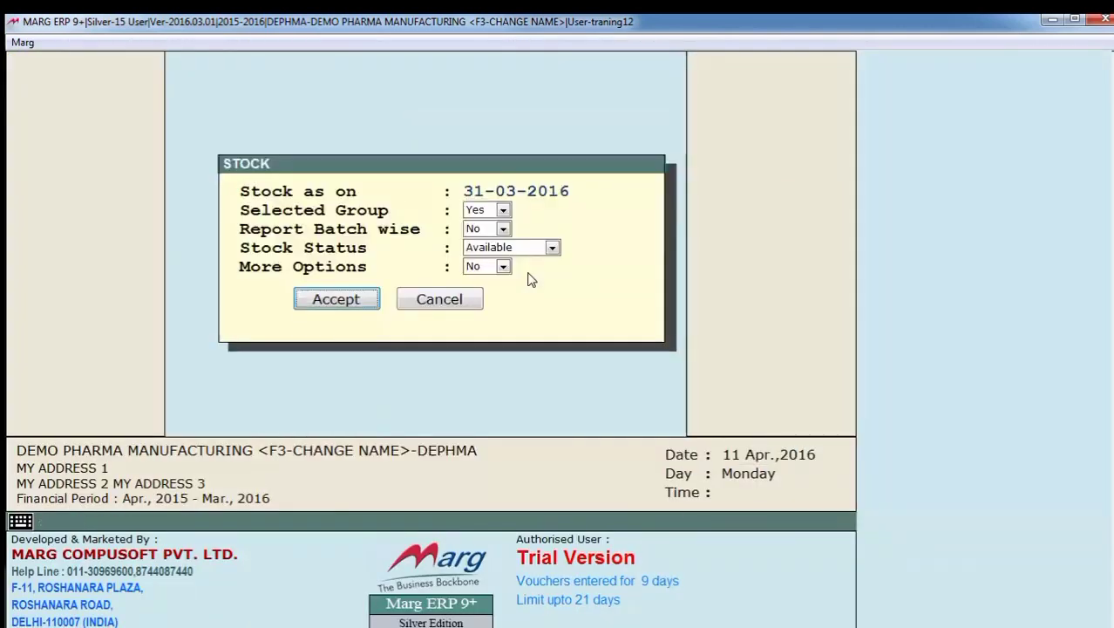
key("Return")
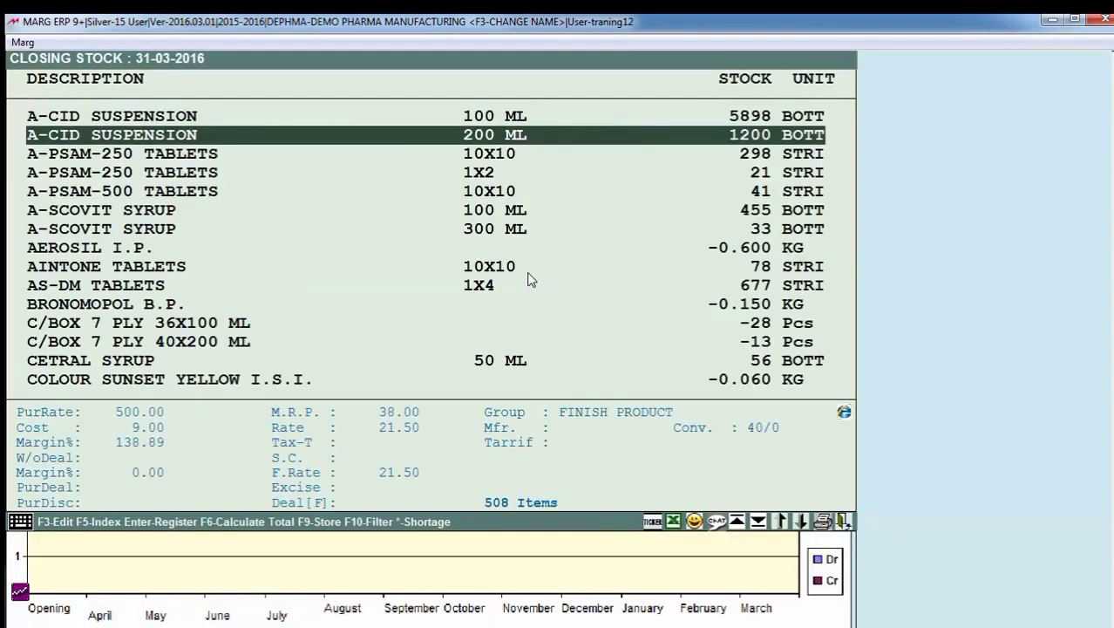
key("Up")
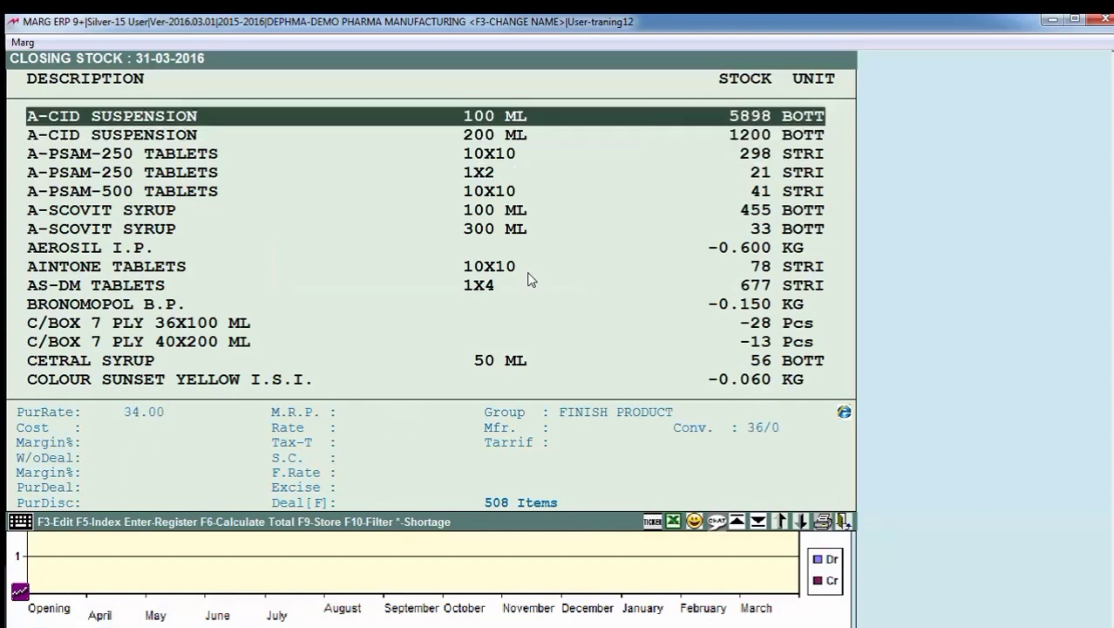
key("Down")
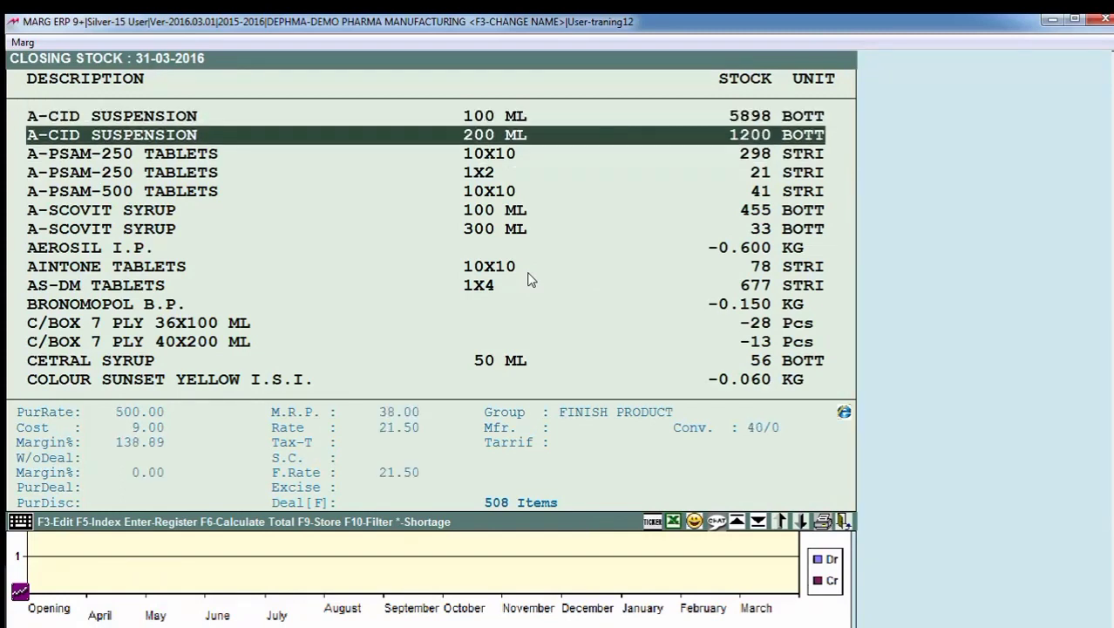
key("Up")
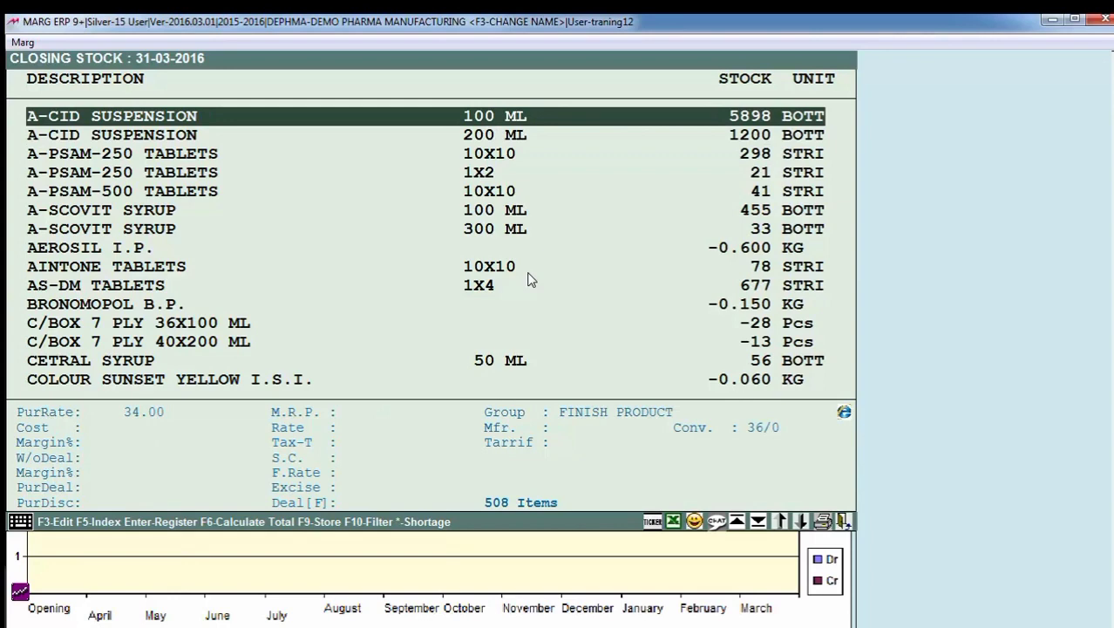
key("Escape")
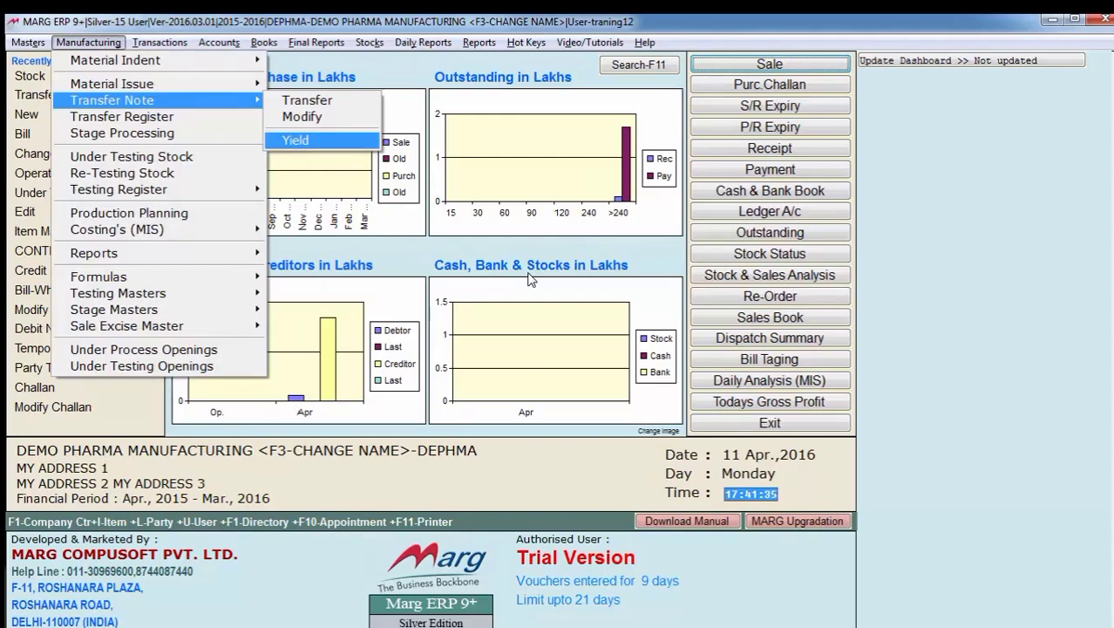
- Check the production department's yield report for the A-CID SUSPENSION batch
key("Return")
key("Return")
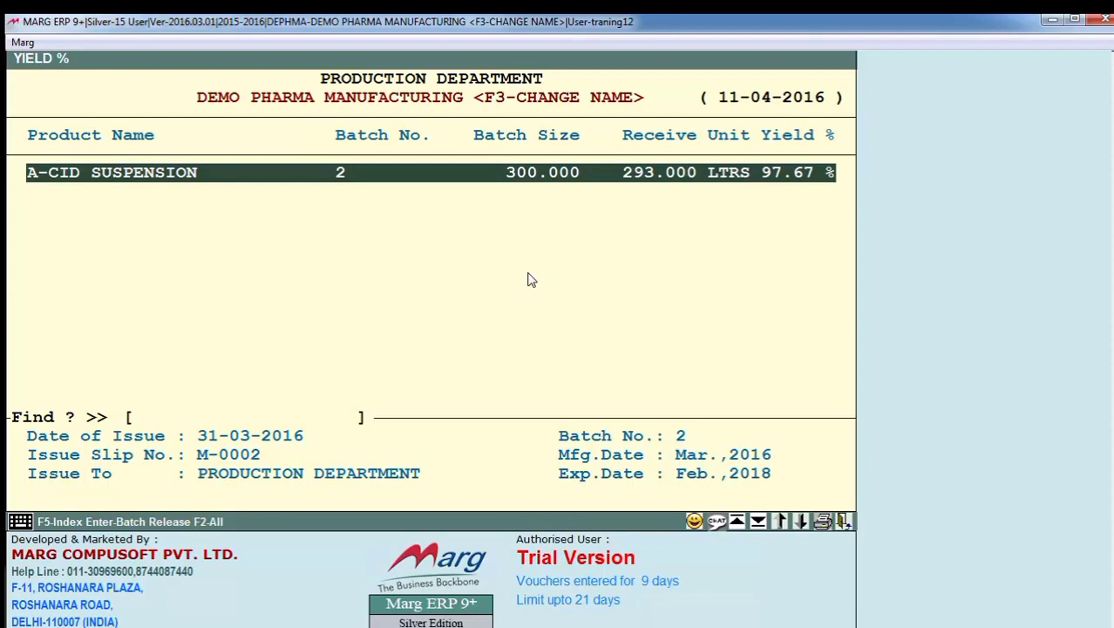
key("Escape")
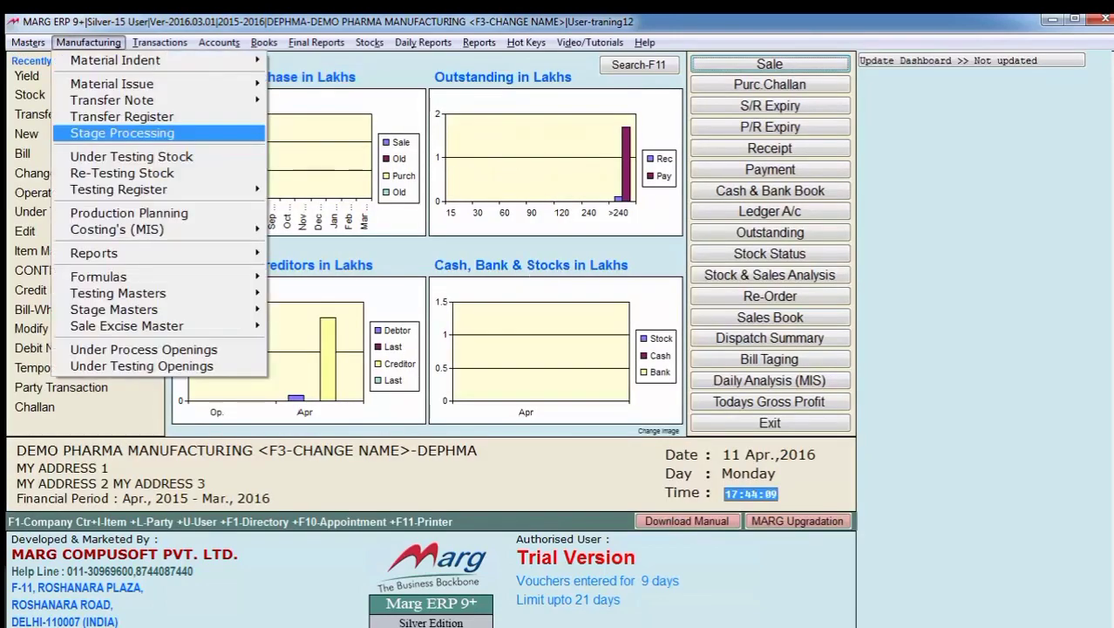
key("Down")
key("Down")
key("Down")
key("Right")
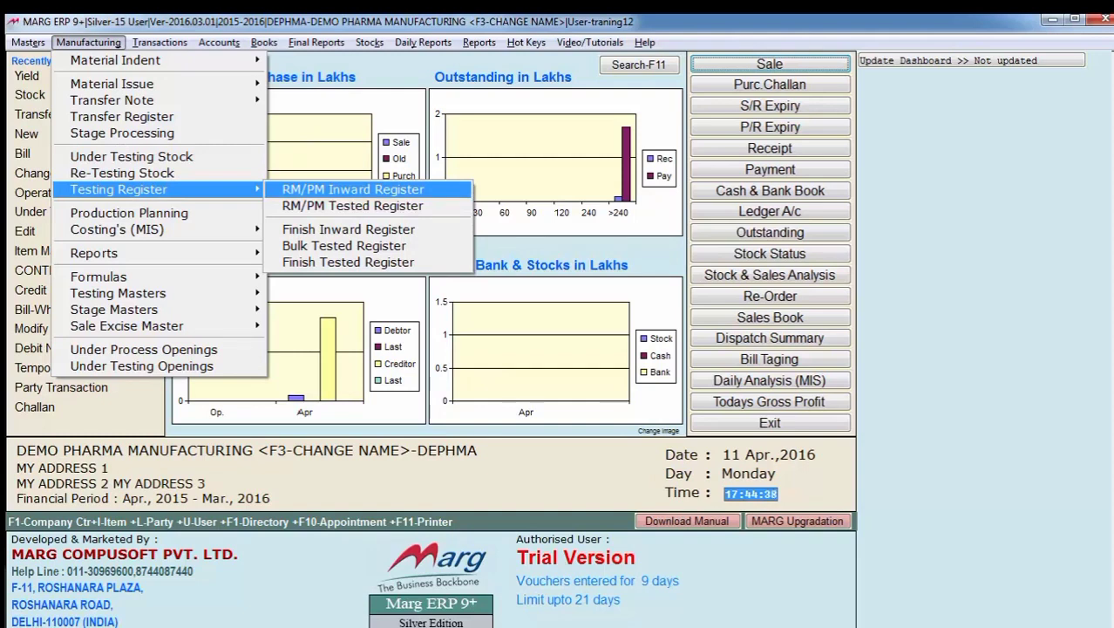
key("Down")
key("Down")
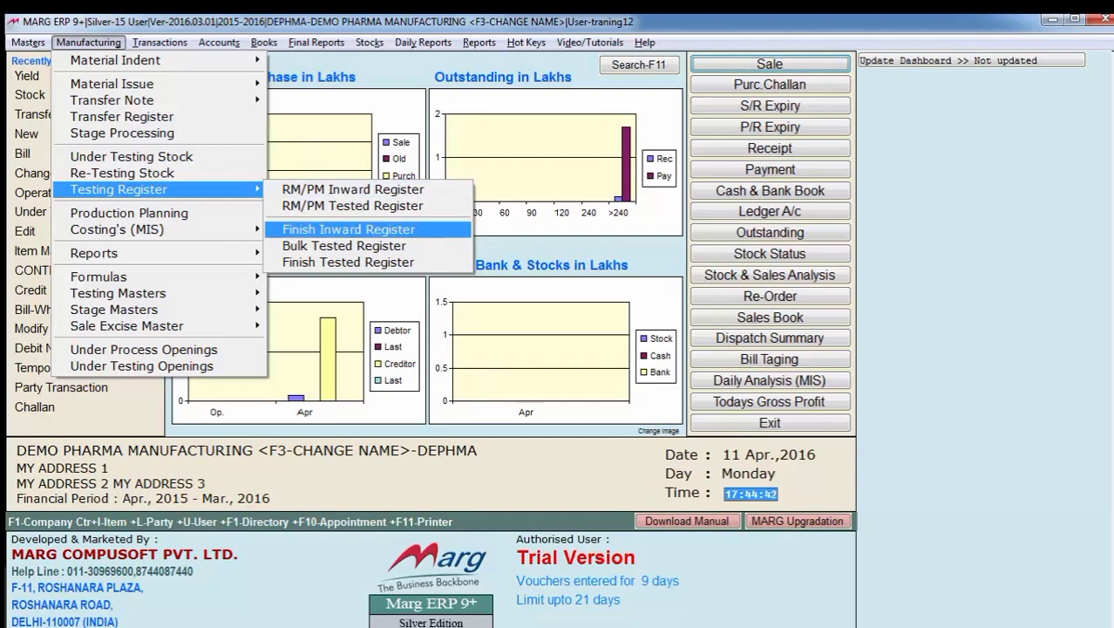
key("Down")
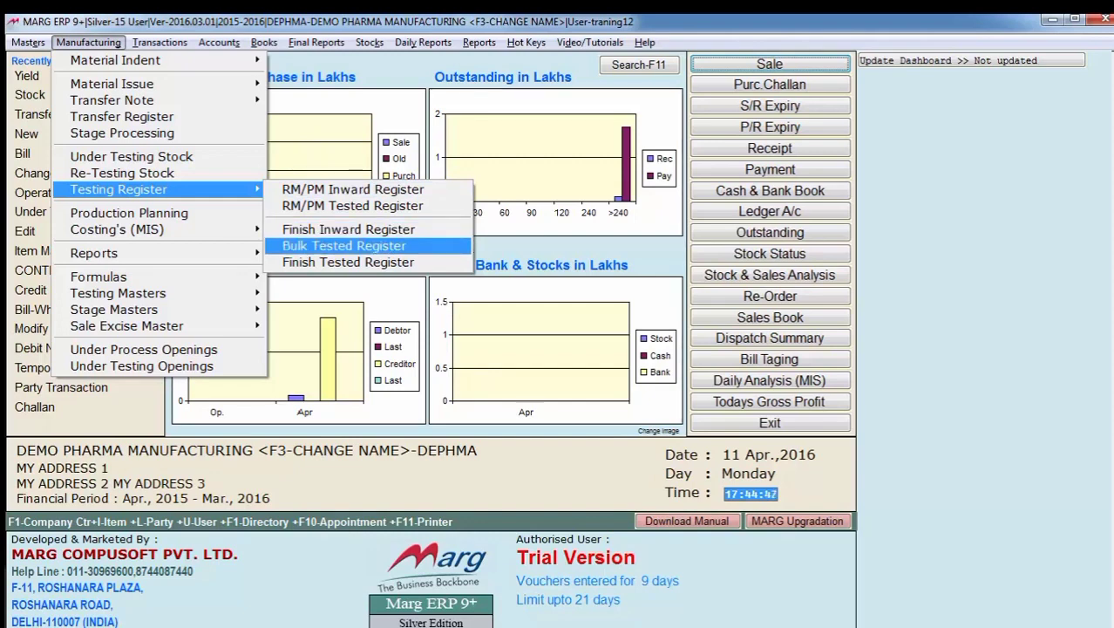
key("Down")
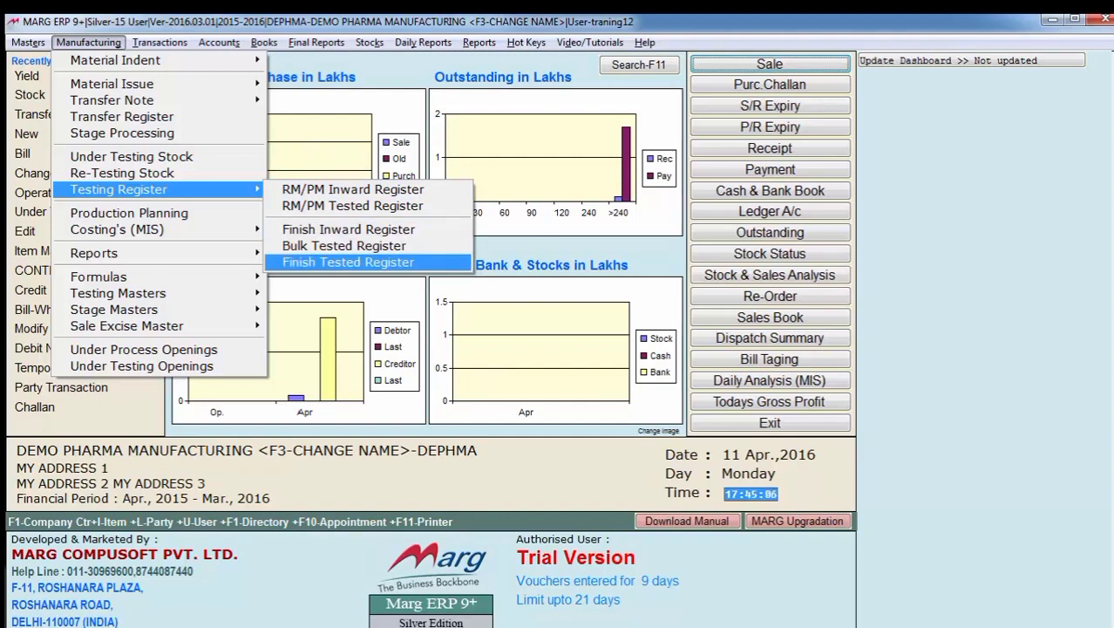
key("Left")
key("Down")
key("Down")
key("Right")
key("Left")
key("Down")
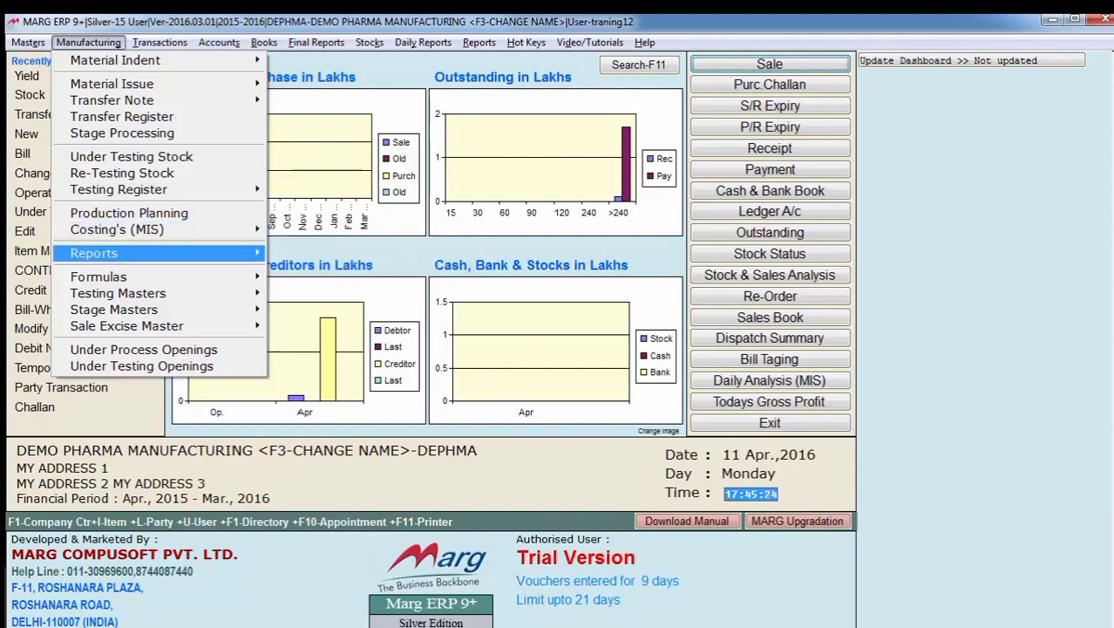
key("Right")
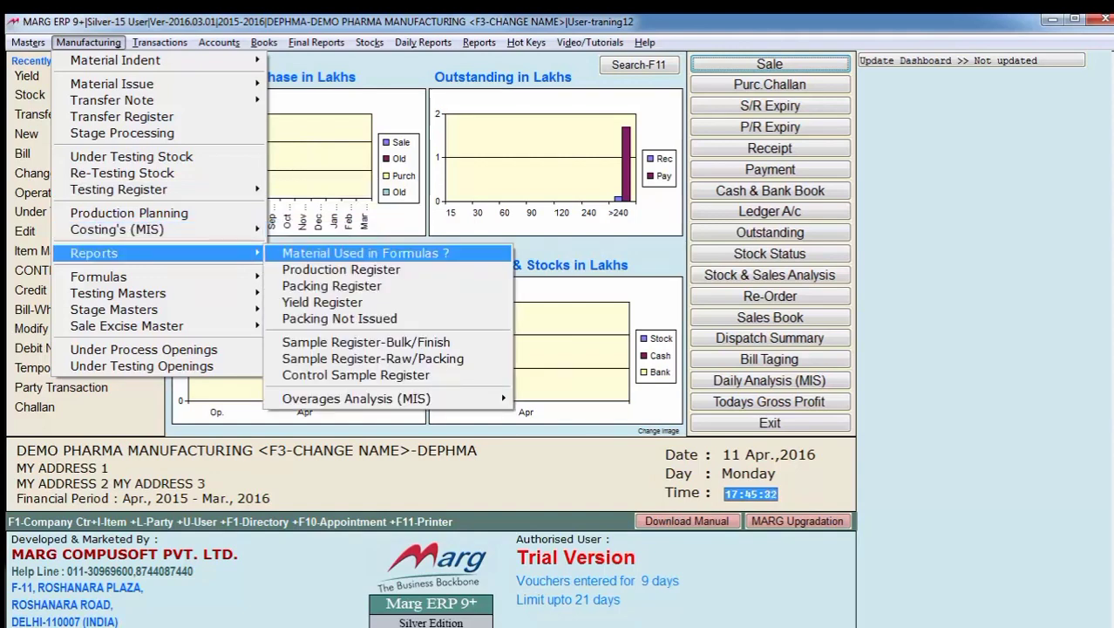
key("Down")
key("Up")
key("Down")
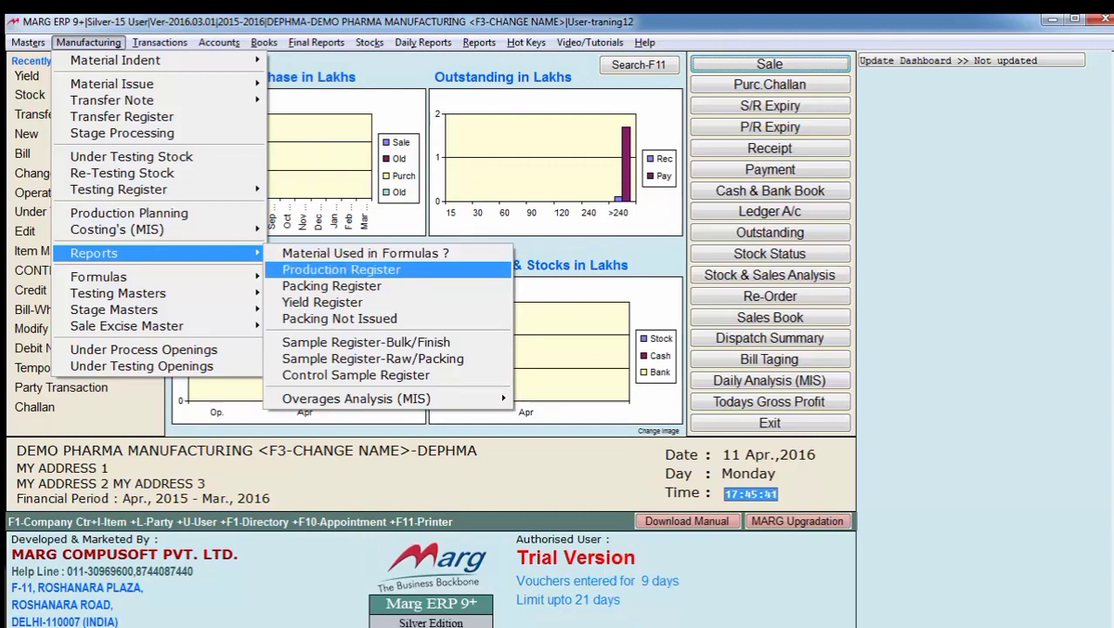
key("Down")
key("Down")
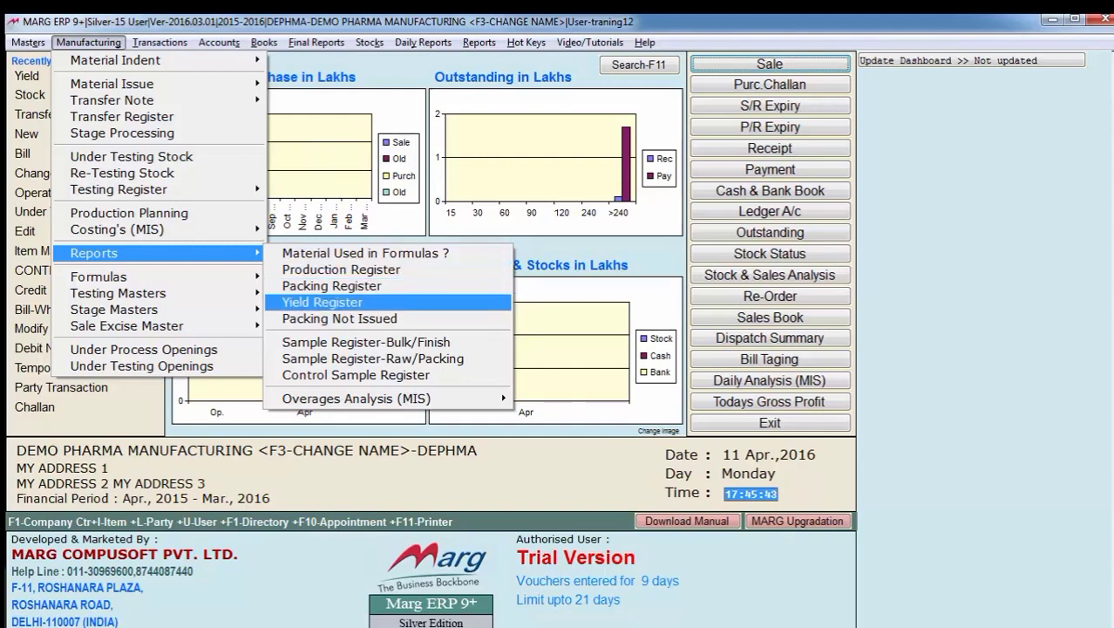
key("Down")
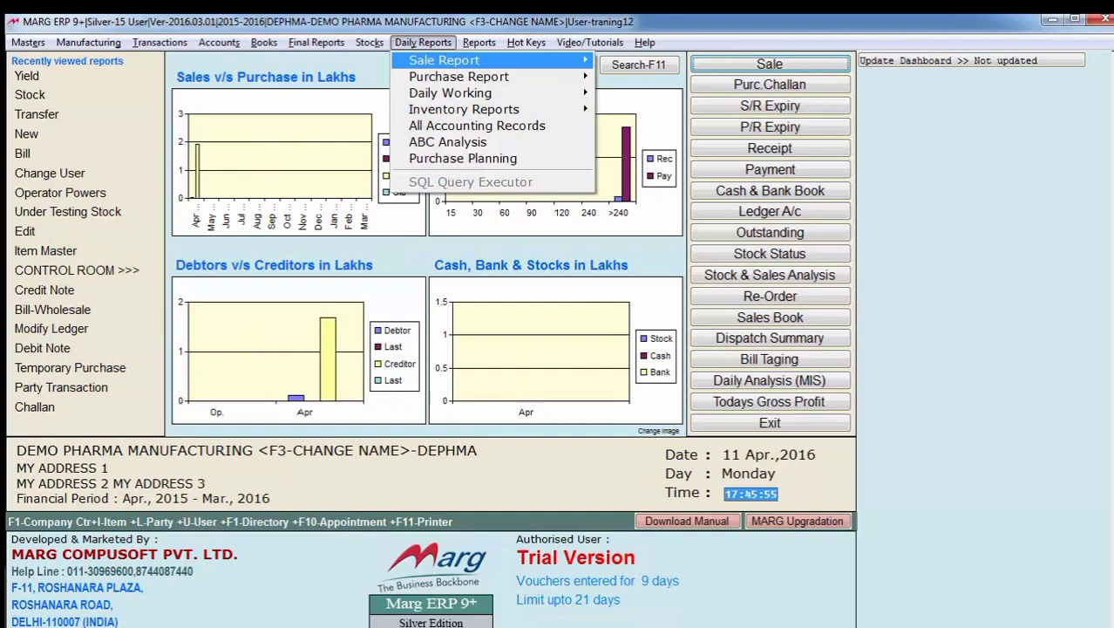
key("Right")
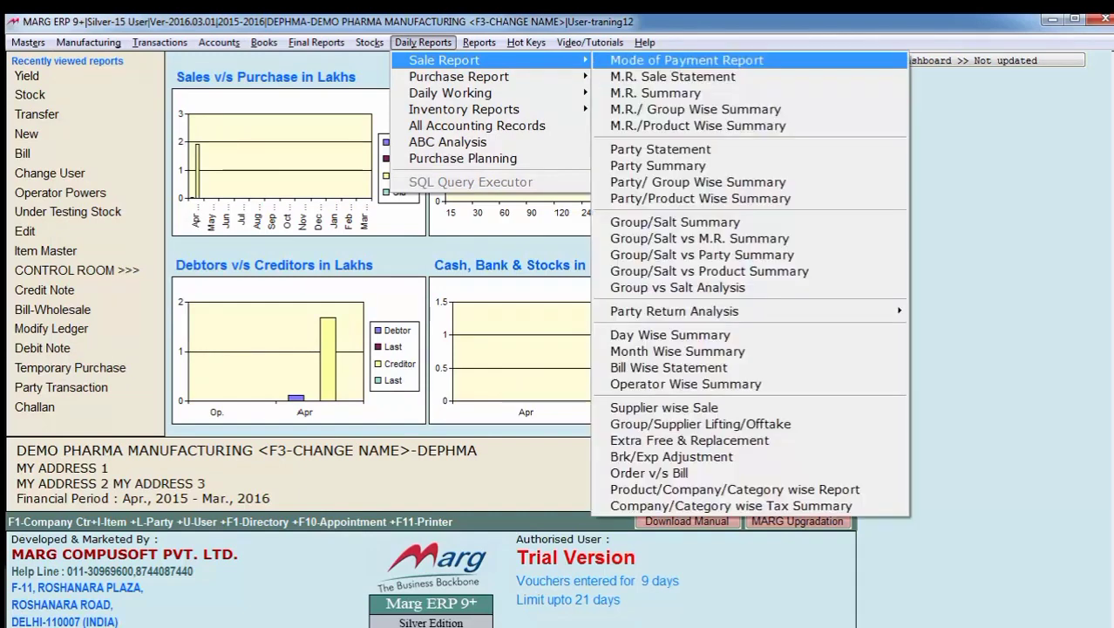
key("Down")
key("Down")
key("Down")
key("Down")
key("Down")
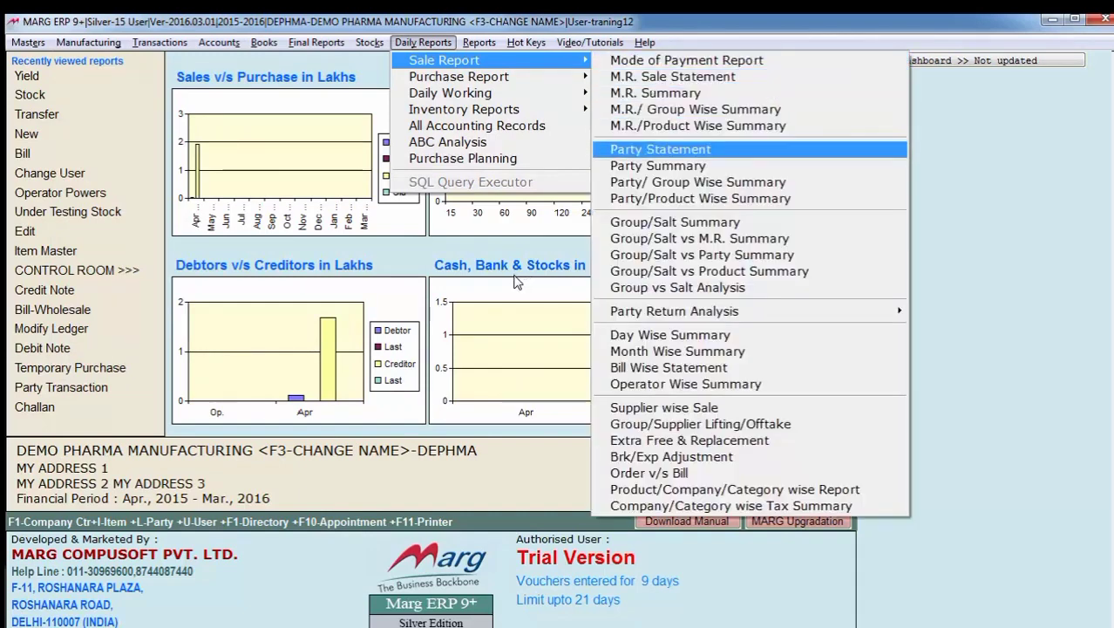
key("Down")
key("Down")
key("Down")
key("Down")
key("Left")
key("Down")
key("Right")
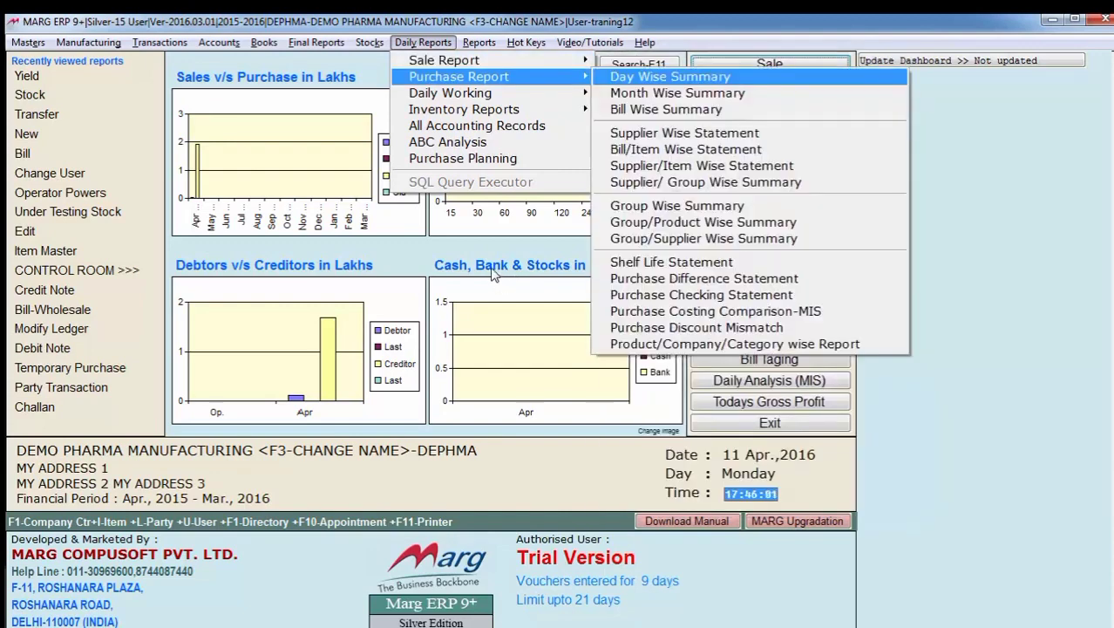
key("Left")
key("Down")
key("Right")
key("Left")
key("Down")
key("Right")
key("Left")
key("Left")
key("Left")
key("Left")
key("Left")
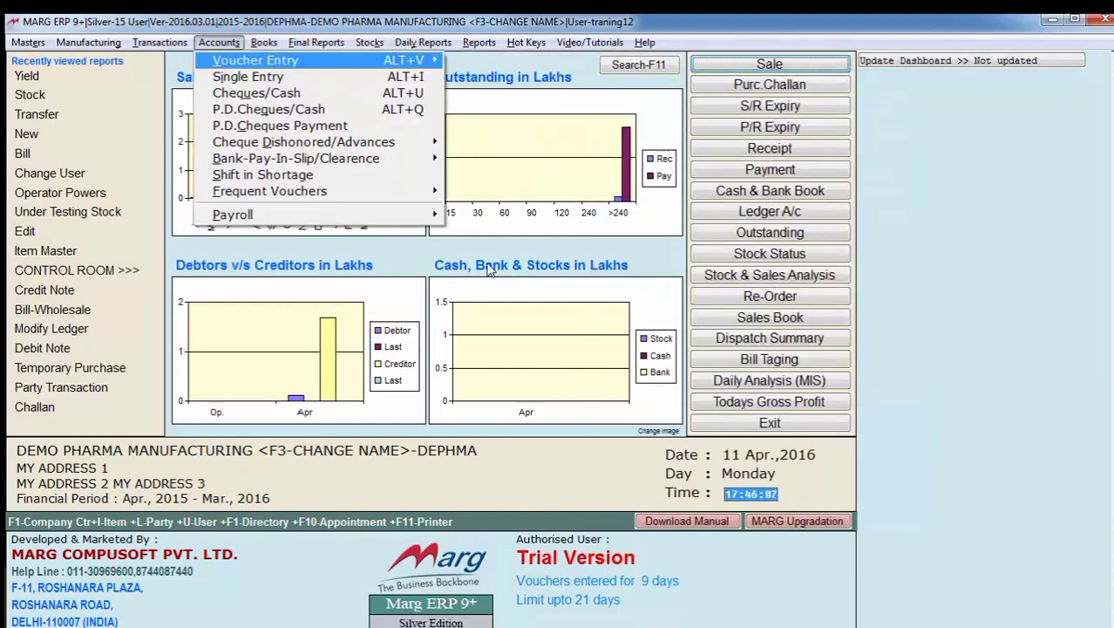
key("Right")
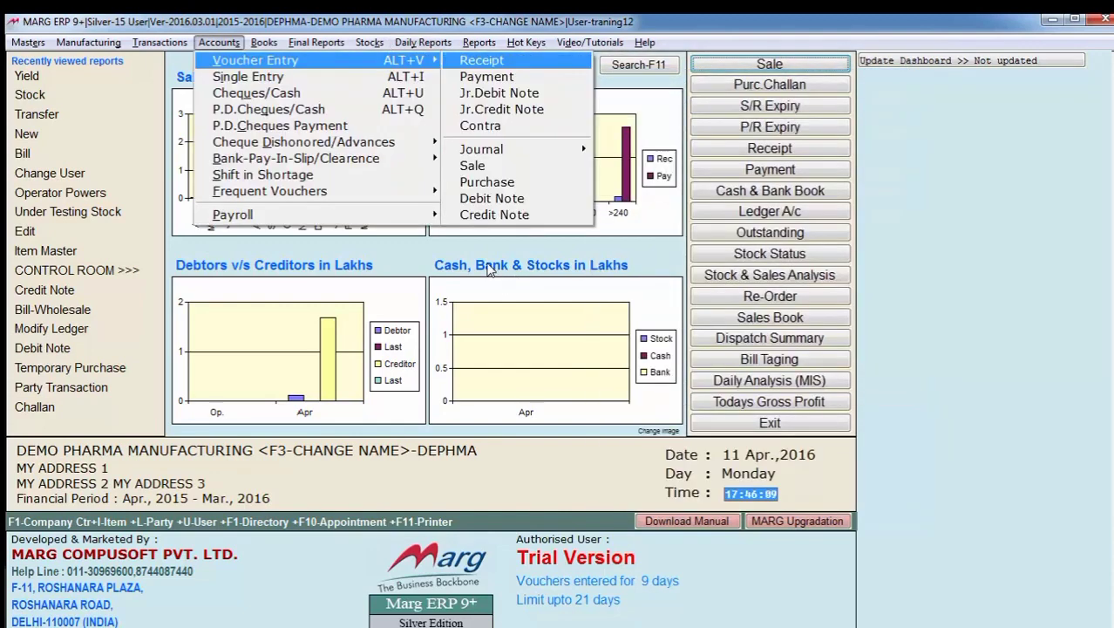
key("Left")
key("Down")
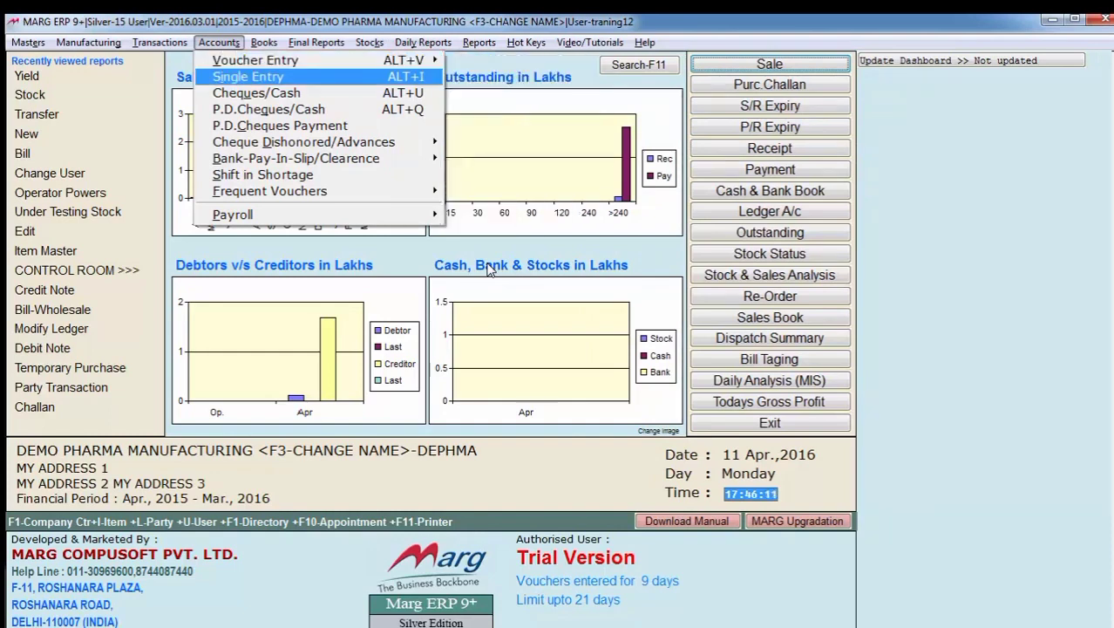
key("Down")
key("Down")
key("Down")
key("Down")
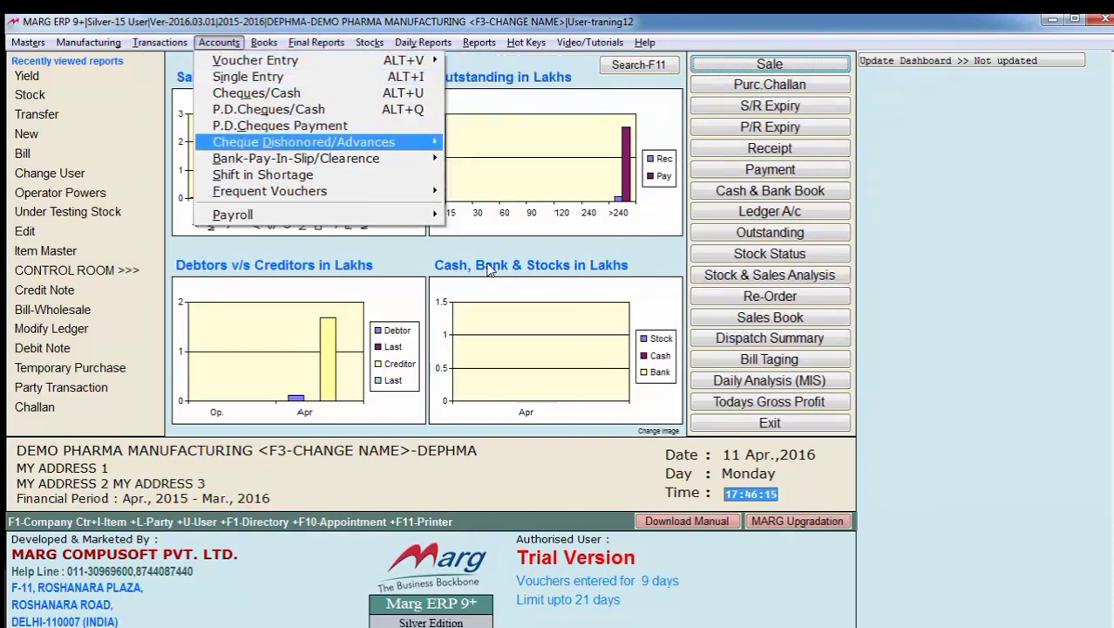
key("Down")
key("Right")
key("Right")
key("Right")
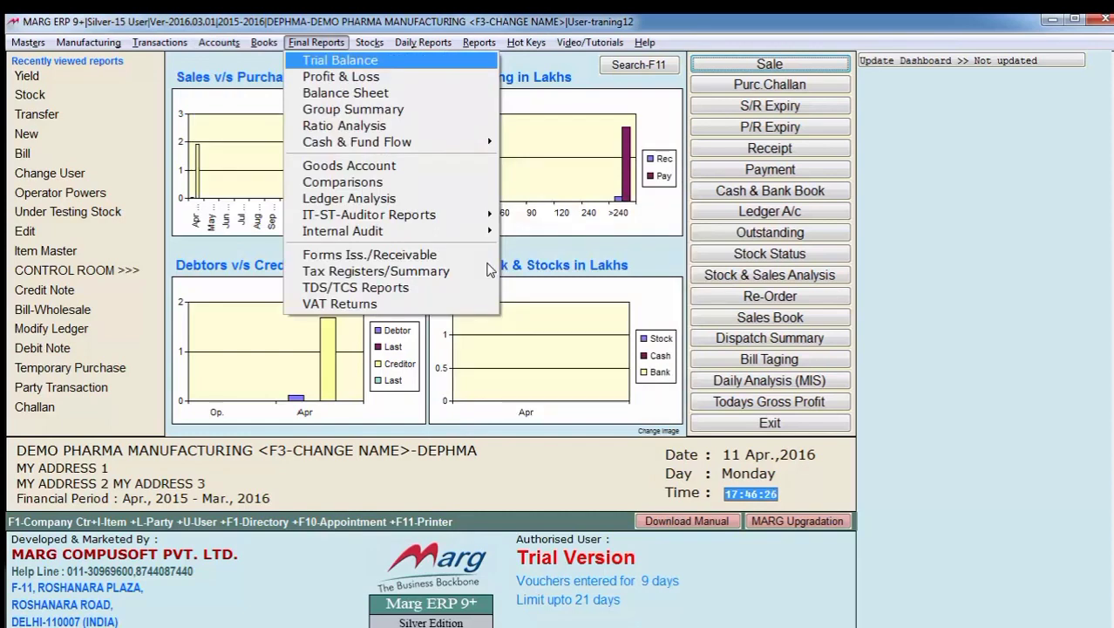
key("Down")
key("Up")
key("Down")
key("Down")
key("Down")
key("Down")
key("Down")
key("Down")
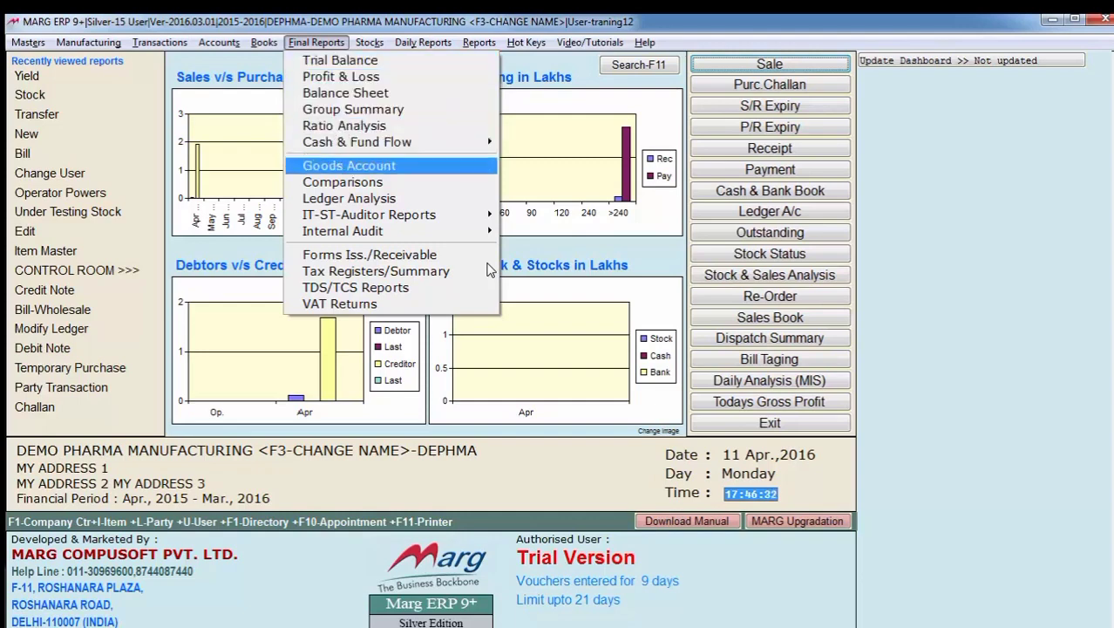
key("Down")
key("Down")
key("Down")
key("Down")
key("Down")
key("Down")
key("Escape")
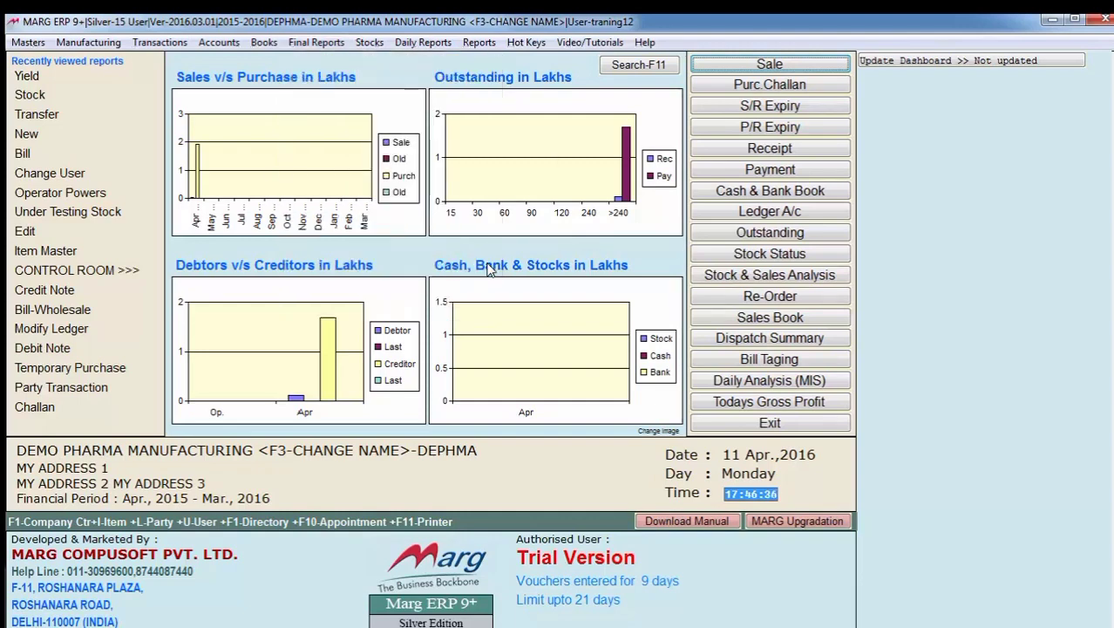